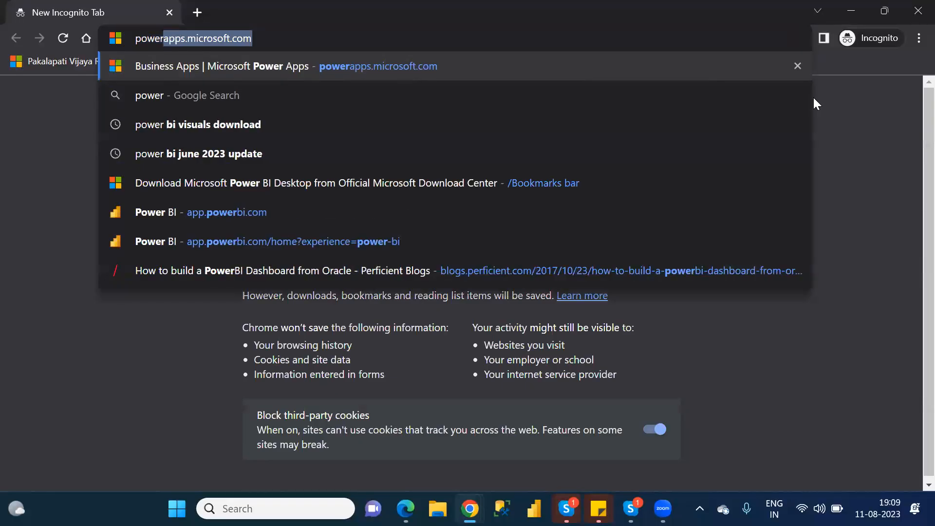
- Open the Power Apps website, start signing in, and bring up the sticky note with login details
key(Return)
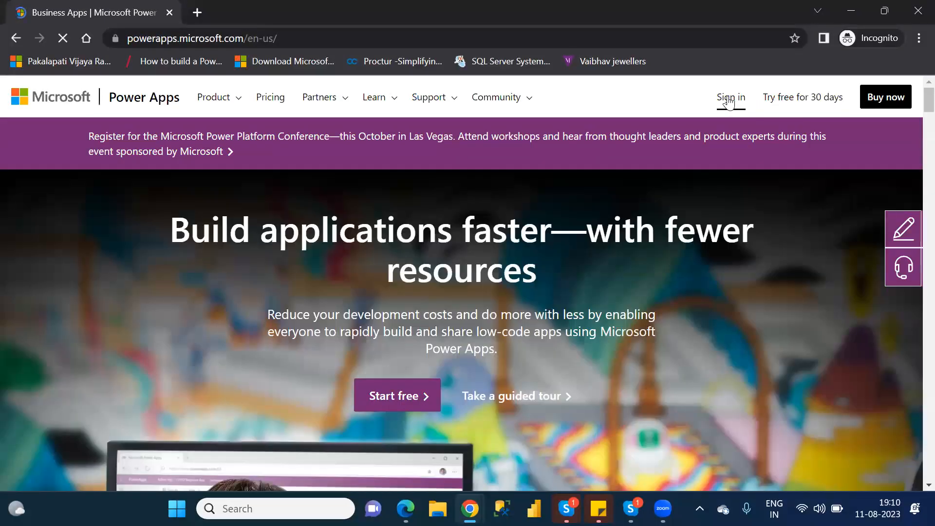
click(730, 97)
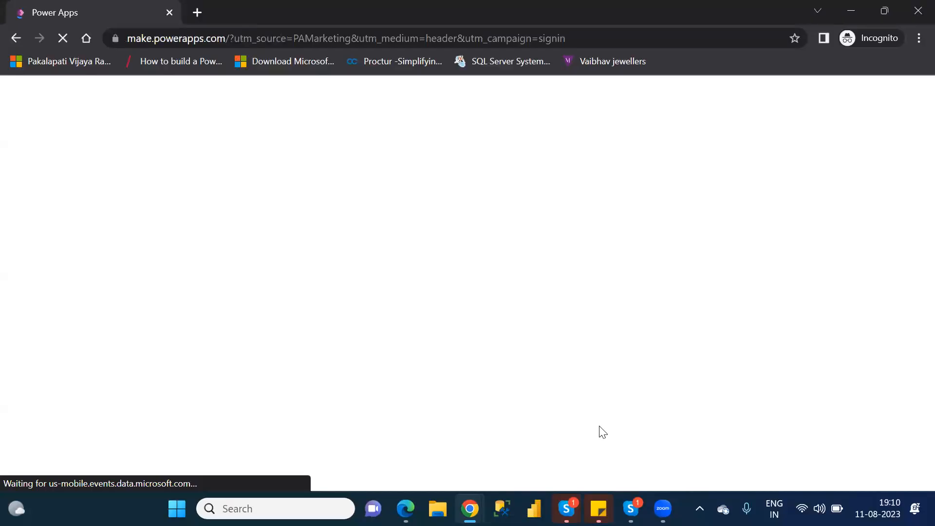
mouse_move(591, 500)
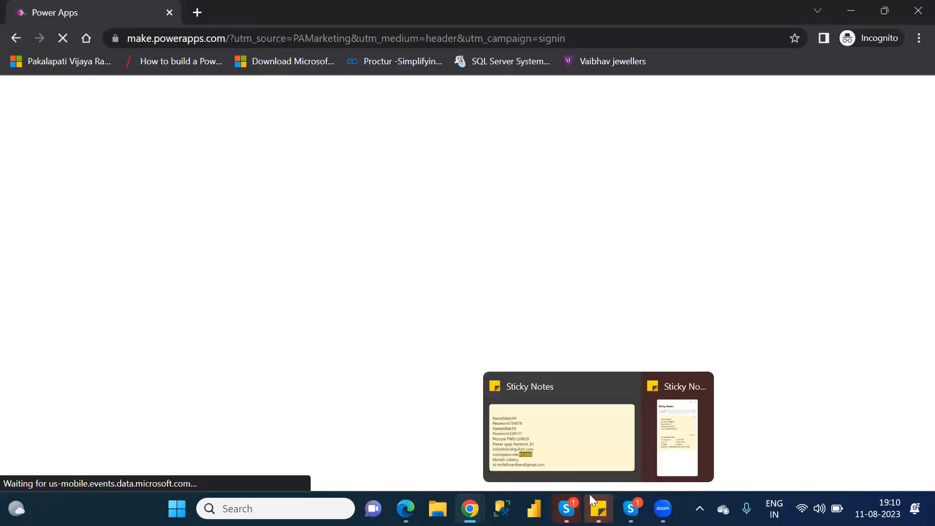
click(541, 430)
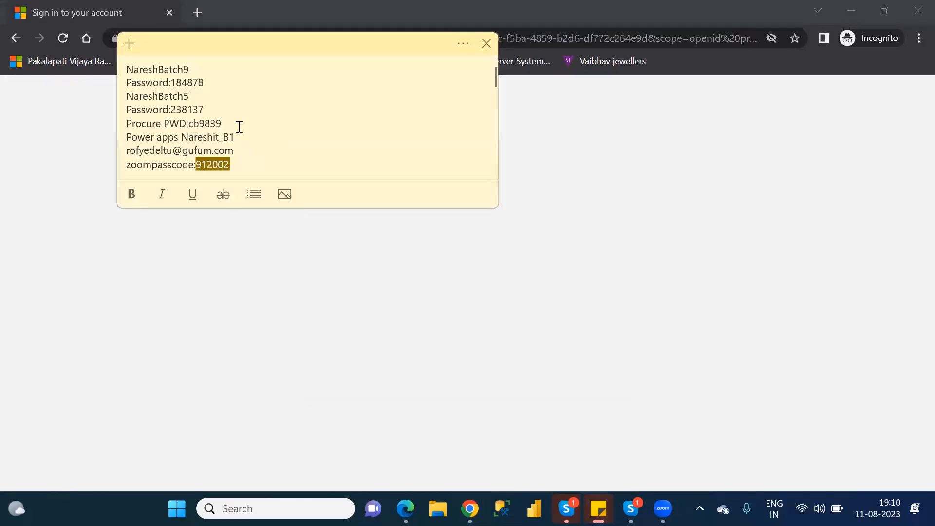
- Add blank lines in the sticky note and select the account e-mail address
click(238, 126)
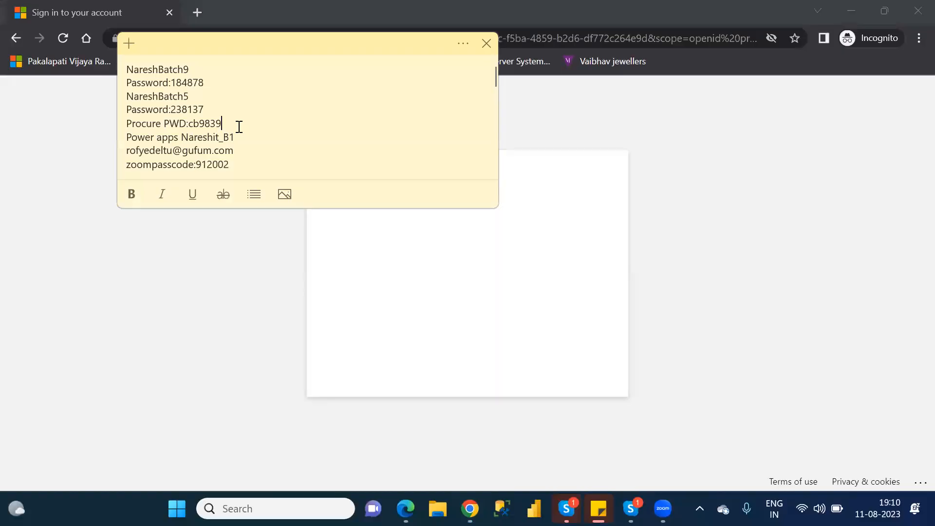
key(Return)
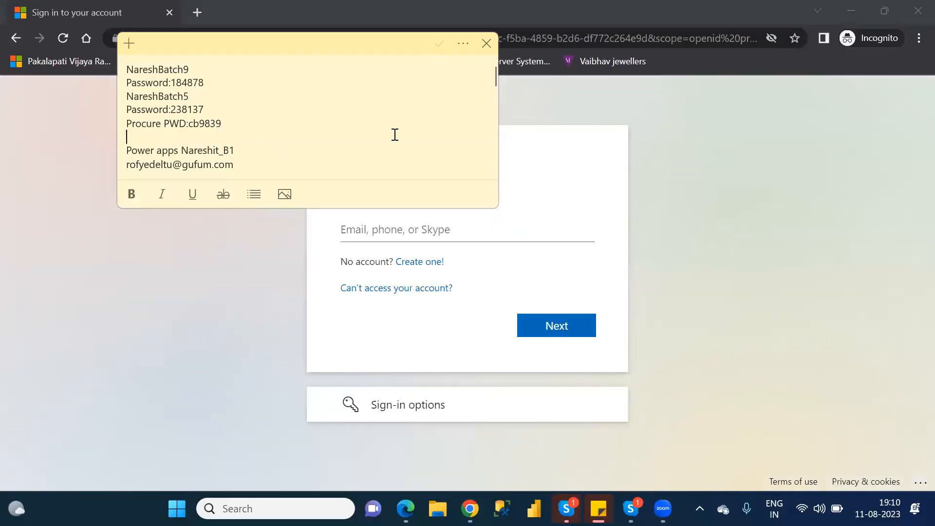
key(Down)
key(Down)
key(Down)
key(Down)
key(Down)
key(Down)
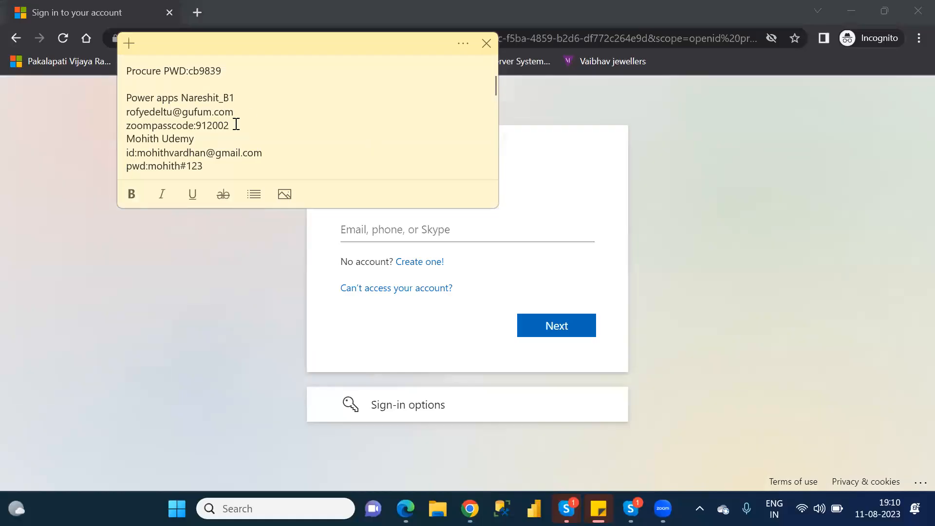
click(236, 125)
key(Return)
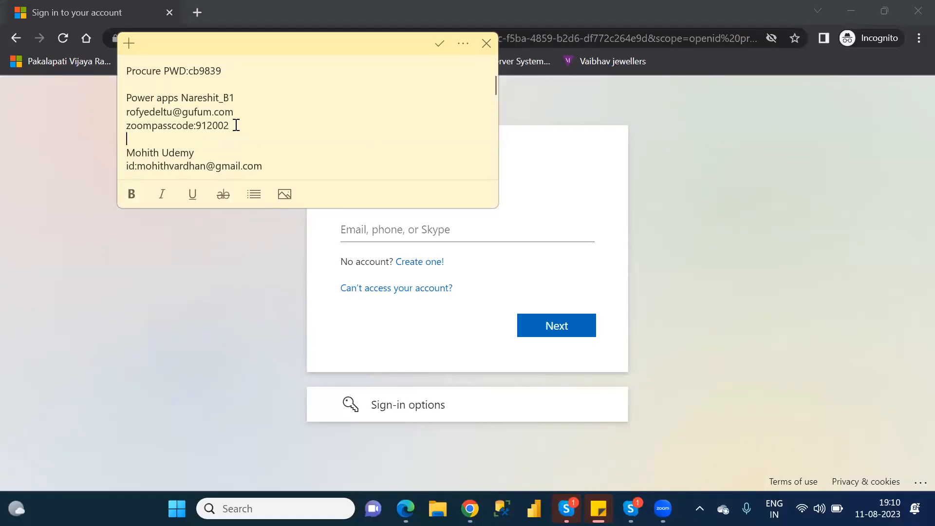
drag(234, 115, 123, 113)
key(ctrl+c)
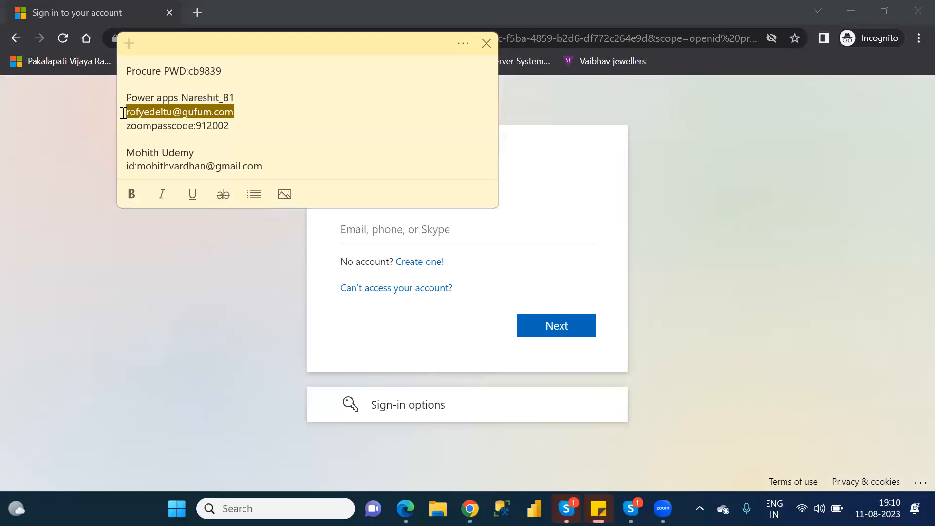
- Sign in with the copied e-mail and the account password, choosing to stay signed in
click(510, 226)
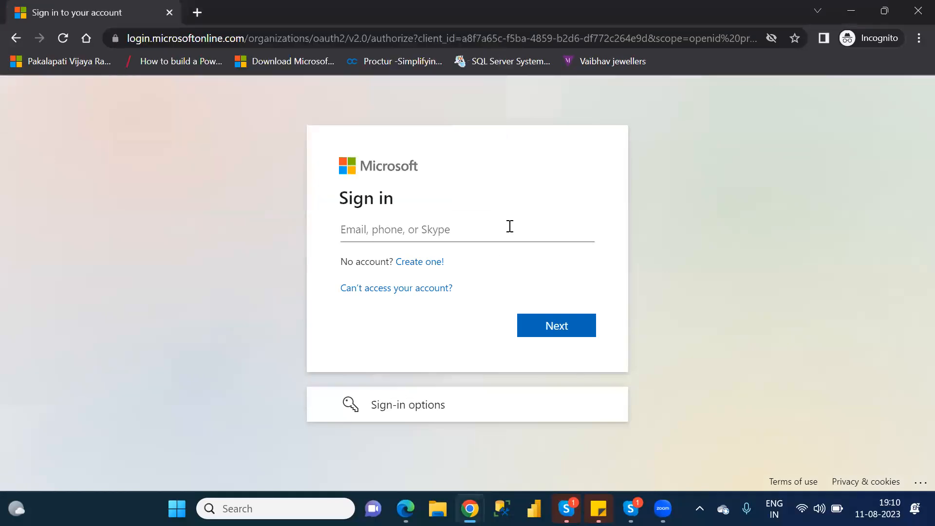
key(ctrl+v)
click(557, 328)
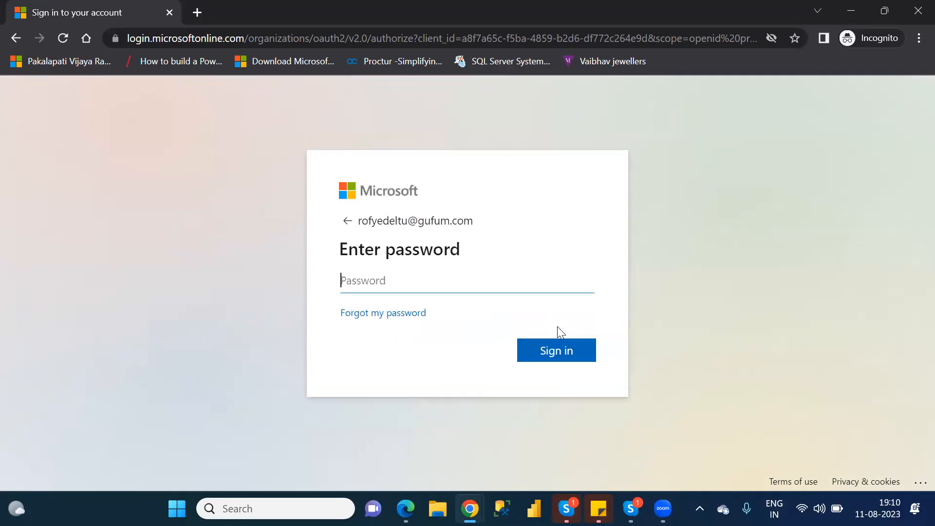
text(************)
key(Return)
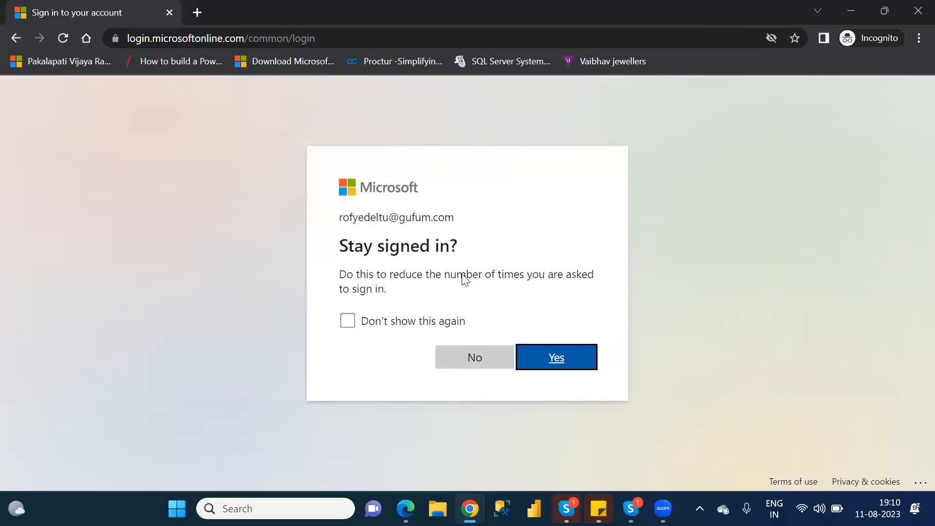
click(569, 358)
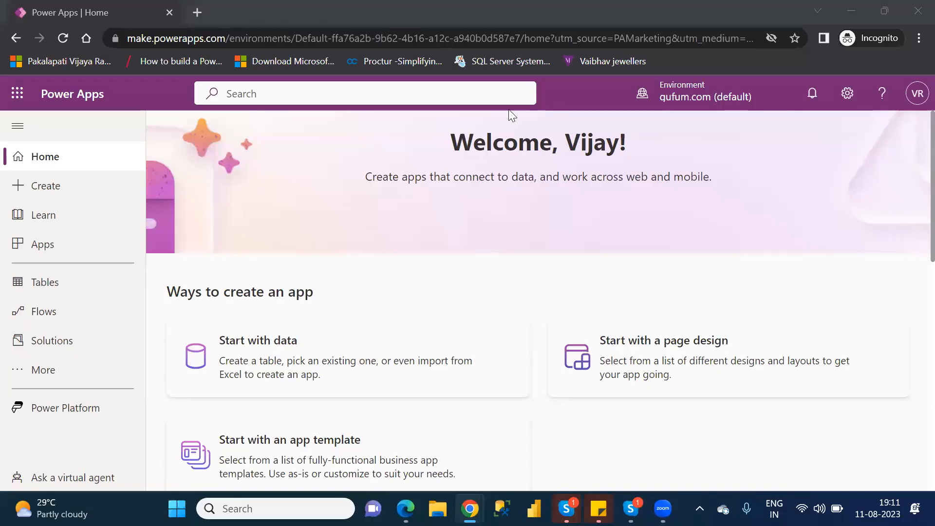
- Under Apps, switch to the NareshIT_B1 environment and check NareshIT_OnedriveCustomerApp
click(90, 245)
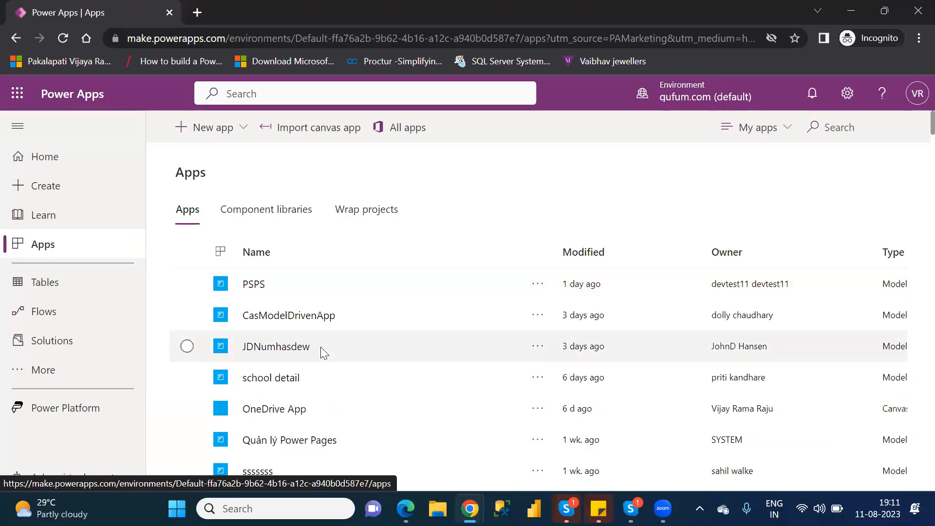
click(699, 98)
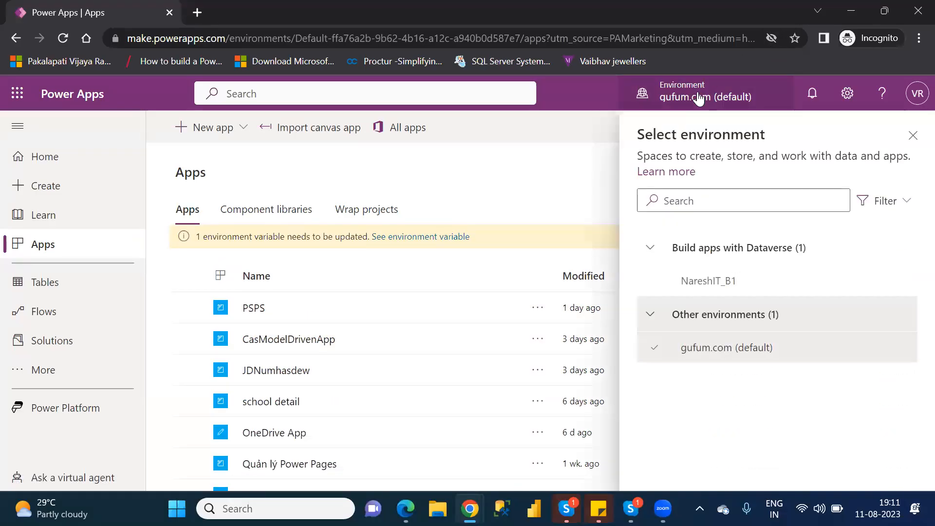
click(728, 285)
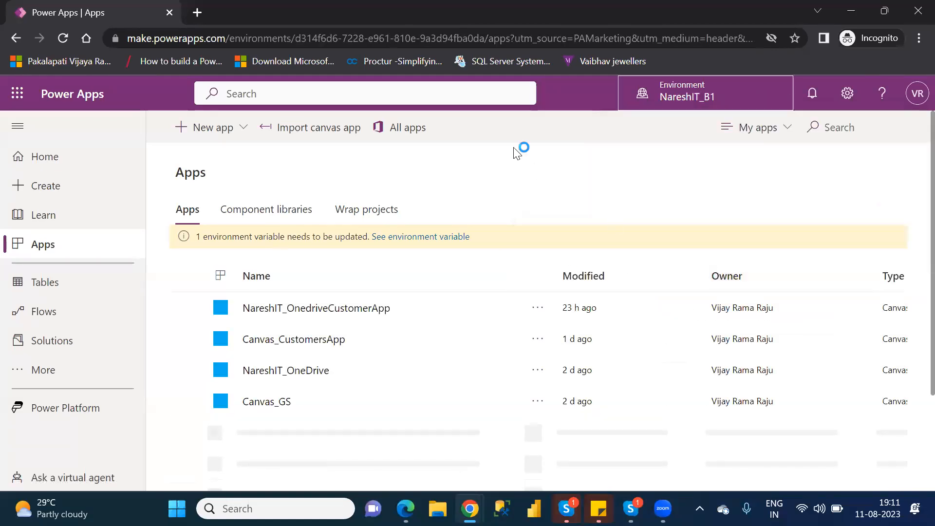
click(187, 307)
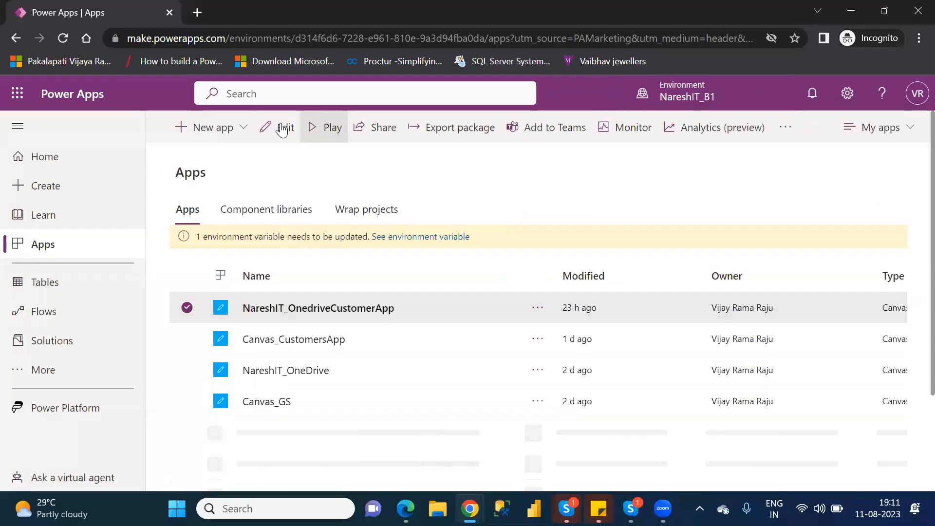
- Edit NareshIT_OnedriveCustomerApp, skip the welcome dialog, and zoom the canvas to 50%
click(281, 128)
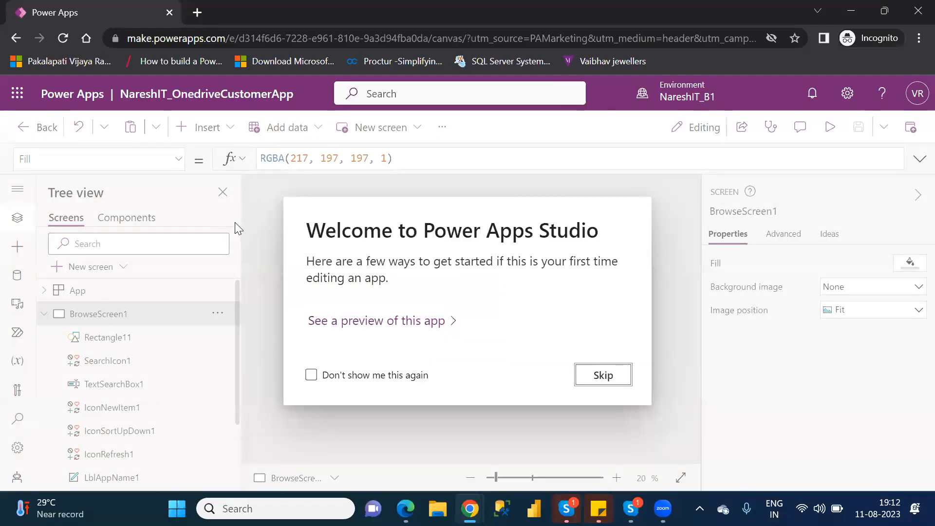
click(610, 378)
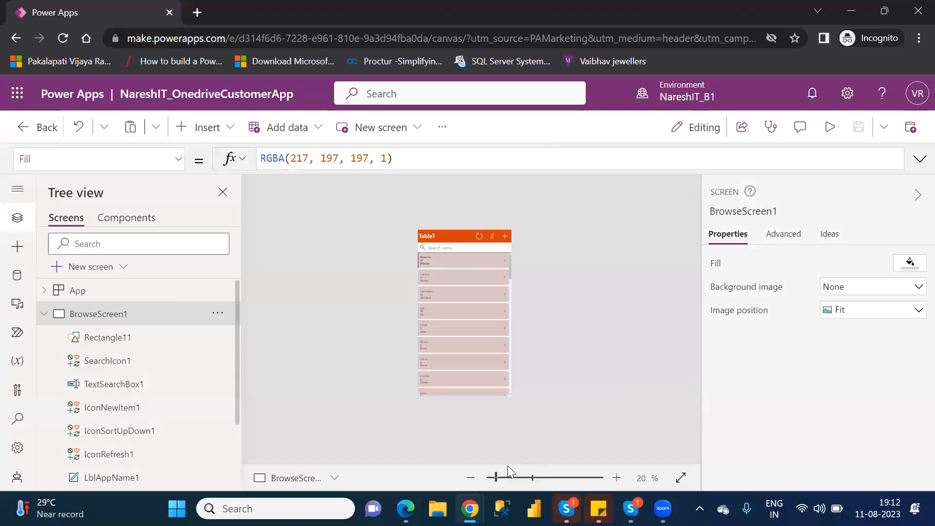
click(502, 479)
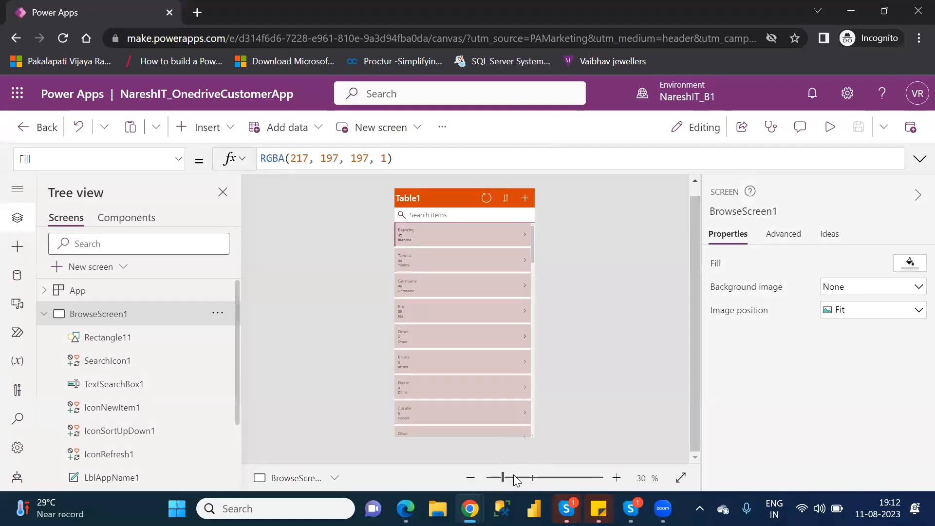
click(516, 475)
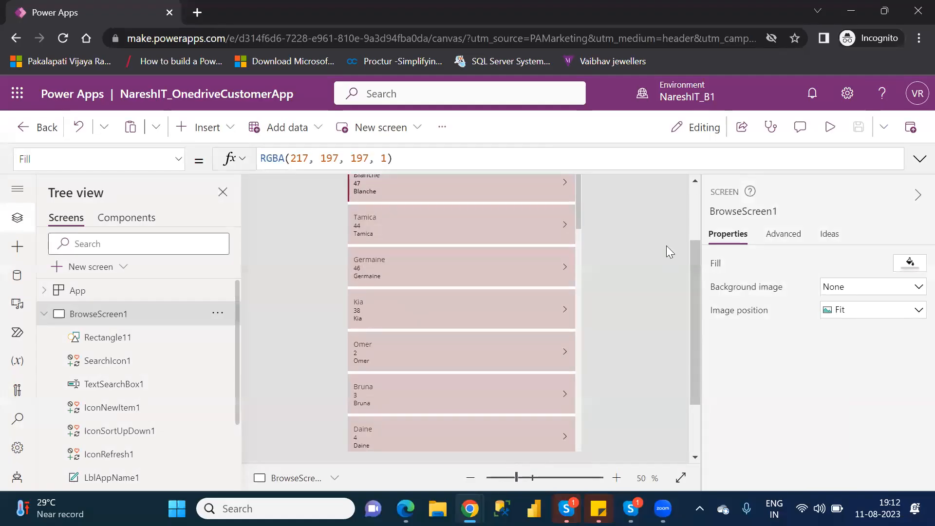
click(691, 216)
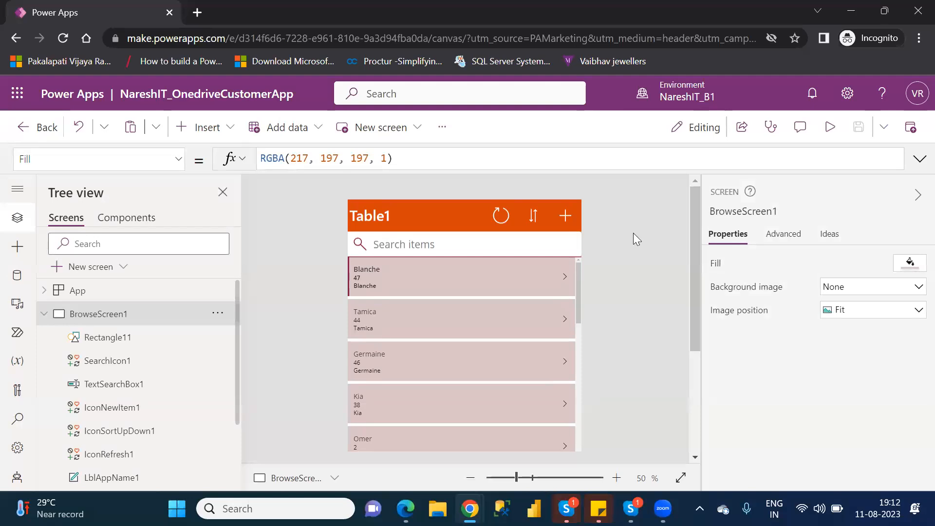
- Select the first row's customer number label, then its NextArrow7 icon to see OnSelect
click(553, 275)
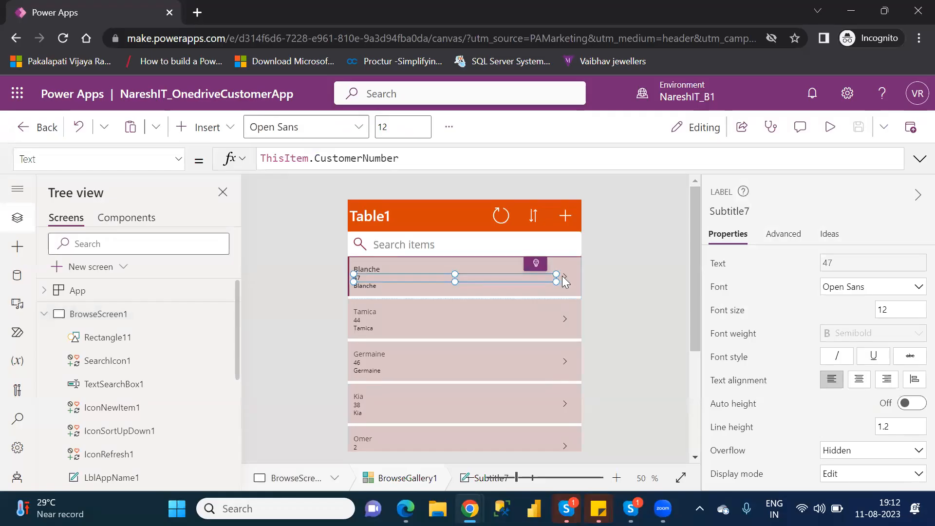
click(563, 276)
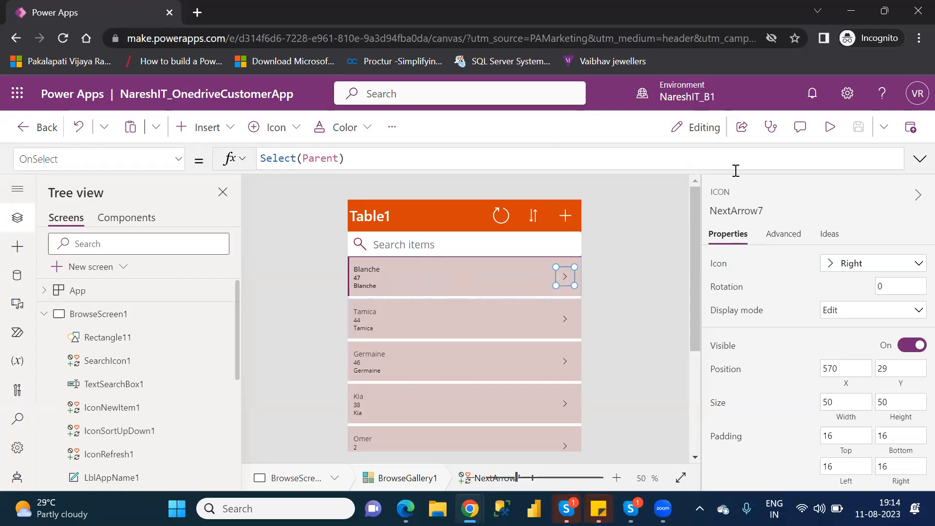
click(828, 135)
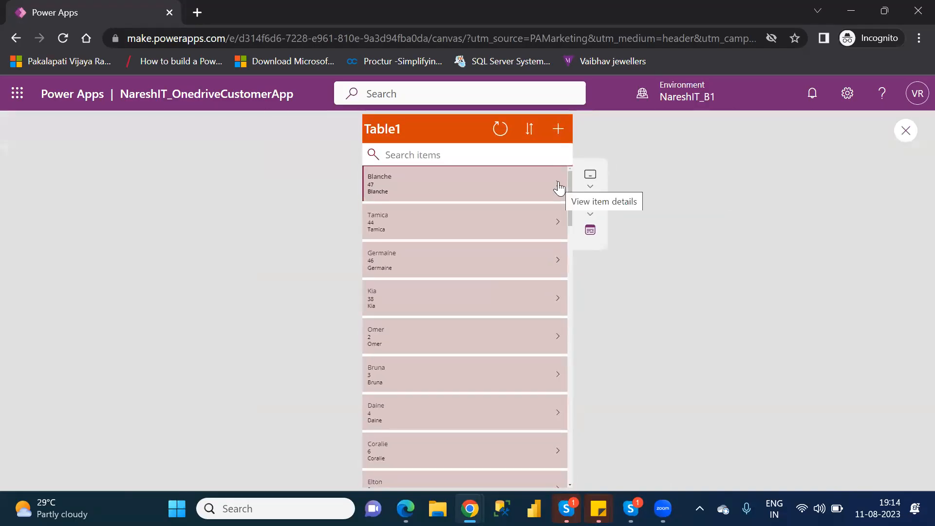
click(906, 131)
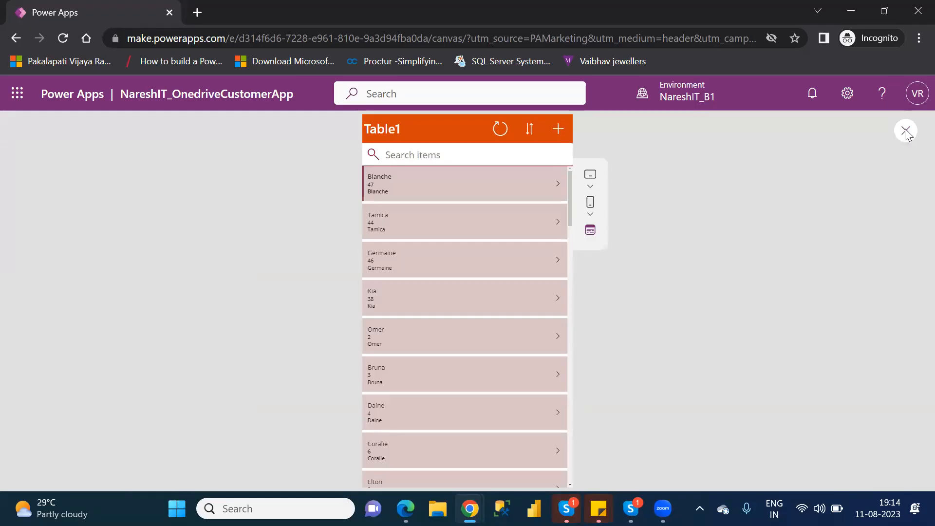
click(611, 362)
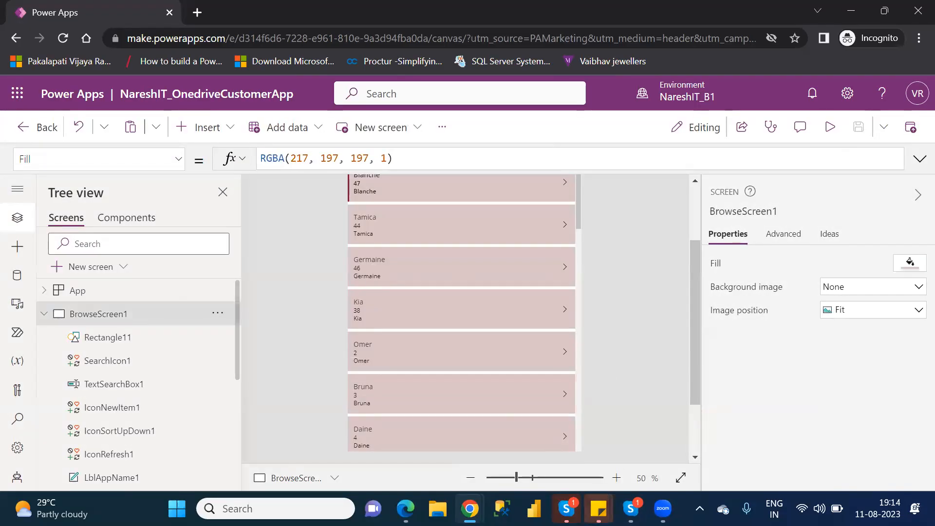
mouse_move(469, 508)
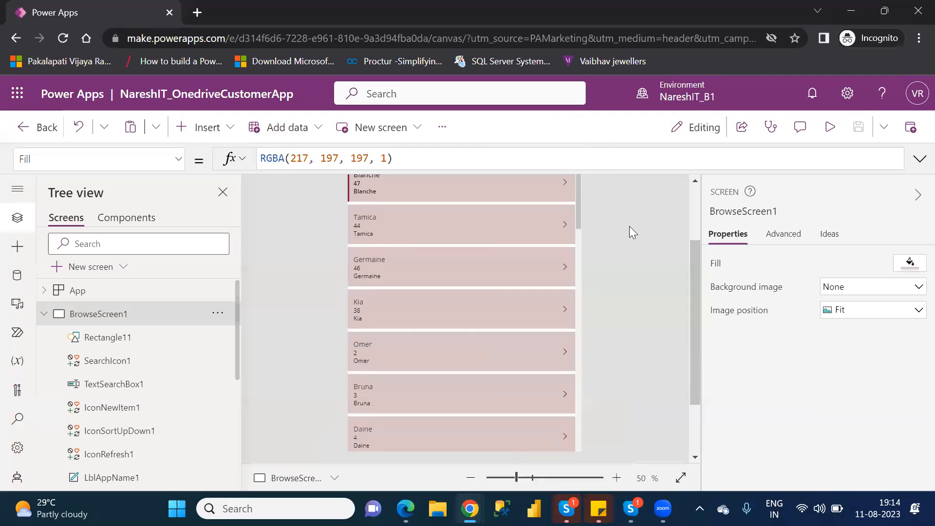
- Launch Notepad and type Navigate(screenname) and Back() on two lines
key(super)
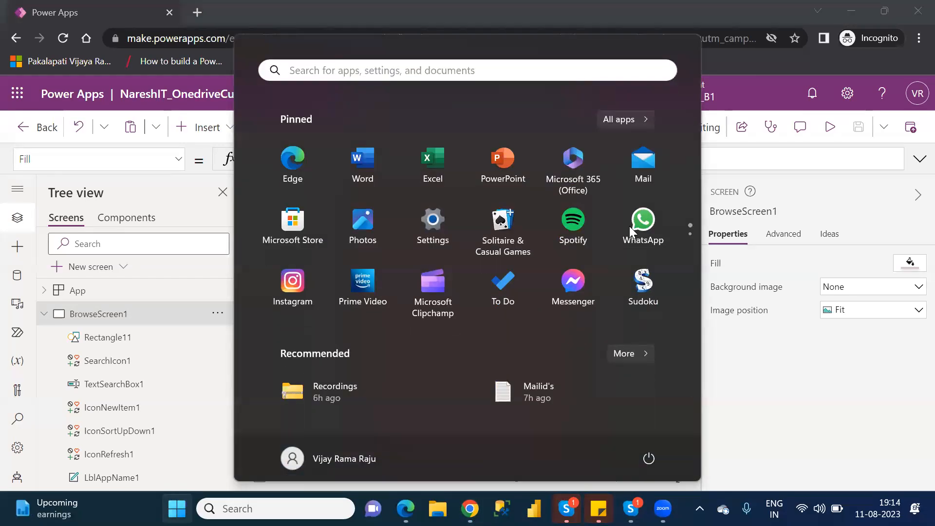
text(note)
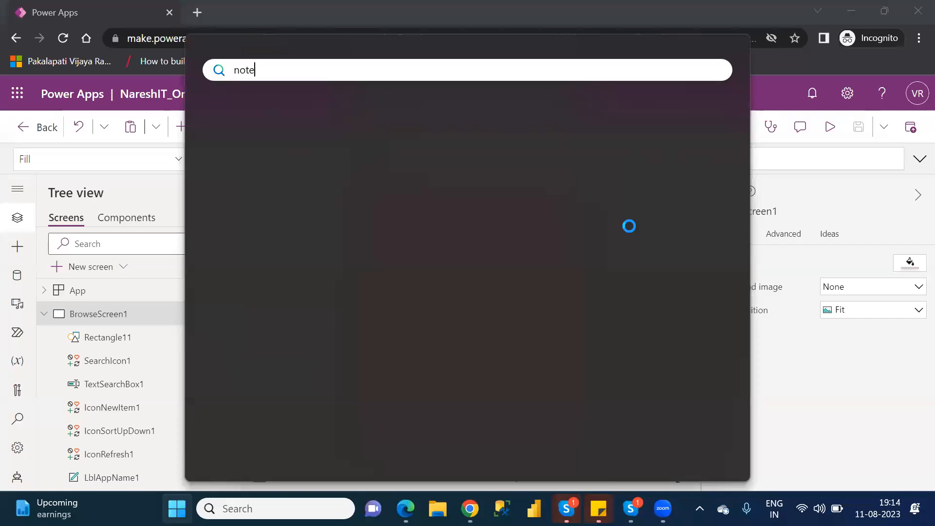
text(pad)
key(Return)
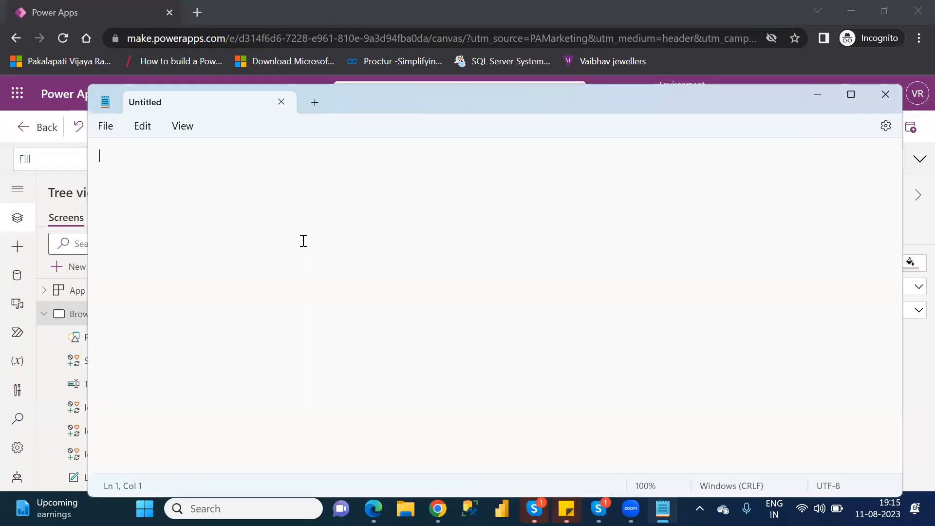
text(Navigate)
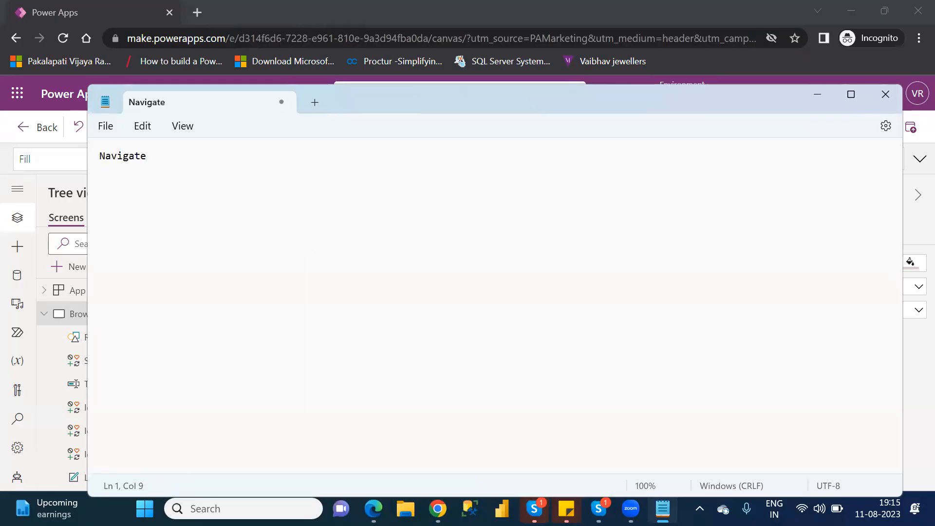
text((screennam)
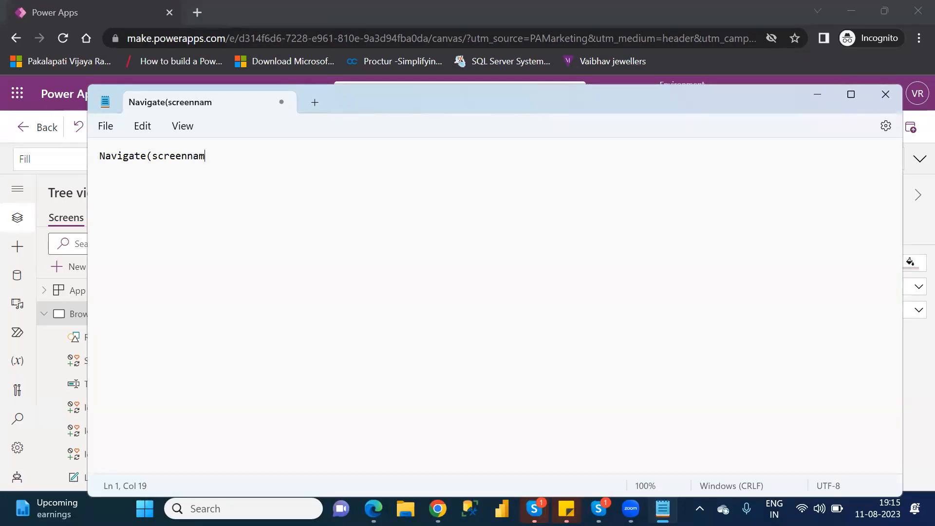
text(e))
key(Return)
text(b)
key(BackSpace)
text(Back())
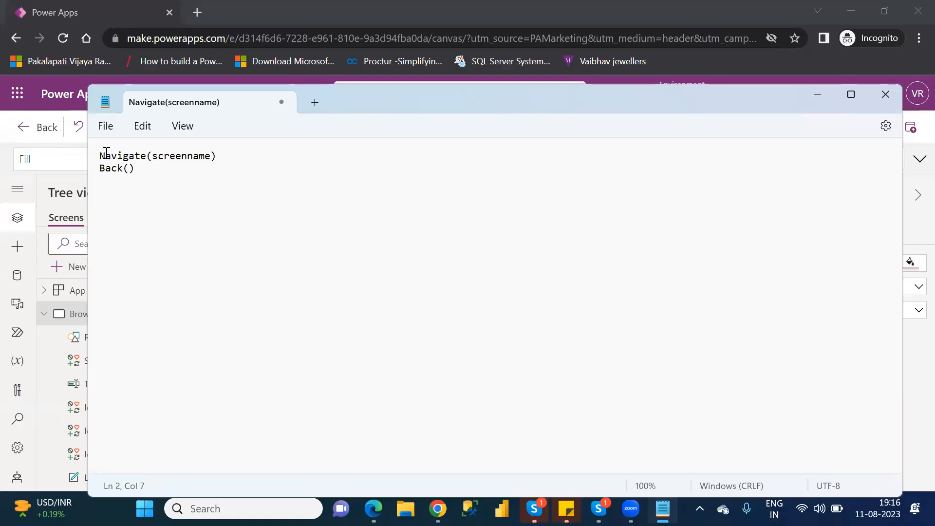
- Highlight Navigate and screenname in the note, then minimize Notepad
drag(100, 155, 148, 158)
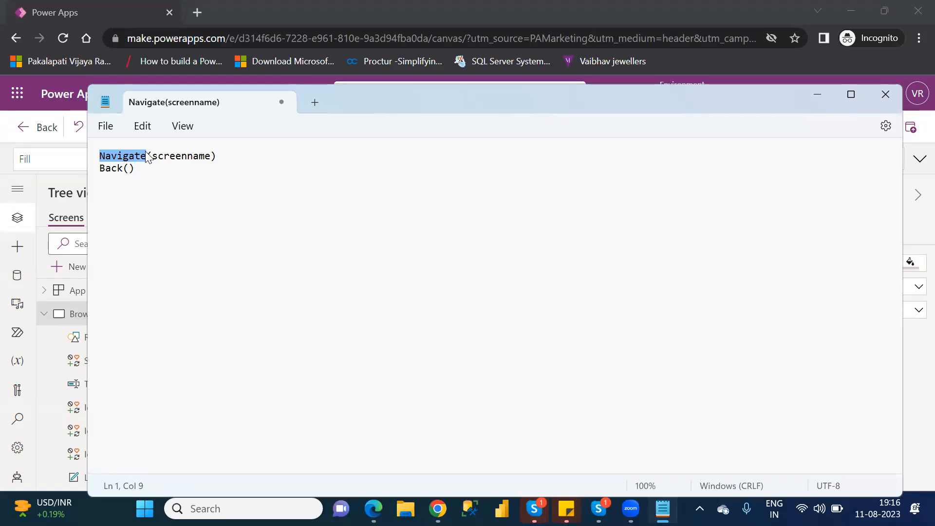
double_click(191, 157)
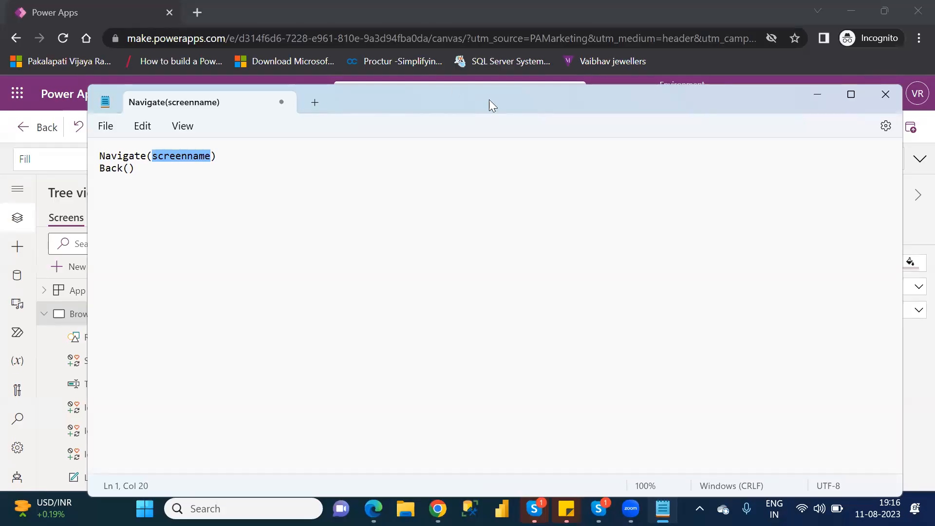
click(385, 191)
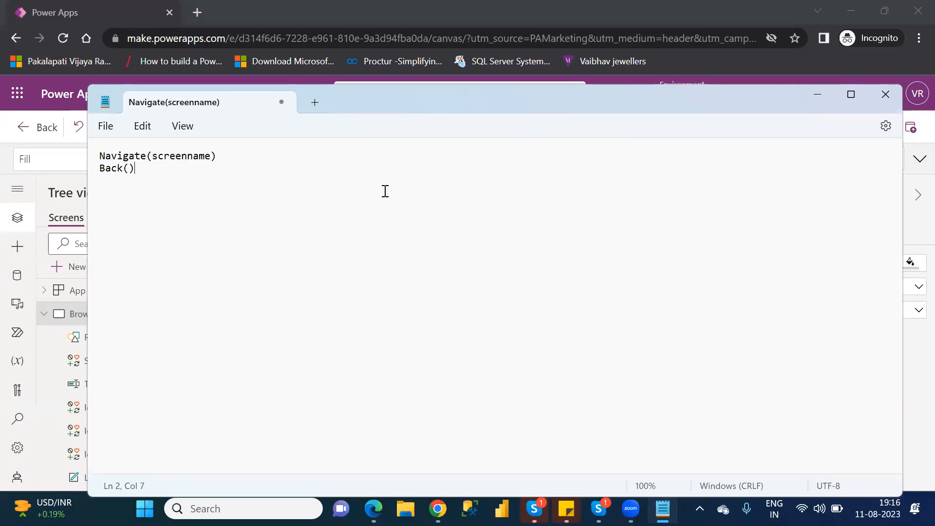
click(818, 93)
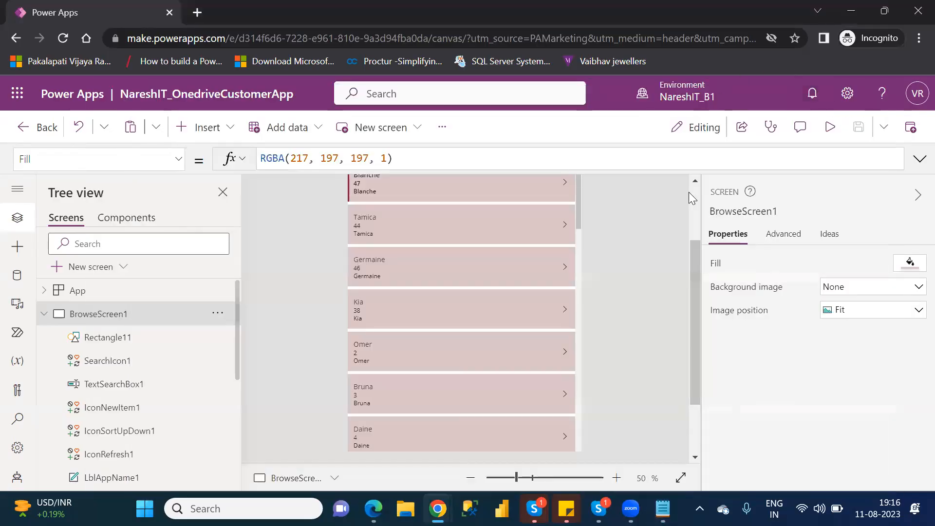
- Scroll to the gallery top, collapse BrowseScreen1 in Tree view, and select NextArrow7
click(694, 219)
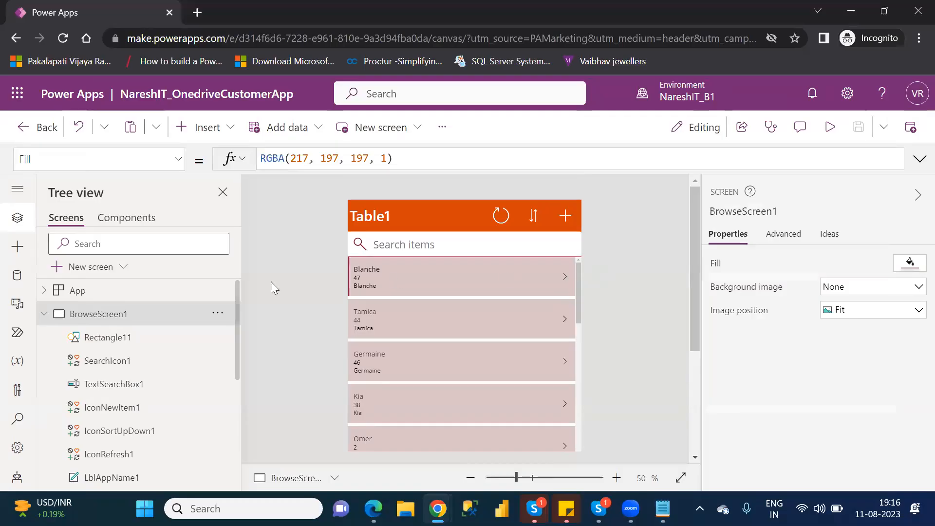
click(44, 315)
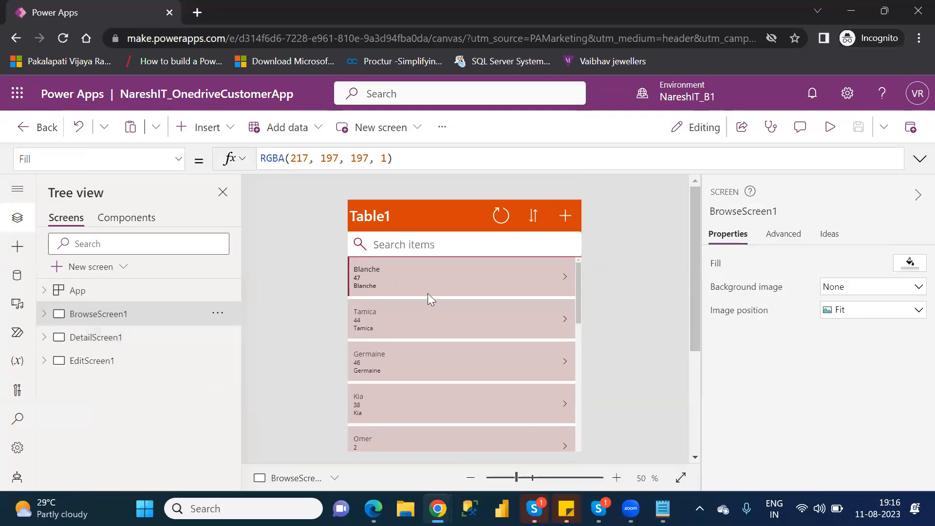
click(566, 274)
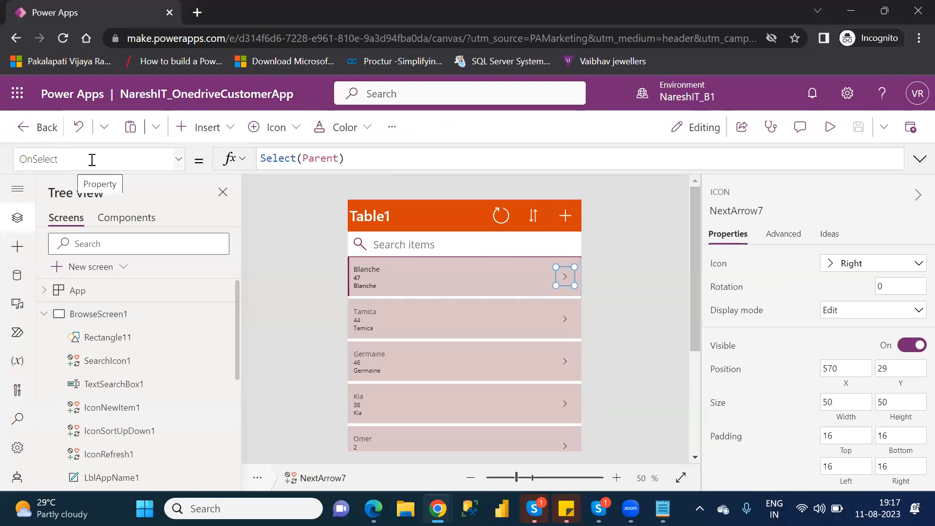
- Replace NextArrow7's OnSelect Select(Parent) with Navigate(DetailScreen1) via autocomplete
click(366, 158)
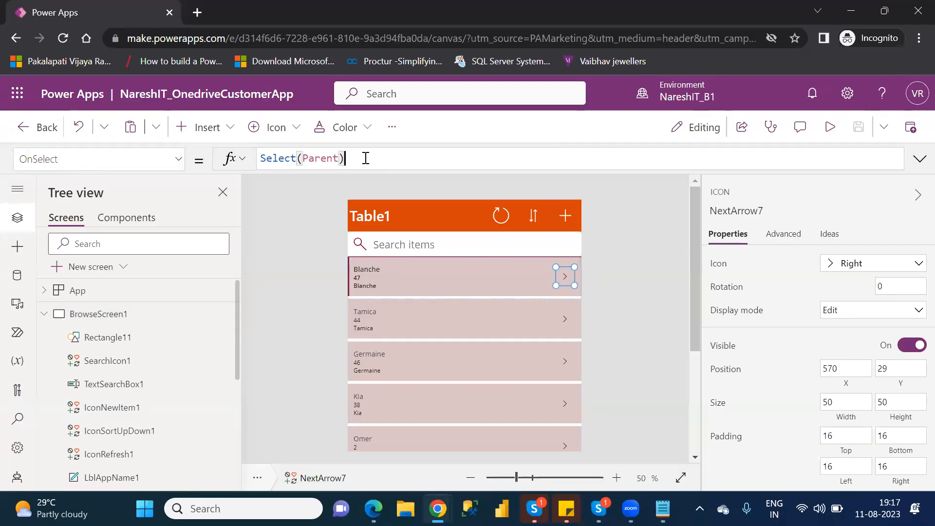
key(BackSpace)
key(BackSpace)
key(BackSpace)
key(BackSpace)
key(BackSpace)
key(BackSpace)
key(BackSpace)
key(BackSpace)
key(BackSpace)
key(BackSpace)
key(BackSpace)
key(BackSpace)
key(BackSpace)
key(BackSpace)
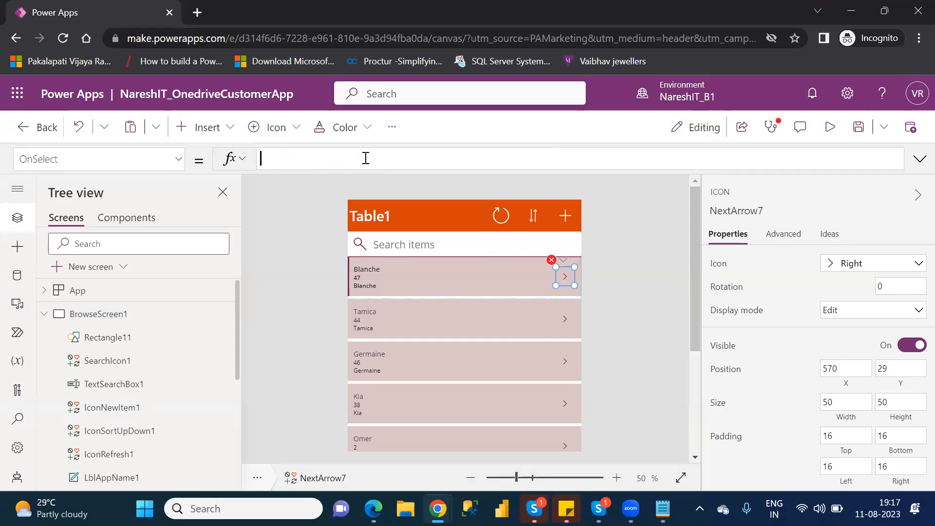
text(naviag)
key(BackSpace)
key(BackSpace)
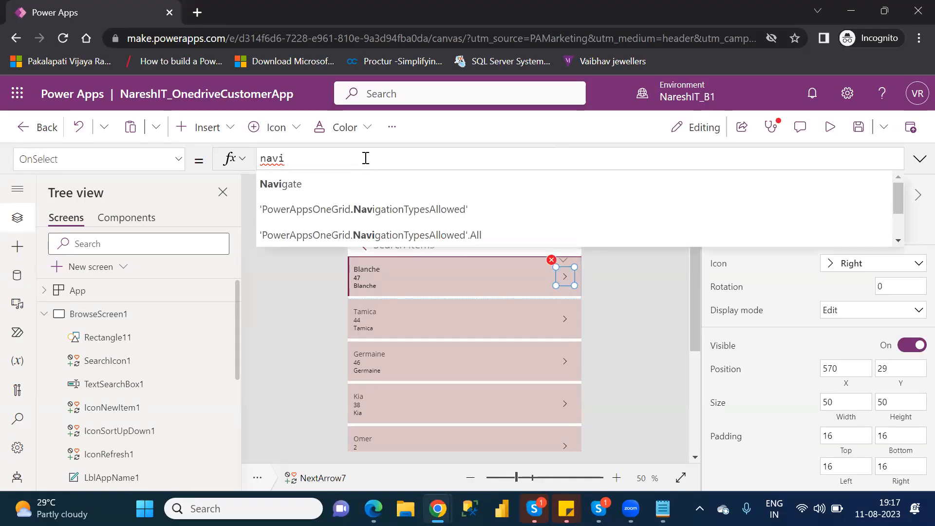
key(Tab)
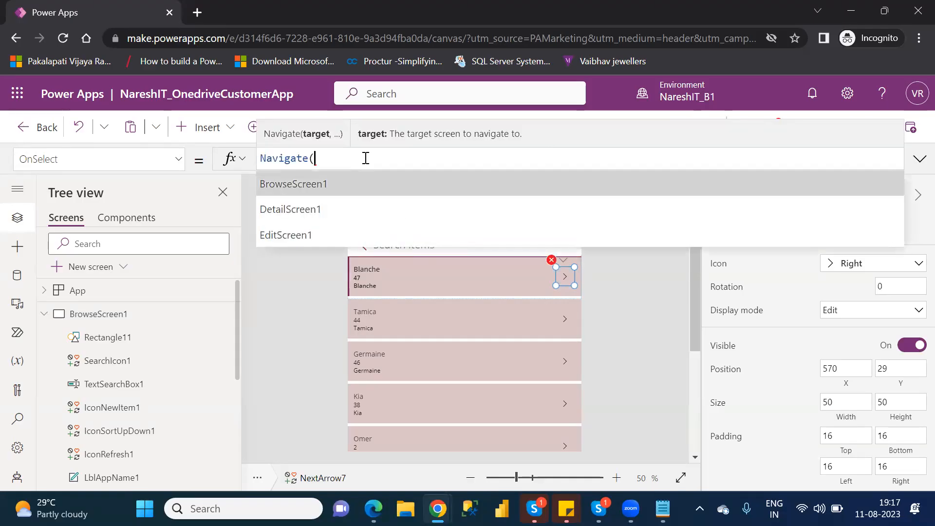
key(Down)
key(Tab)
text())
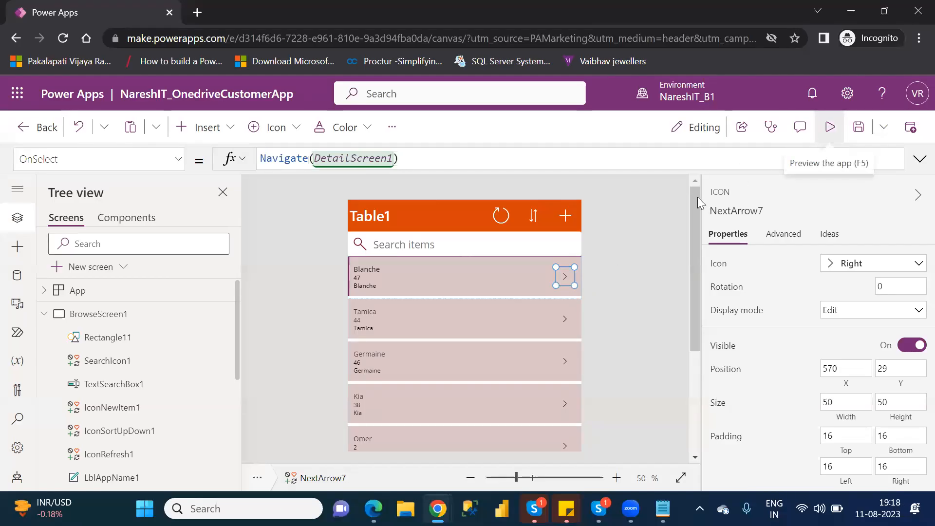
click(823, 134)
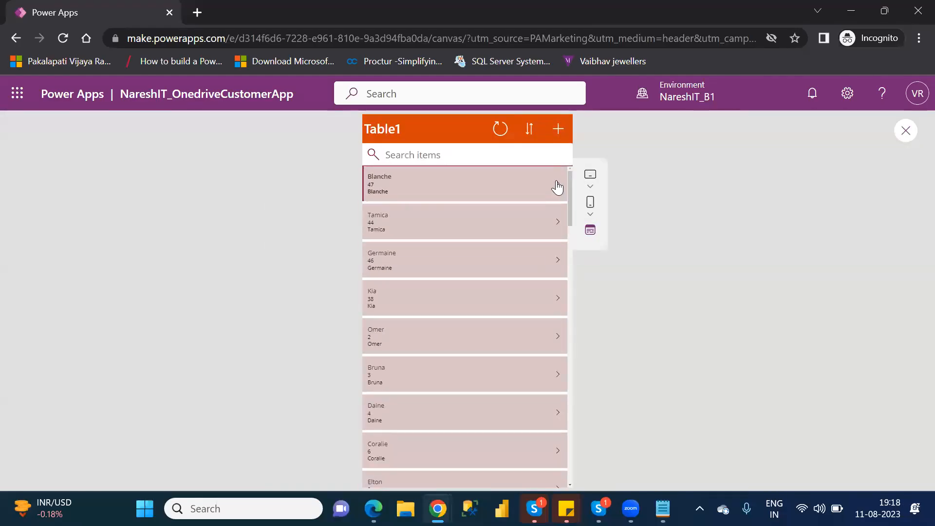
click(558, 187)
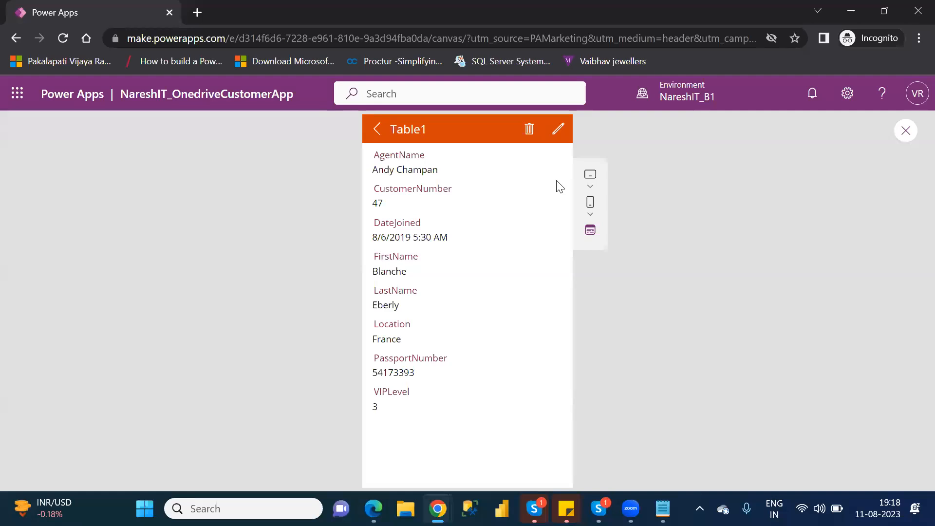
click(908, 134)
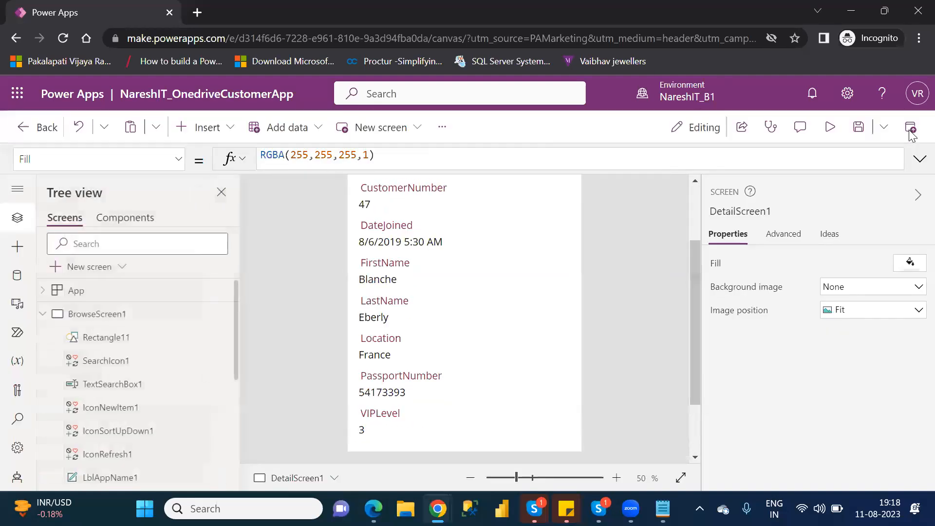
click(612, 353)
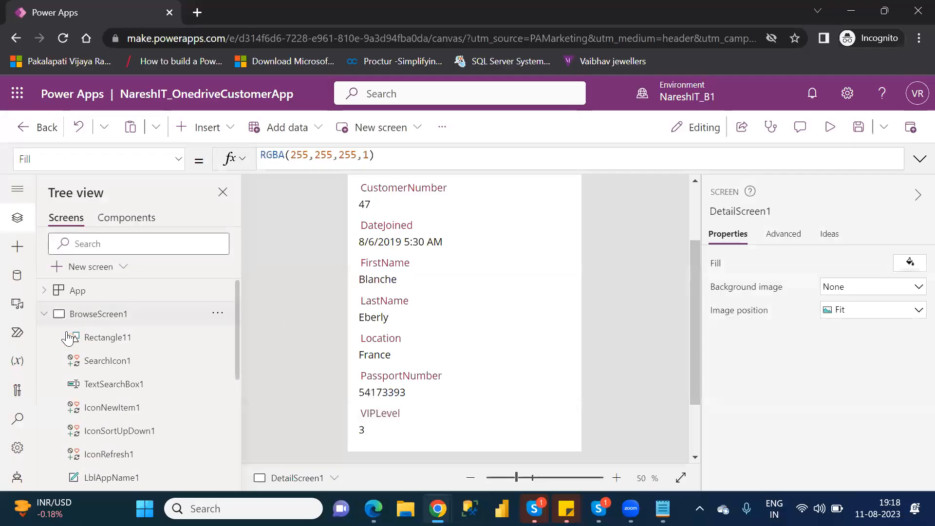
click(42, 316)
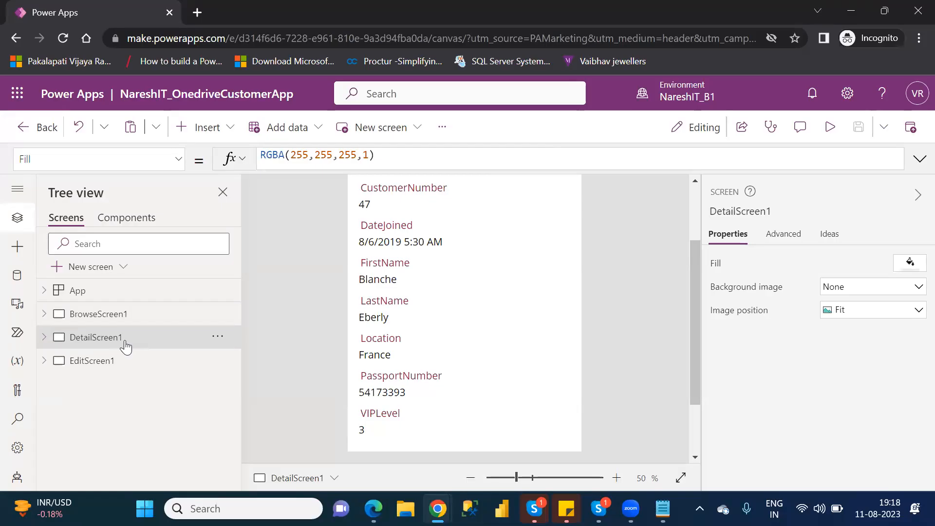
click(116, 317)
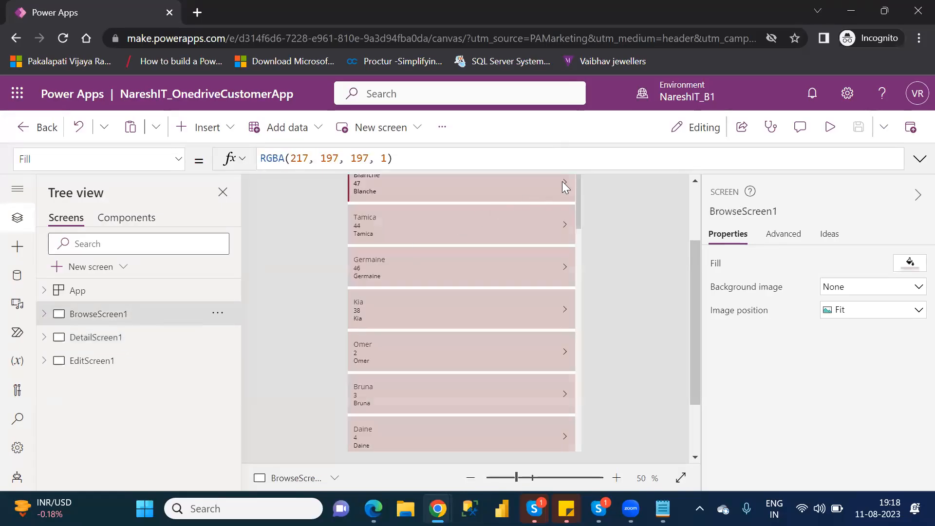
- Reselect the arrow icon and browse gallery, collapse BrowseScreen1, and show DetailScreen1
click(562, 181)
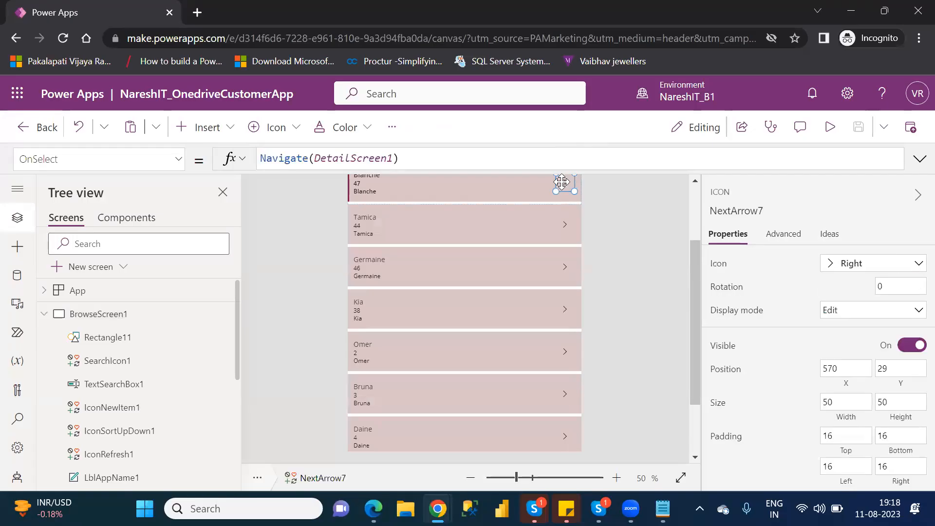
click(564, 226)
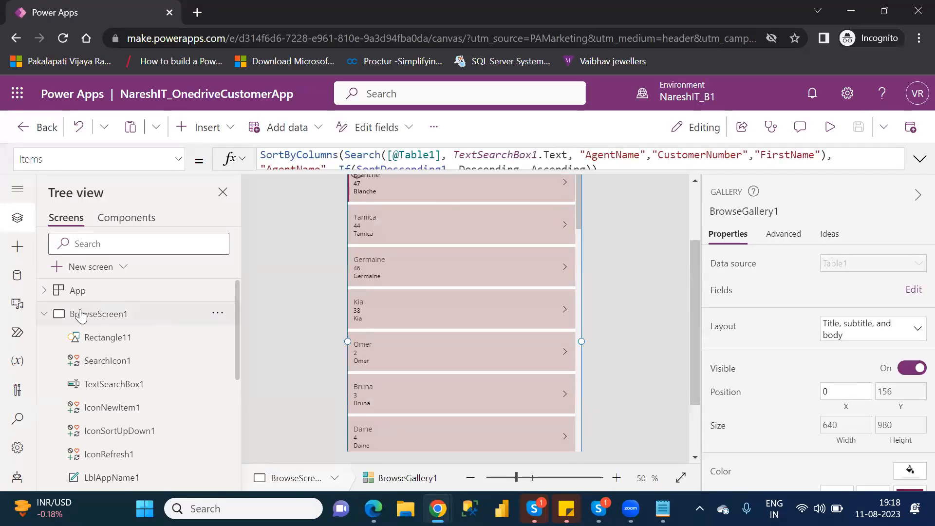
click(43, 314)
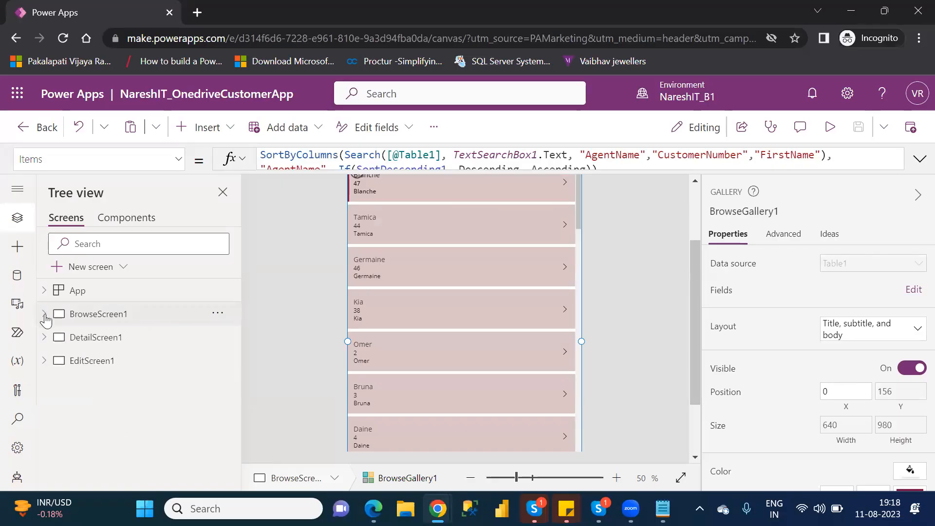
click(90, 338)
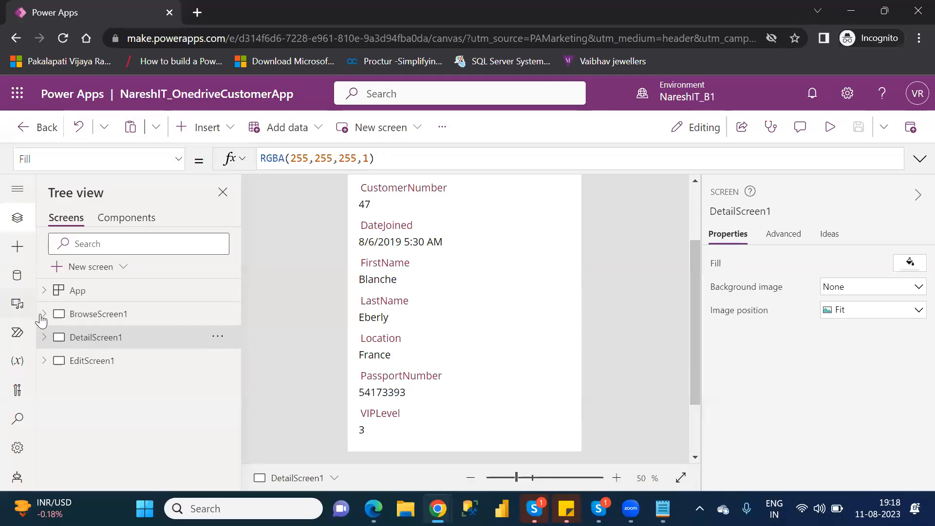
- Switch between BrowseScreen1 and DetailScreen1, then run the app in preview from BrowseScreen1
click(76, 318)
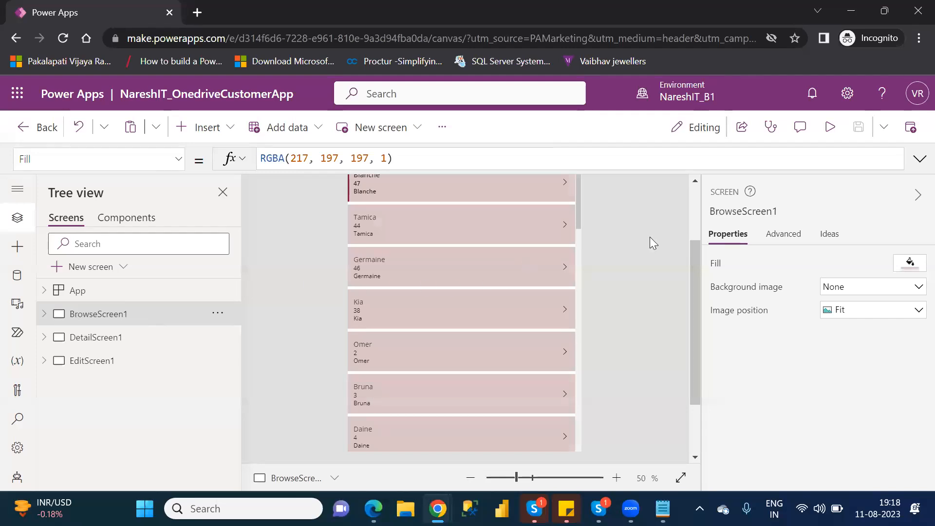
click(695, 207)
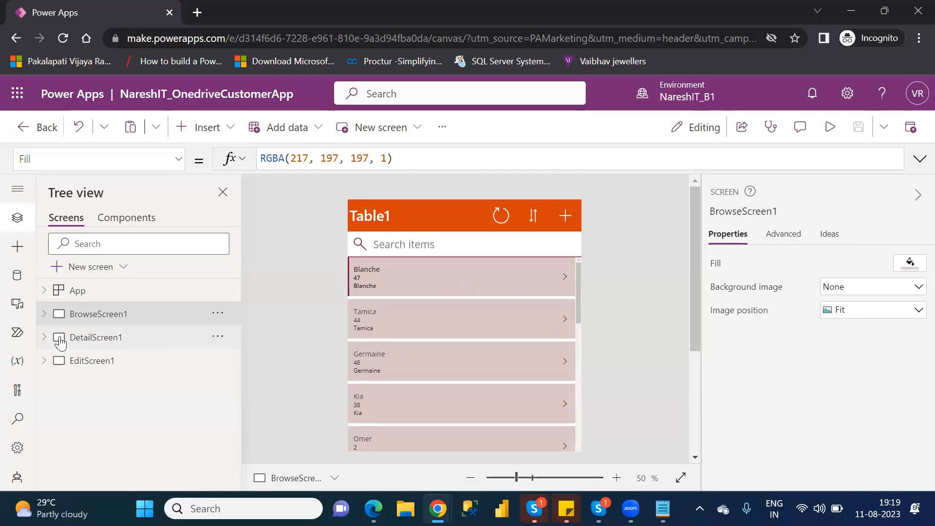
click(87, 343)
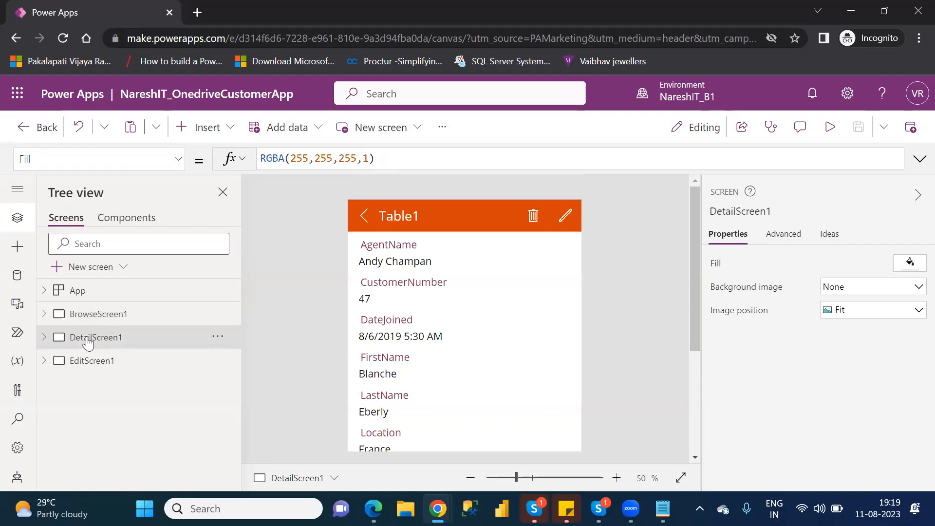
click(87, 315)
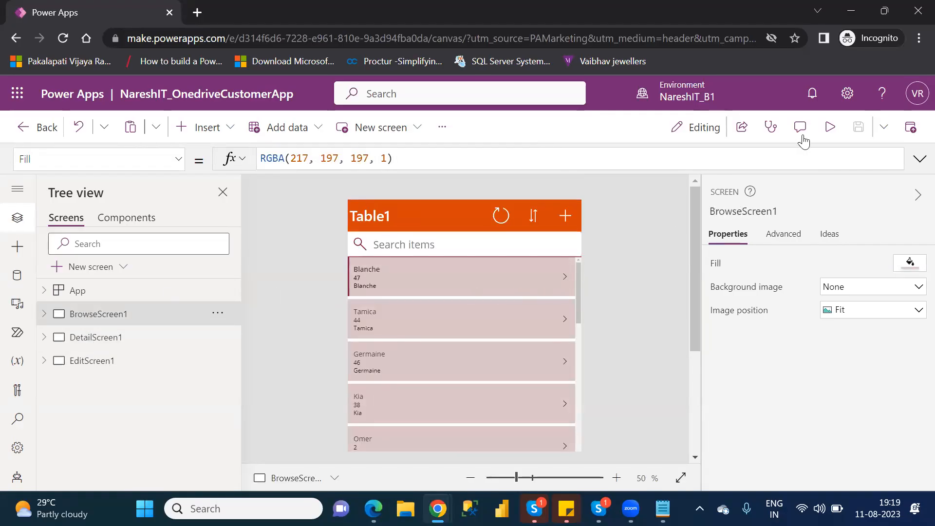
click(830, 128)
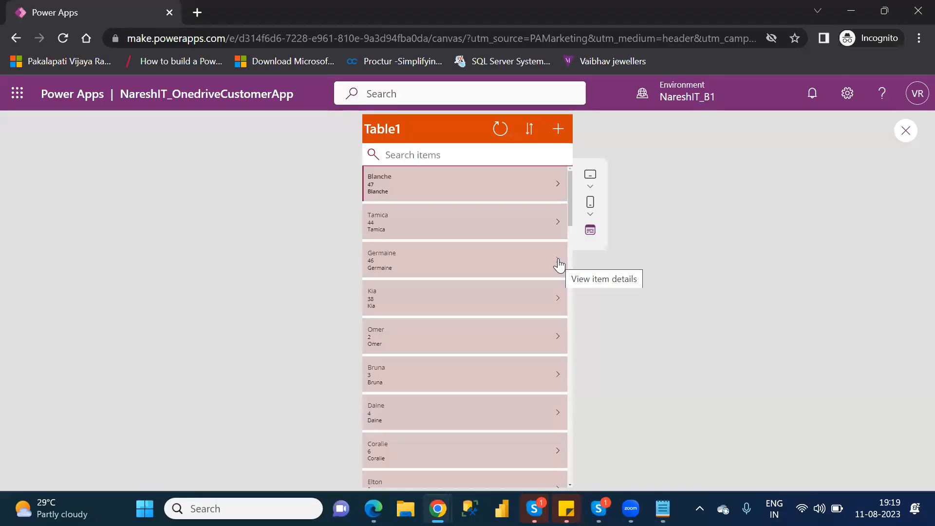
- Open a customer's full detail record in preview, then close the preview
click(560, 264)
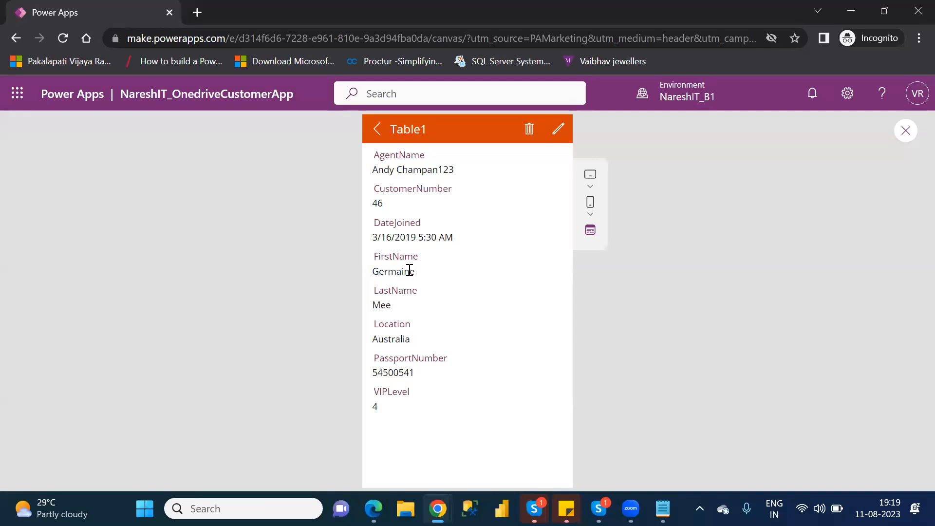
click(911, 131)
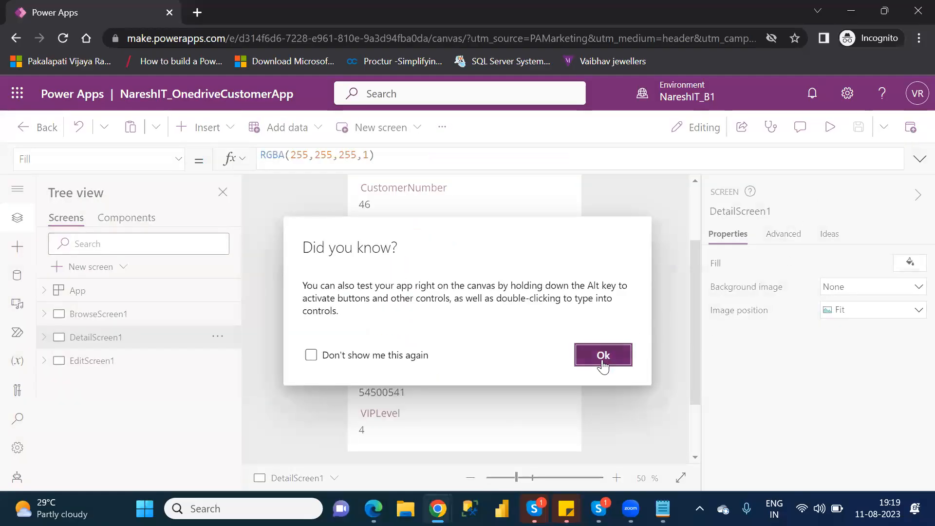
- Dismiss the tip, show BrowseScreen1 then DetailScreen1, and expand DetailScreen1's controls in Tree view
click(603, 355)
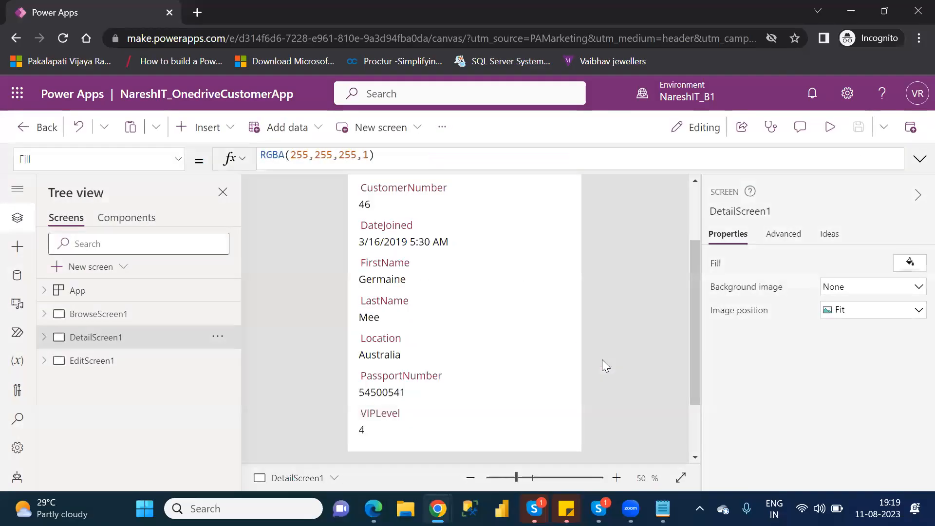
click(105, 322)
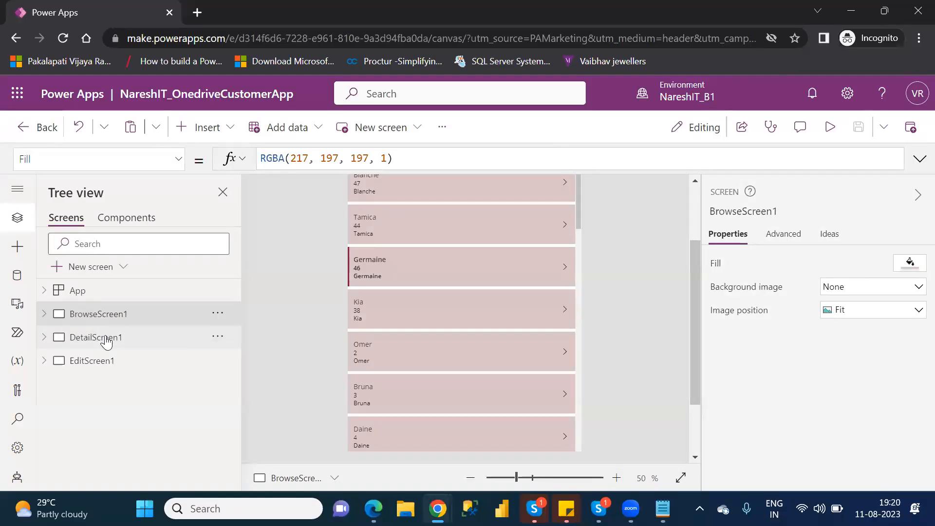
click(107, 342)
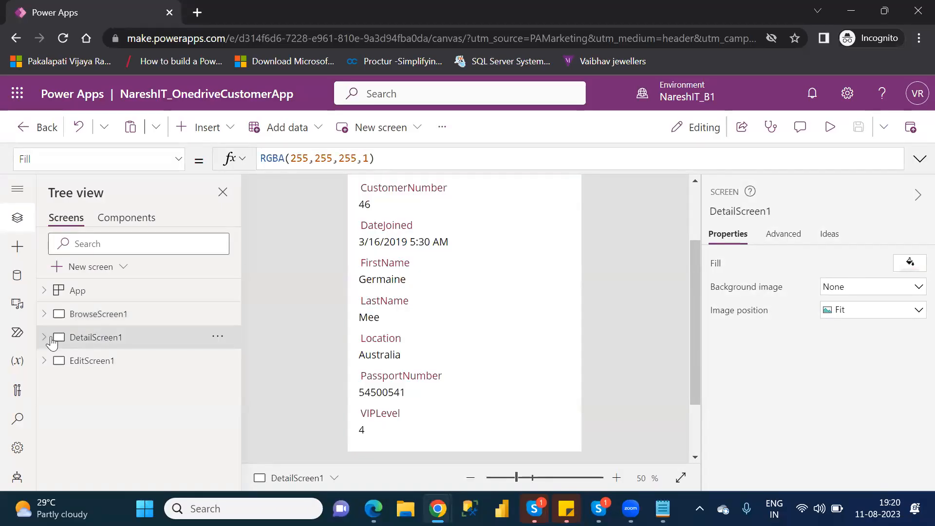
click(43, 340)
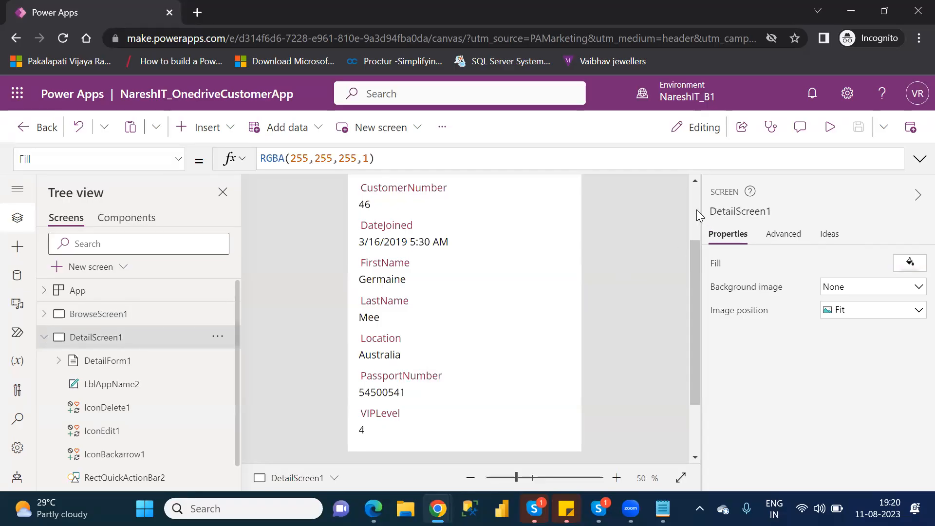
scroll(696, 209, up, 2)
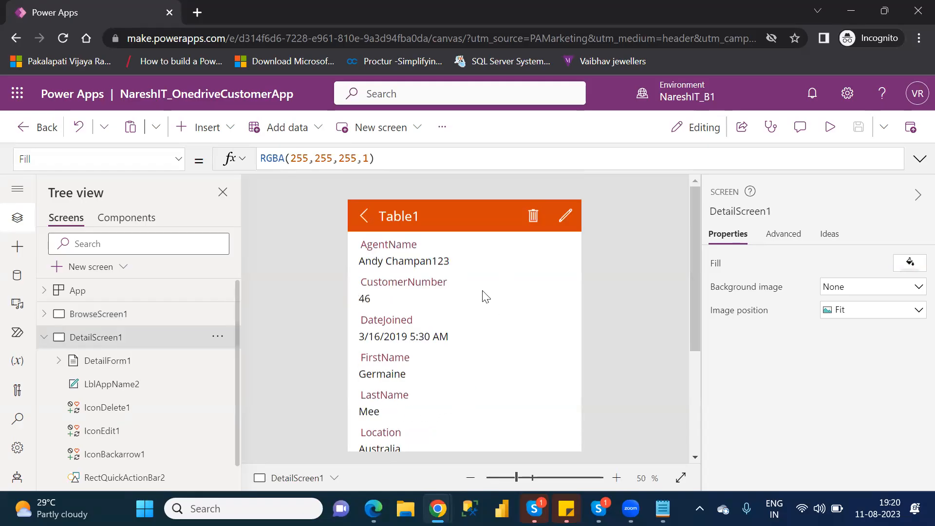
drag(694, 241, 696, 267)
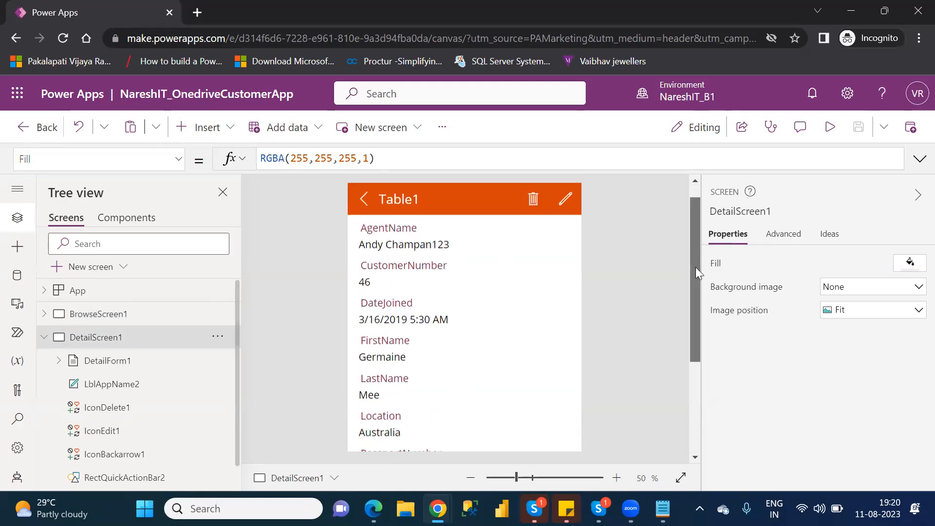
scroll(697, 270, down, 2)
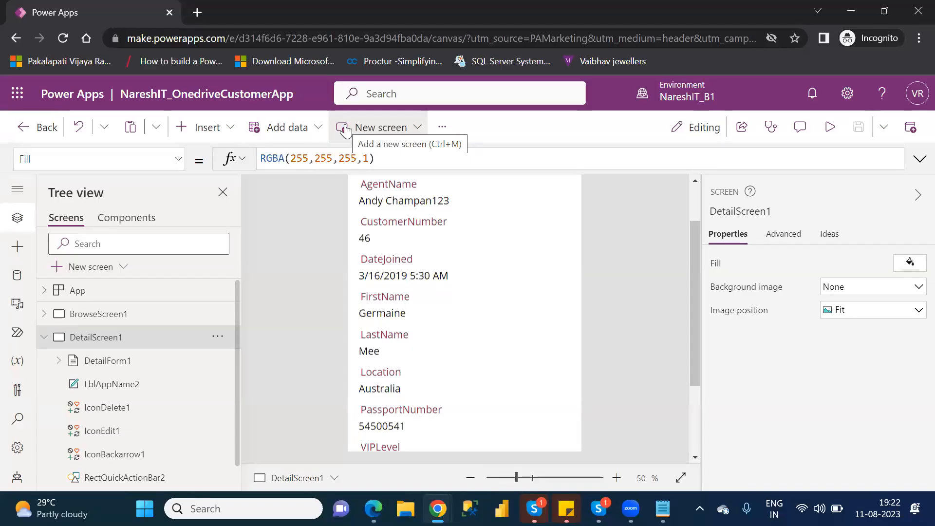
- Search the insertable controls for 'dis' and 'edit', then select DetailForm1 to show its Table1 data source
click(213, 140)
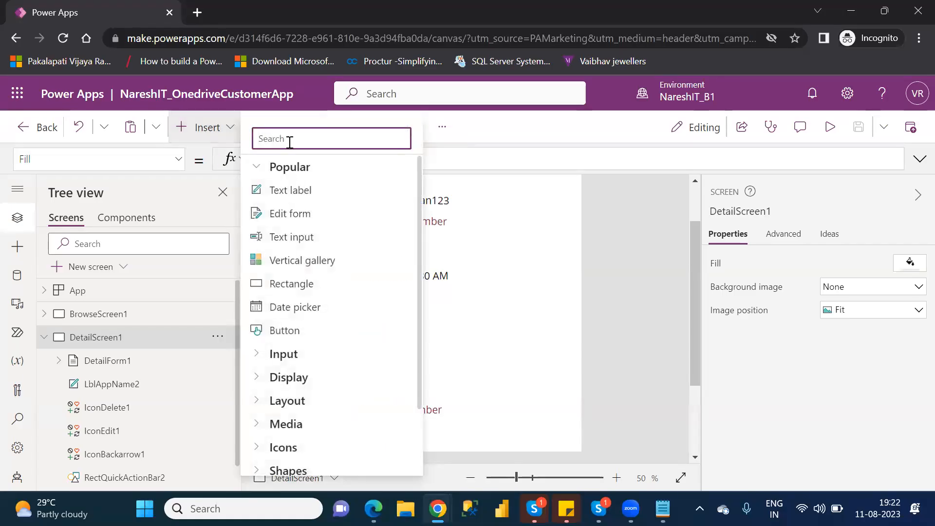
text(dis)
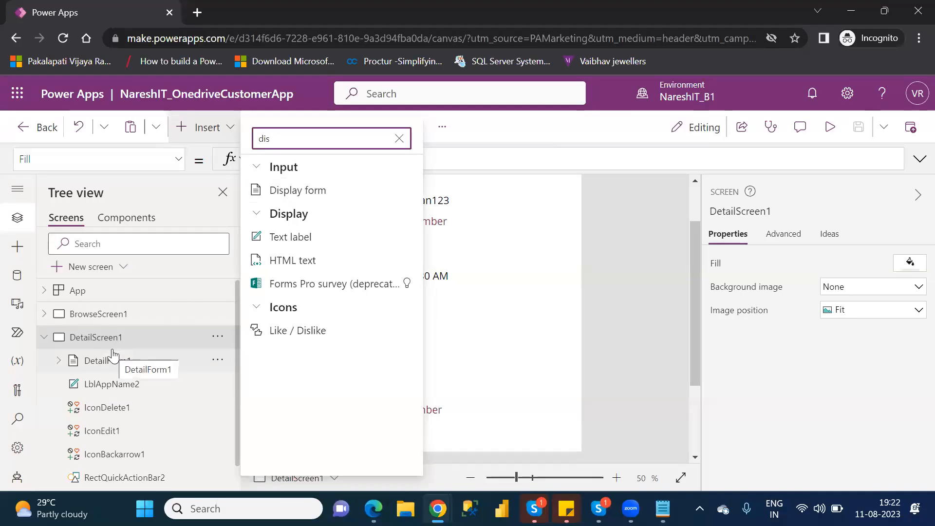
click(399, 139)
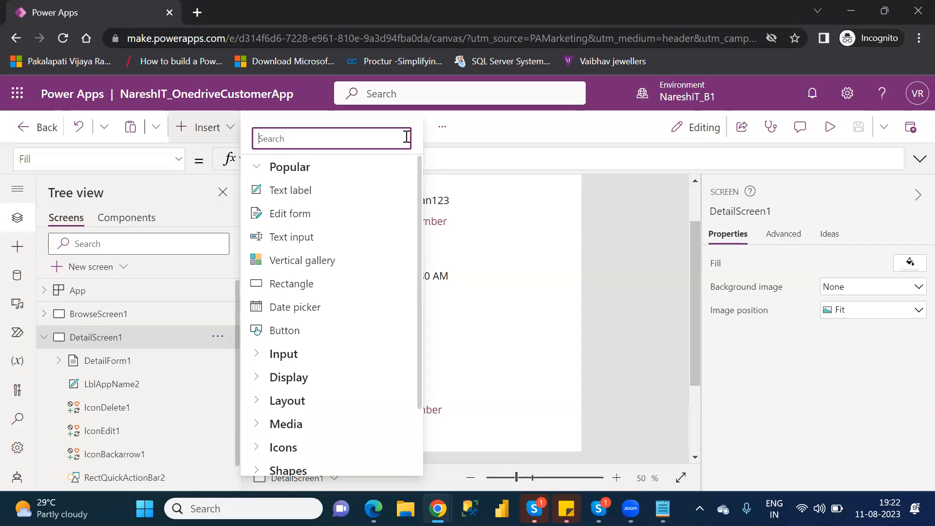
text(edit)
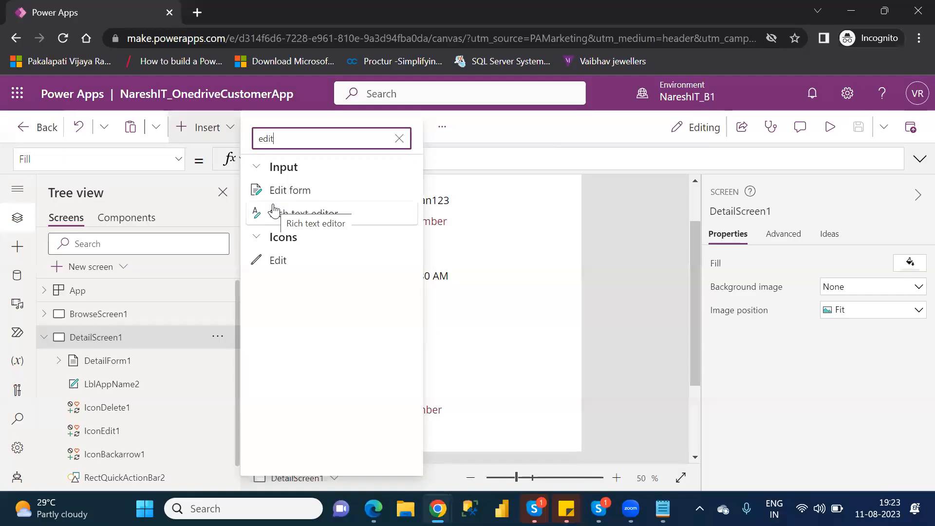
click(118, 361)
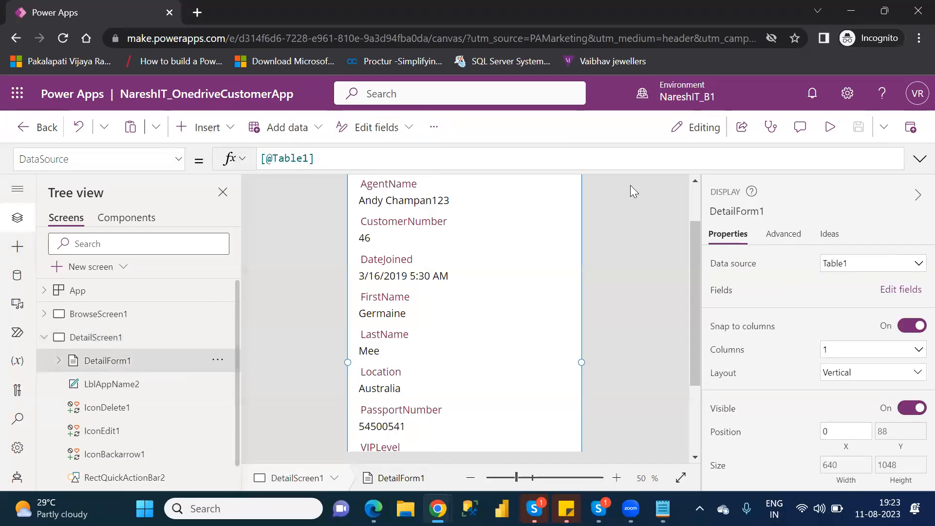
- Select header label LblAppName2, showing text 'Table1' in Open Sans size 27
scroll(695, 194, up, 2)
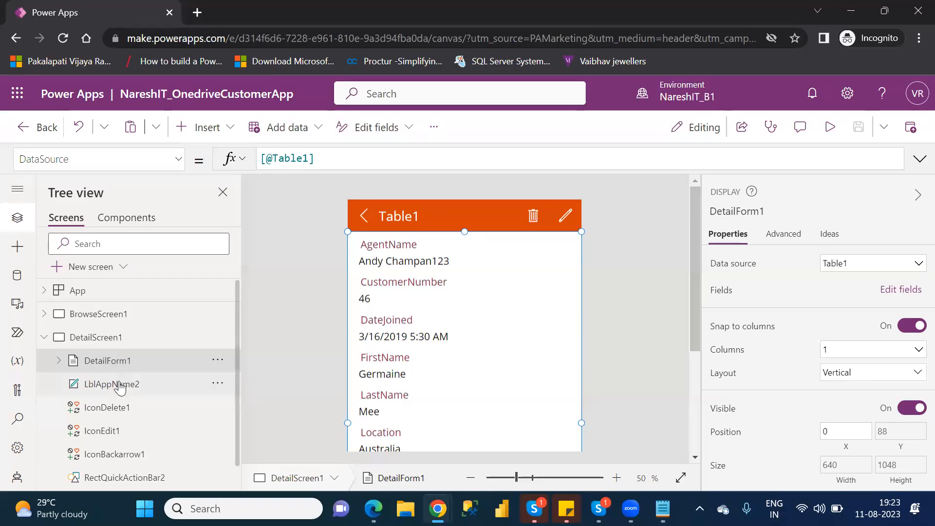
click(121, 385)
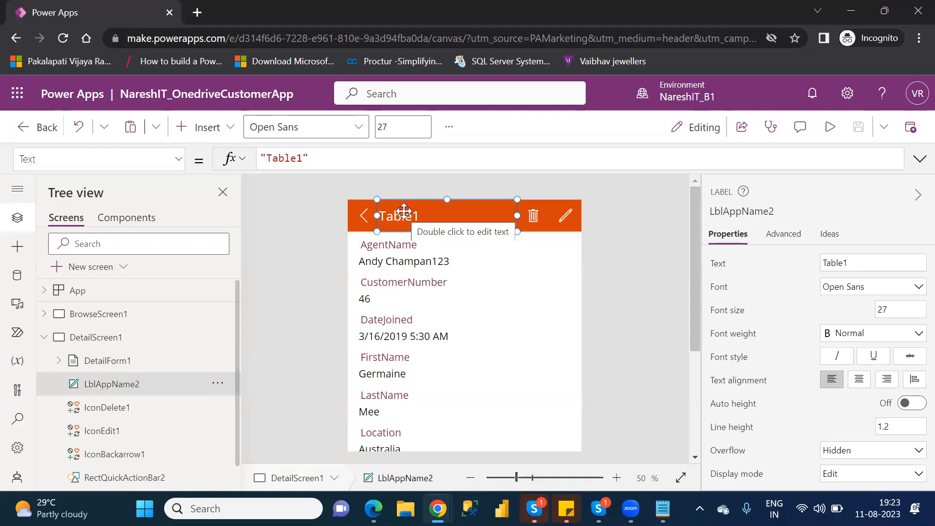
click(365, 216)
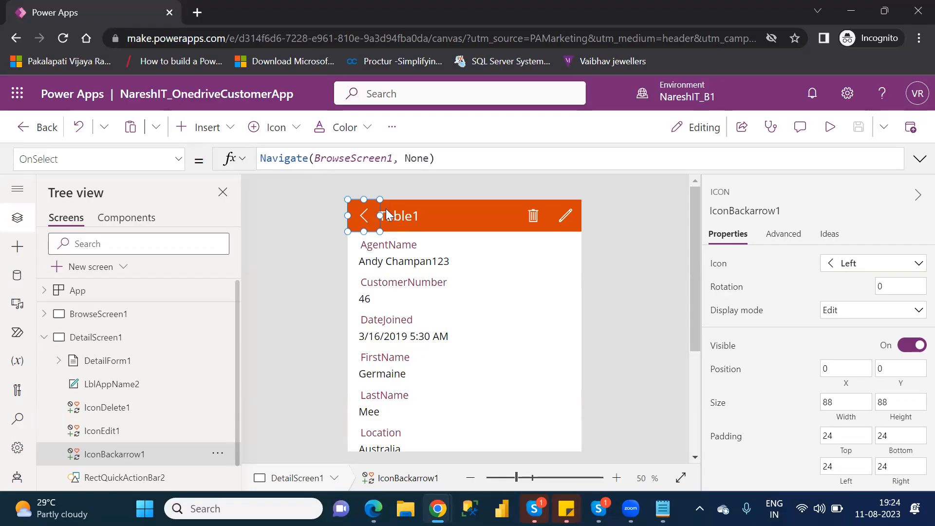
click(406, 220)
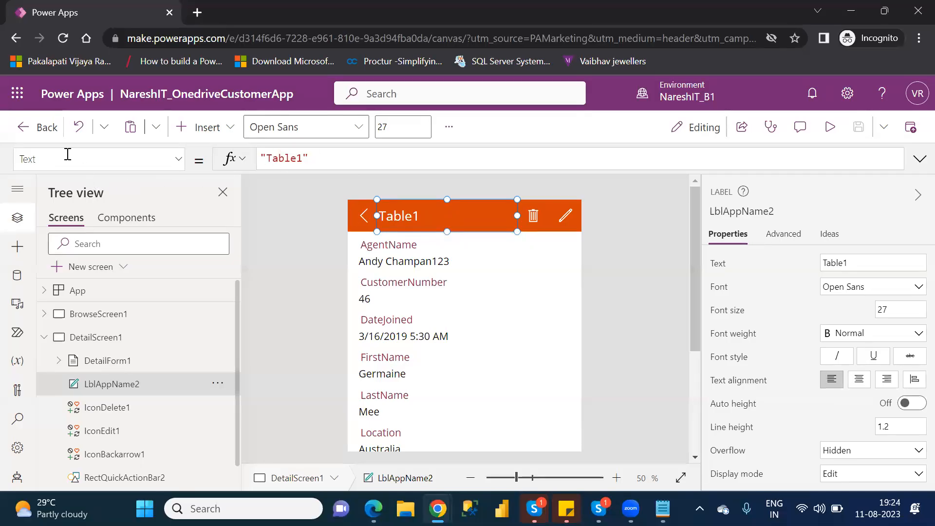
double_click(292, 155)
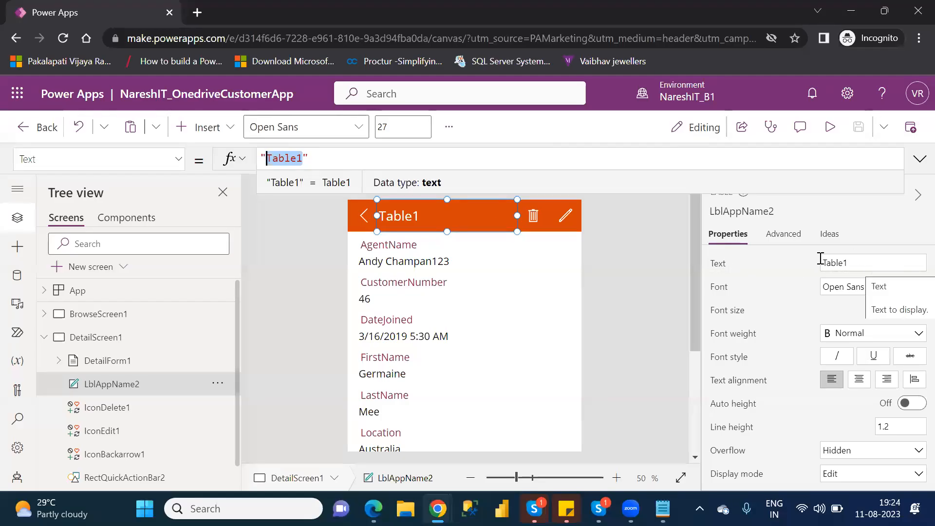
click(840, 262)
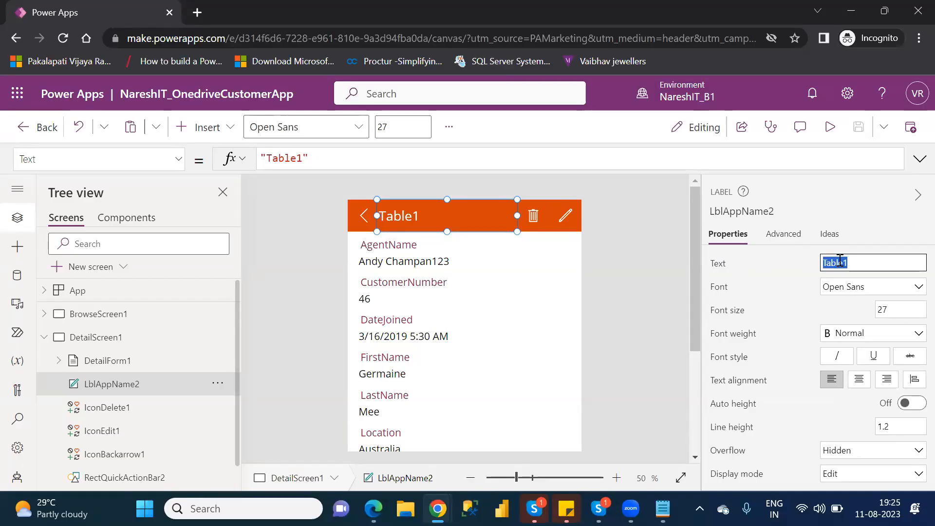
click(535, 215)
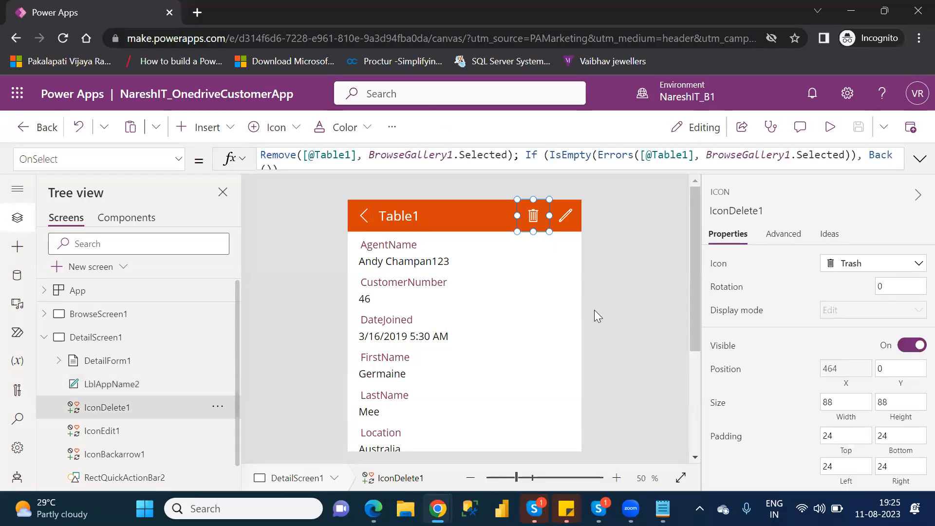
- Inspect the trash icon's Remove formula, then show the pencil icon's EditForm(EditForm1);Navigate(EditScreen1, None) formula
click(468, 317)
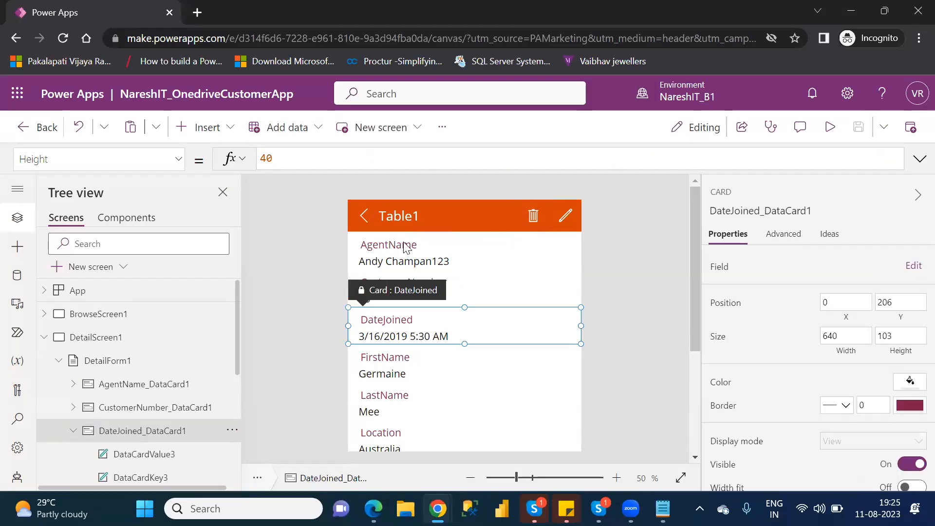
click(534, 220)
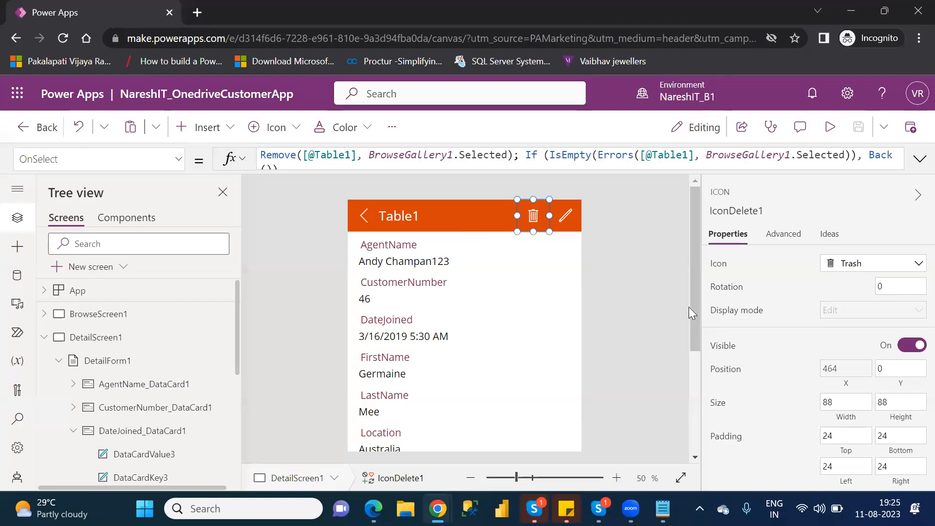
scroll(695, 314, down, 1)
drag(705, 366, 720, 313)
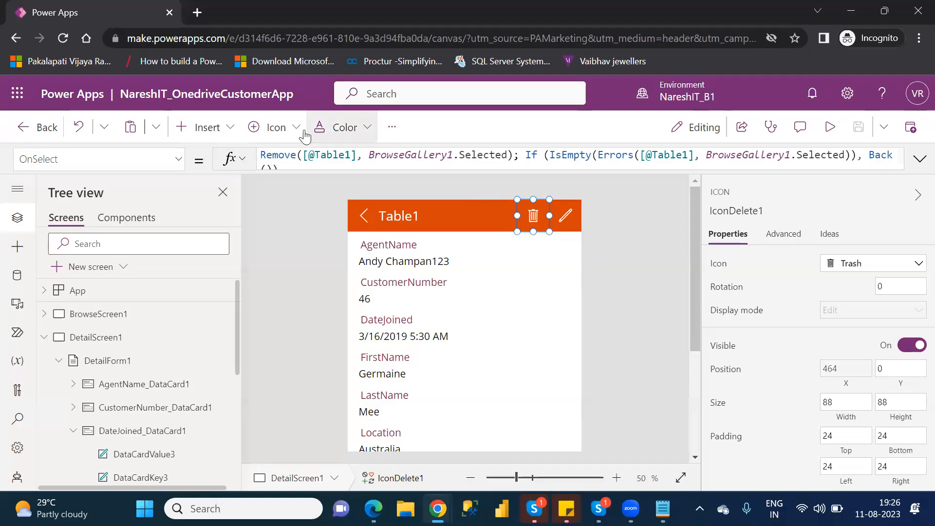
double_click(279, 154)
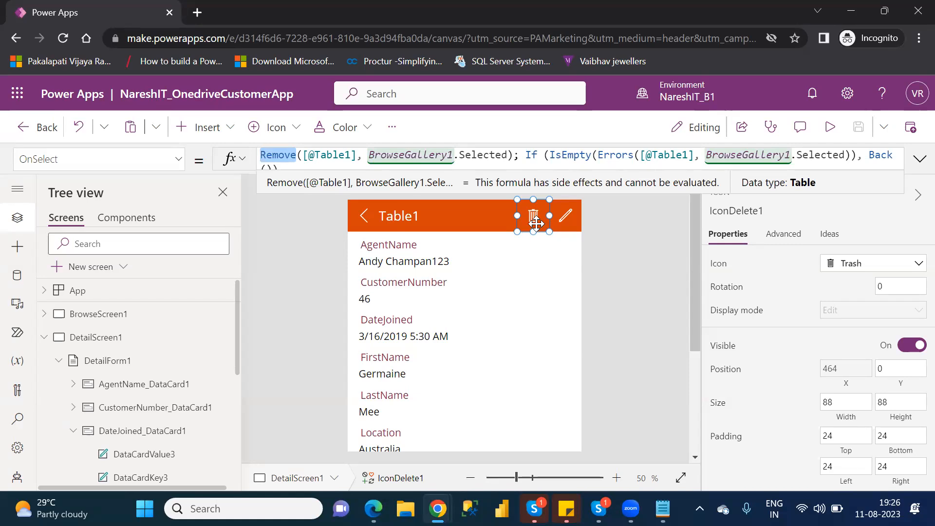
click(562, 220)
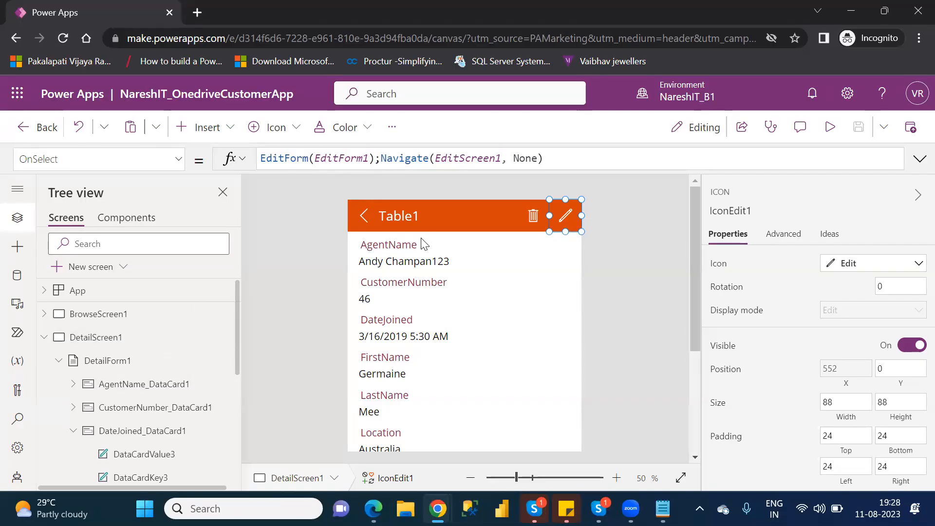
click(65, 363)
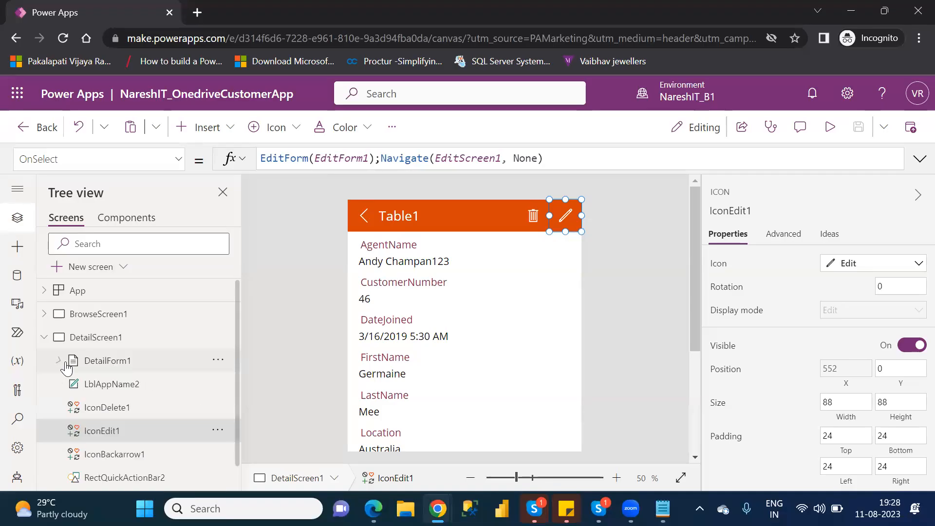
click(109, 363)
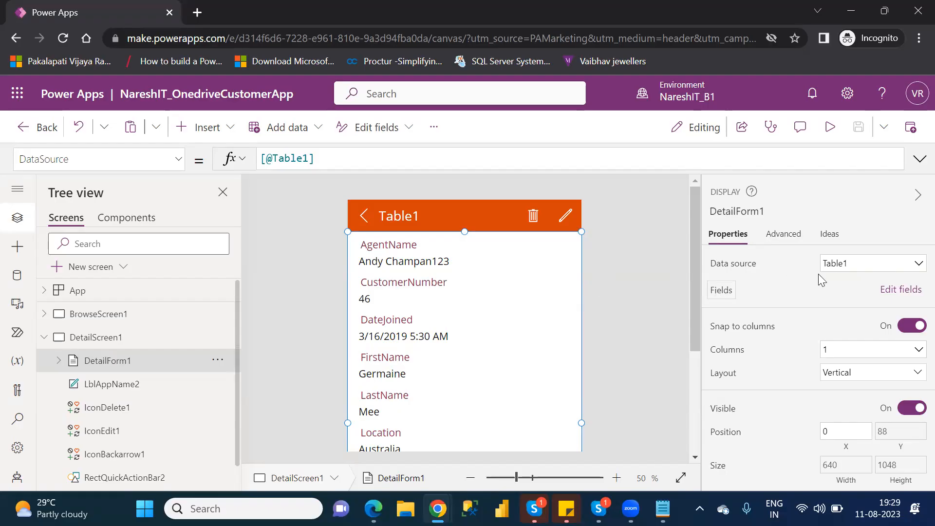
- Check the Data source choices, then list the form's fields AgentName through PassportNumber and VIPLevel
click(852, 270)
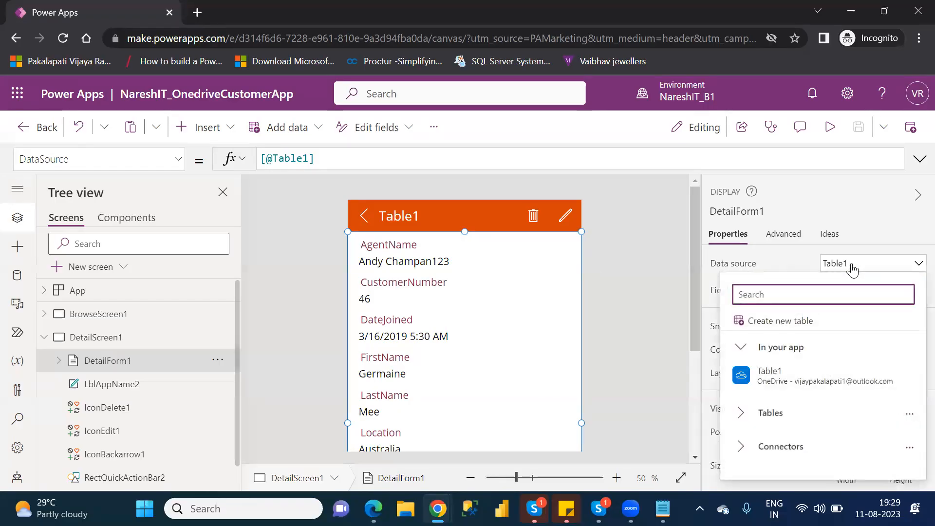
click(852, 270)
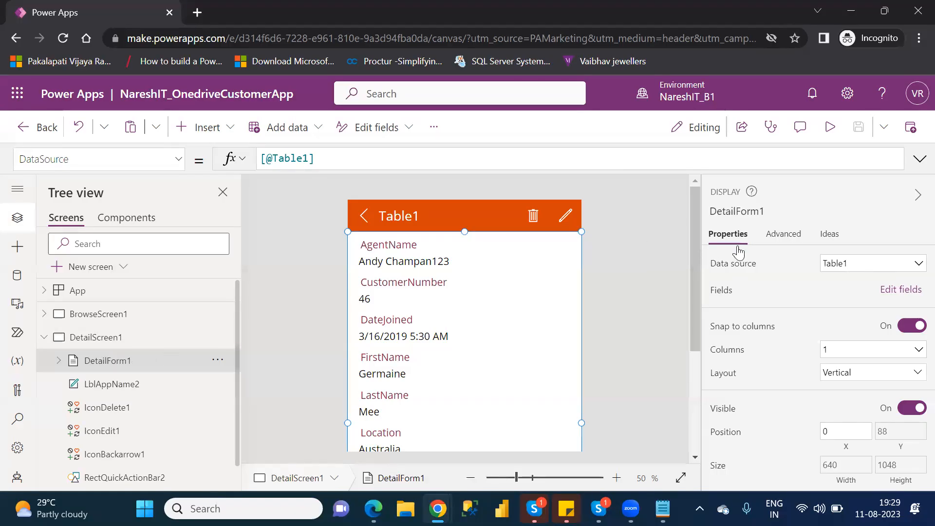
click(897, 293)
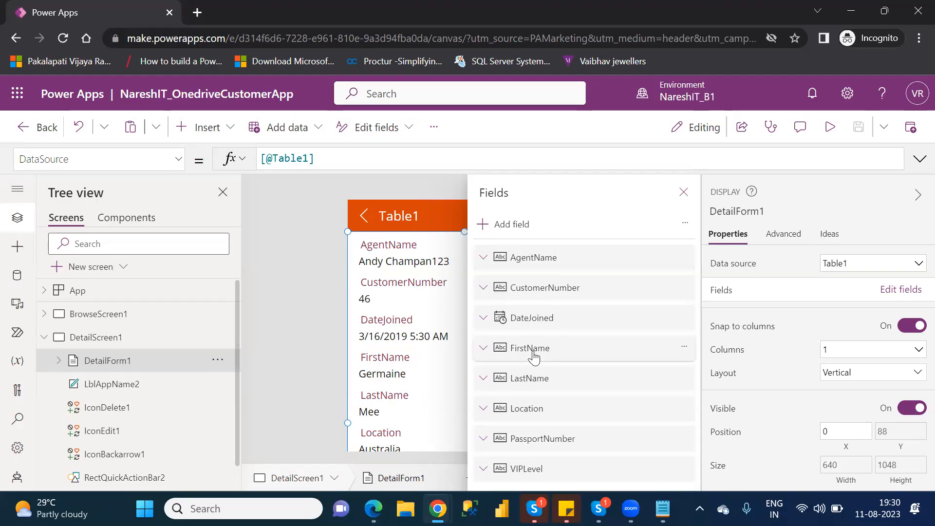
- Reorder fields to FirstName, LastName, AgentName, CustomerNumber, Location, VIPLevel, PassportNumber, DateJoined
drag(534, 357, 543, 255)
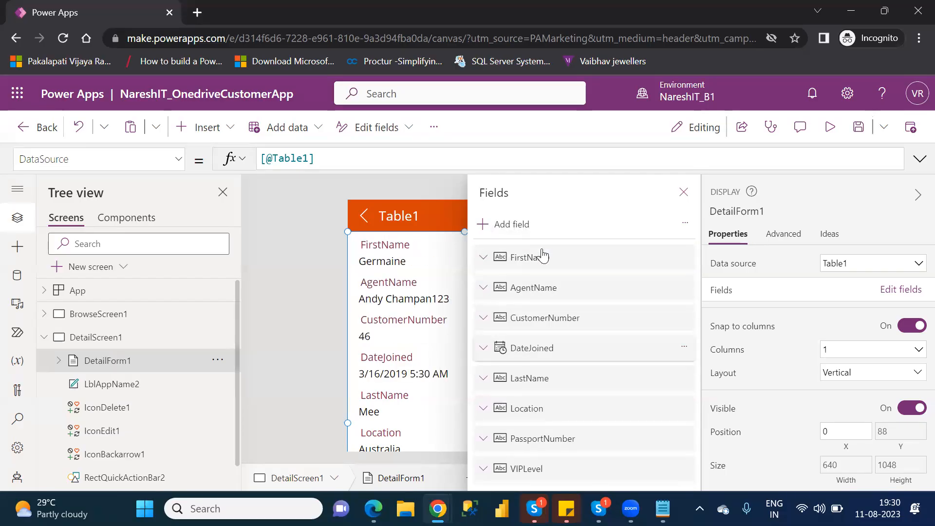
drag(539, 385, 542, 282)
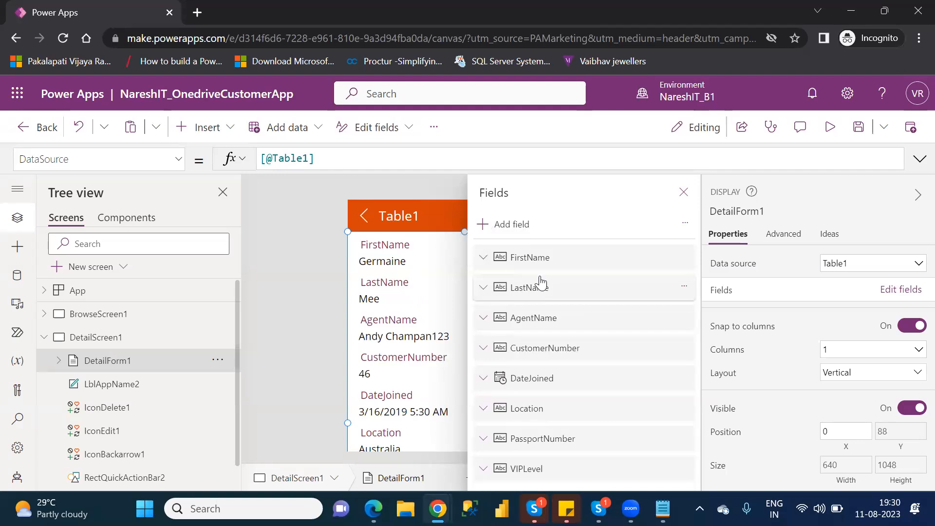
click(536, 412)
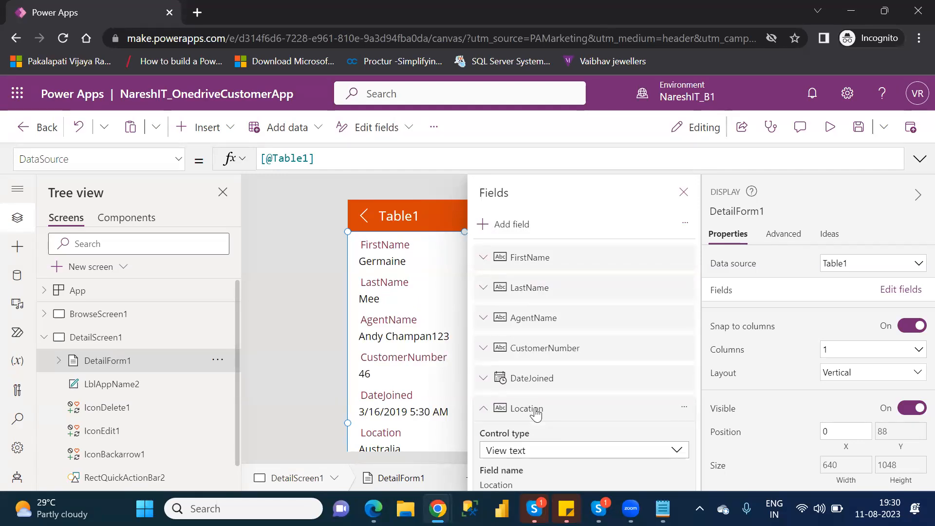
click(483, 409)
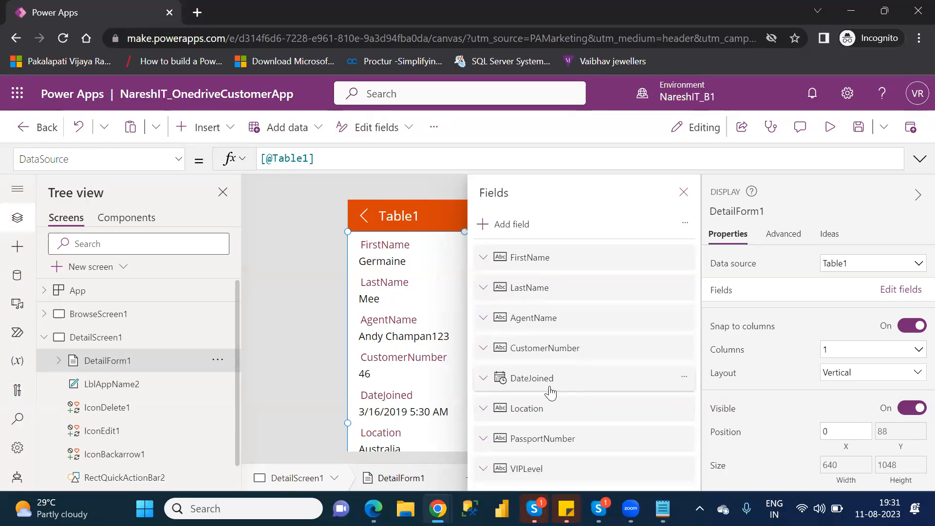
drag(541, 415, 547, 376)
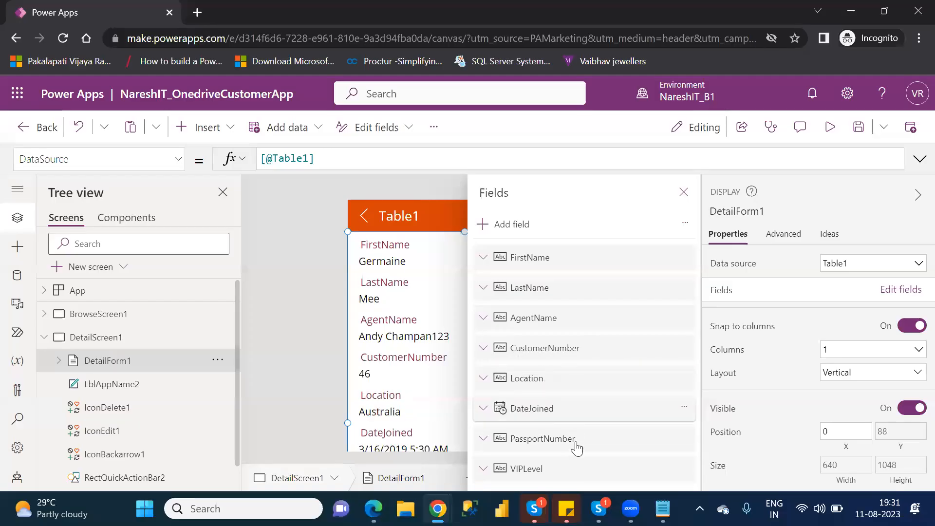
drag(538, 469, 546, 408)
drag(540, 475, 545, 441)
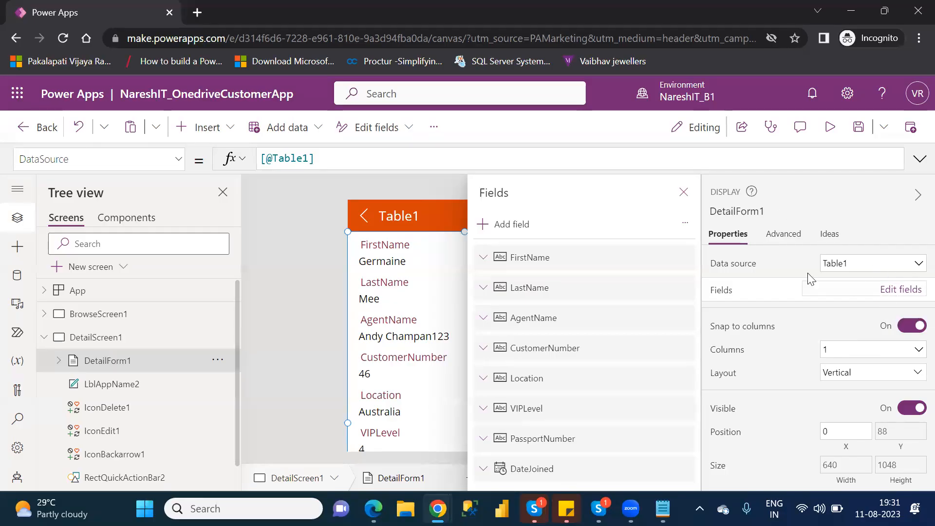
- Dismiss the empty Add field chooser and remove PassportNumber, leaving seven fields ending with DateJoined
click(504, 227)
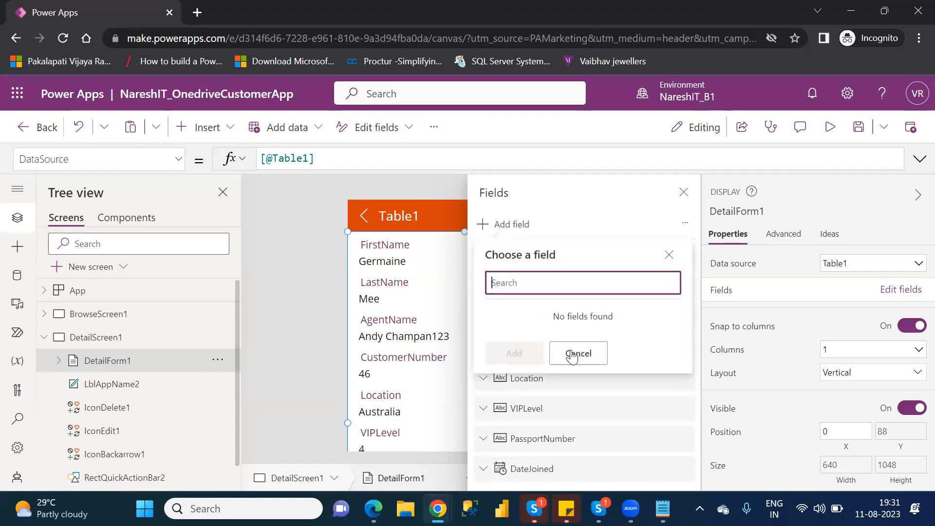
click(576, 353)
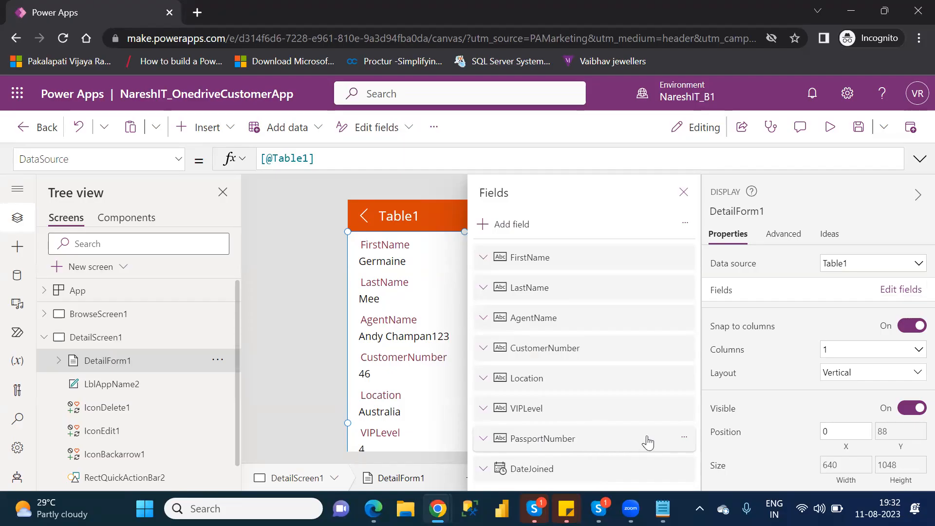
click(685, 441)
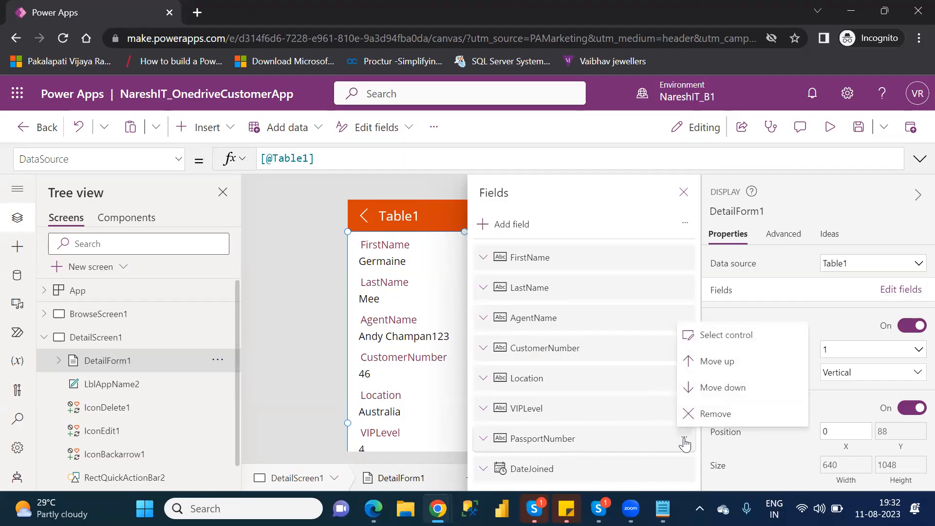
click(707, 415)
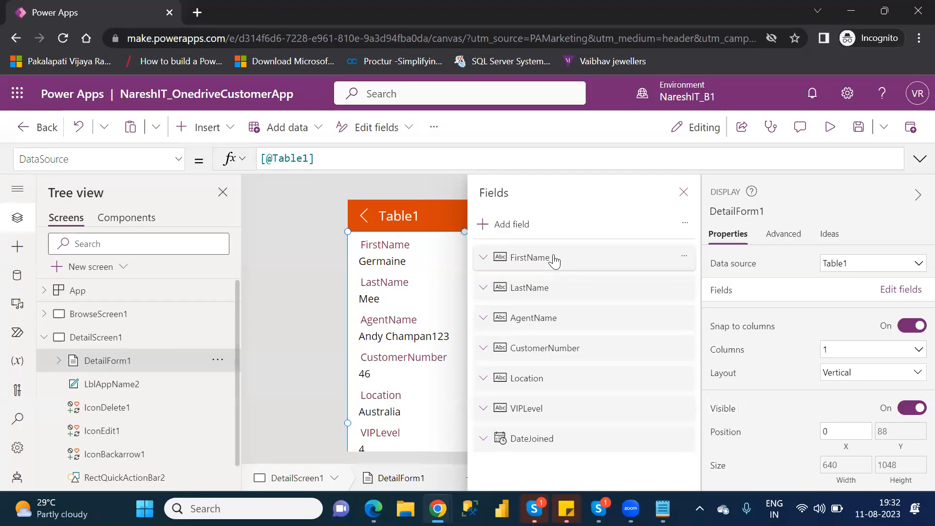
- Add PassportNumber back to the form so it is listed last, after DateJoined
click(515, 227)
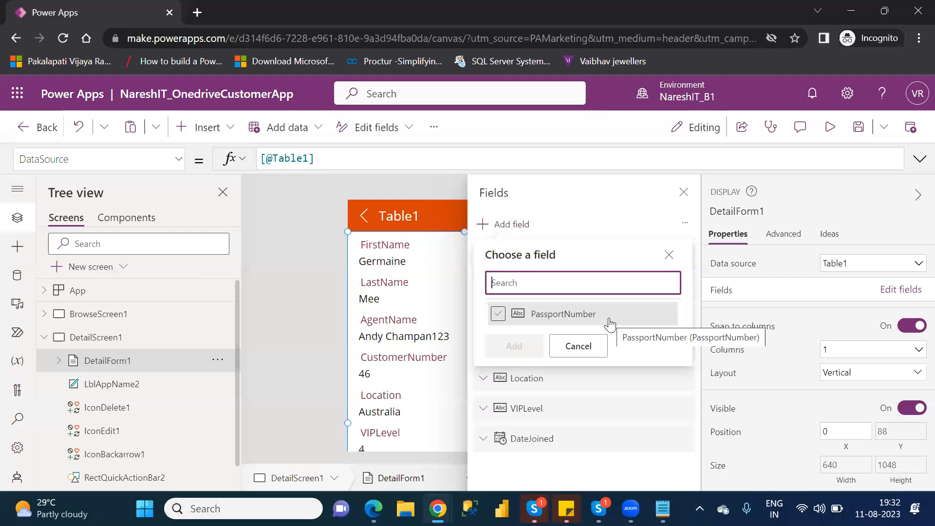
click(498, 313)
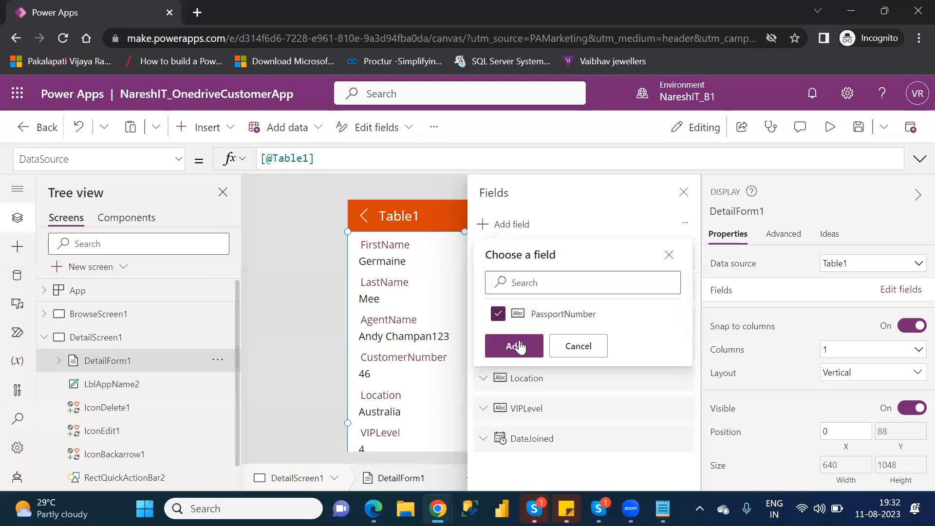
click(519, 345)
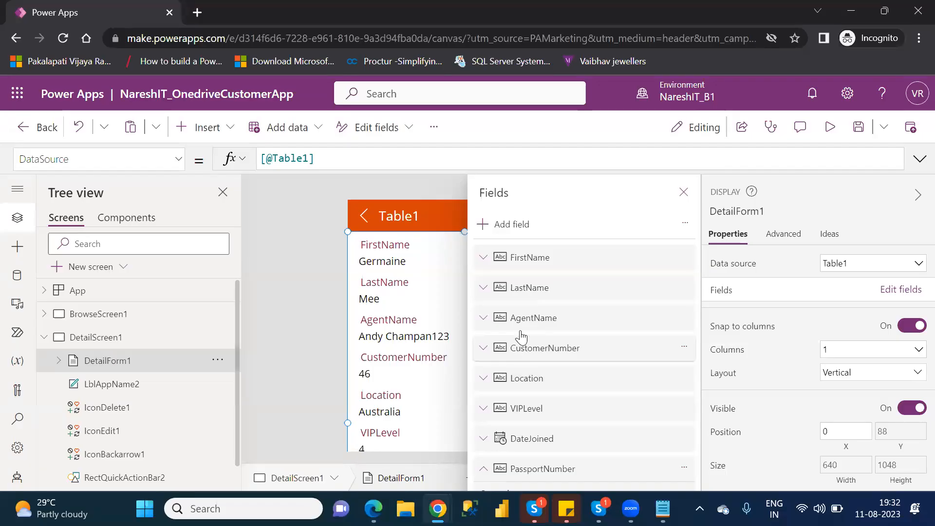
- Check Add field twice, confirming no more fields are available, and cancel the chooser
click(508, 230)
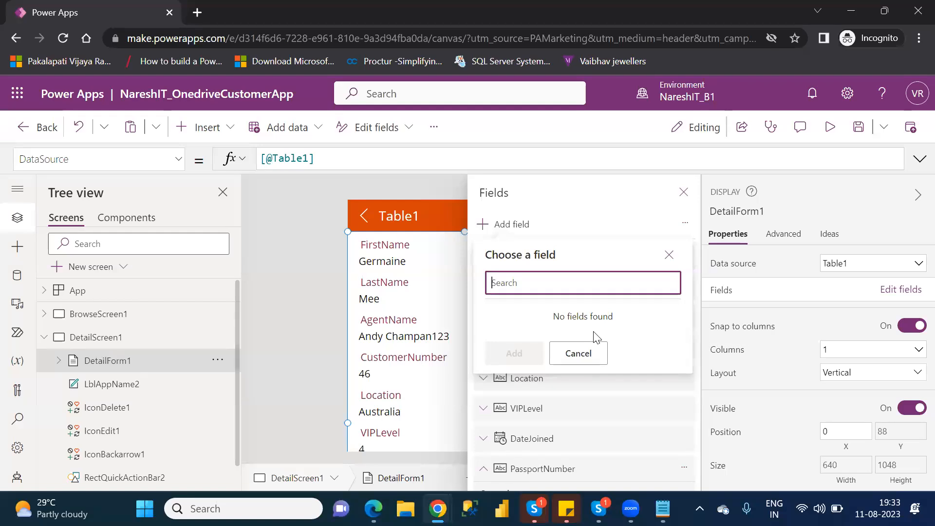
click(669, 255)
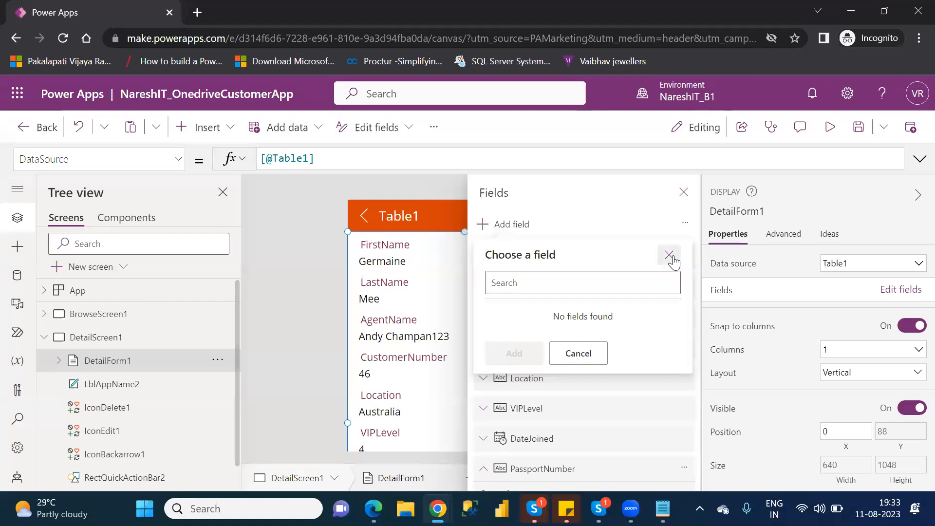
click(524, 227)
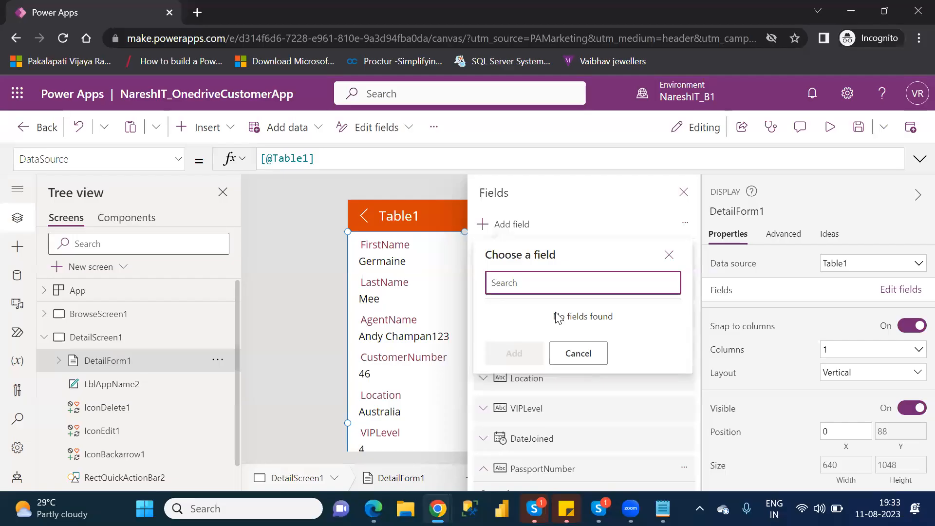
click(578, 353)
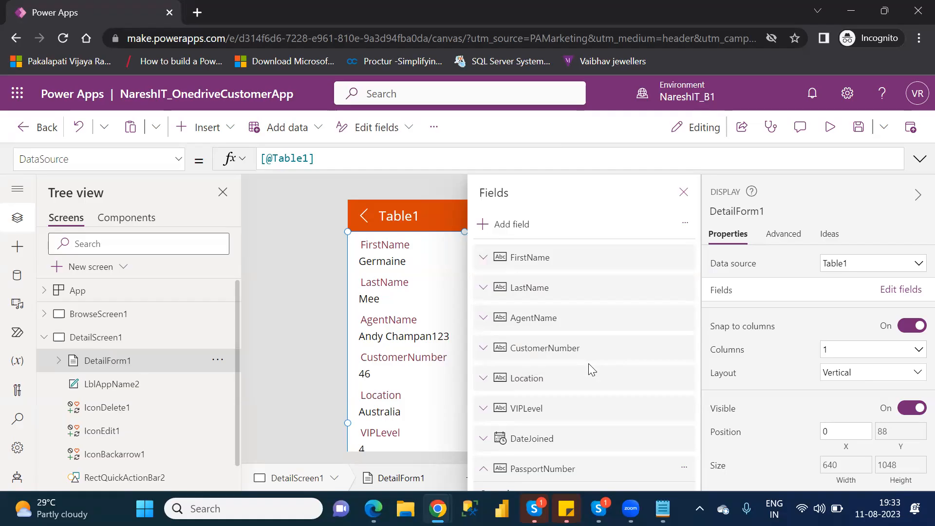
- Close the Fields panel to review the eight-field form, then reopen the field list
click(683, 192)
drag(695, 303, 714, 433)
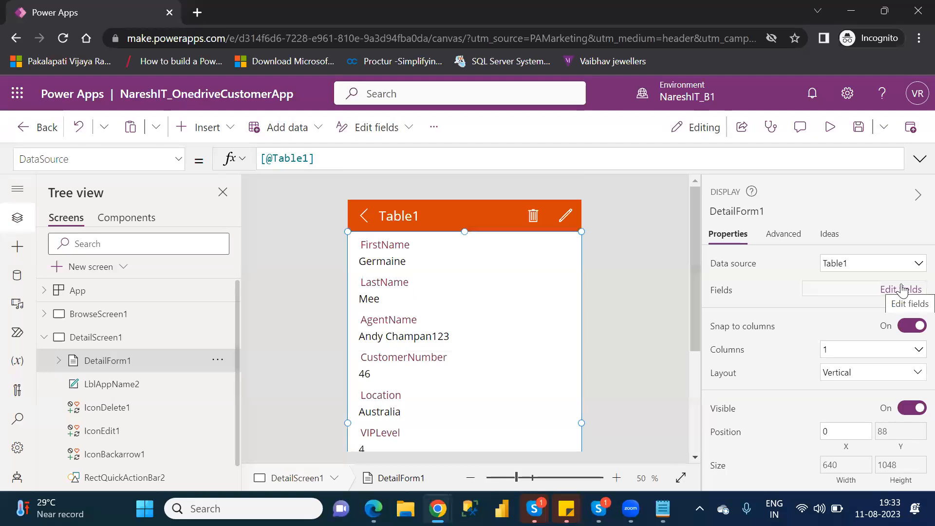
click(902, 289)
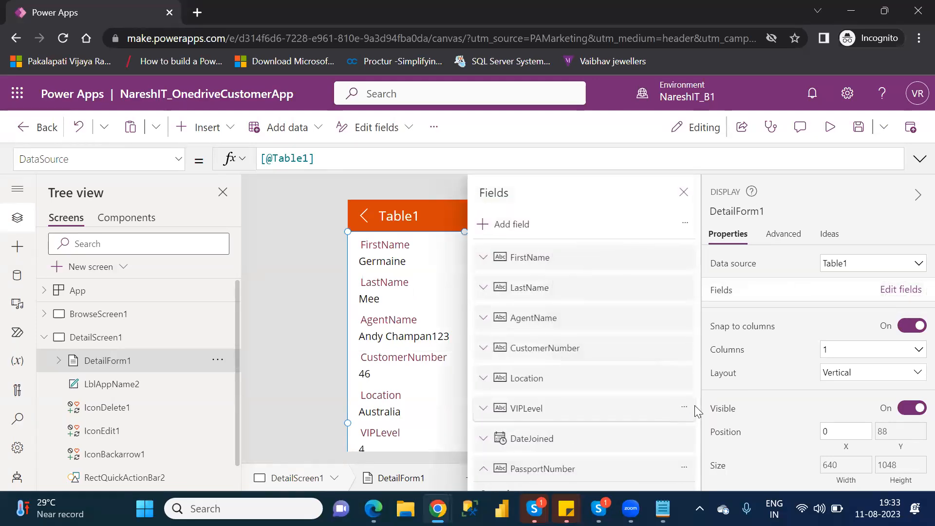
- Remove PassportNumber via its '...' menu and close the Fields pane, leaving seven fields
scroll(701, 413, down, 1)
drag(700, 413, 709, 452)
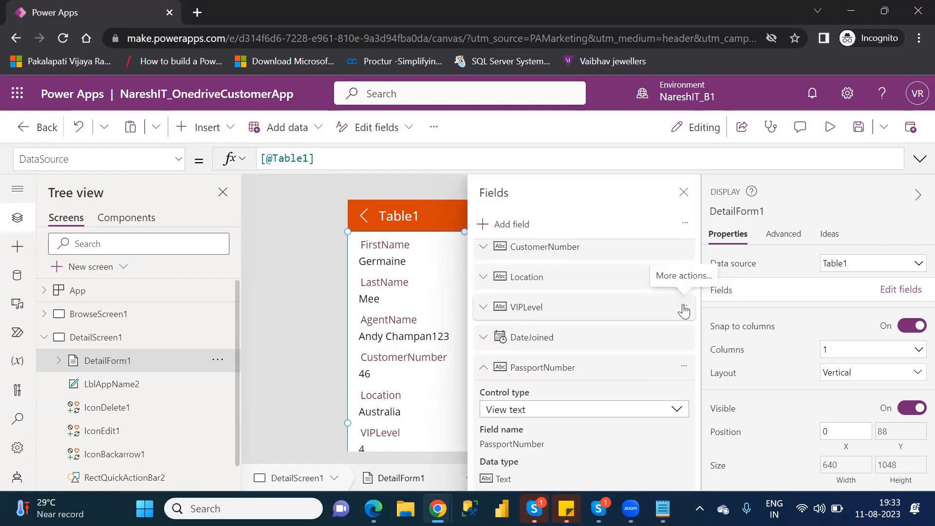
click(685, 369)
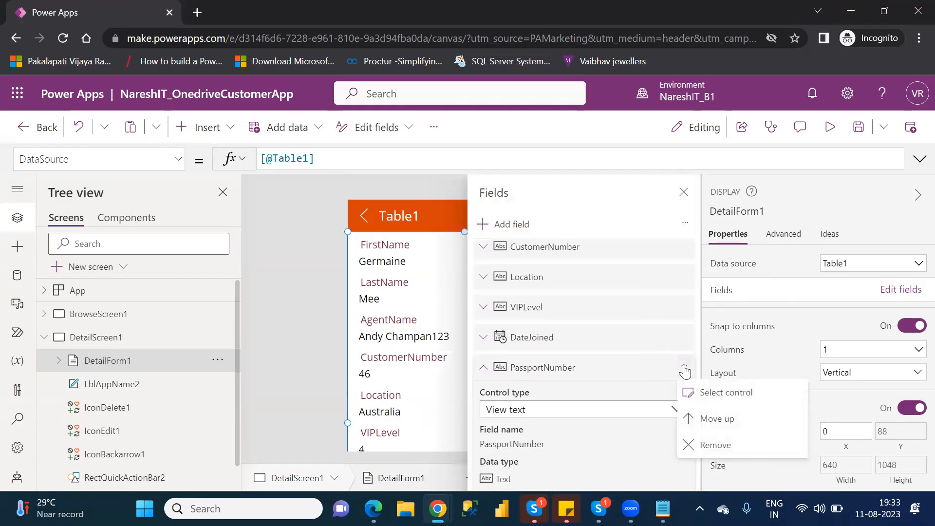
click(709, 445)
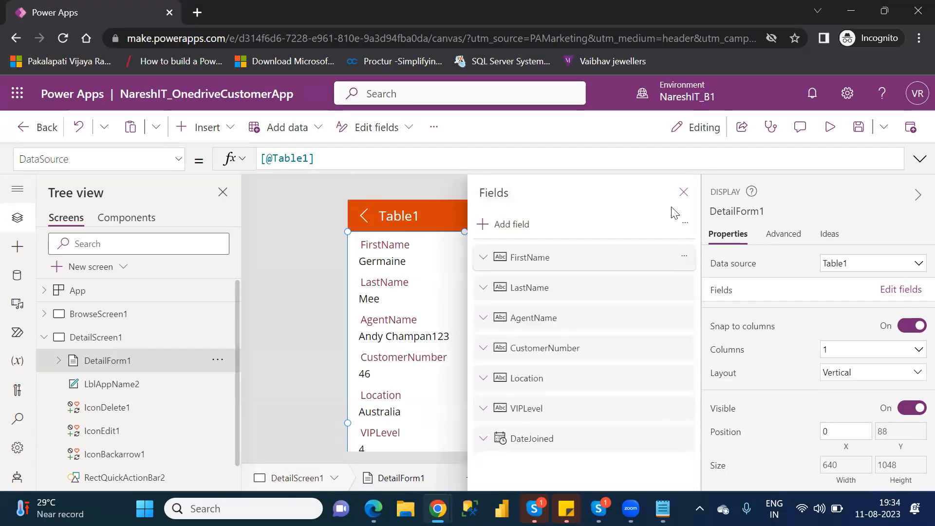
click(684, 194)
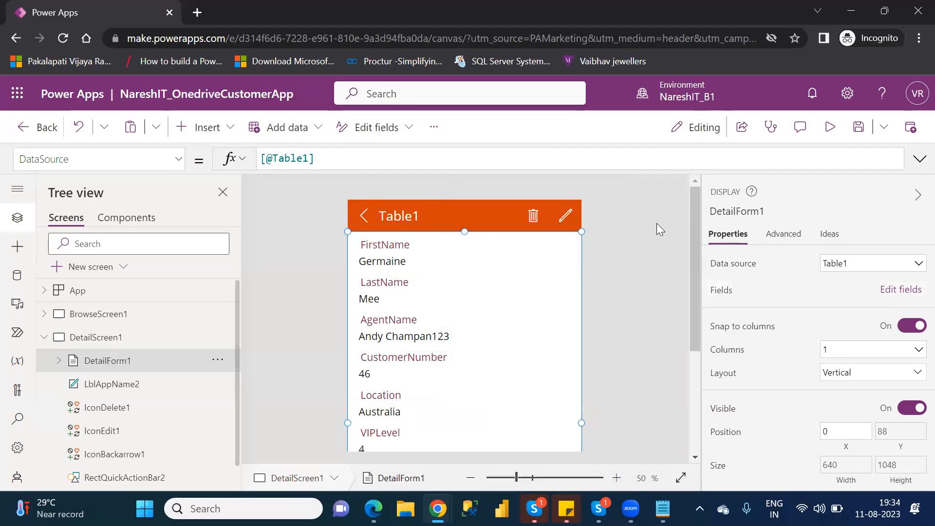
- Add the PassportNumber field back to DetailForm1 from the Edit fields list
drag(693, 336, 712, 427)
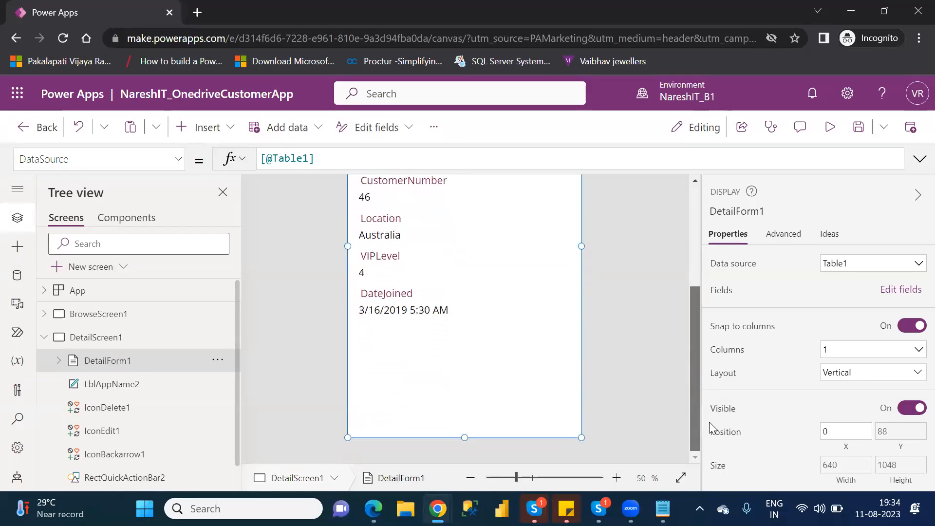
drag(712, 428, 708, 277)
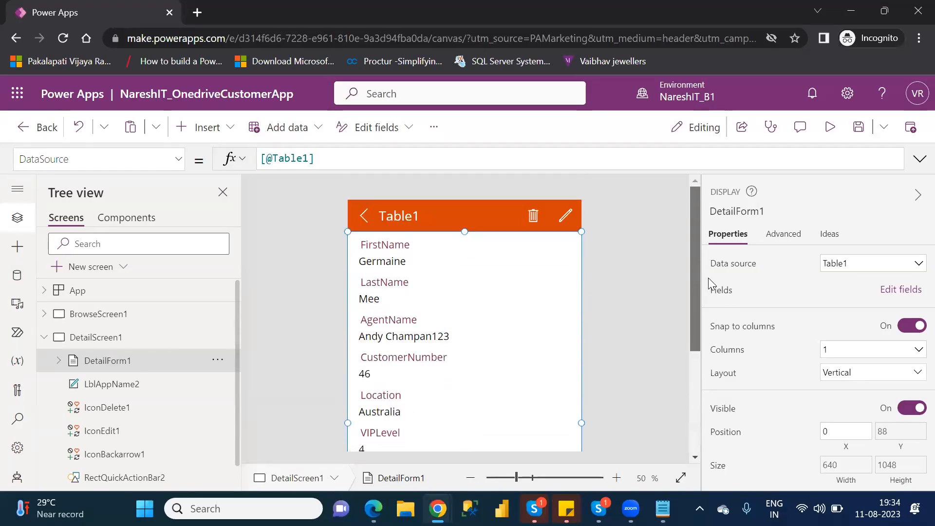
click(899, 289)
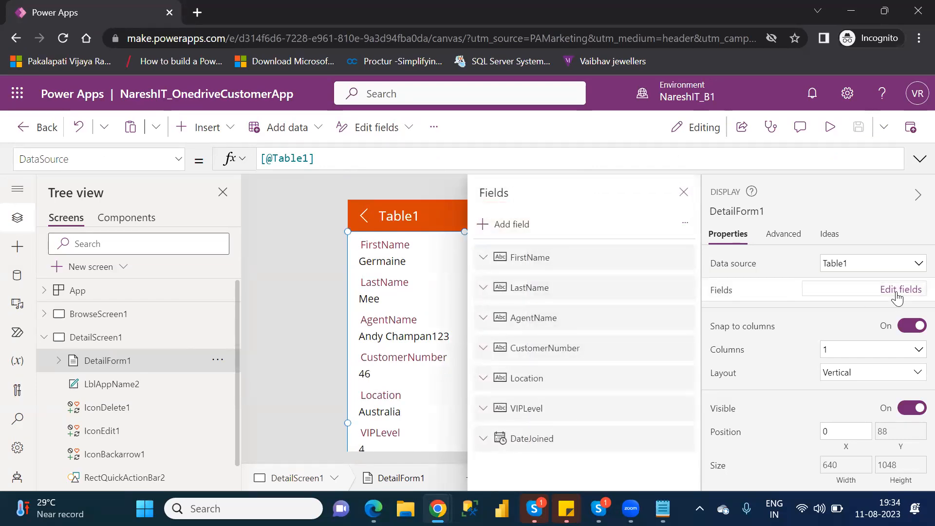
click(517, 228)
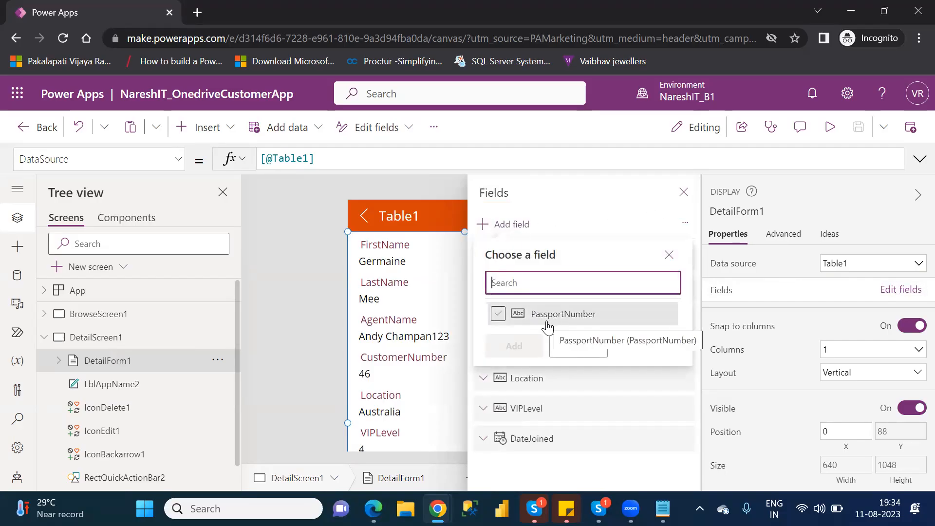
click(498, 314)
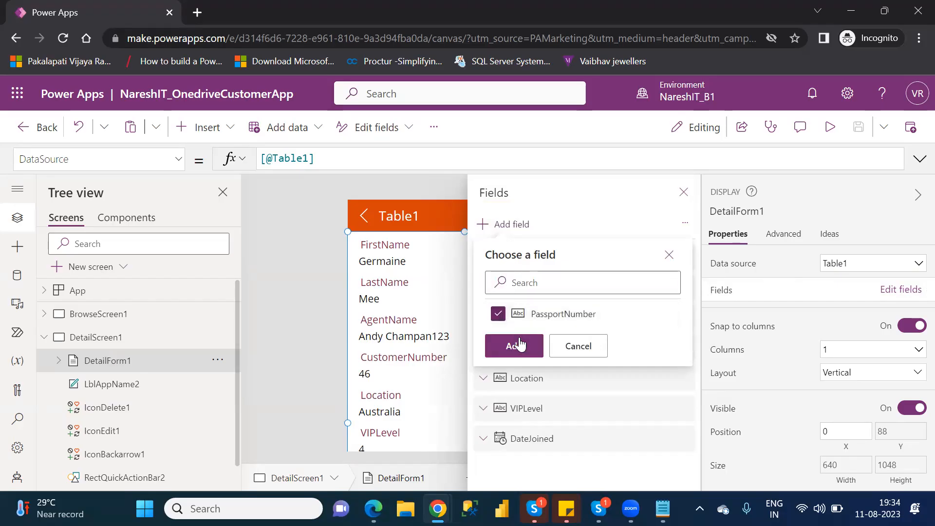
click(524, 351)
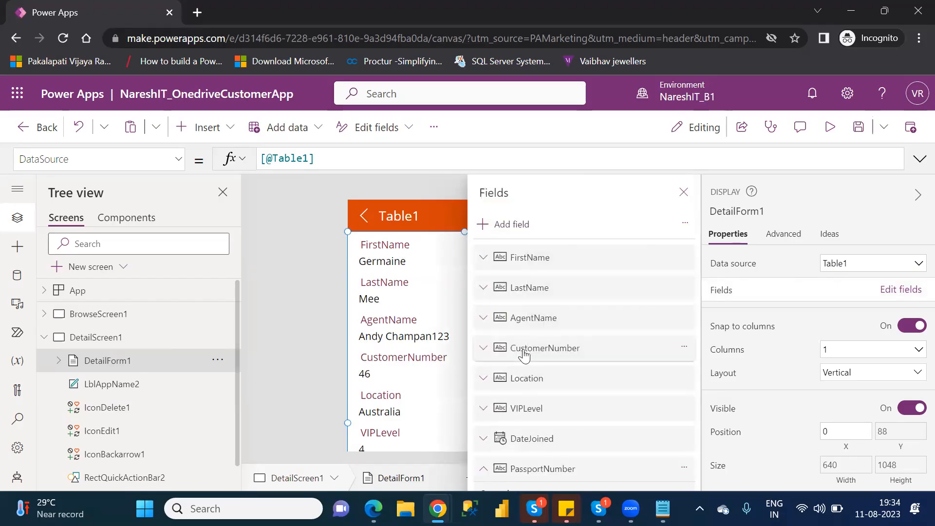
- Move PassportNumber so it sits between VIPLevel and DateJoined
click(483, 468)
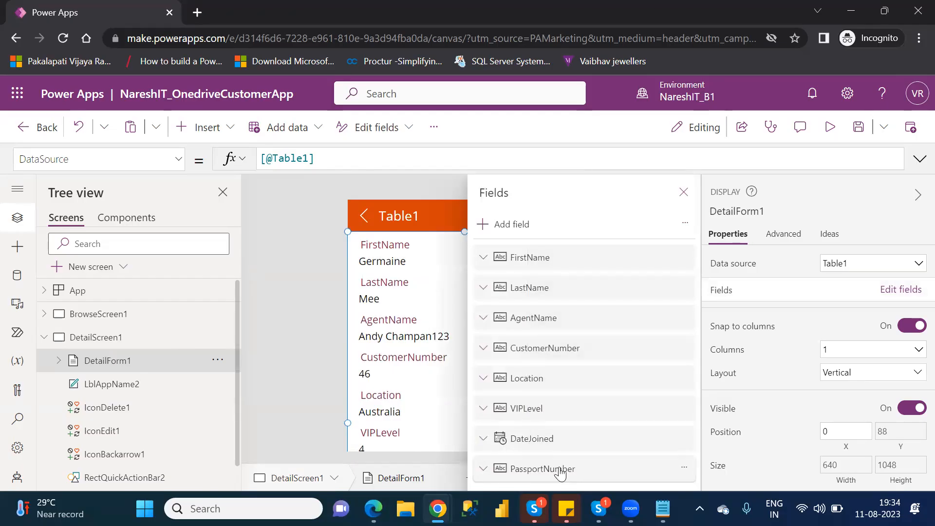
drag(561, 473, 558, 427)
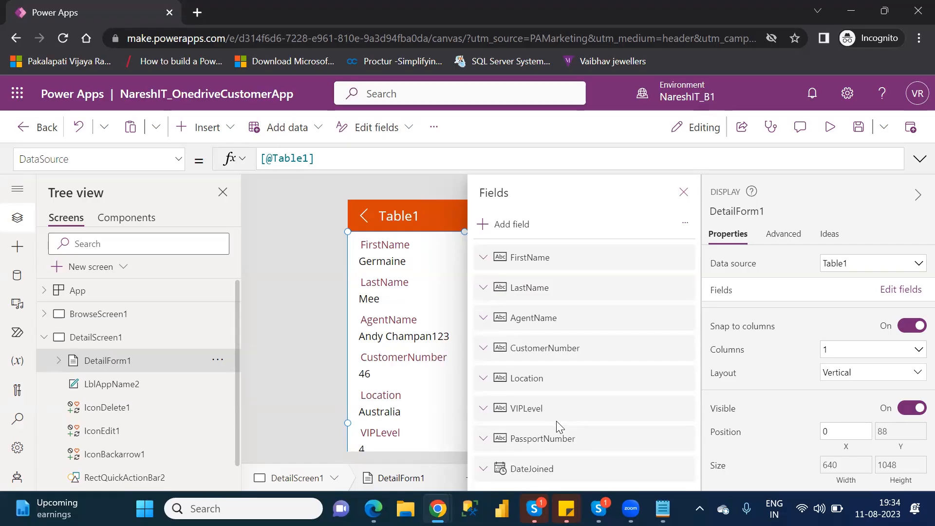
click(483, 258)
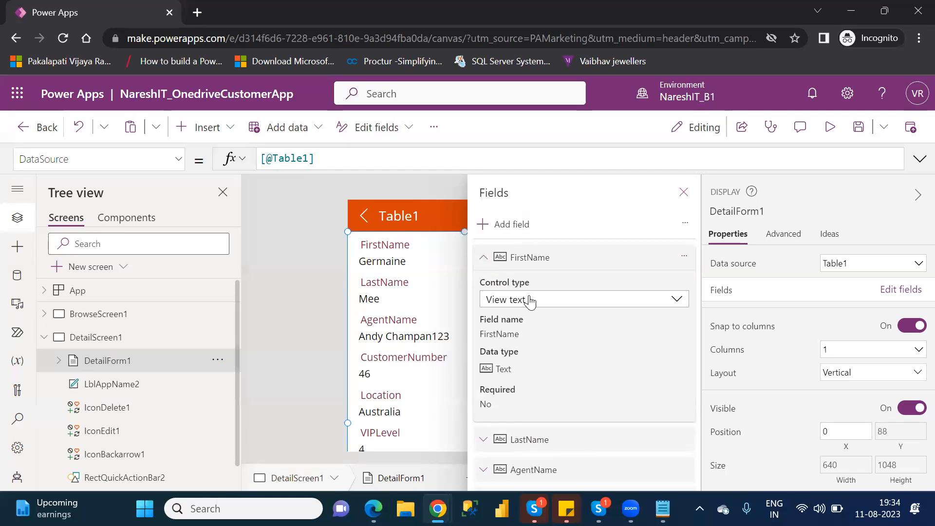
click(650, 309)
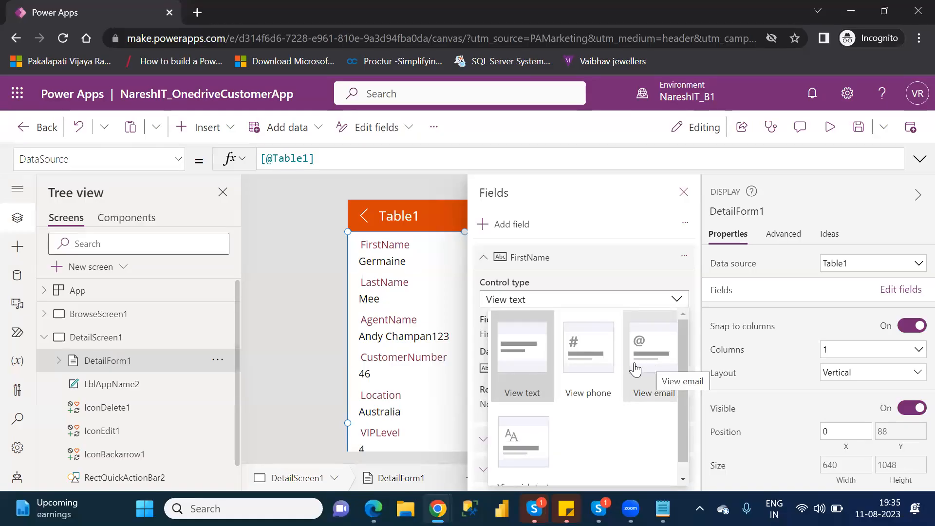
click(589, 363)
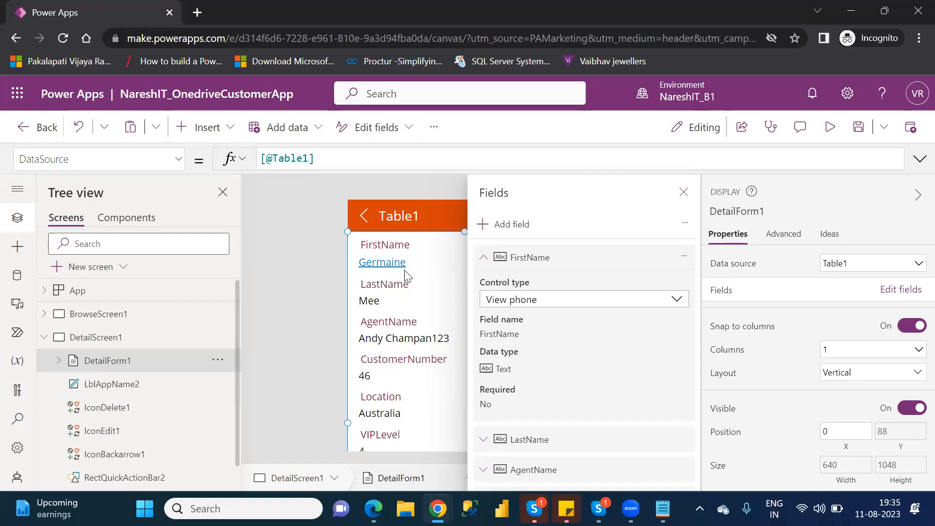
click(581, 304)
click(580, 299)
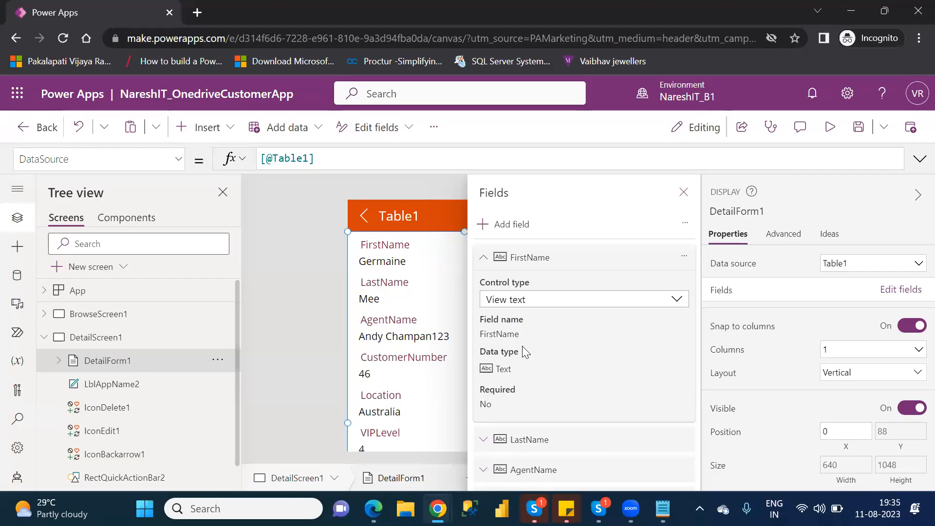
click(483, 261)
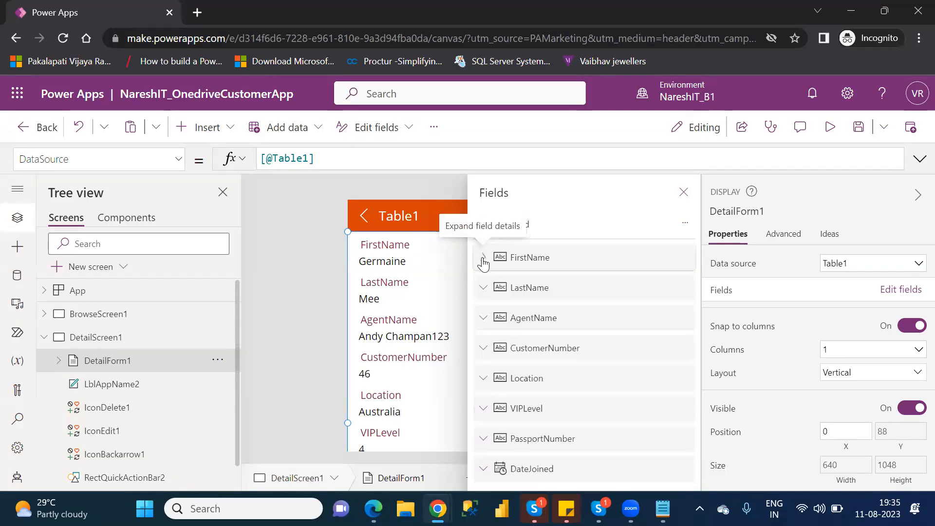
- Browse LastName's control type options, keeping it as plain text
click(484, 290)
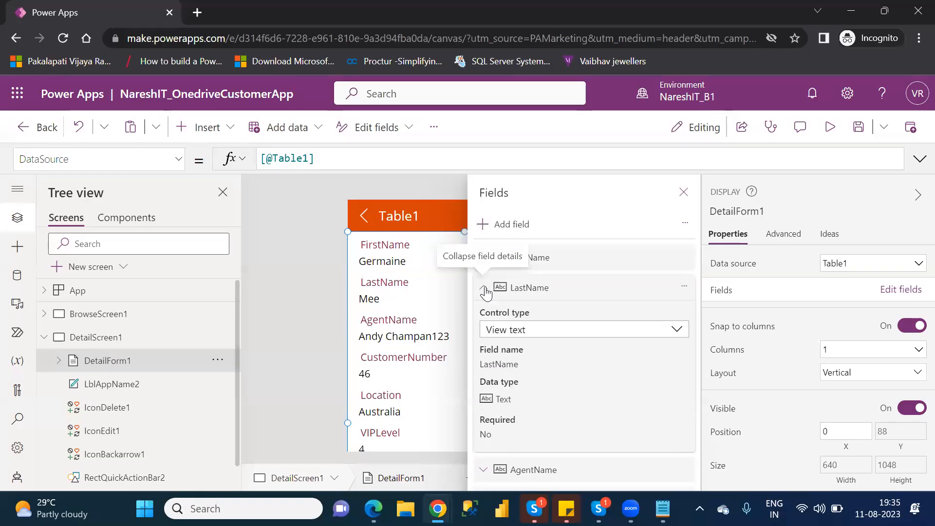
click(538, 335)
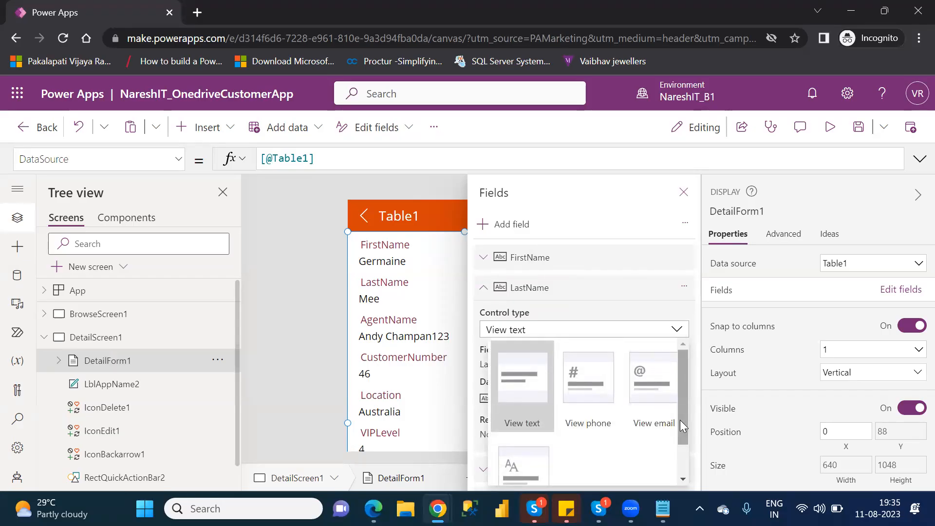
drag(682, 423, 687, 471)
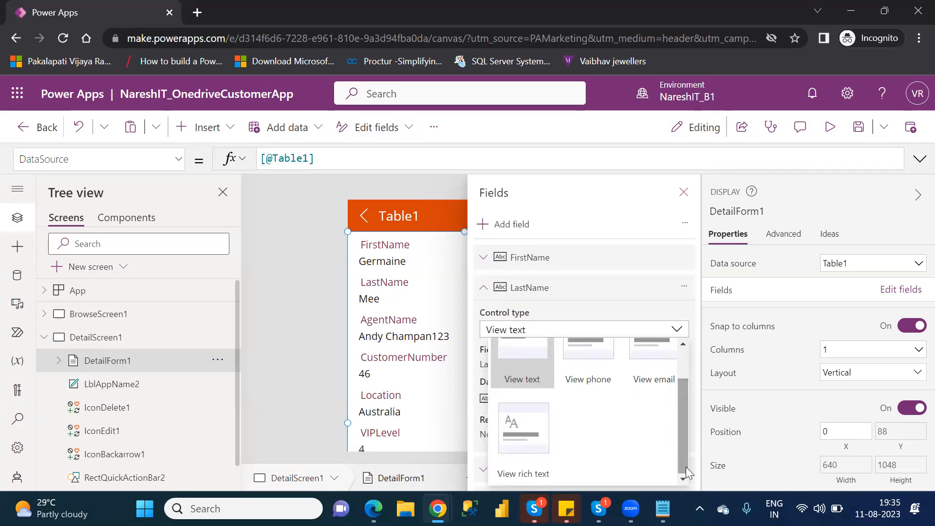
scroll(687, 368, up, 1)
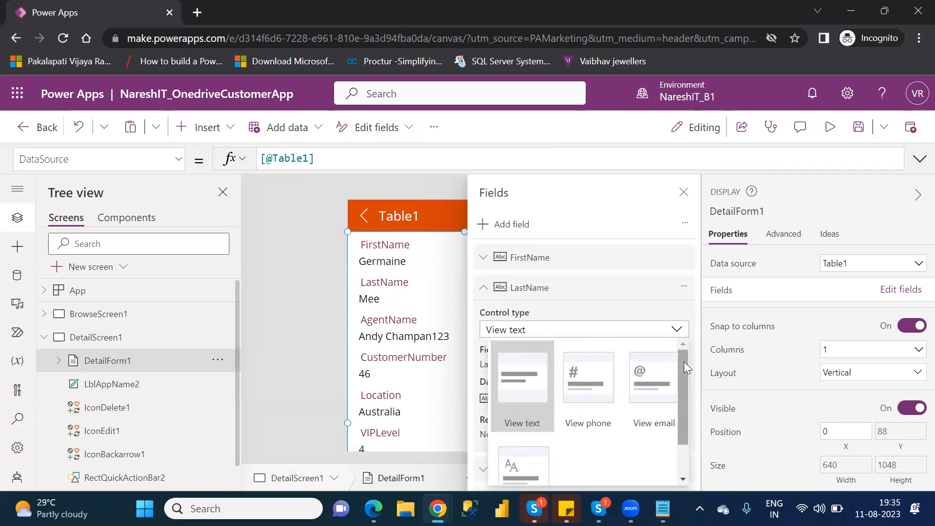
click(661, 319)
click(661, 319)
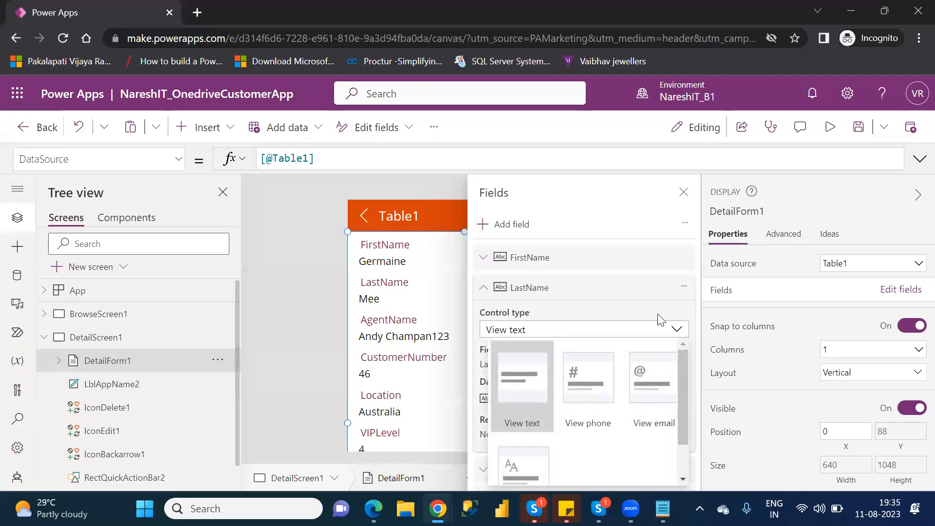
click(483, 288)
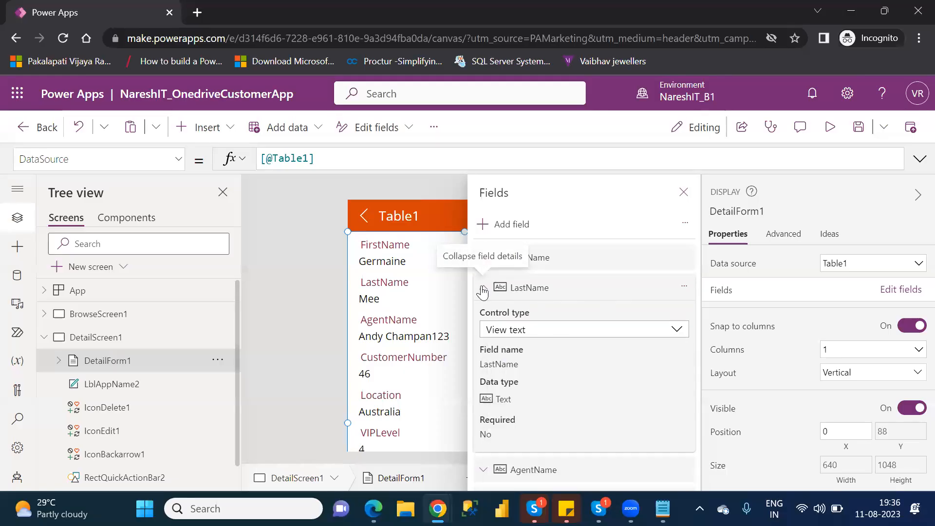
click(483, 288)
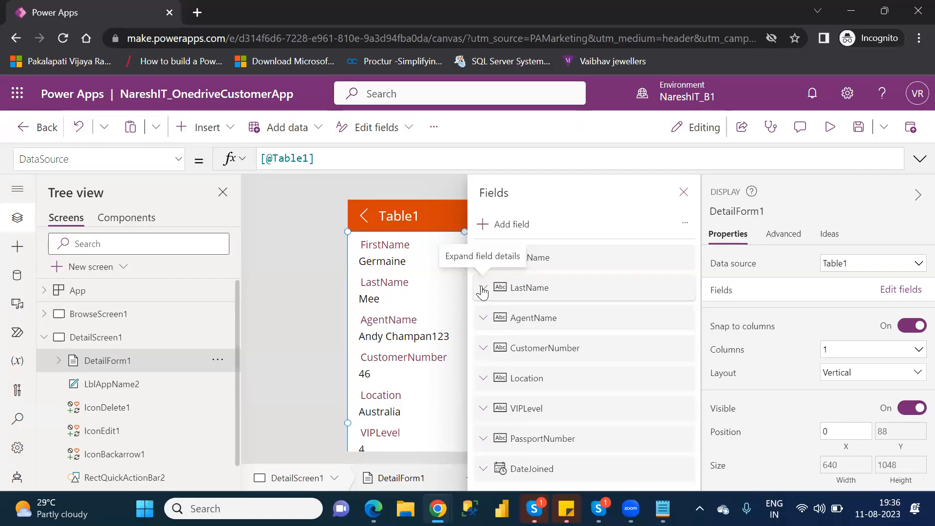
- Recheck LastName's control type without changes and close the Fields pane
click(483, 289)
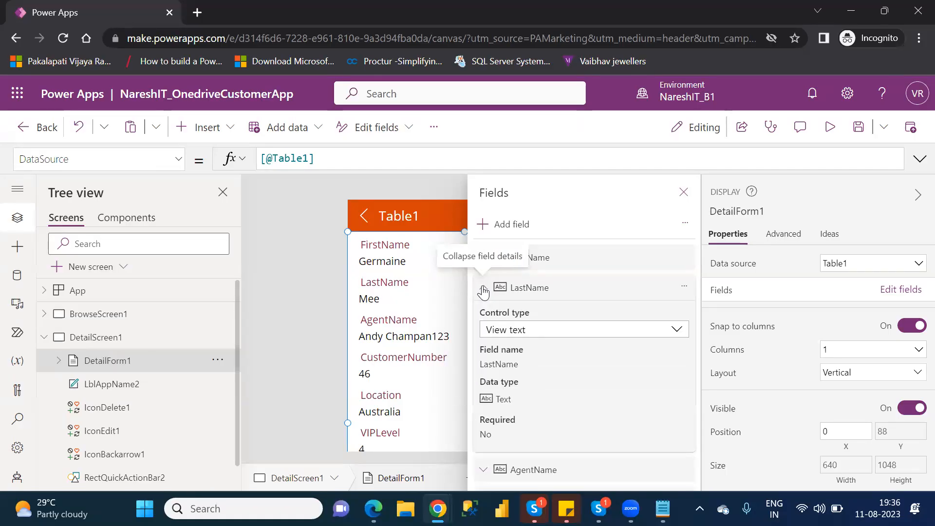
click(547, 334)
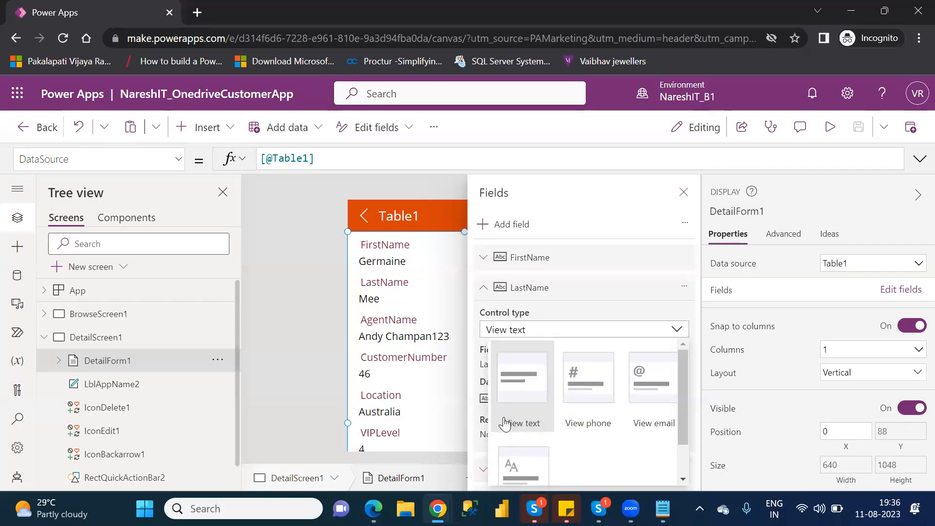
click(681, 336)
click(484, 288)
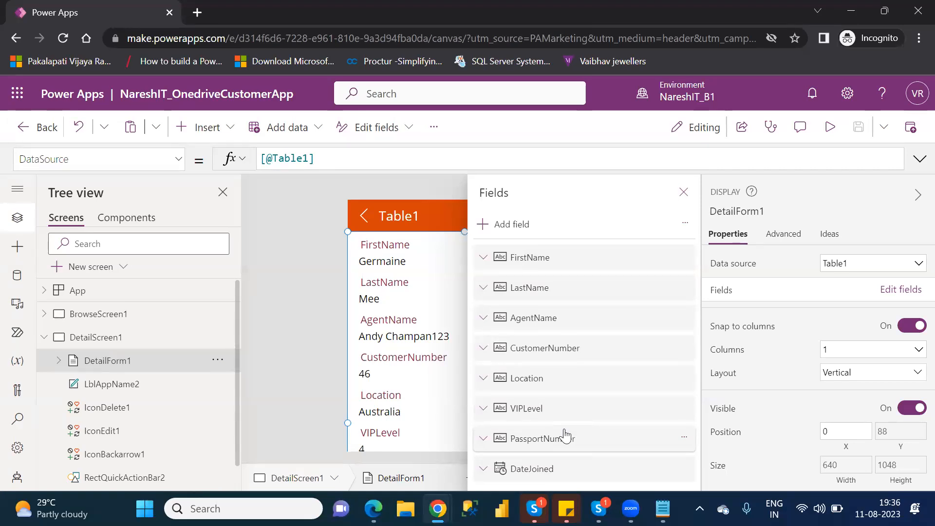
click(684, 192)
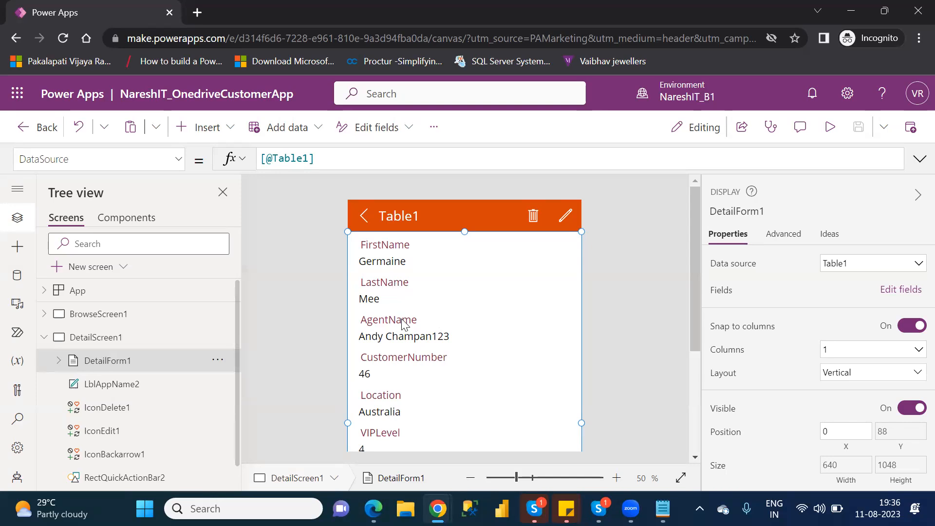
- Add custom card DataCard1 to DetailForm1 and drag it directly below LastName
click(895, 291)
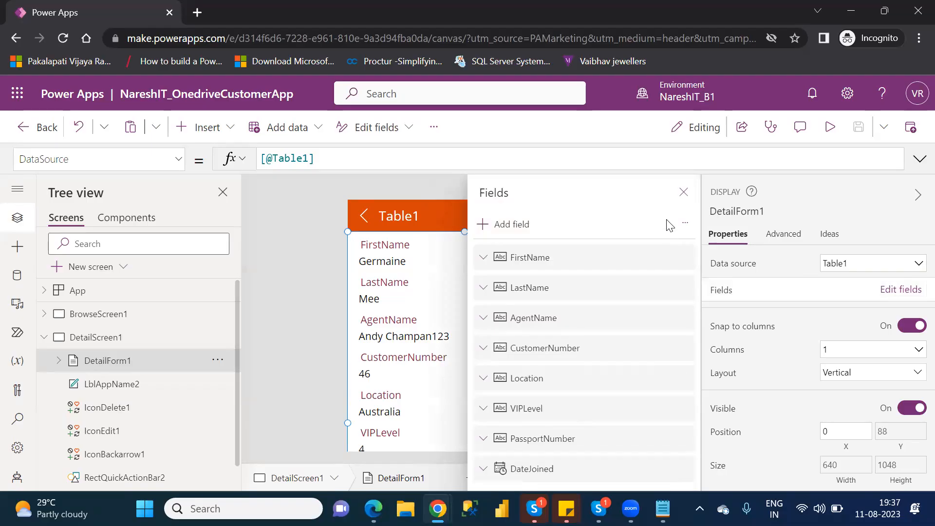
click(685, 228)
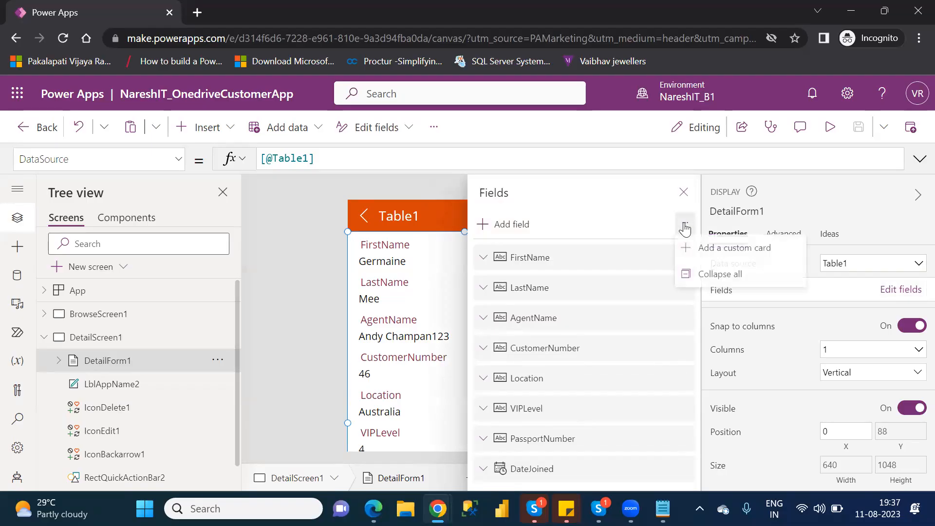
click(713, 251)
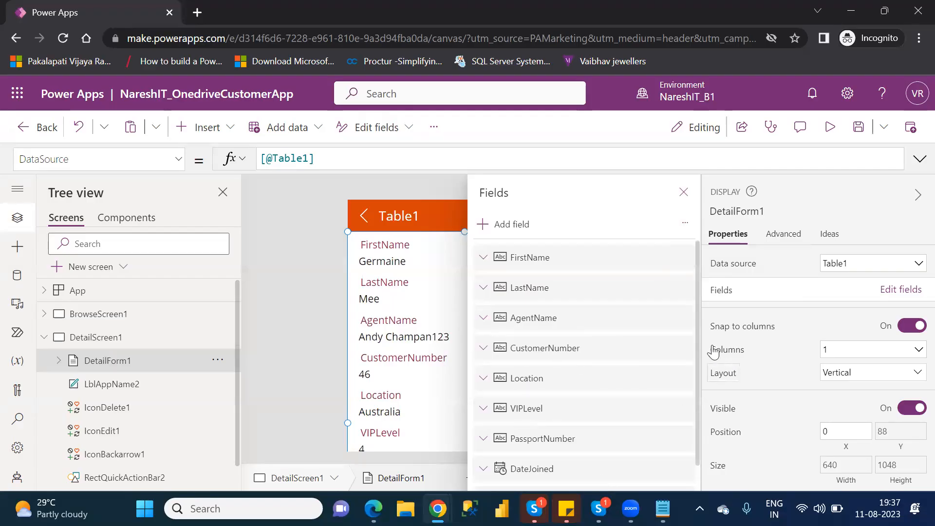
scroll(698, 380, down, 1)
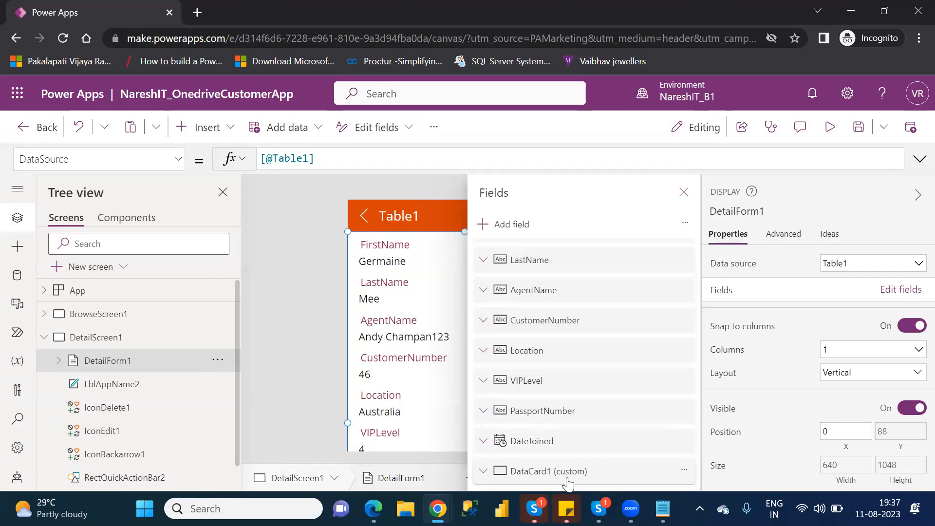
drag(568, 483, 569, 294)
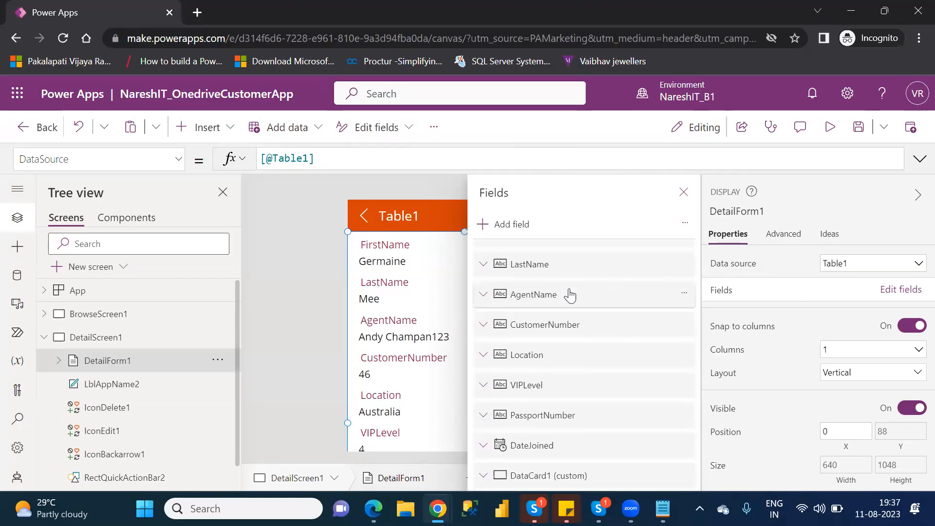
click(683, 193)
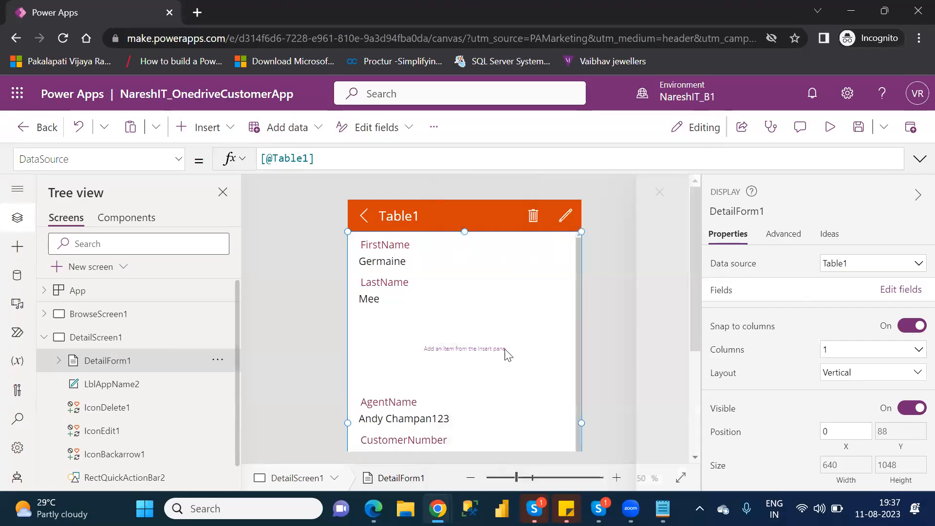
- Shrink the custom DataCard1 card's height from 225 to 49
click(474, 351)
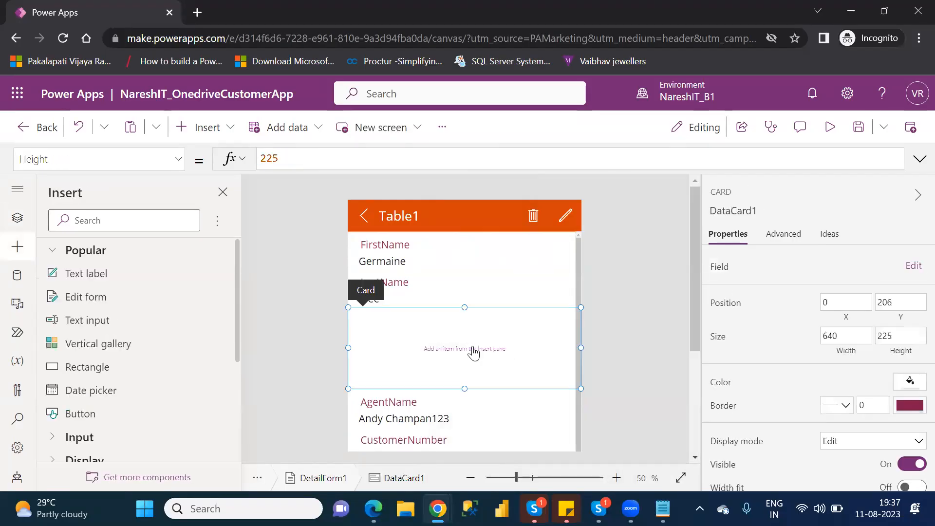
drag(464, 387, 463, 323)
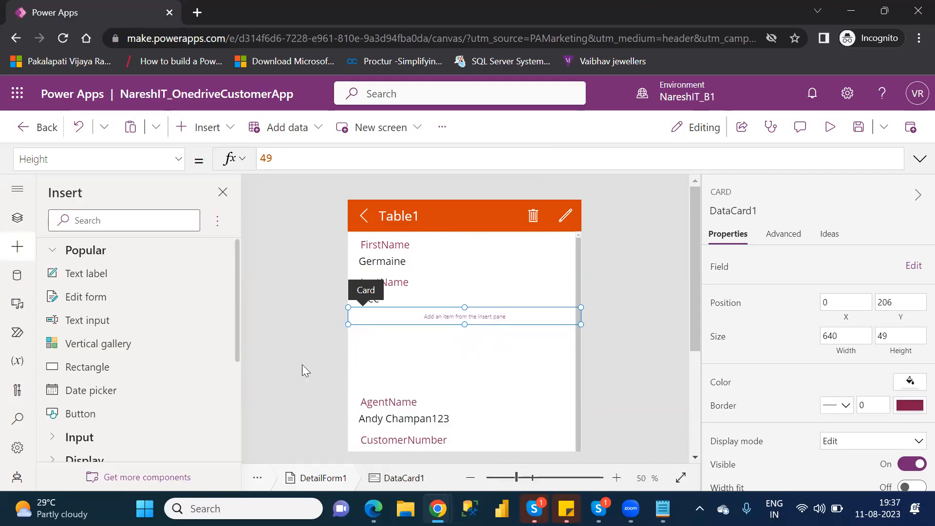
click(18, 218)
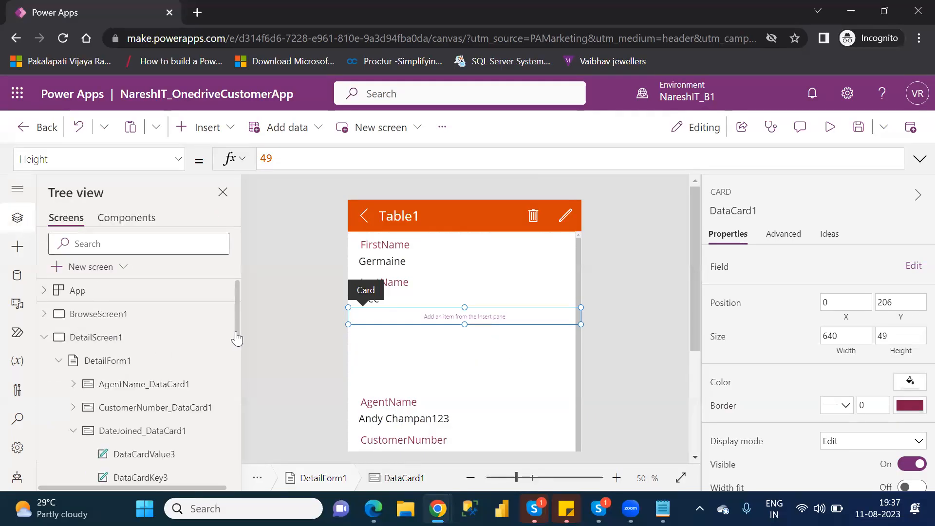
drag(242, 370, 245, 368)
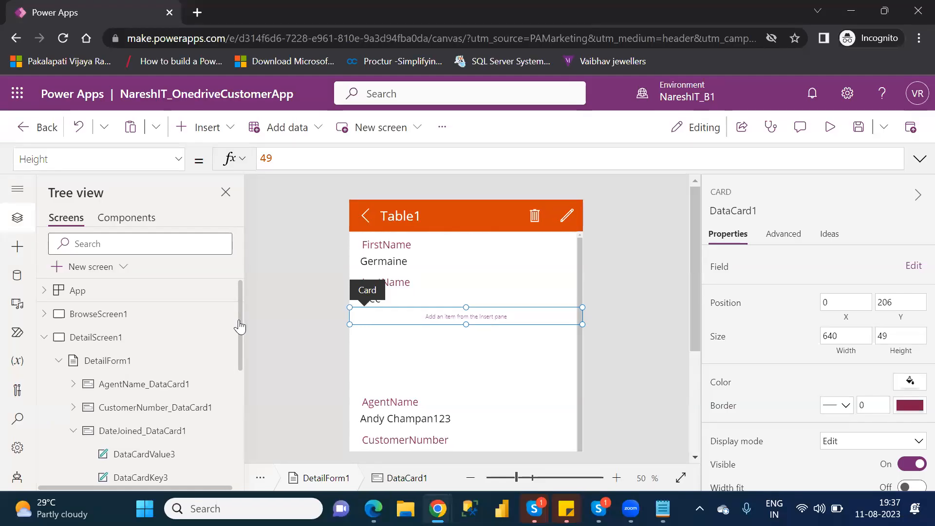
- Inspect the DateJoined, DataCard1 and AgentName cards and DetailForm1 in Tree view
click(160, 441)
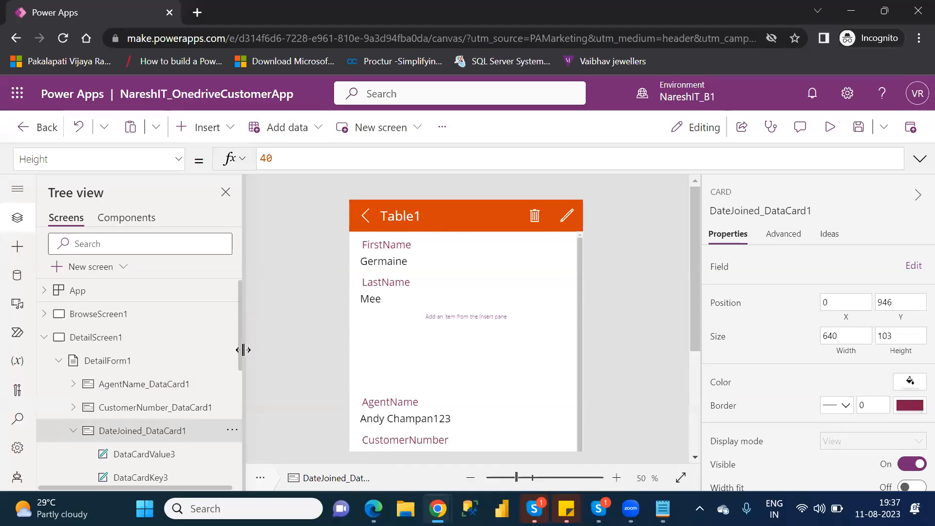
drag(240, 362, 236, 510)
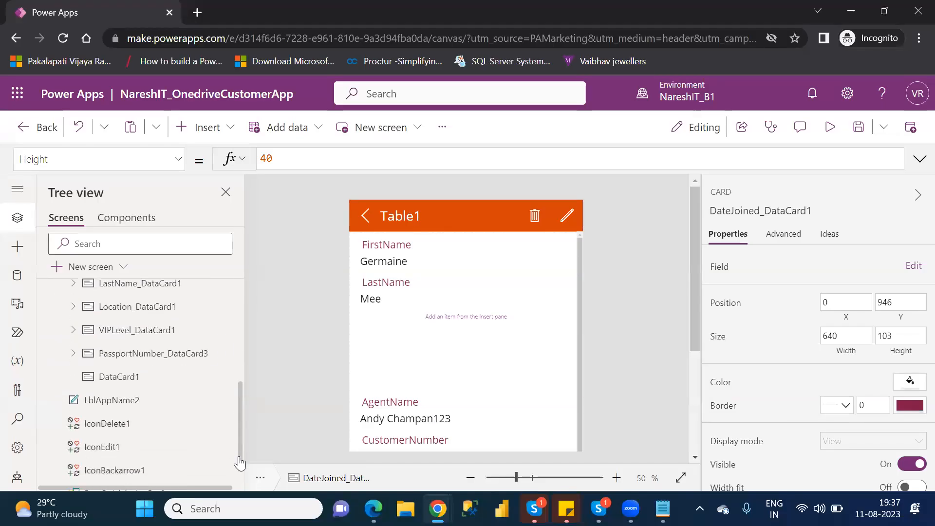
click(131, 383)
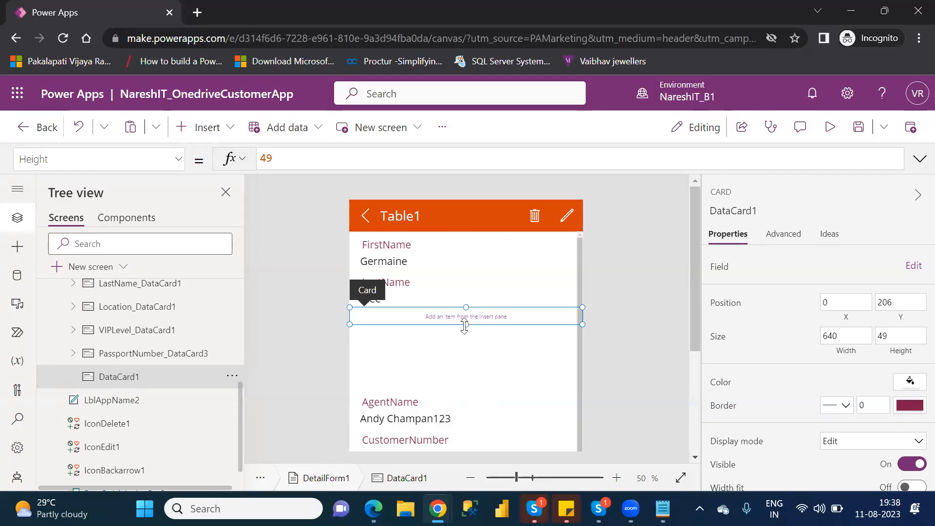
click(395, 396)
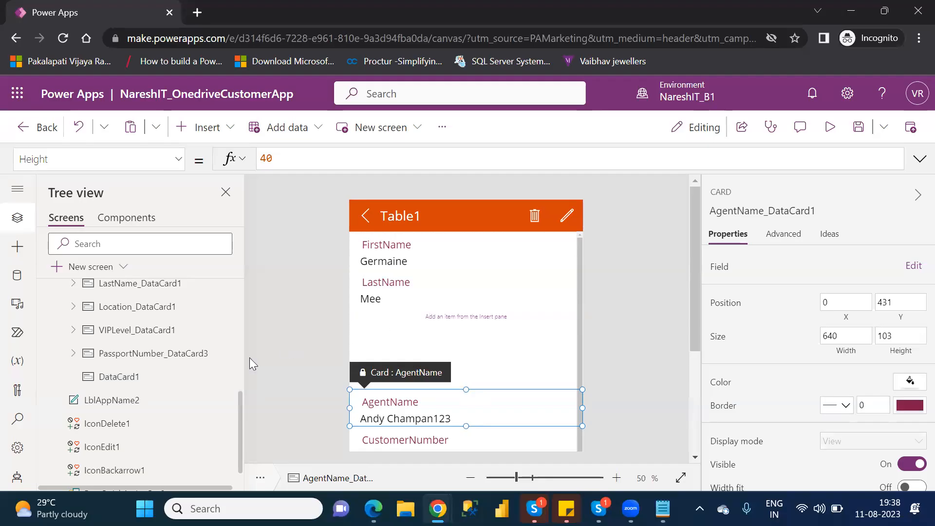
scroll(239, 319, up, 10)
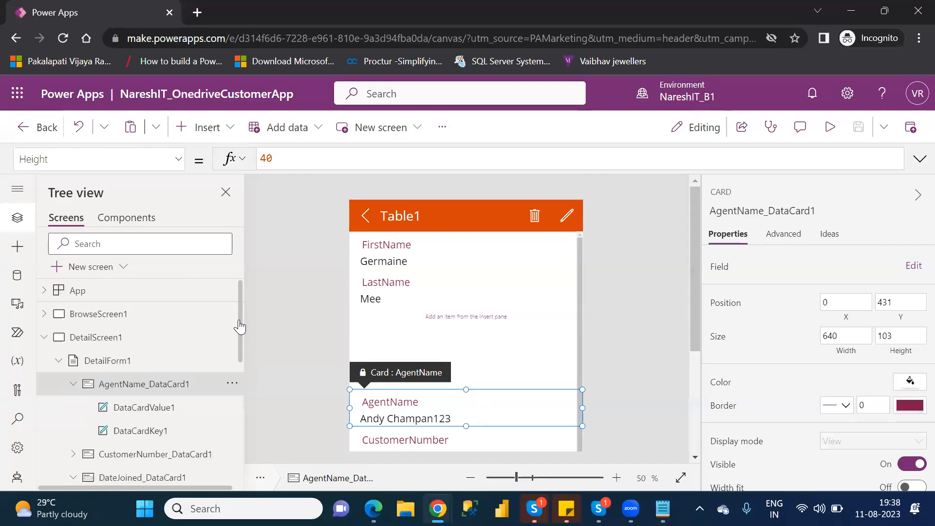
click(133, 367)
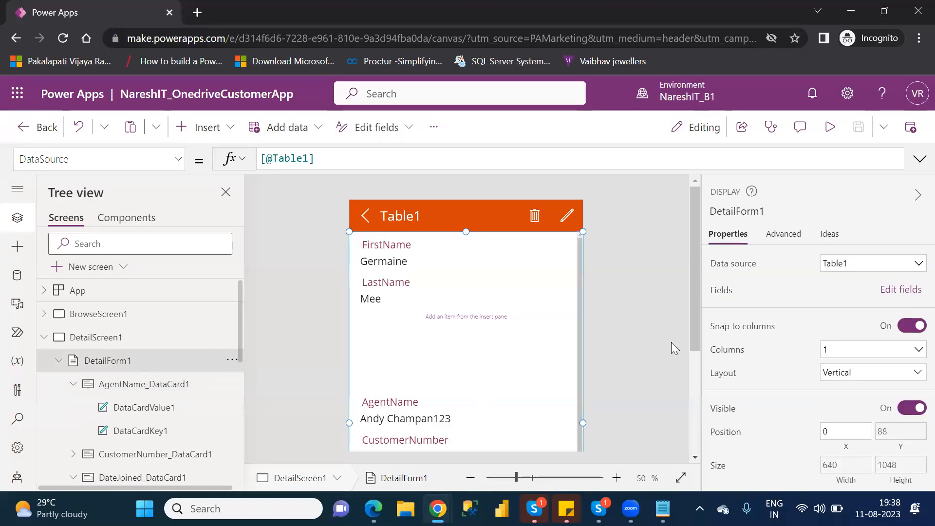
- Remove DataCard1 (custom) from DetailForm1's field list and close the Fields pane
click(901, 290)
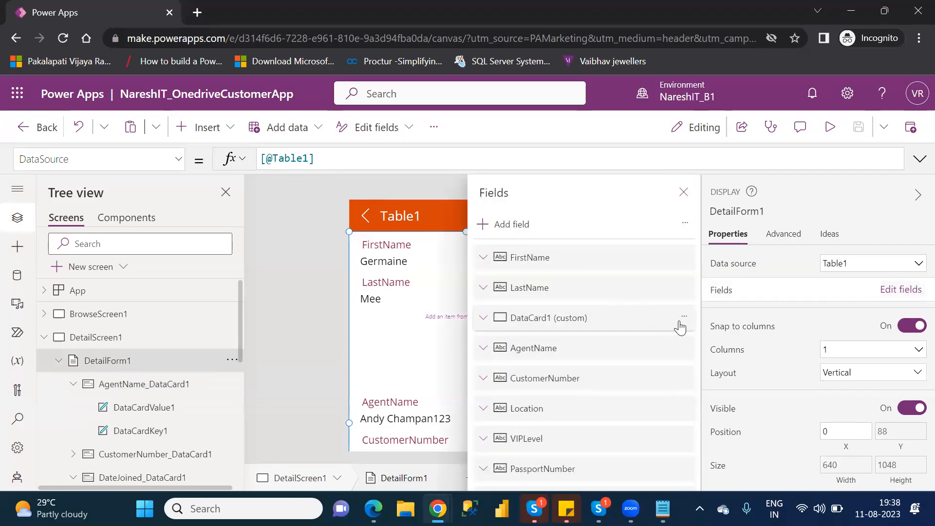
click(684, 317)
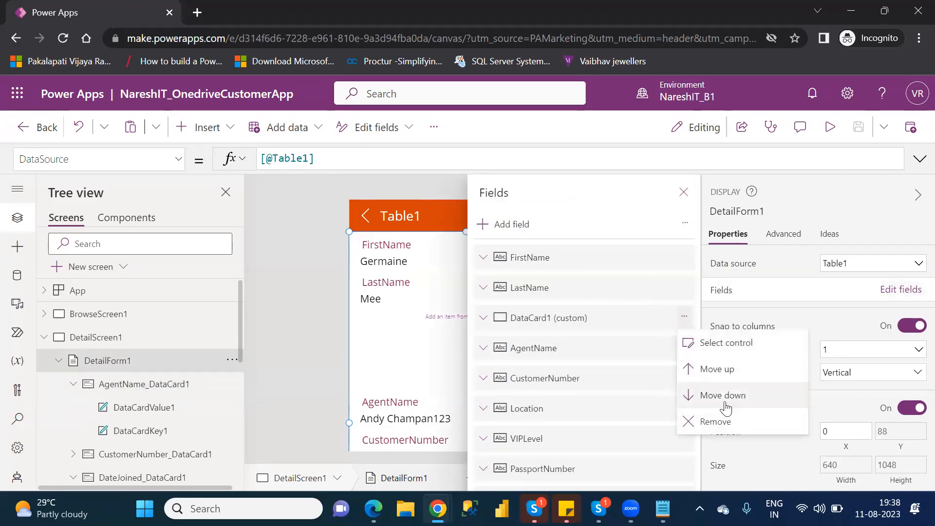
click(717, 421)
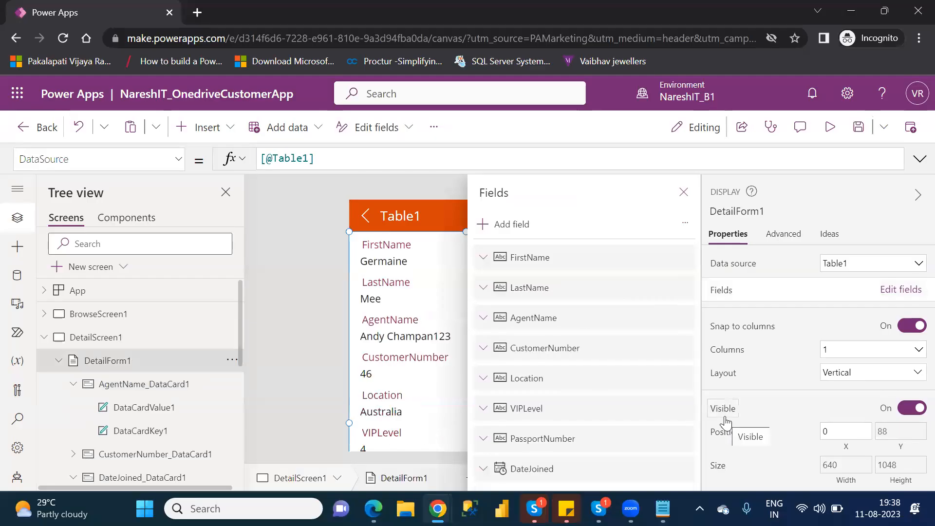
click(684, 193)
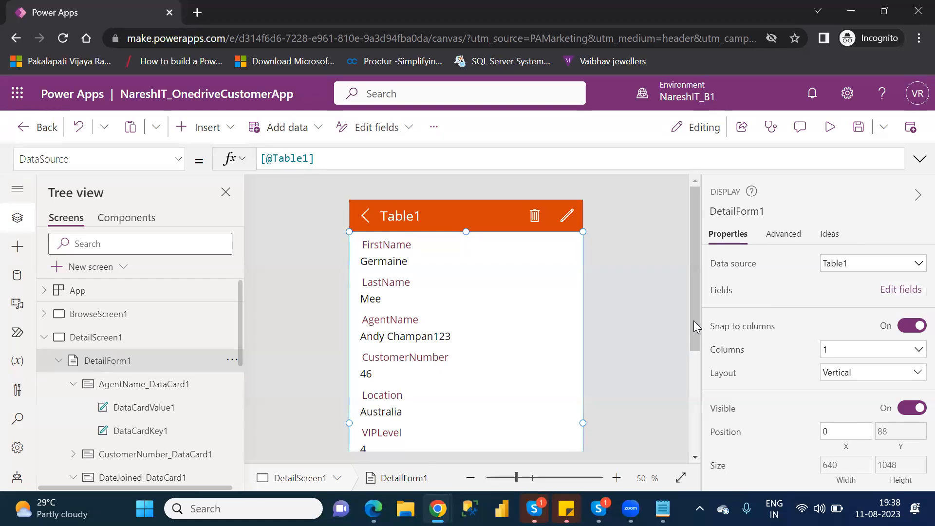
- Collapse the AgentName and DateJoined cards in Tree view and select AgentName_DataCard1
drag(701, 310, 701, 334)
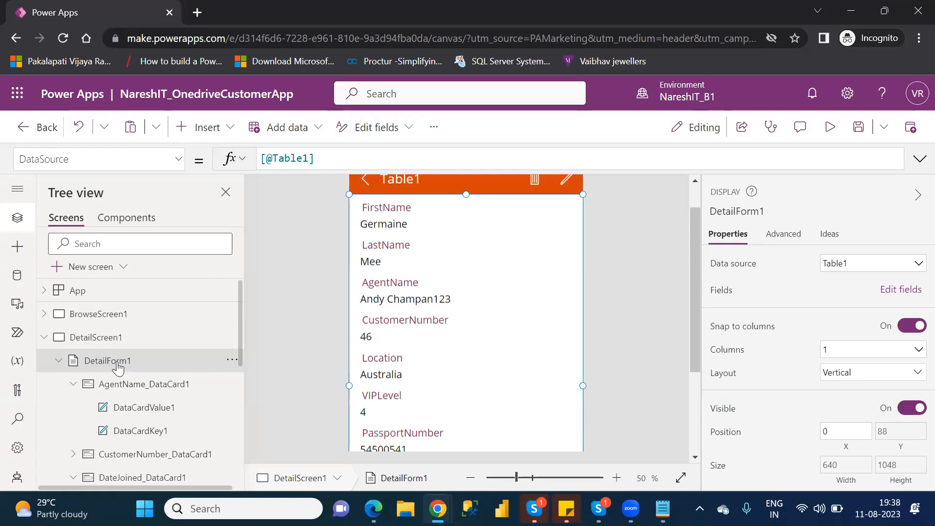
click(60, 361)
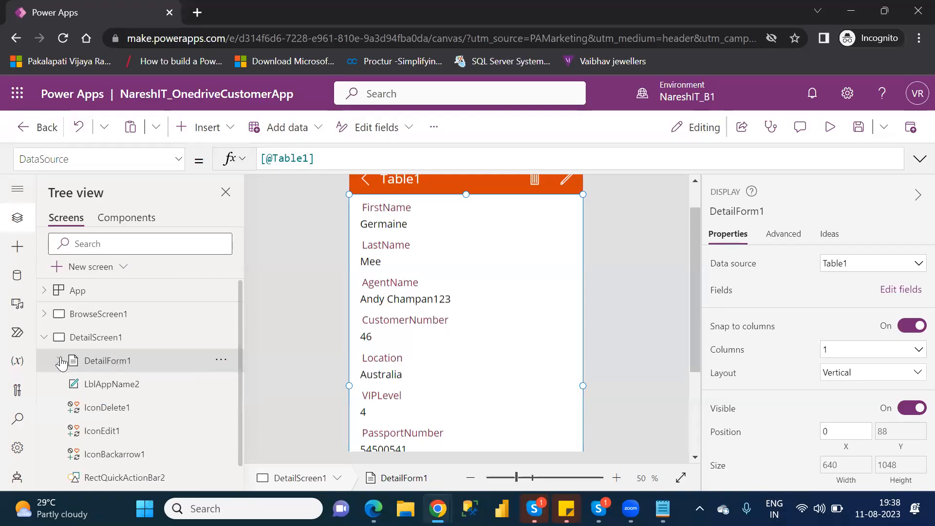
click(60, 361)
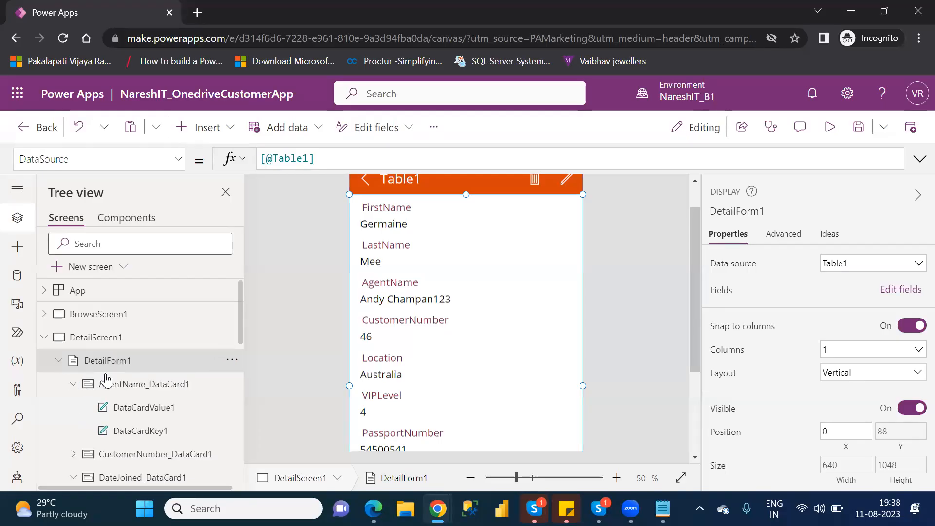
click(75, 384)
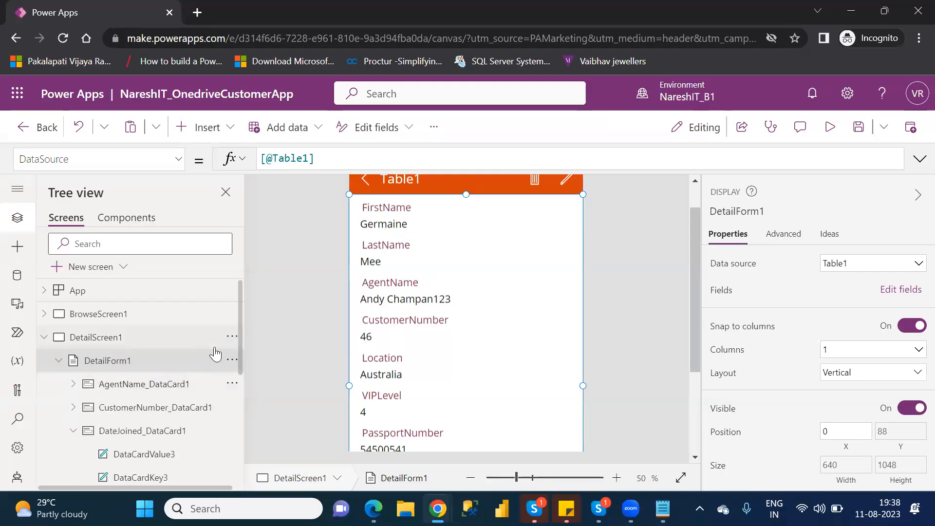
click(72, 431)
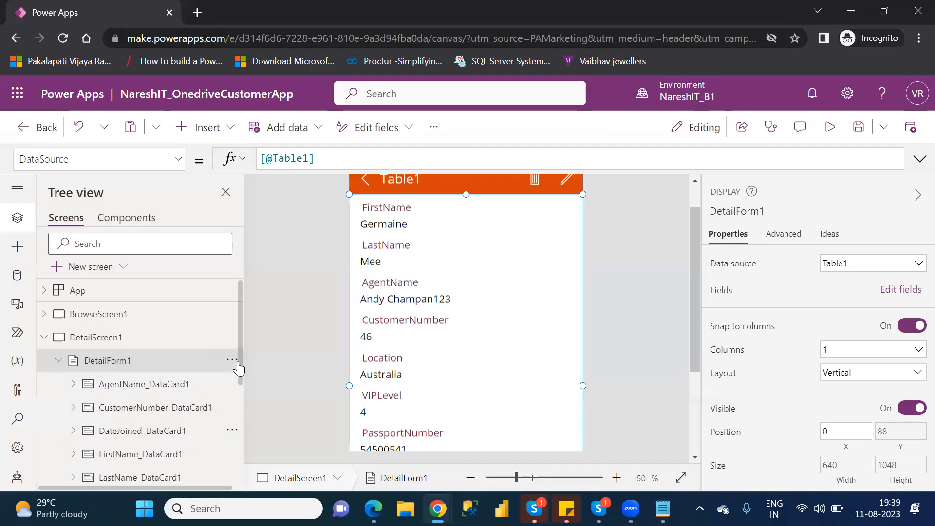
scroll(241, 378, down, 4)
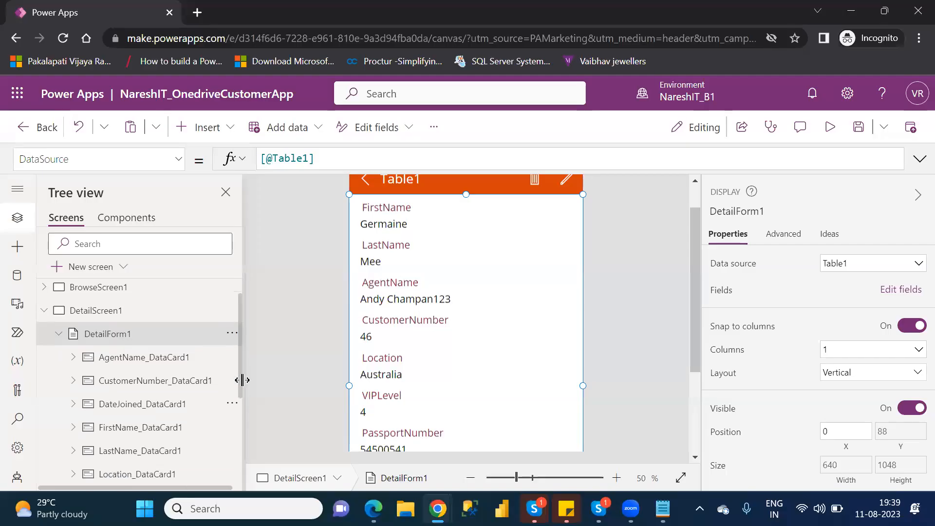
scroll(242, 400, up, 1)
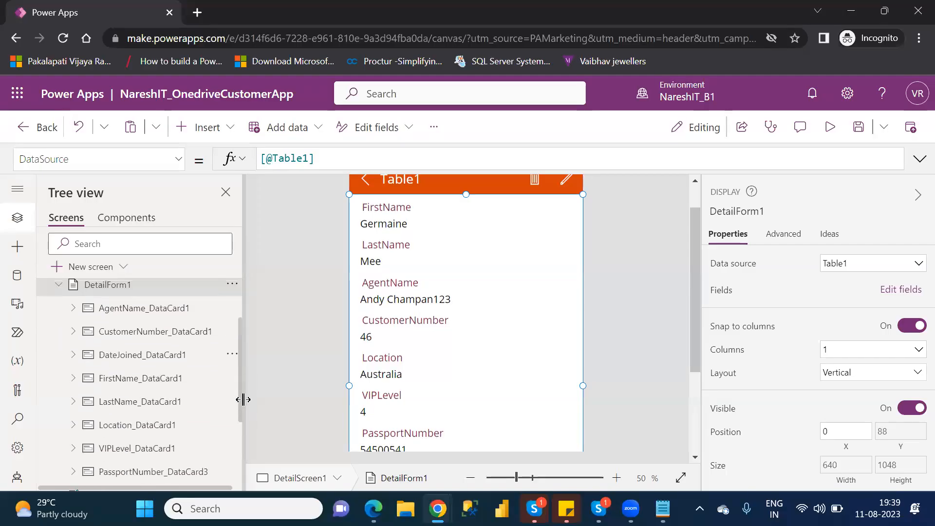
click(151, 309)
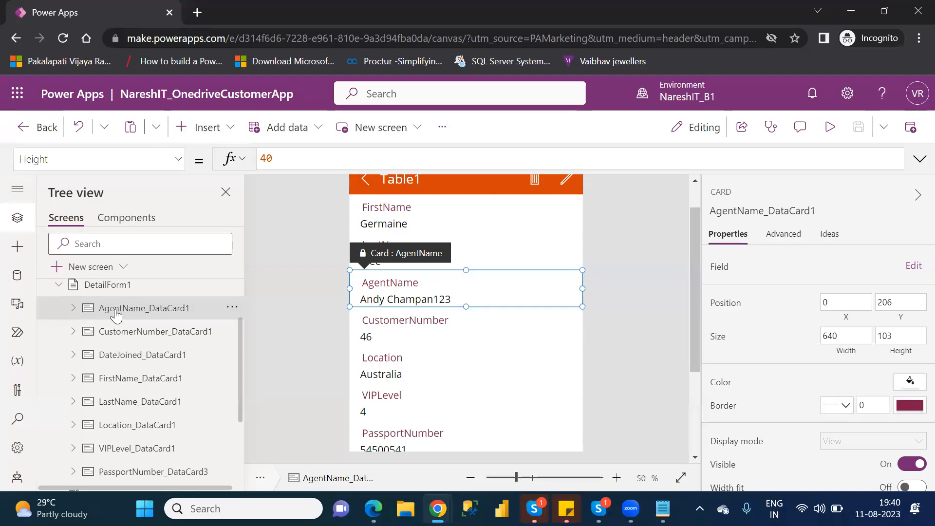
- Unlock AgentName_DataCard1 from its Advanced properties so its data properties become editable
click(783, 235)
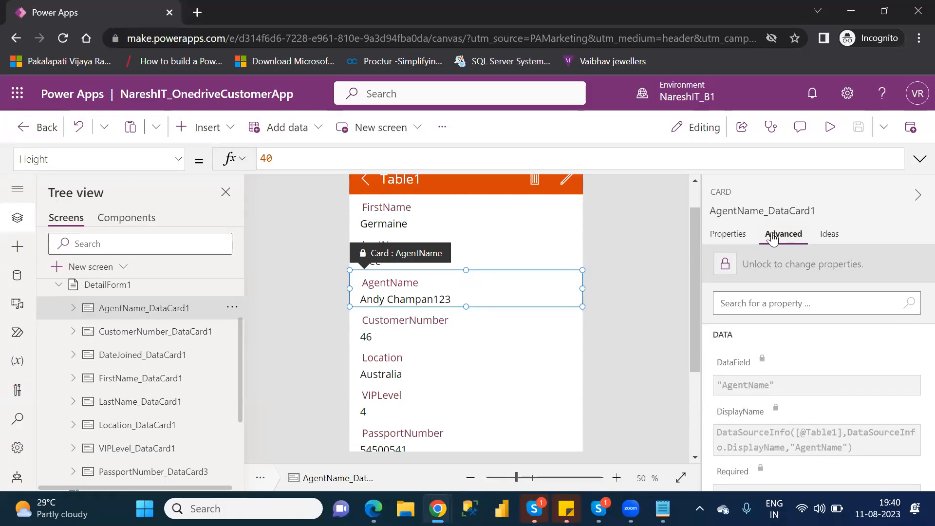
click(725, 266)
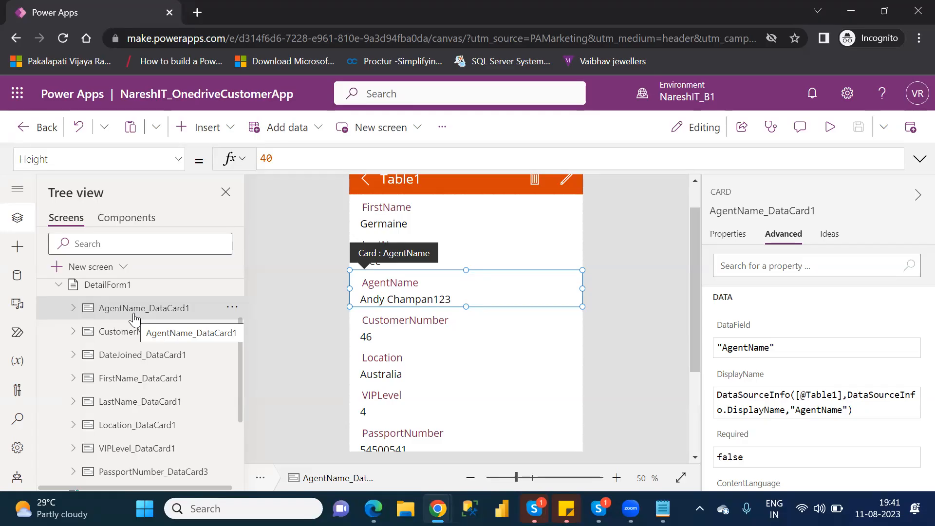
- Expand AgentName_DataCard1 and inspect its DataCardValue1 value label and DataCardKey1 heading label
click(73, 308)
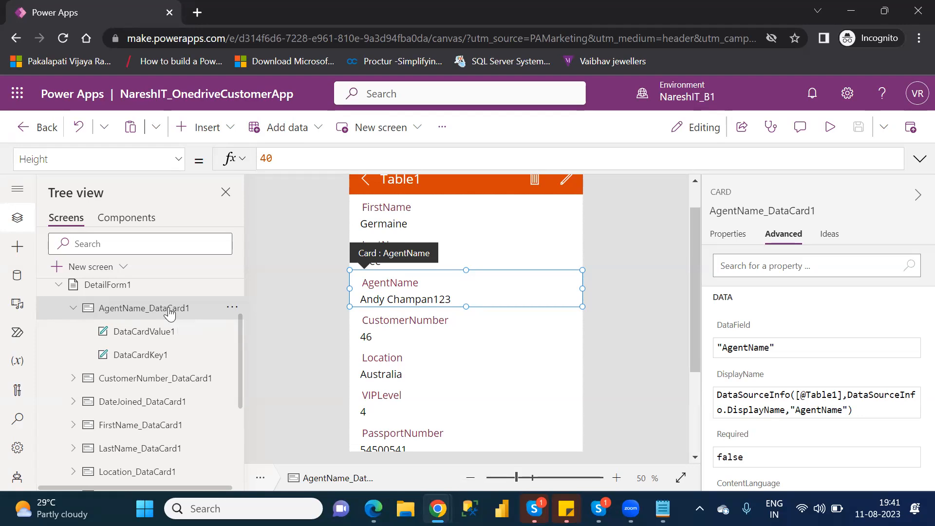
click(156, 336)
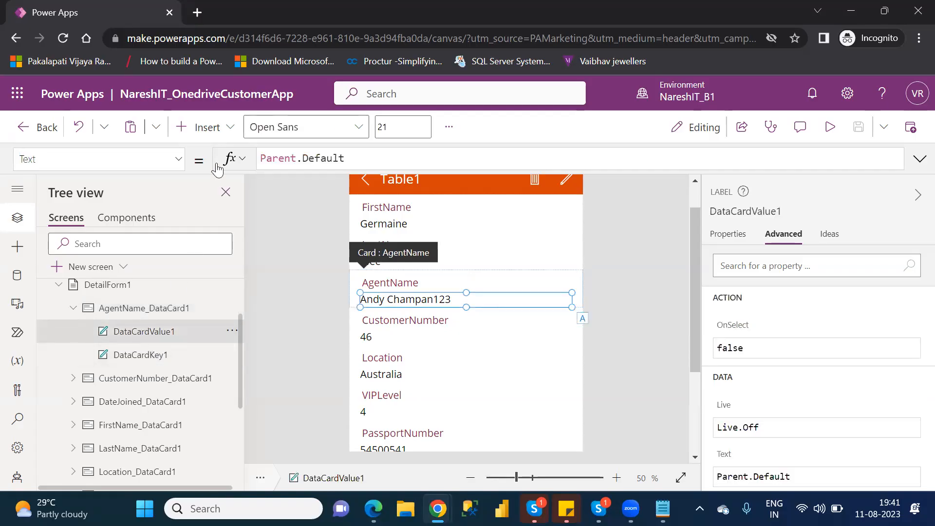
click(207, 127)
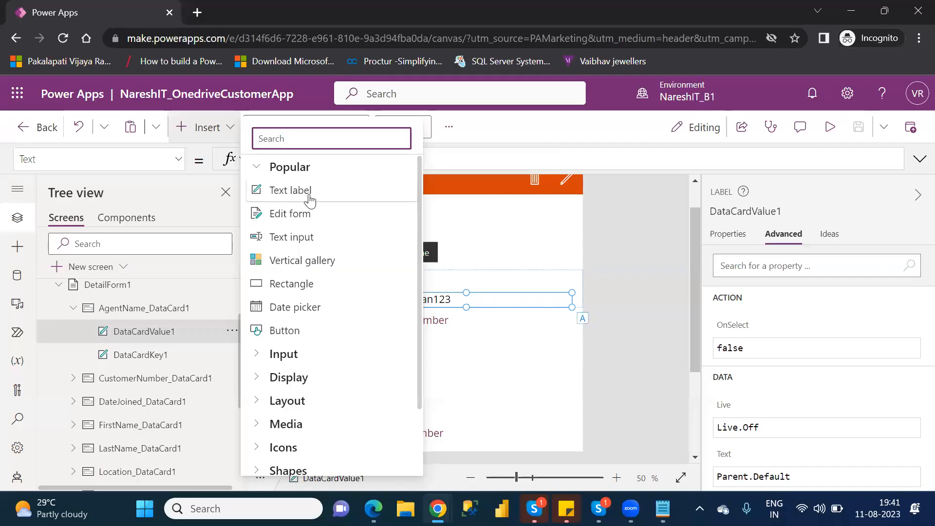
click(146, 355)
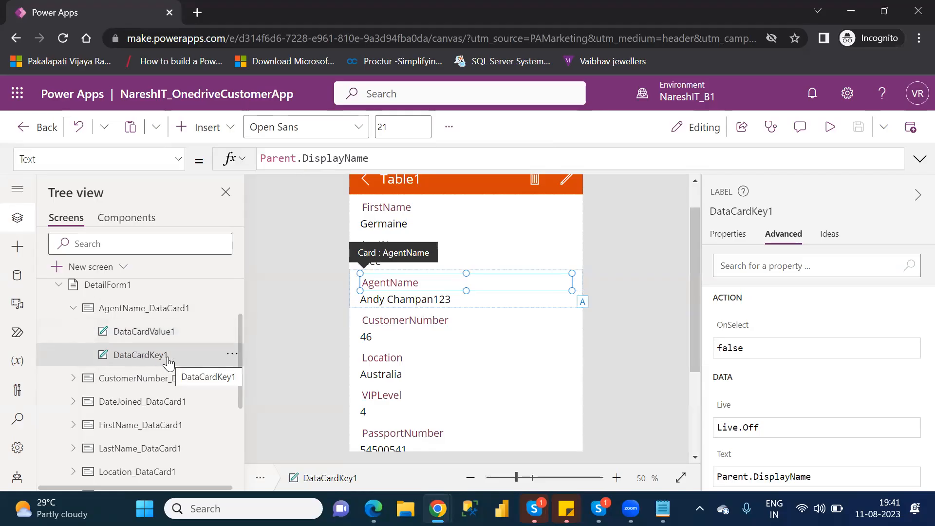
click(161, 315)
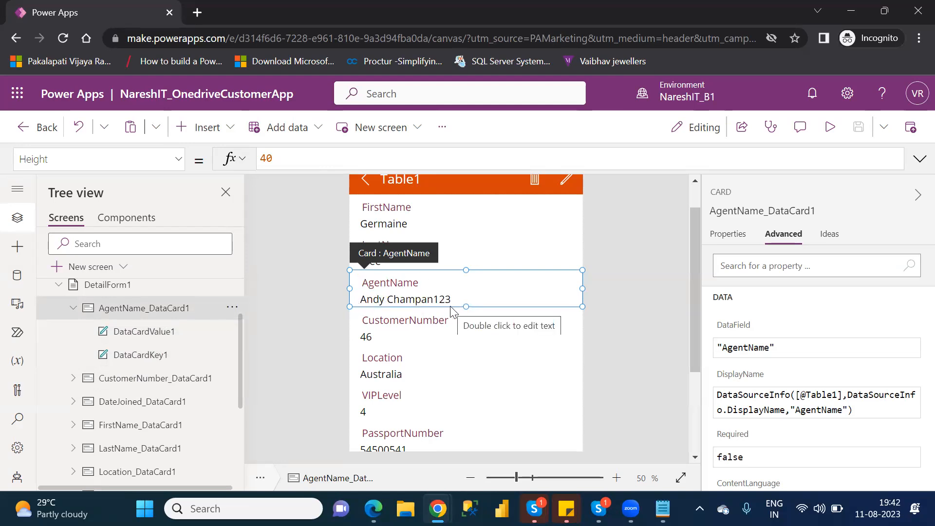
- Compare the value label with DataCardKey1 and highlight the heading's Text formula Parent.DisplayName
click(180, 335)
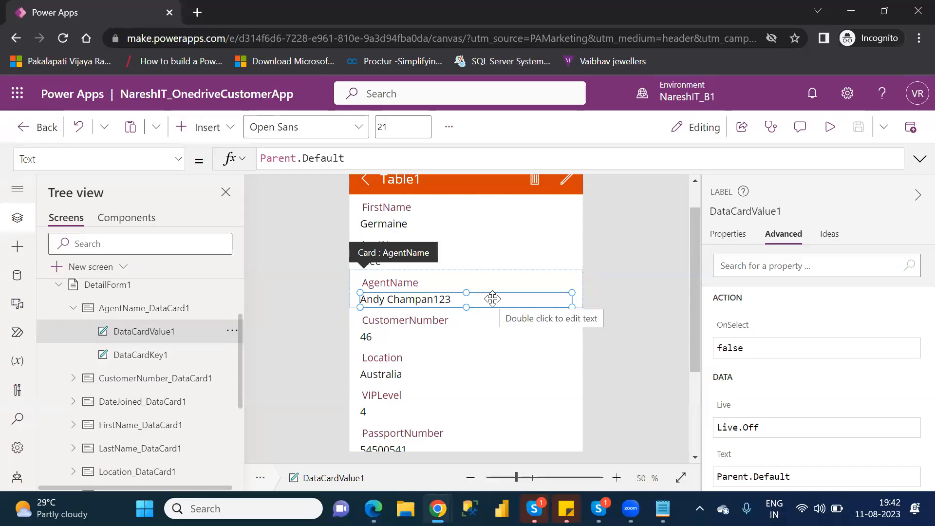
click(141, 356)
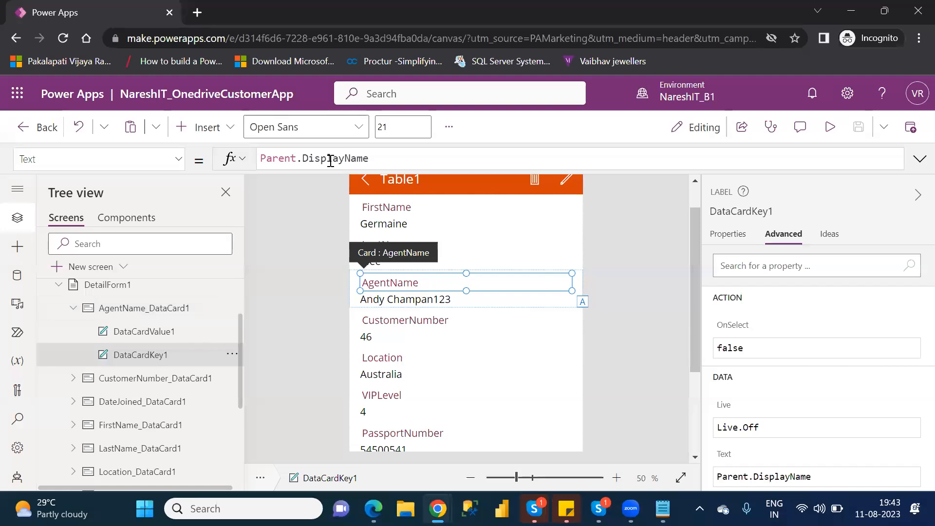
drag(382, 161, 258, 161)
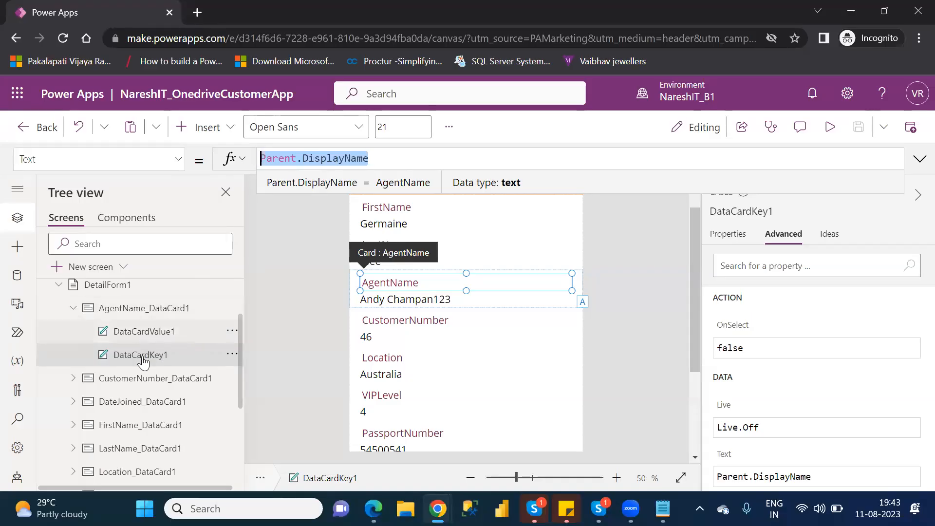
click(163, 309)
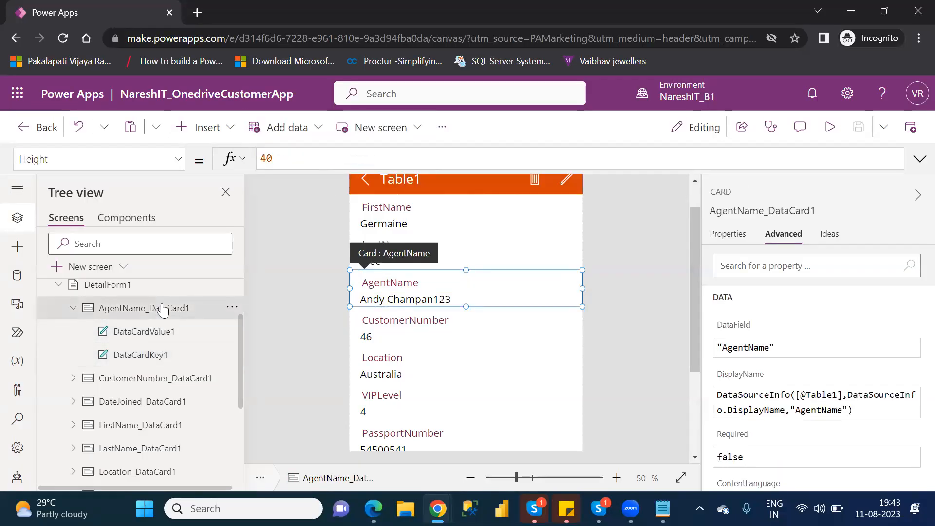
click(152, 360)
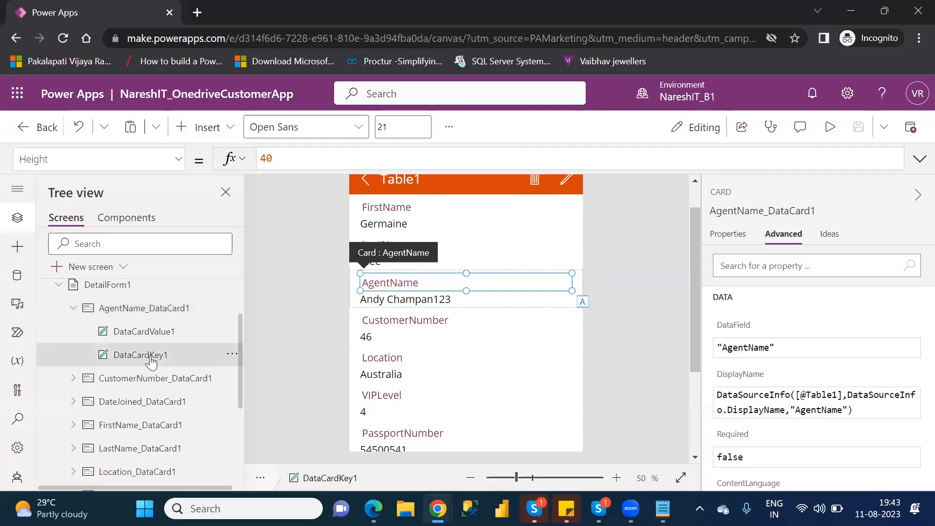
click(142, 341)
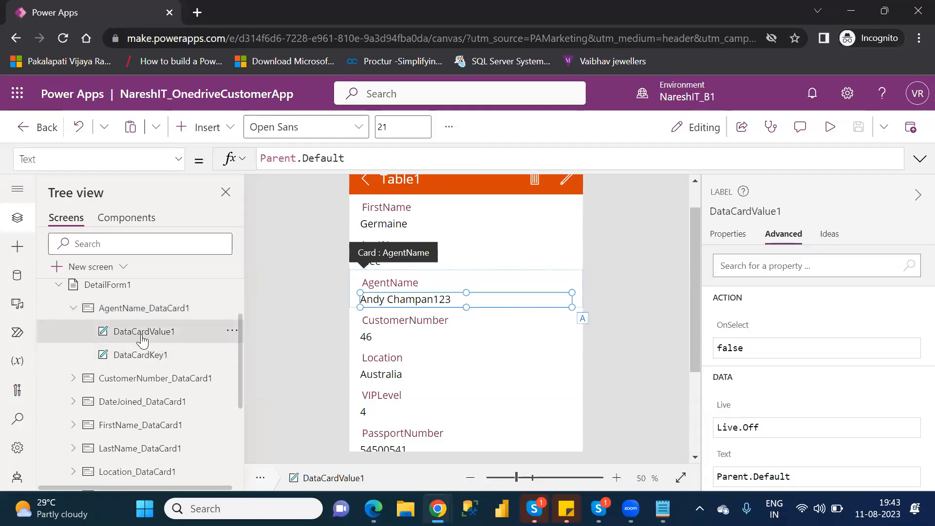
click(159, 361)
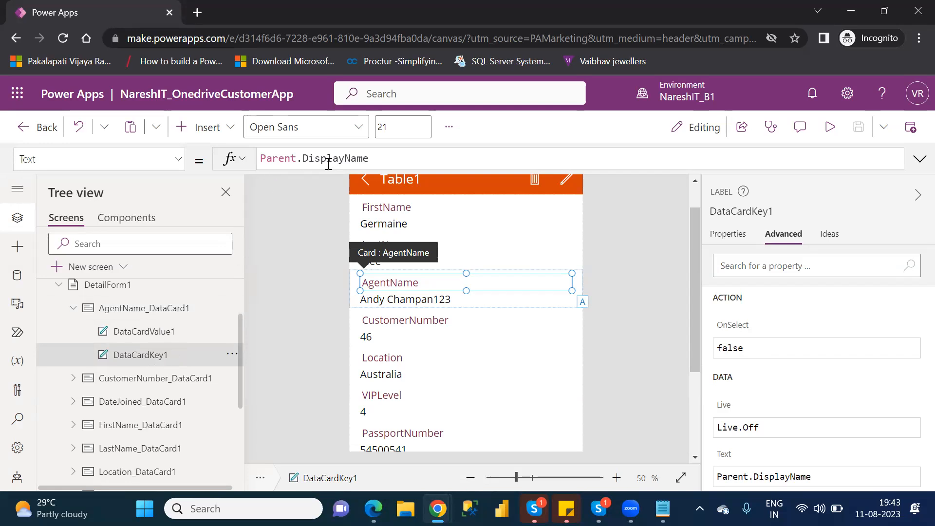
drag(379, 162, 266, 159)
click(265, 158)
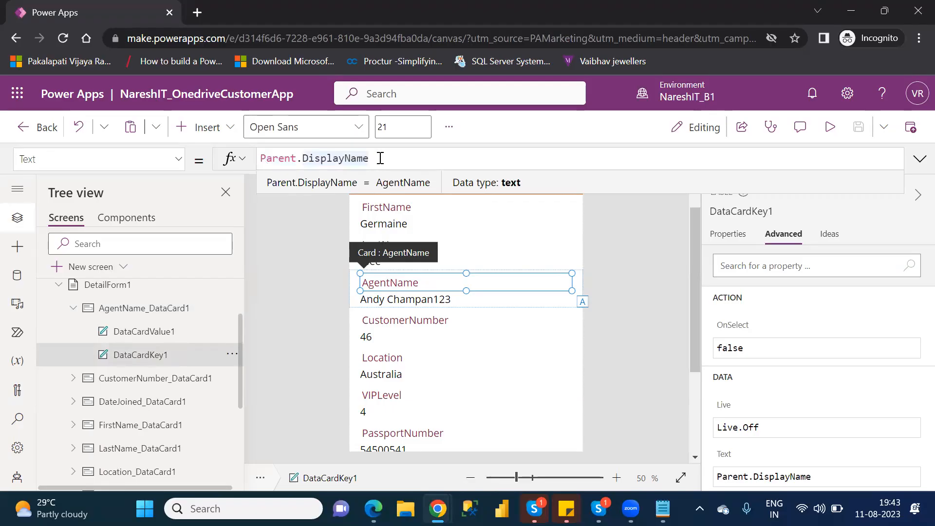
drag(382, 158, 263, 162)
click(263, 162)
drag(369, 158, 263, 159)
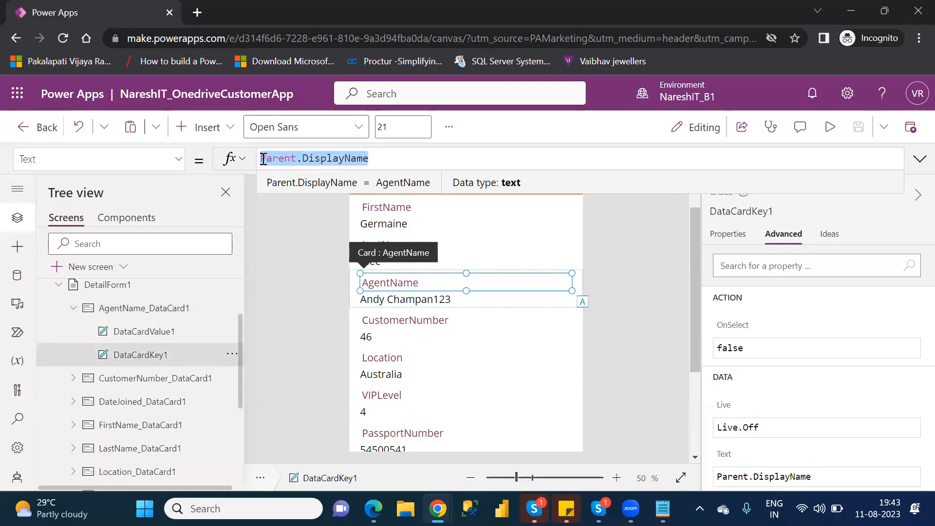
key(BackSpace)
text("")
text(Age)
text(nt Name)
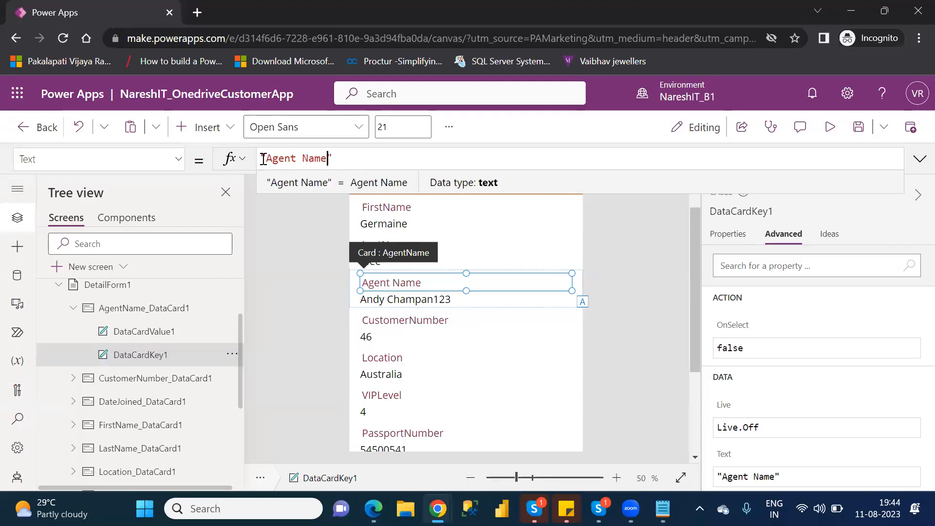
key(Right)
key(ctrl+z)
key(ctrl+z)
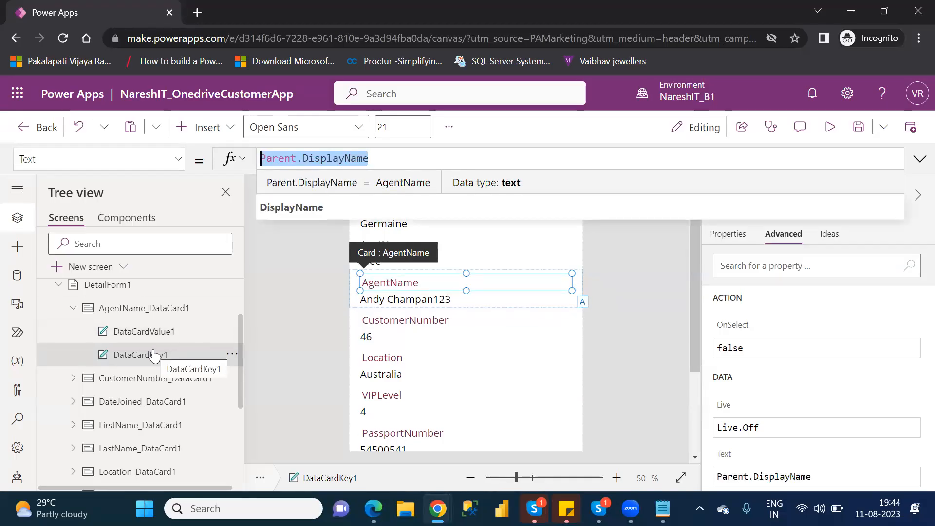
key(ctrl+s)
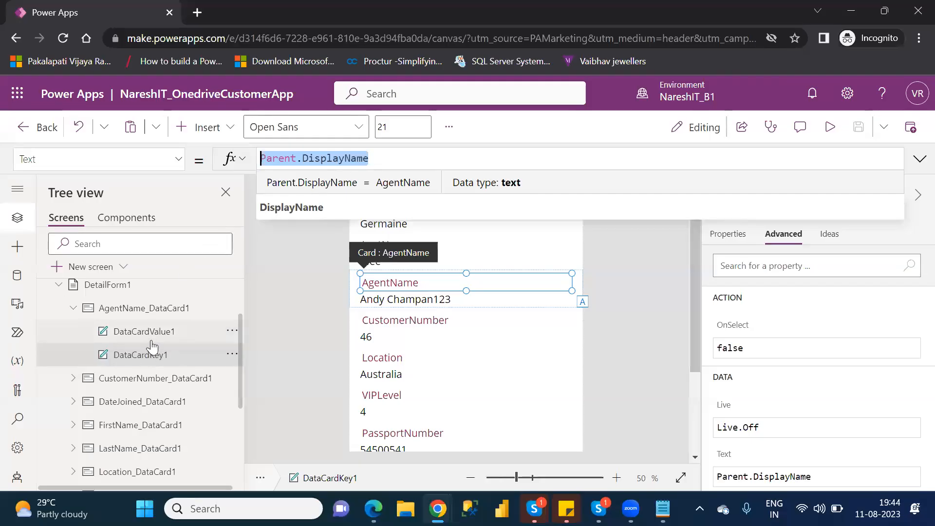
click(130, 310)
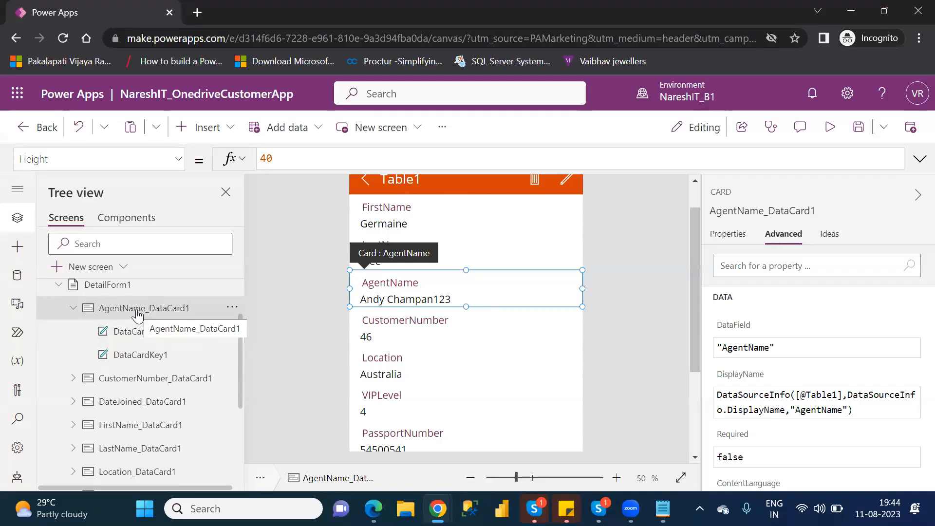
click(149, 363)
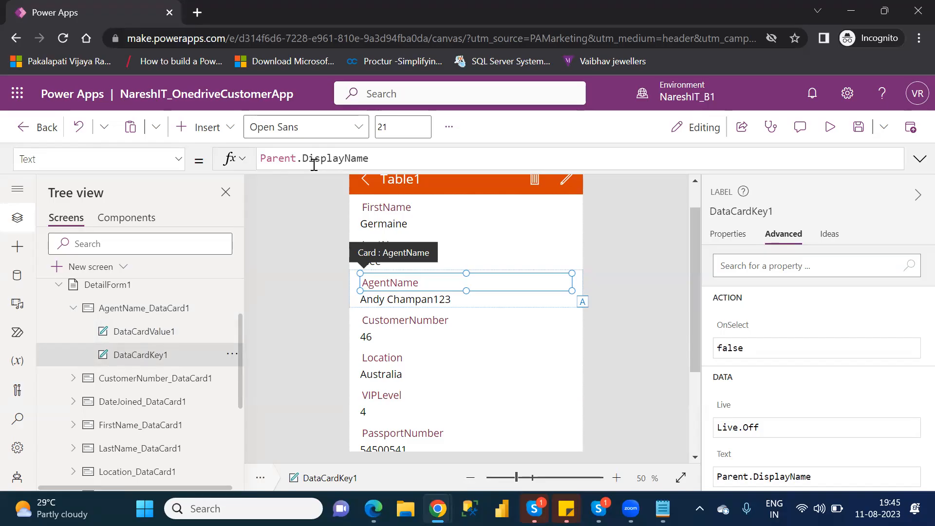
click(118, 311)
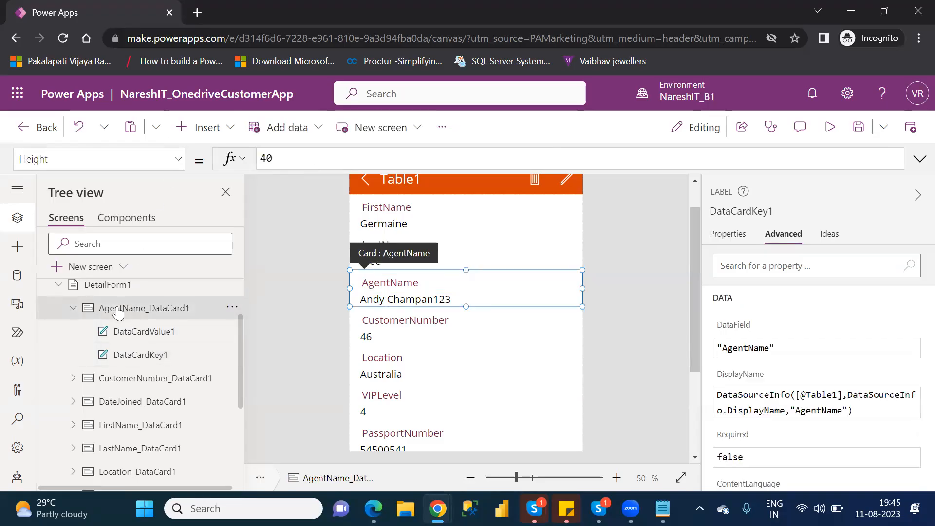
click(145, 360)
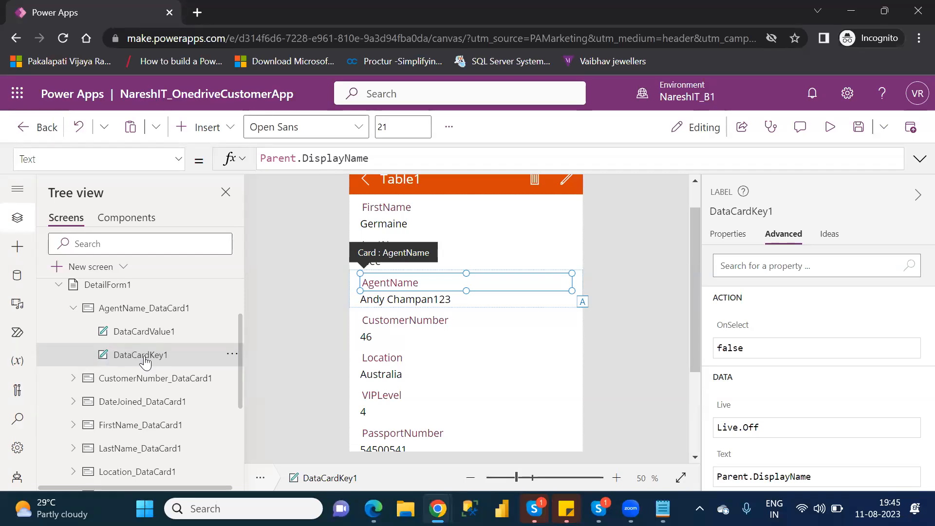
click(149, 310)
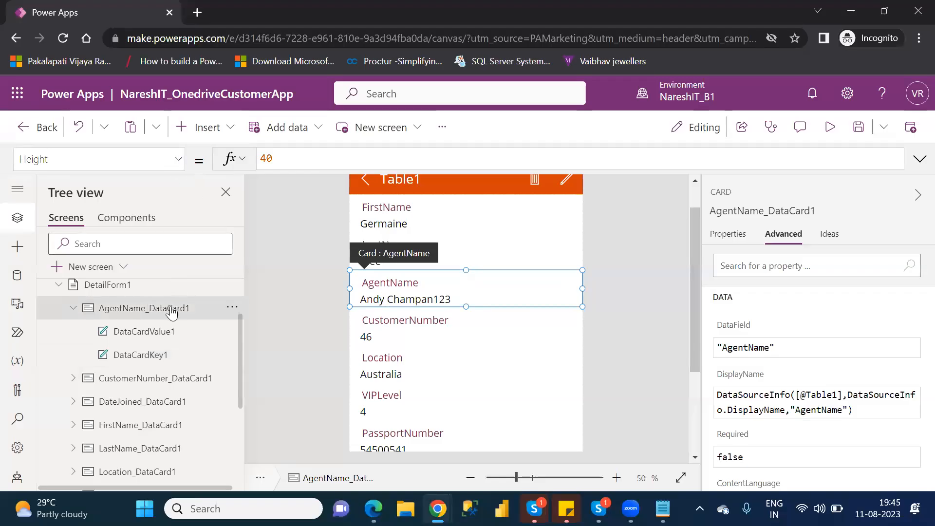
click(179, 160)
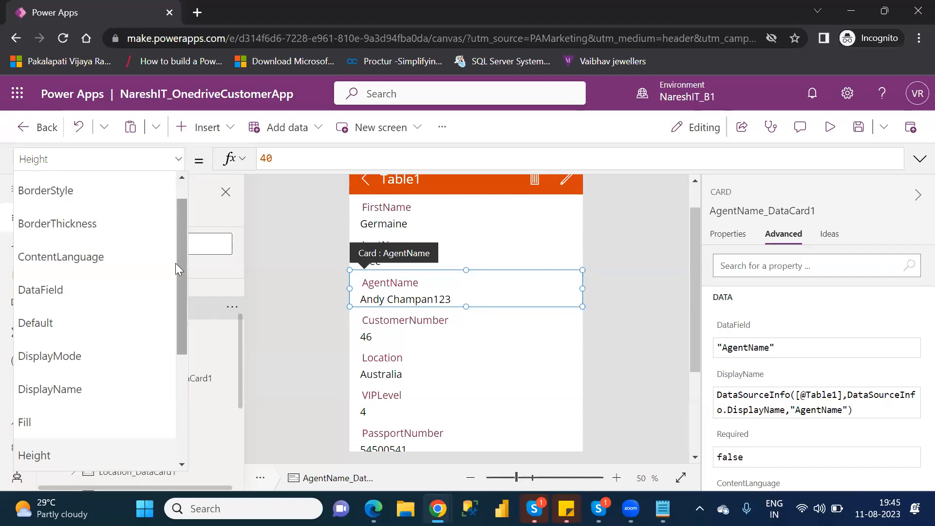
click(79, 388)
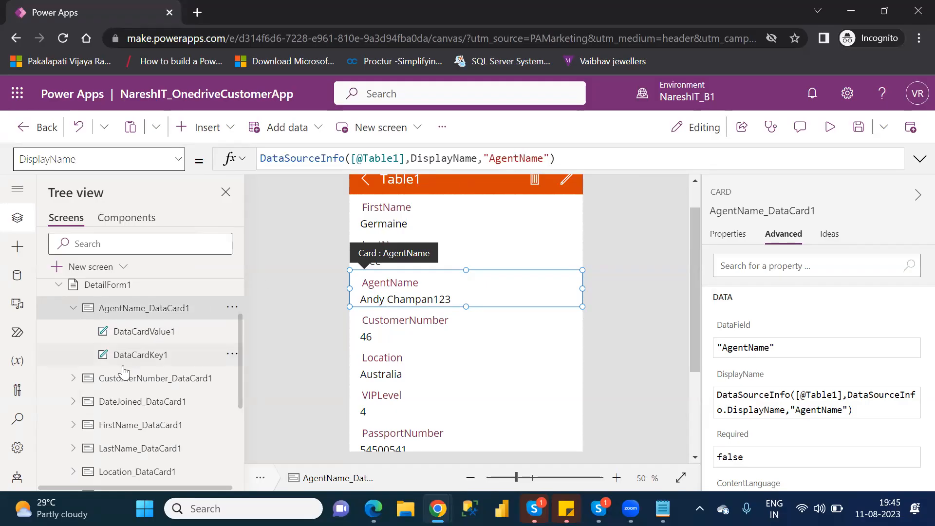
- Review DataCardKey1's Text property, Parent.DisplayName, then deselect the card
click(135, 356)
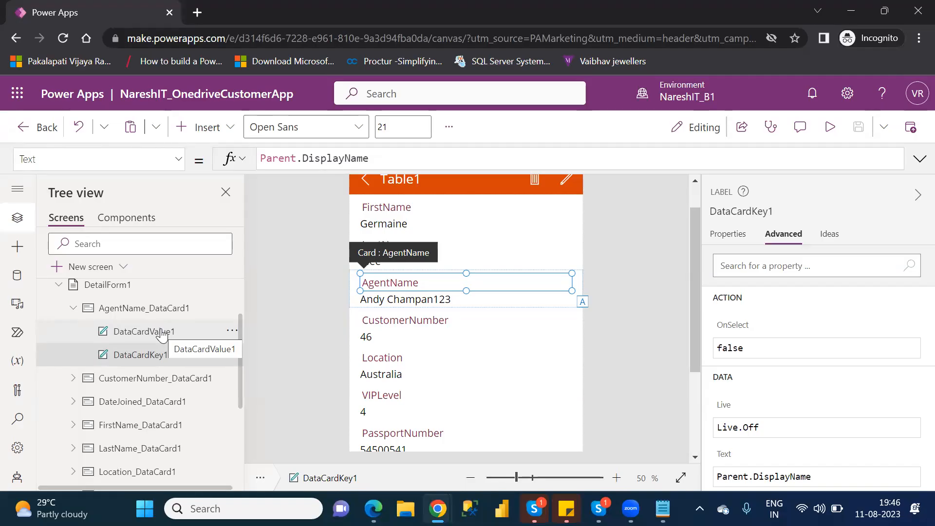
drag(370, 158, 258, 163)
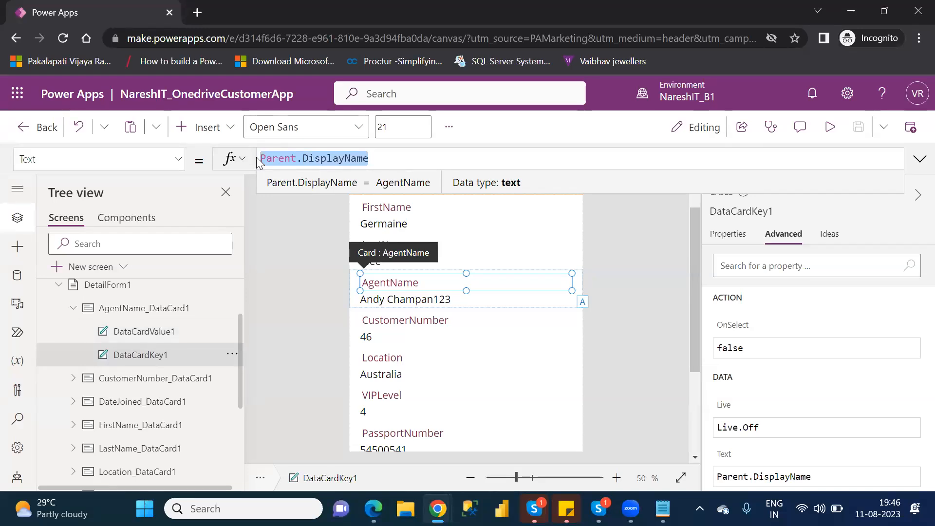
click(181, 159)
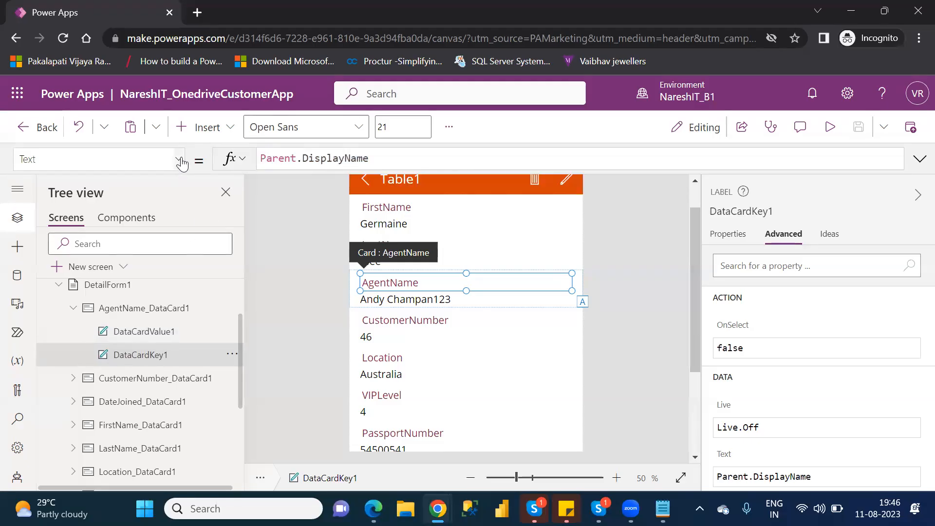
click(264, 301)
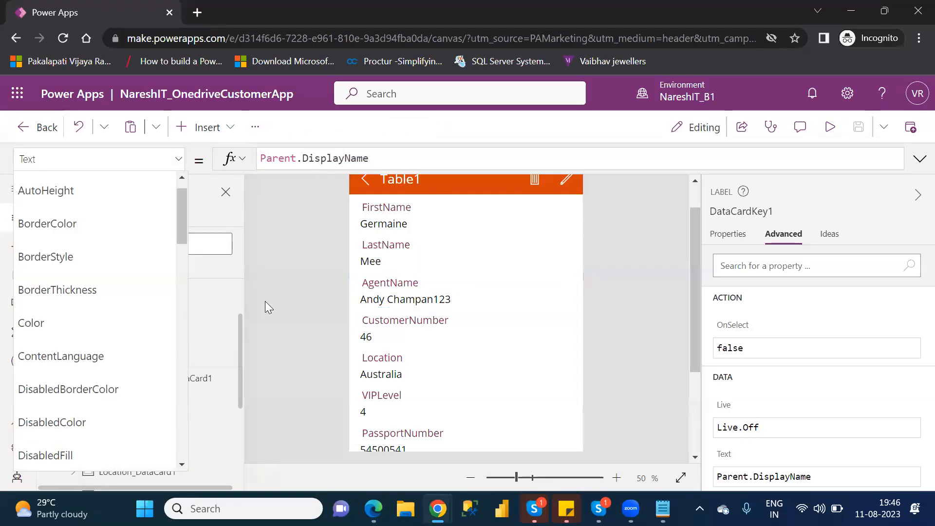
- Edit the AgentName card's DisplayName formula, keeping the column name as AgentName
click(176, 308)
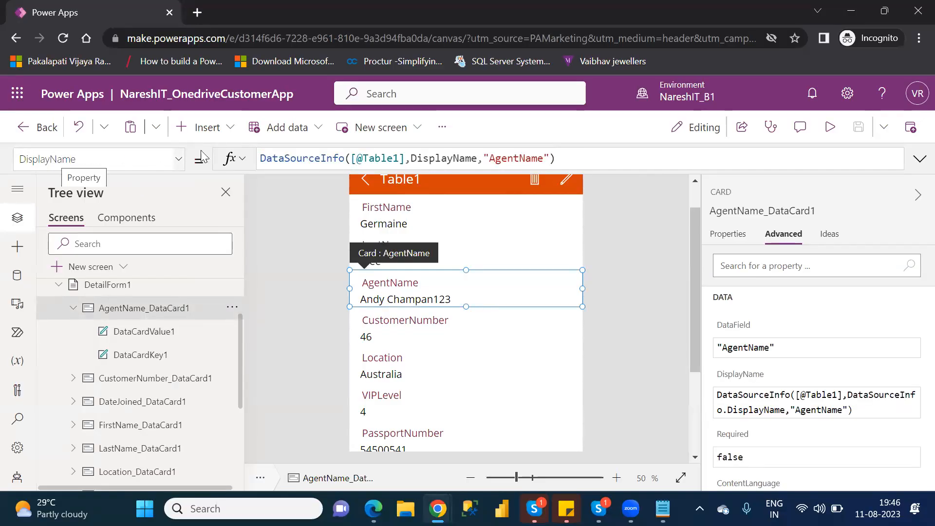
click(519, 155)
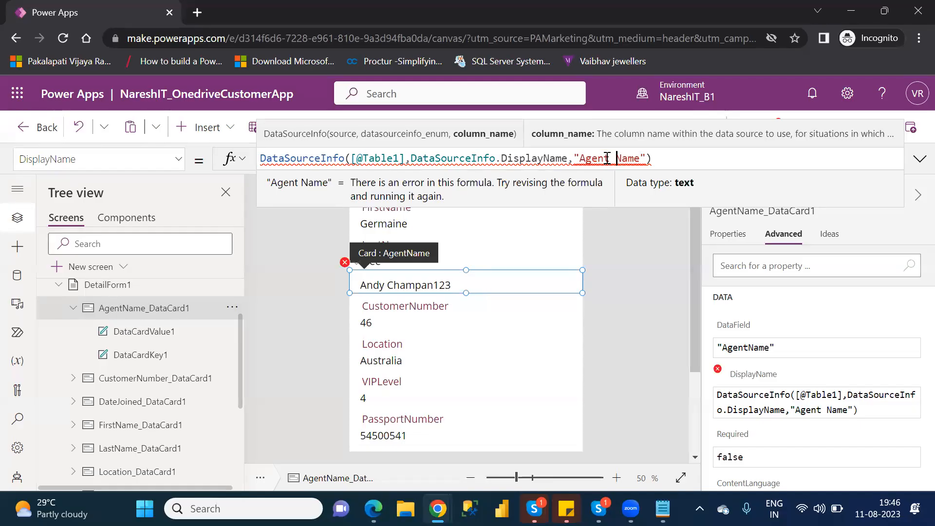
key(BackSpace)
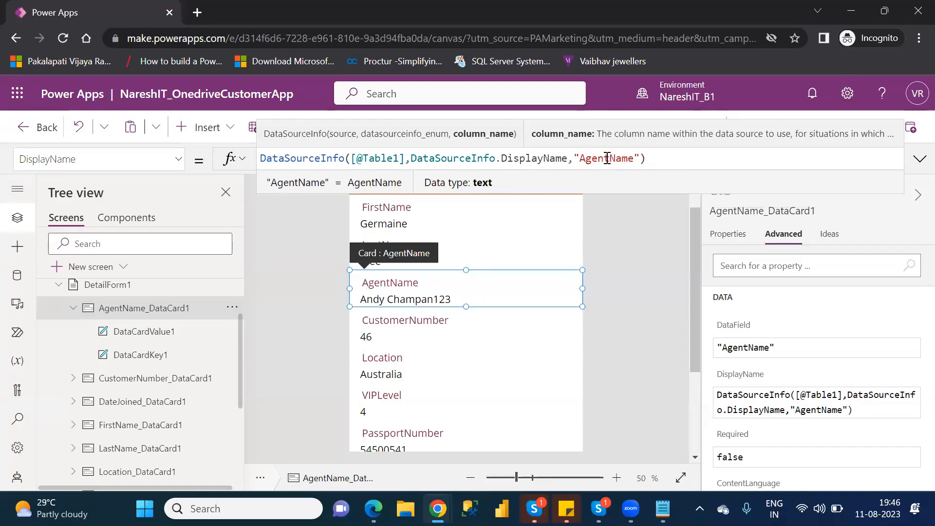
- Glance at DisplayMode, return to DisplayName, and split 'AgentName' into two words
click(178, 161)
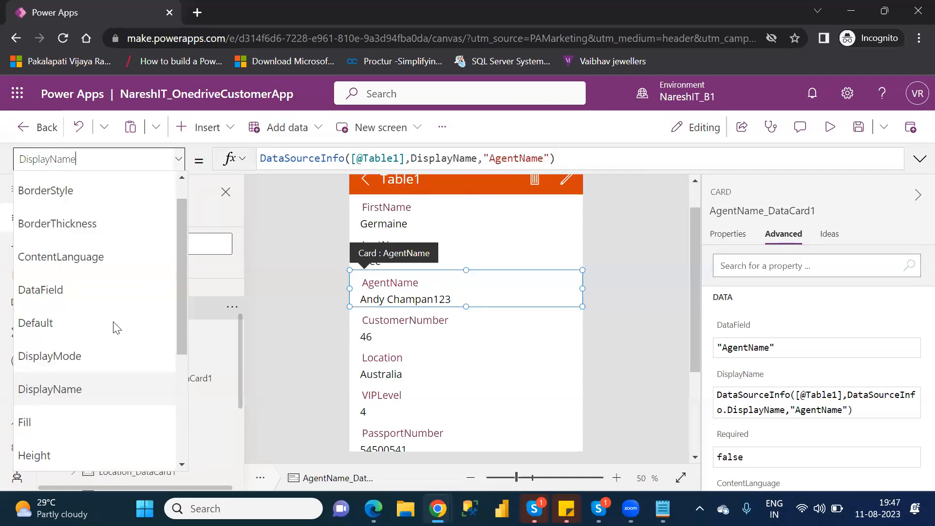
click(88, 356)
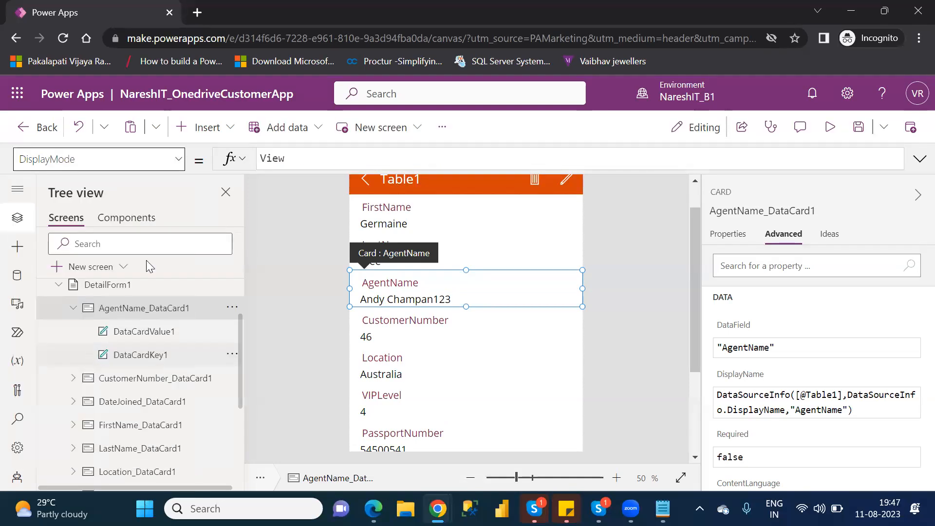
click(175, 161)
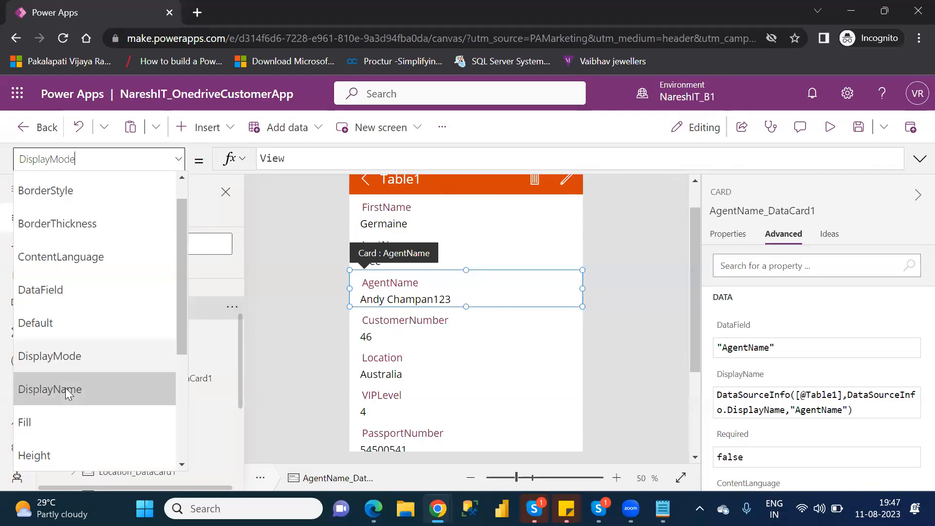
click(67, 390)
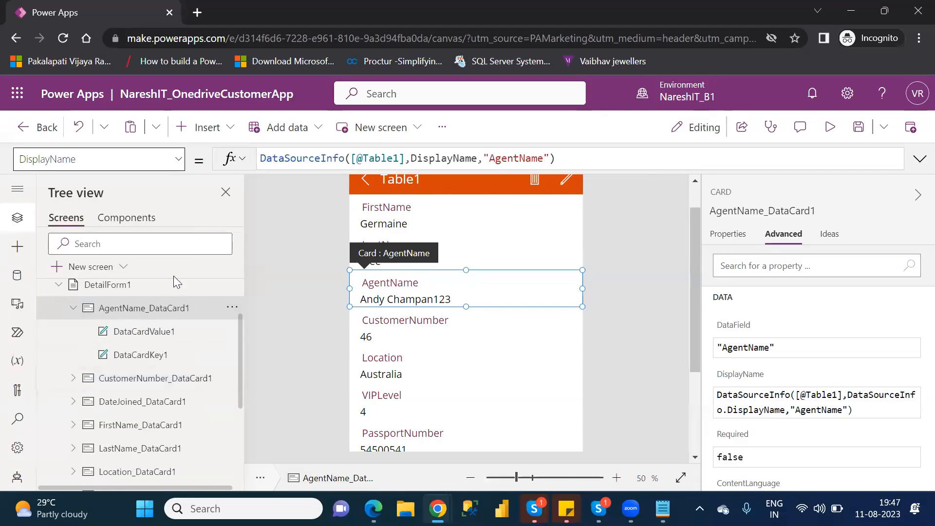
click(728, 237)
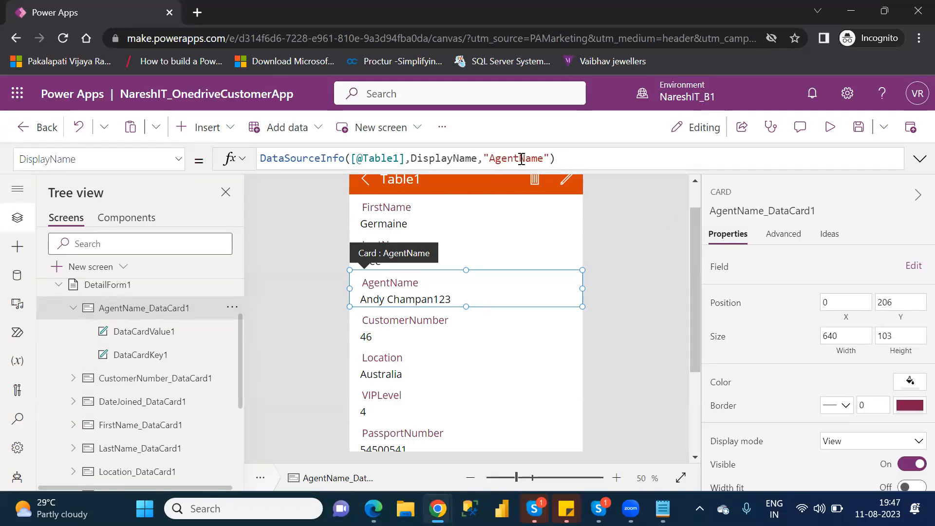
click(521, 159)
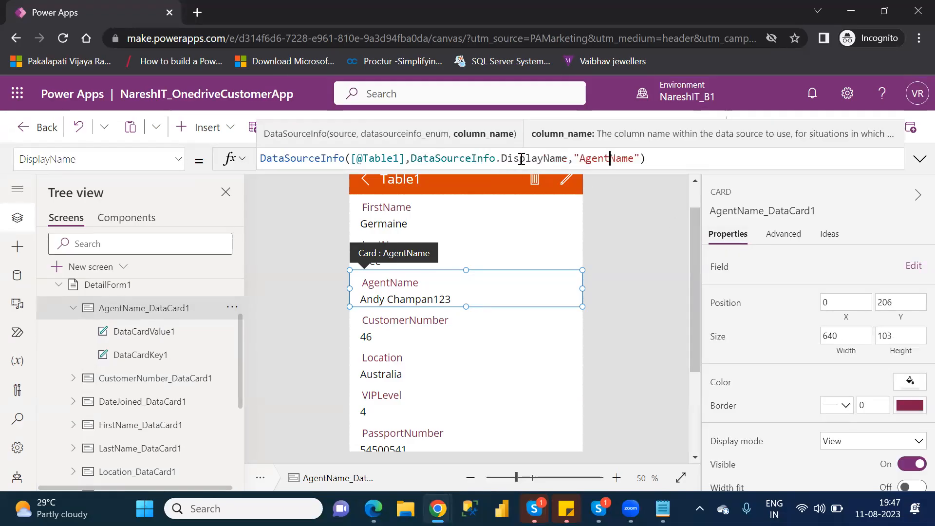
click(613, 158)
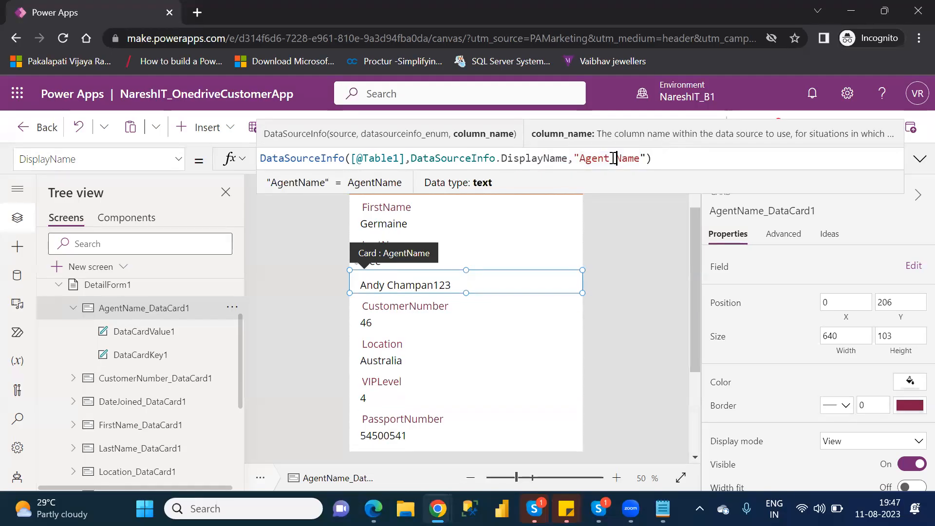
- Restore 'AgentName', then view the Default (ThisItem.AgentName) and DataField ("AgentName") formulas
key(BackSpace)
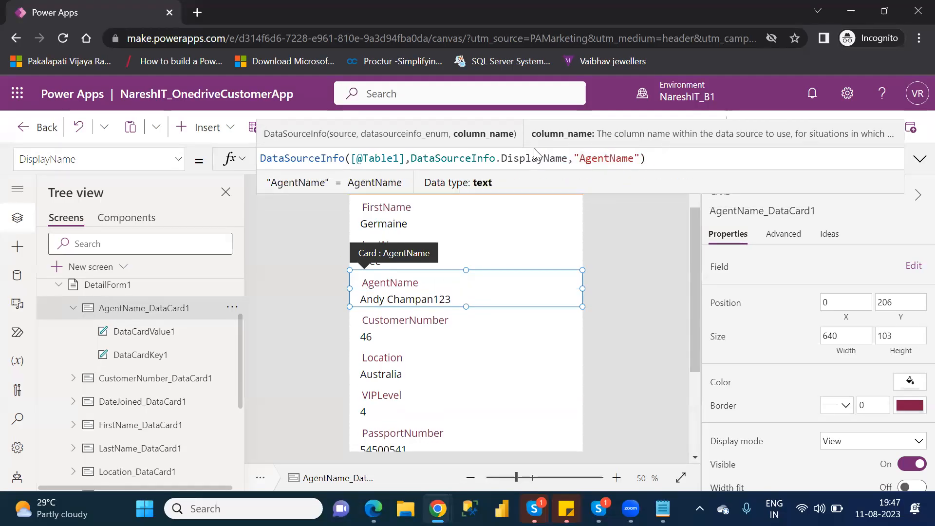
click(179, 160)
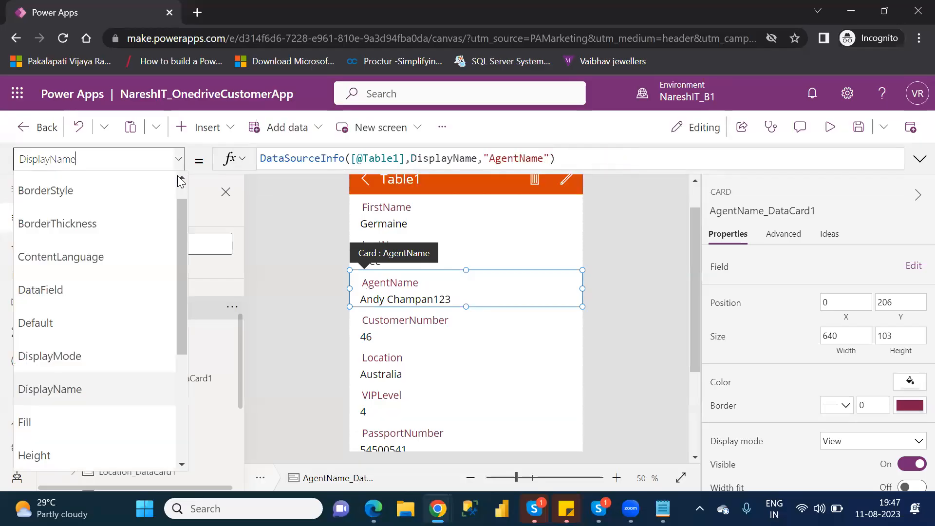
drag(181, 249, 185, 366)
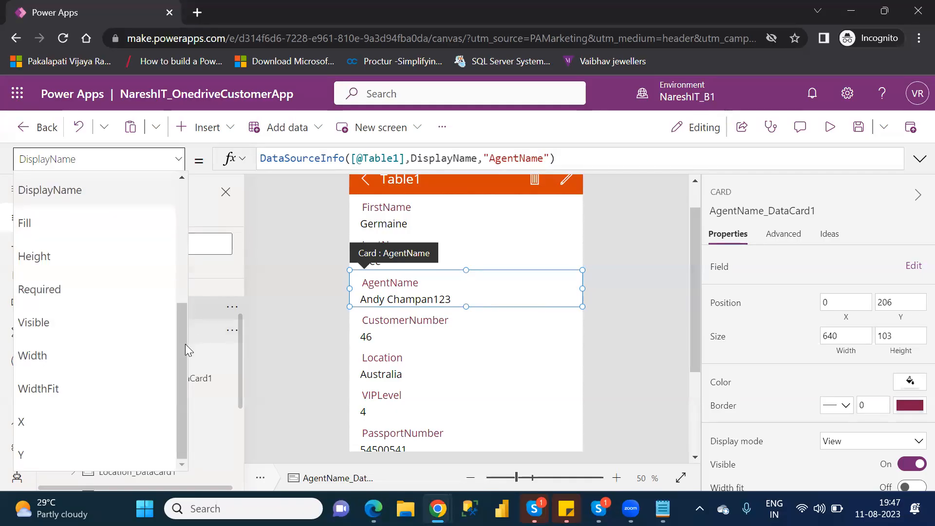
drag(185, 344, 187, 300)
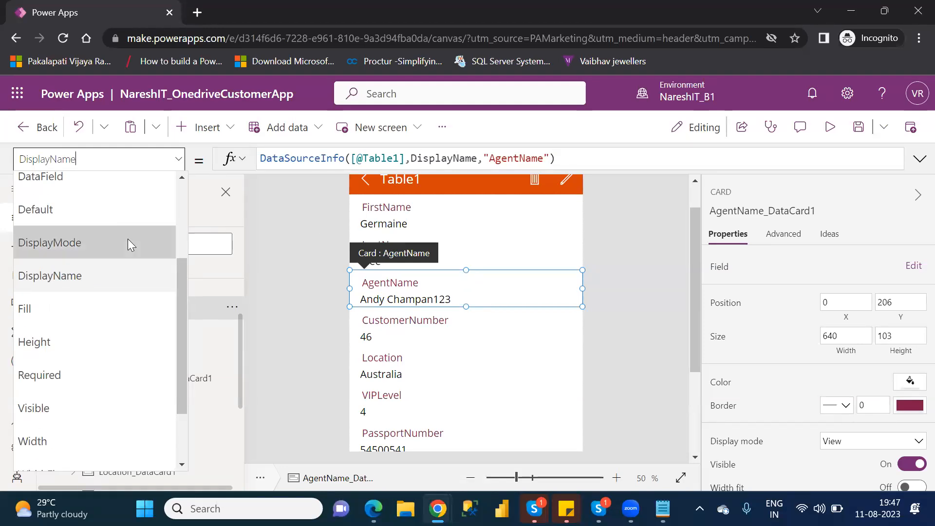
click(95, 211)
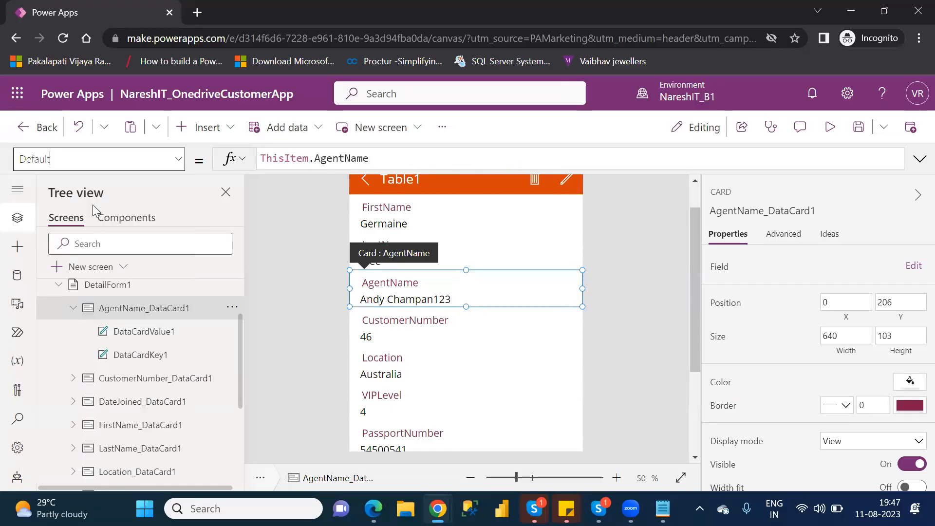
click(179, 162)
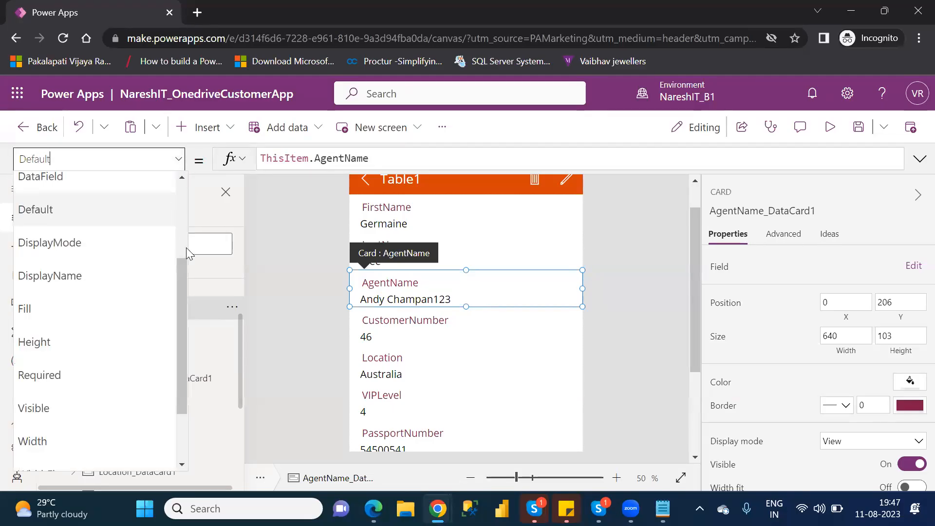
scroll(188, 258, up, 1)
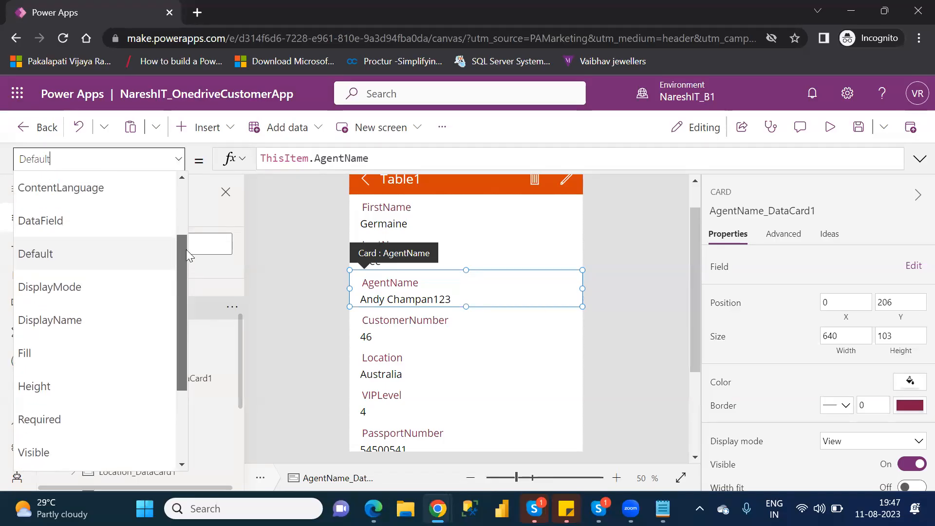
click(95, 227)
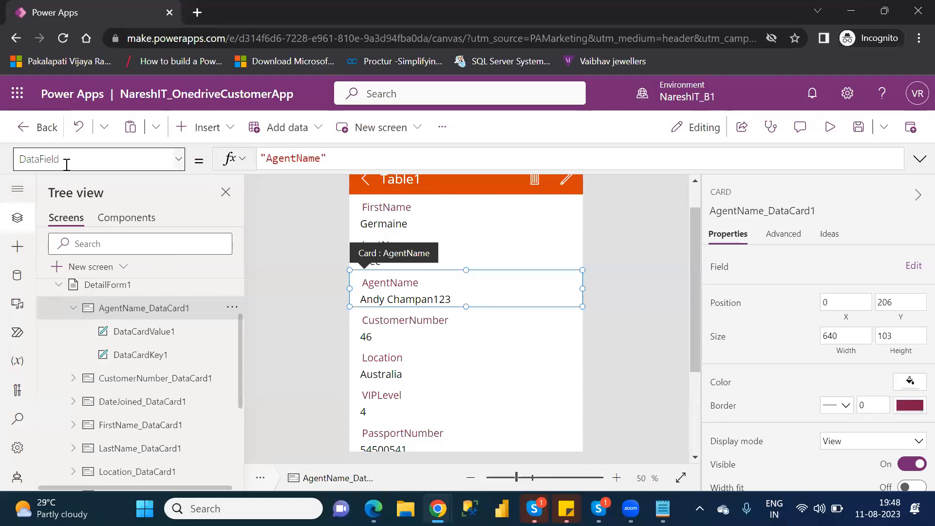
- Change the AgentName card's DataField value to "Agent Name" on a single line
click(296, 160)
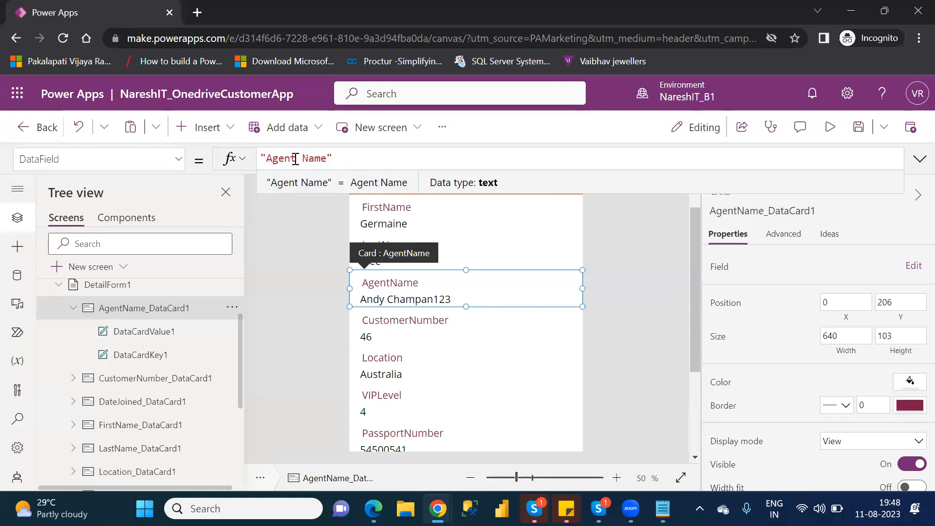
key(shift+Return)
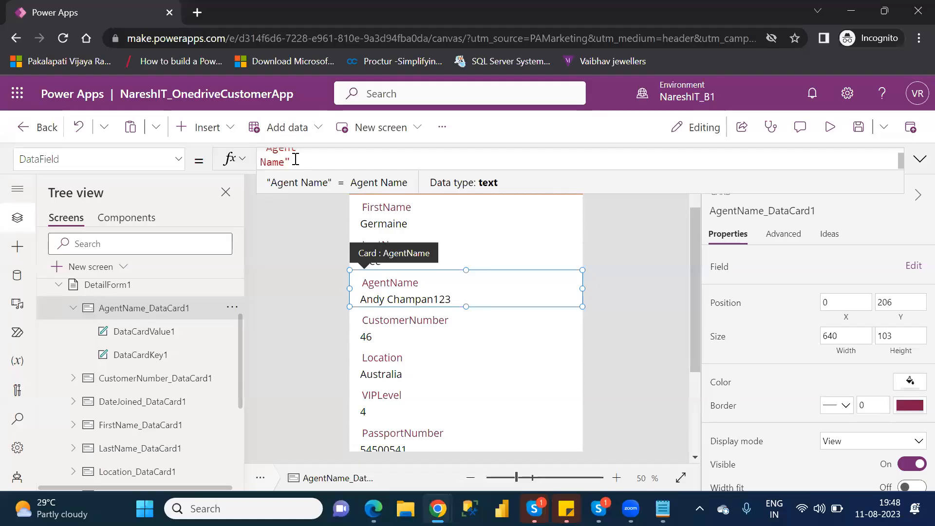
key(BackSpace)
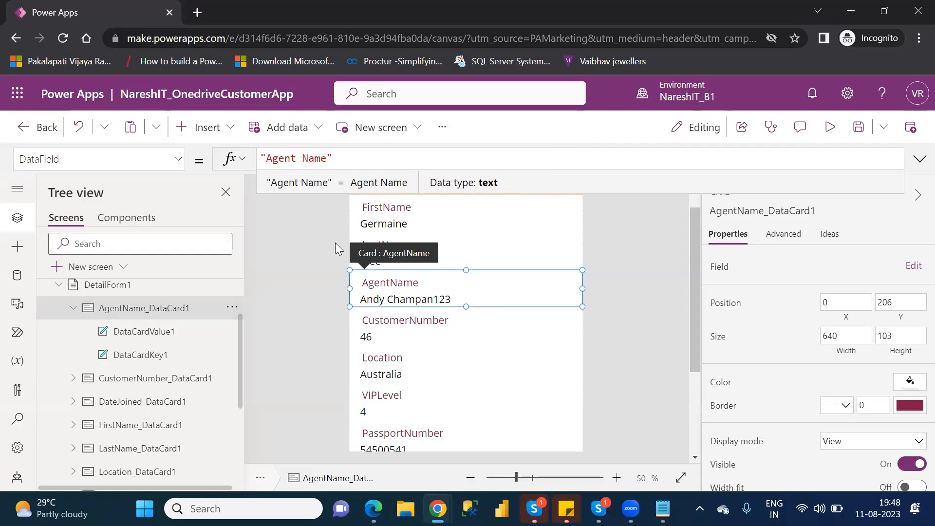
click(147, 356)
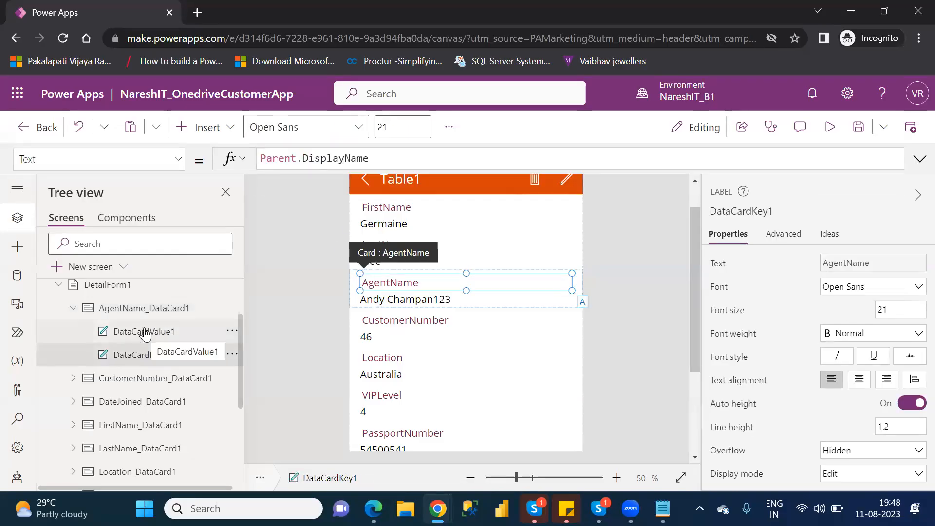
click(142, 311)
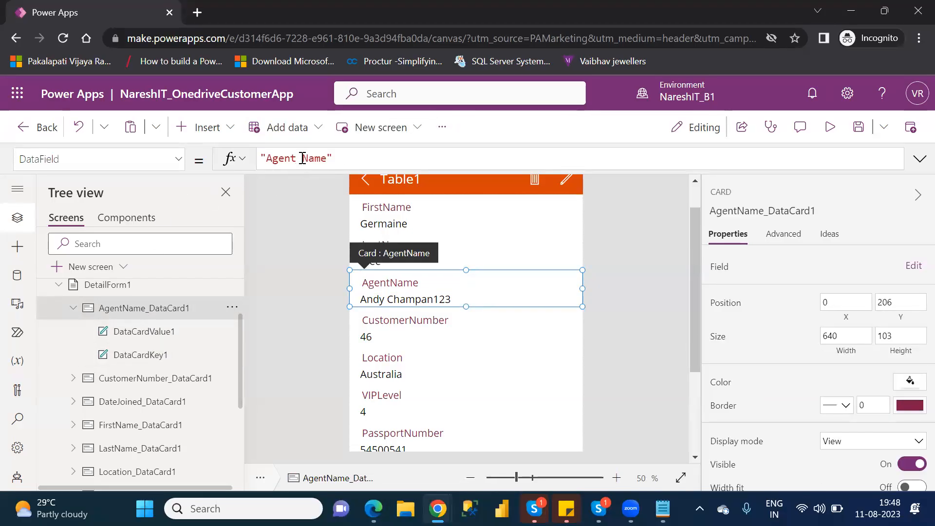
click(302, 158)
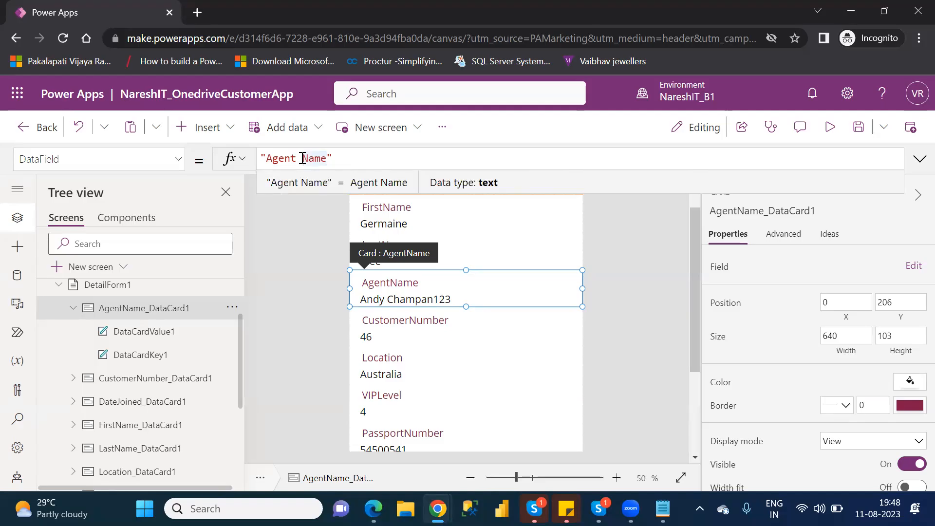
- Restore 'AgentName' in the DisplayName formula after the spaced version errors
click(180, 162)
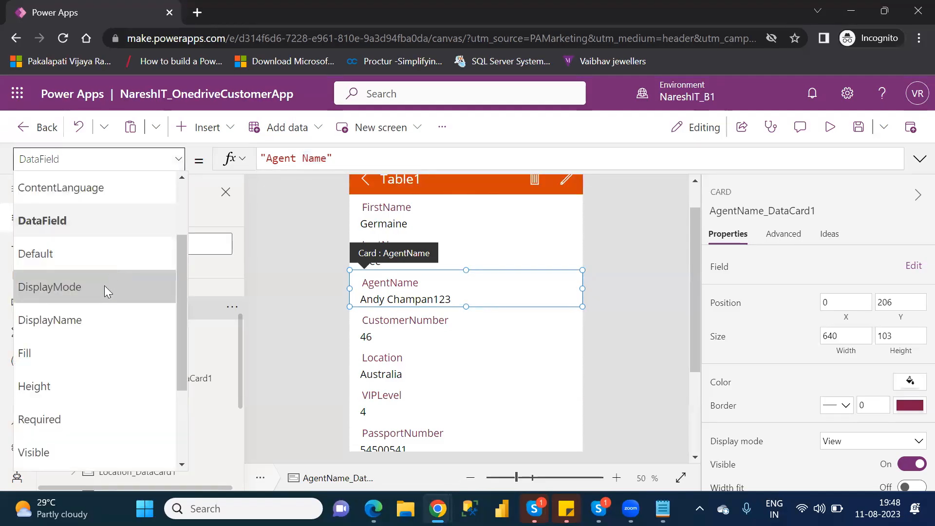
click(100, 316)
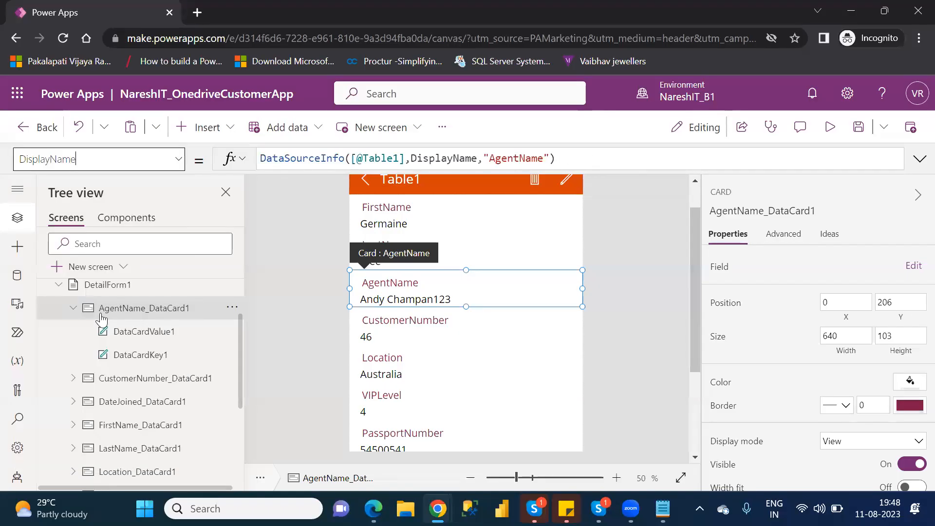
click(520, 160)
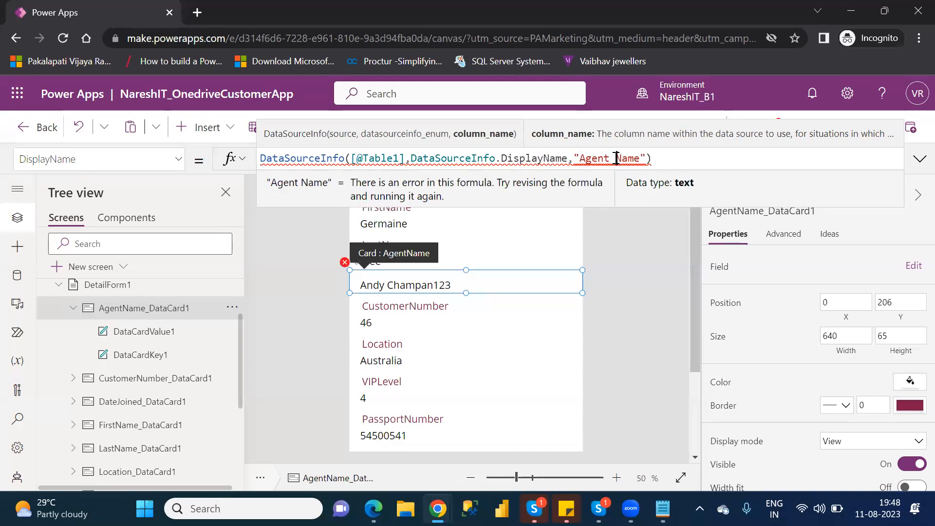
key(BackSpace)
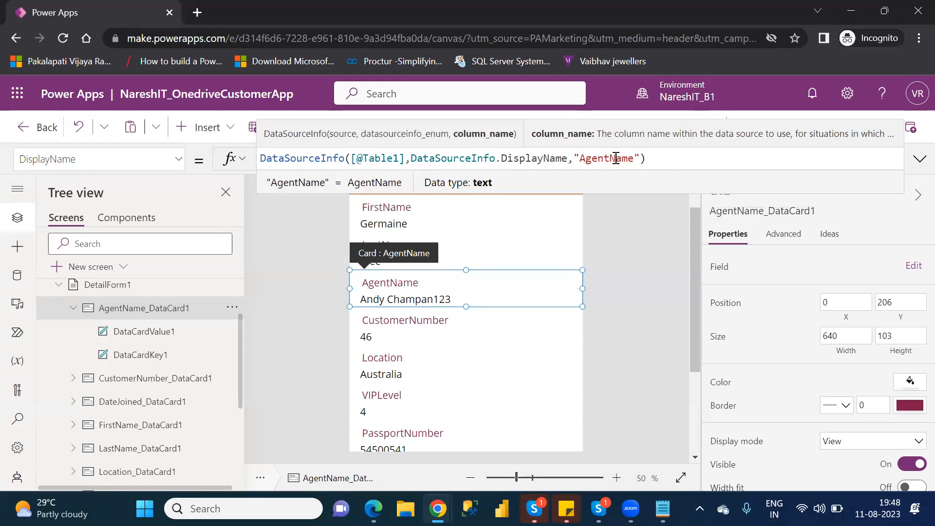
click(73, 308)
click(74, 309)
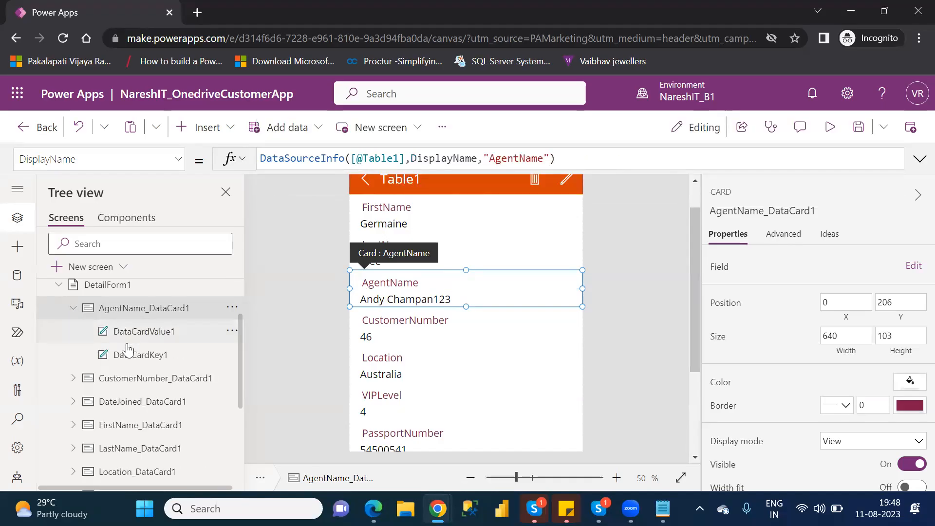
- Replace DataCardKey1's Text formula Parent.DisplayName with the literal "Agent Name"
click(146, 360)
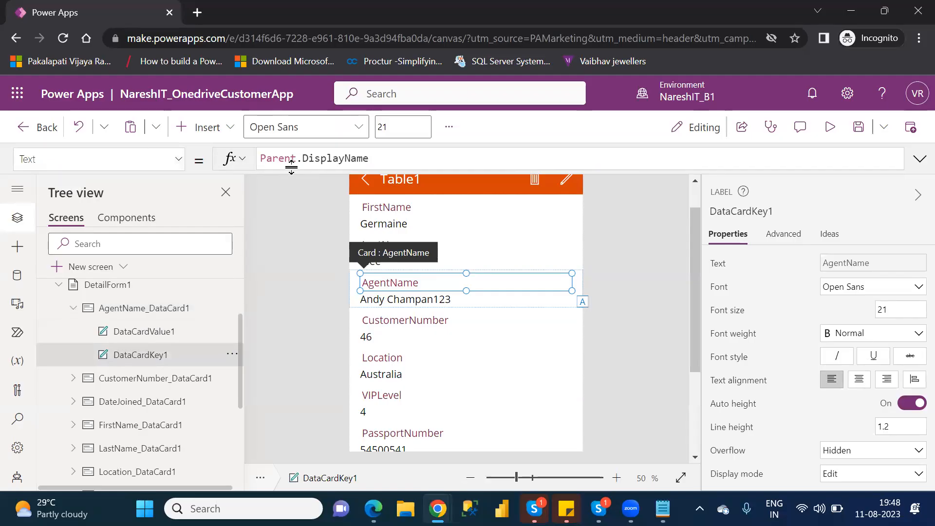
drag(389, 158, 261, 152)
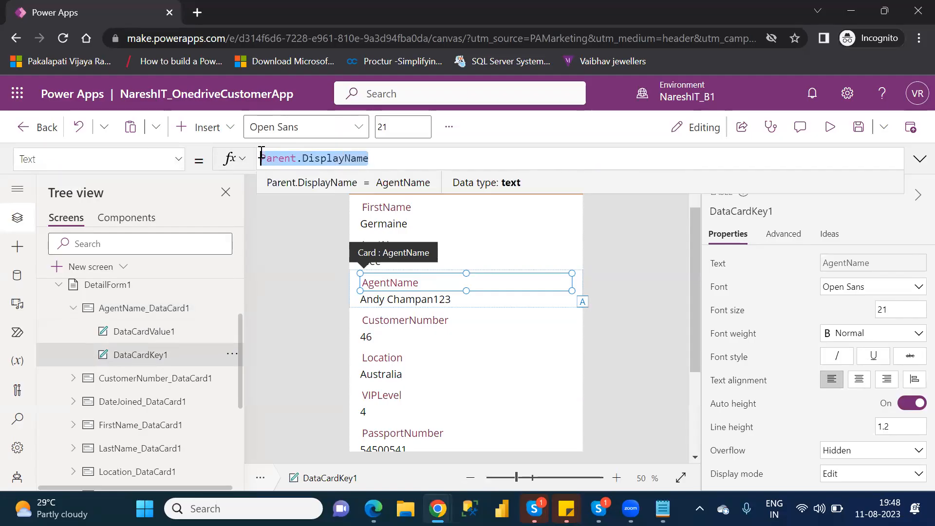
key(BackSpace)
text("")
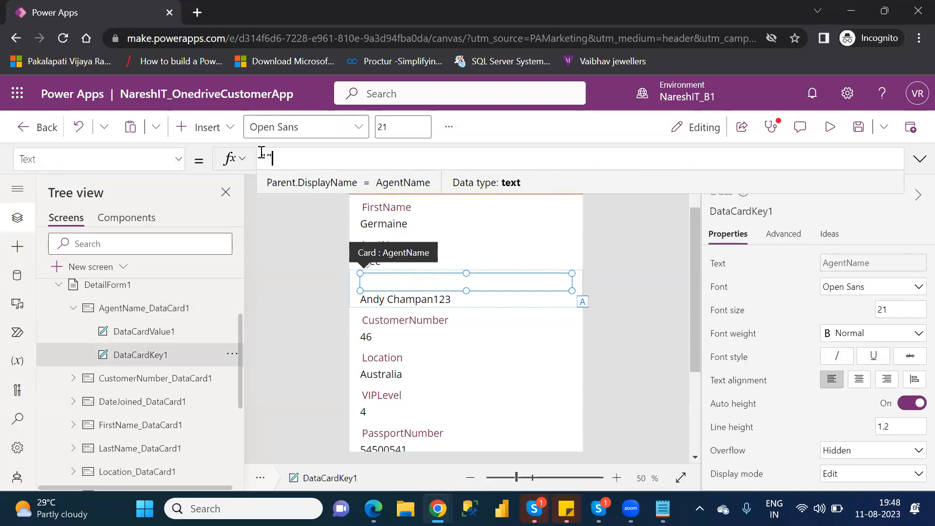
text(Agent)
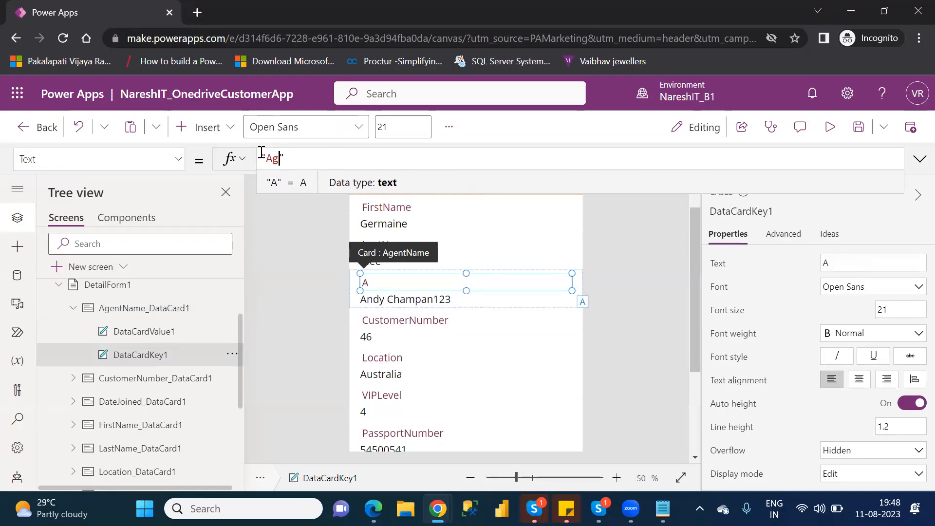
text( Name)
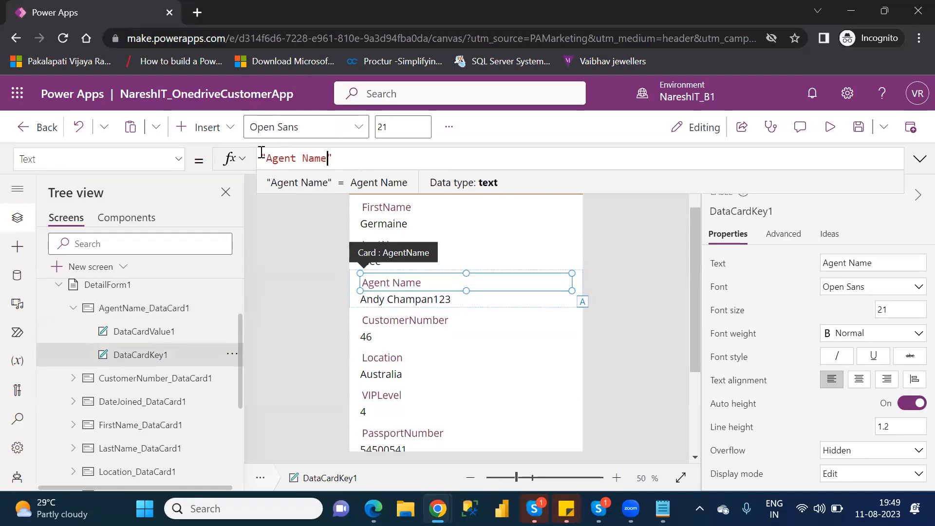
click(363, 154)
click(311, 294)
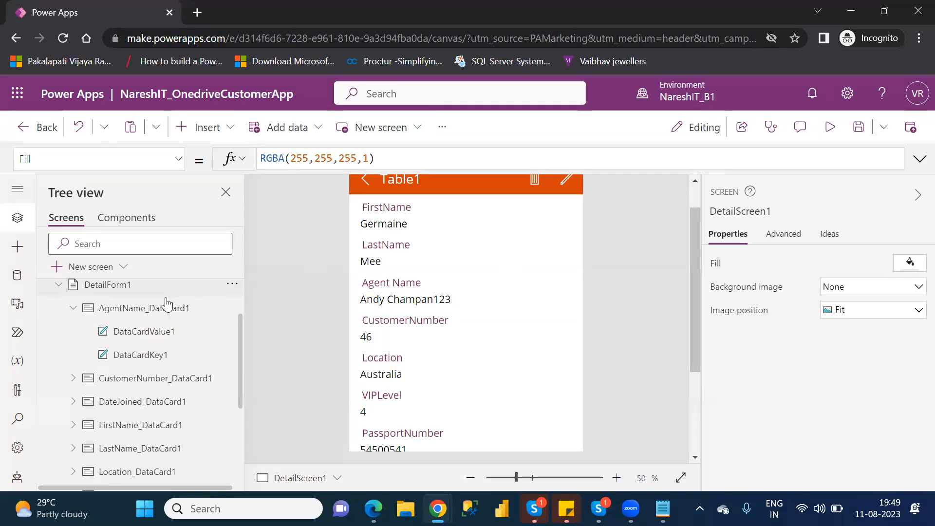
- Unlock the LastName card via its Advanced properties
click(73, 308)
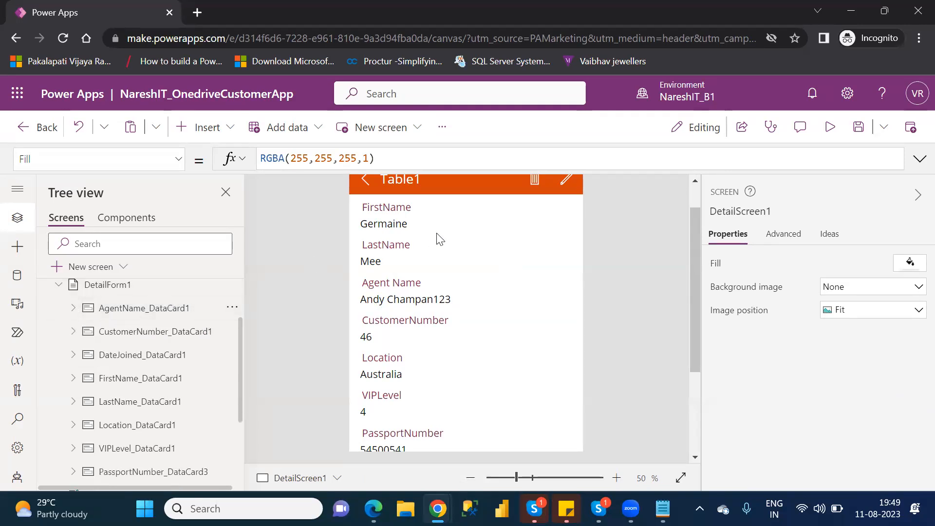
click(413, 251)
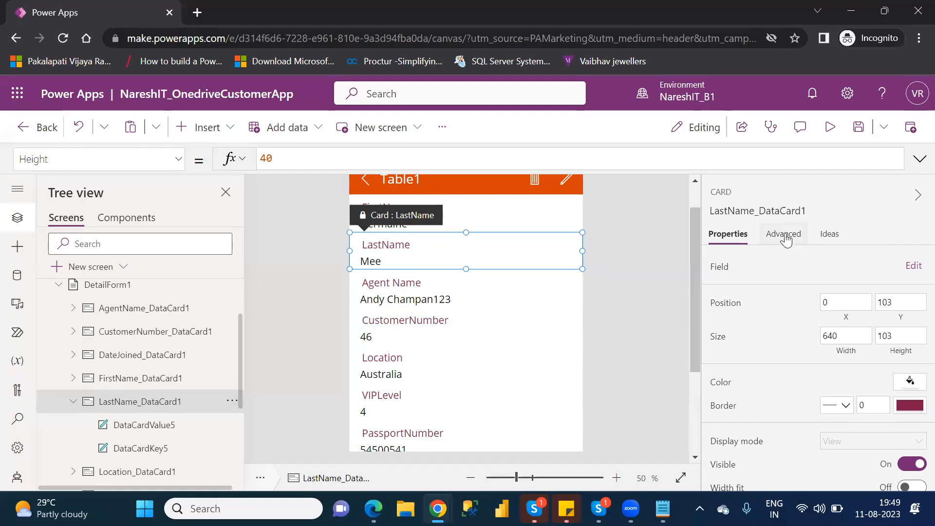
click(785, 236)
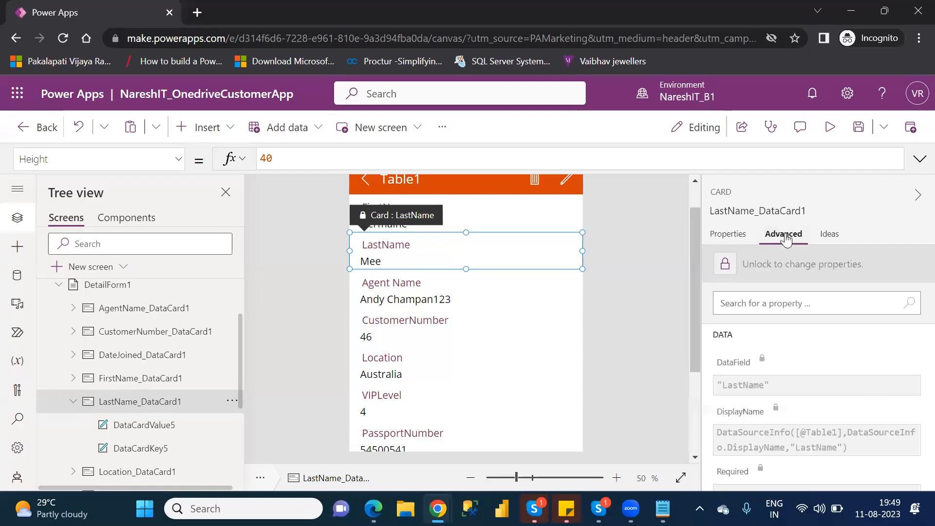
click(725, 265)
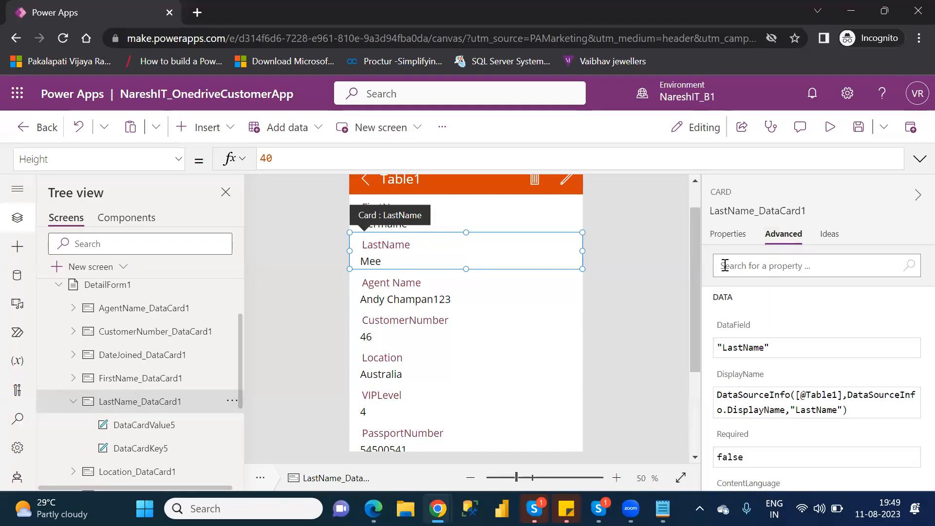
- Set the LastName heading label DataCardKey5's Text to the literal "Last Name"
click(156, 451)
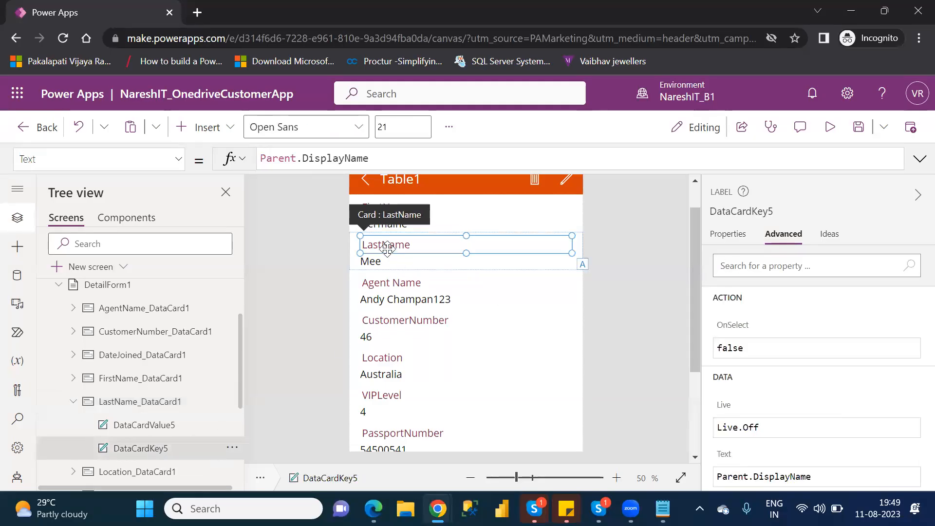
drag(390, 157, 263, 158)
click(263, 158)
key(ctrl+a)
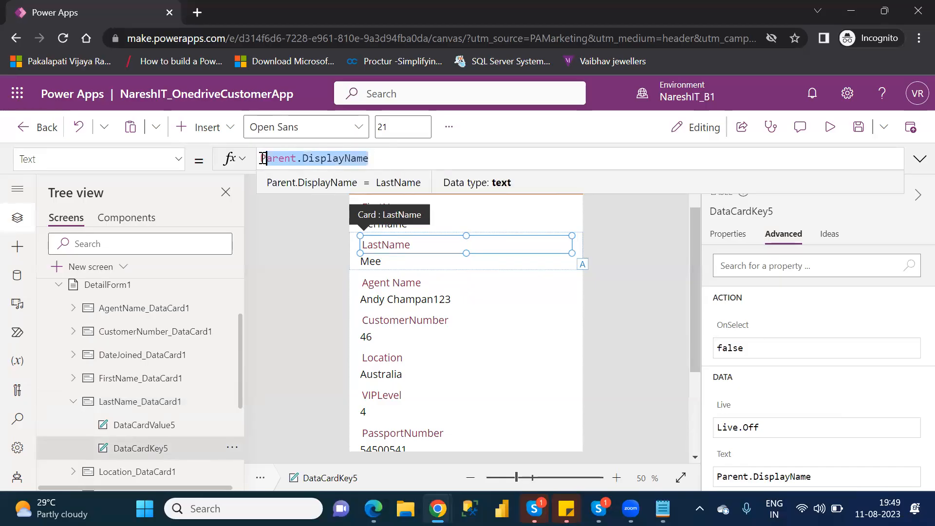
key(BackSpace)
text("")
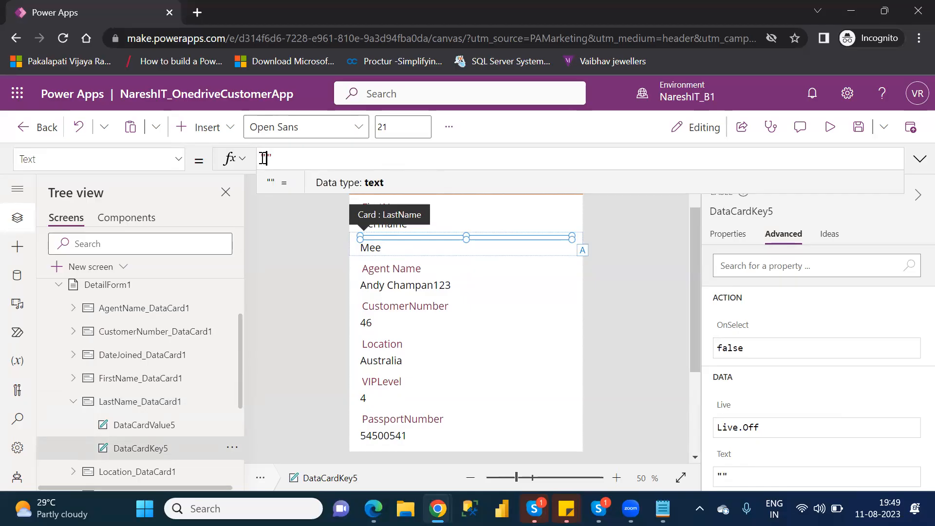
text(Last )
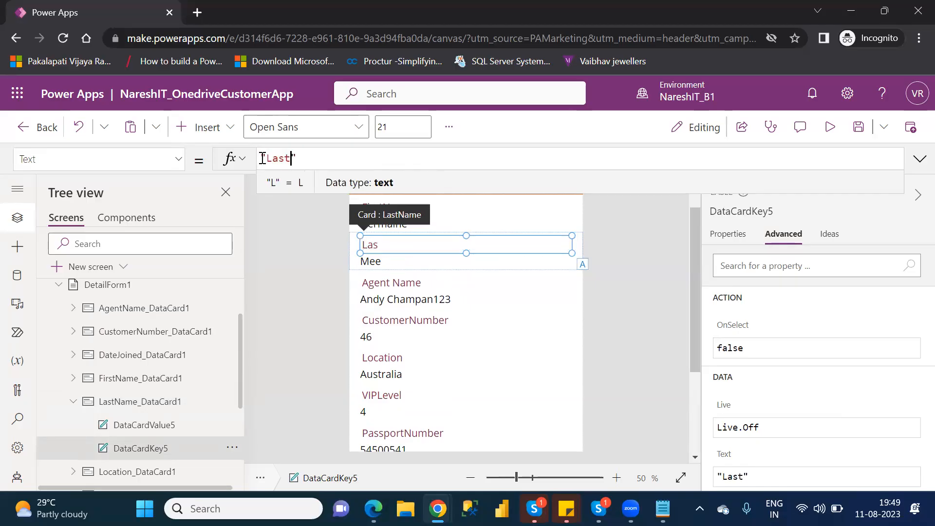
text(Name)
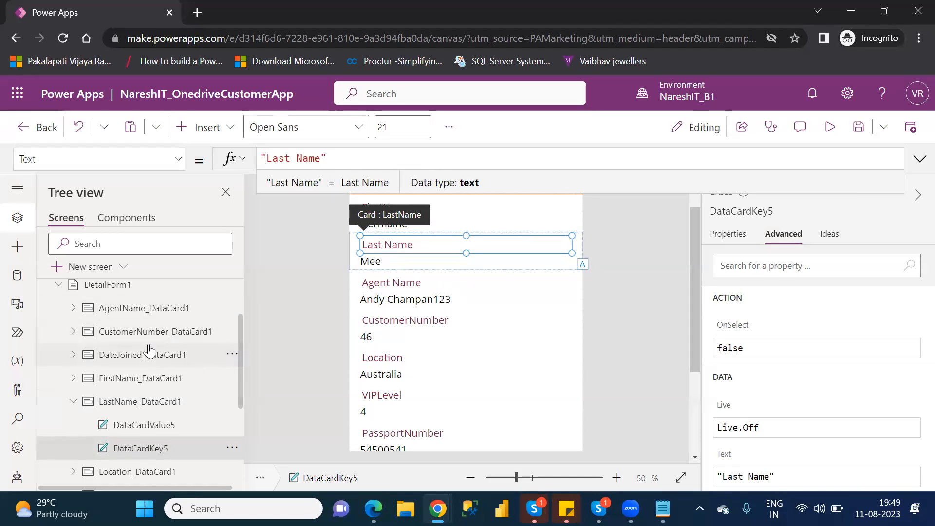
click(150, 388)
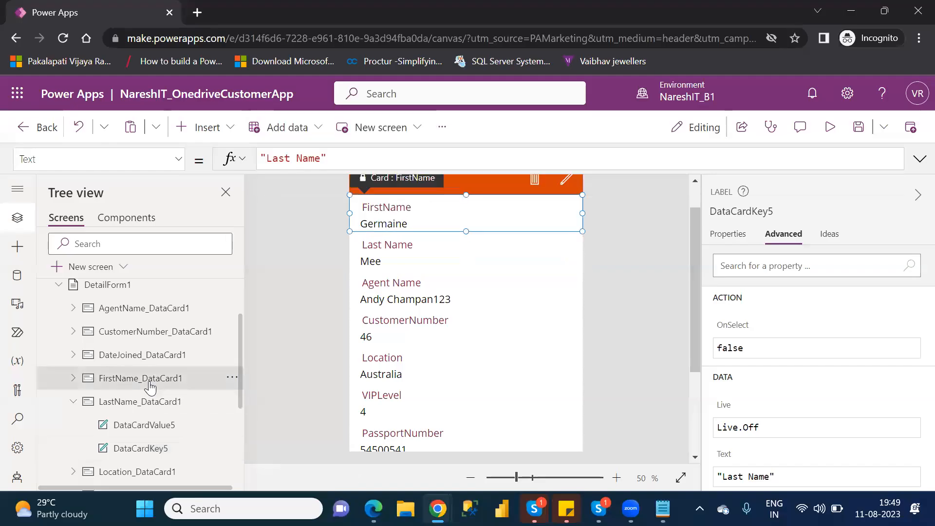
- Unlock FirstName_DataCard1 and set its DataCardKey19 heading Text to "First Name"
click(725, 263)
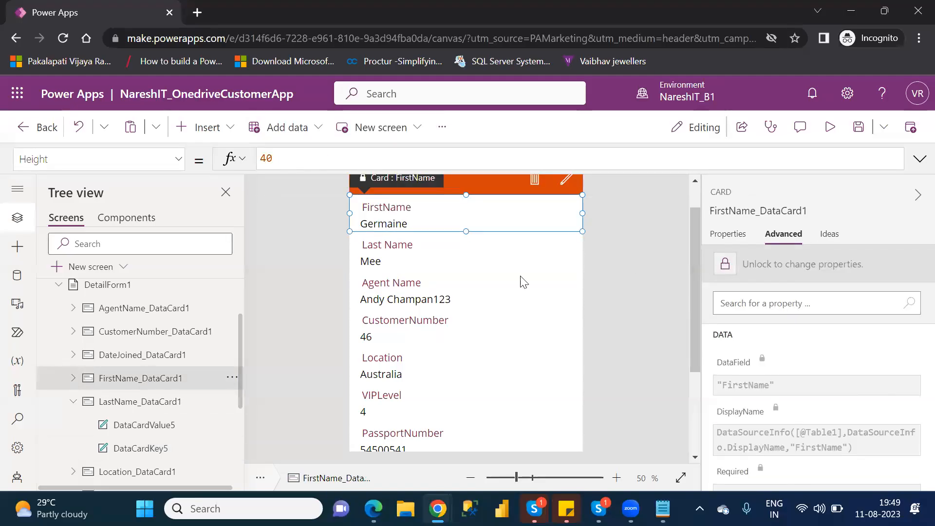
click(73, 379)
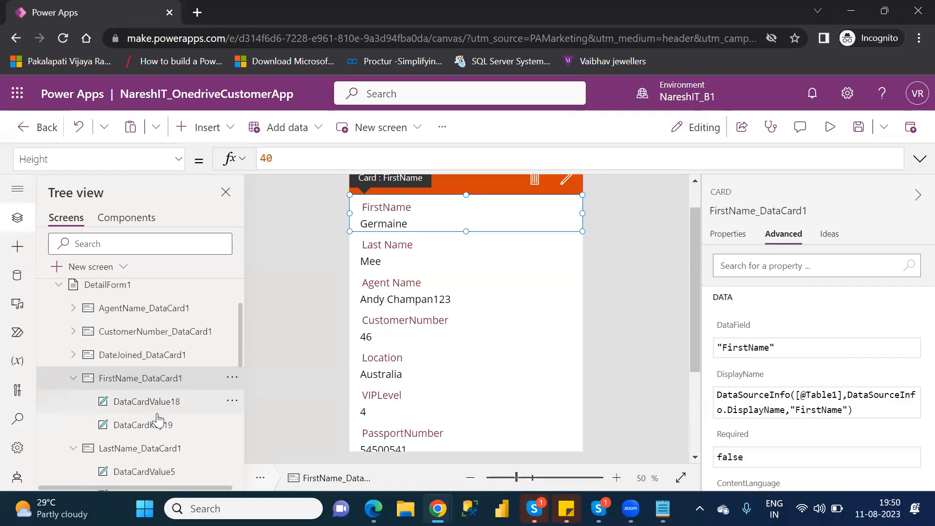
click(157, 429)
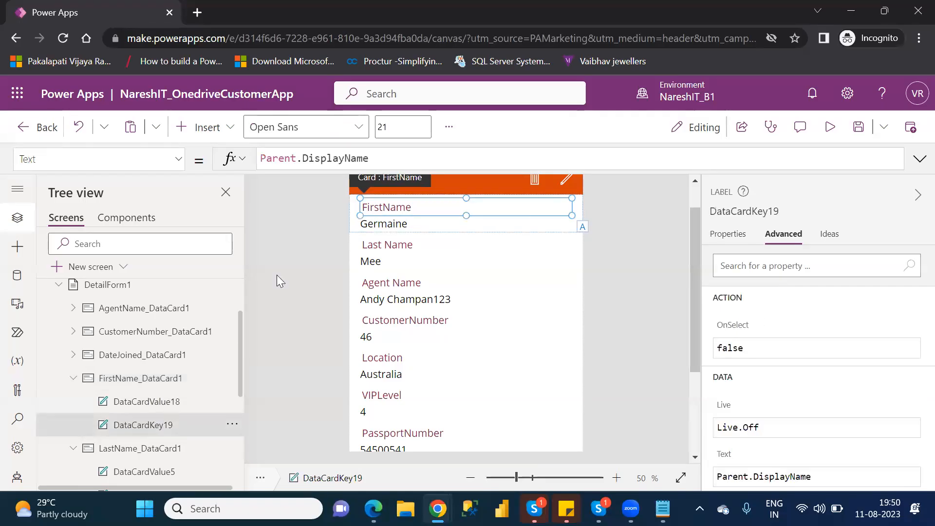
drag(379, 157, 264, 152)
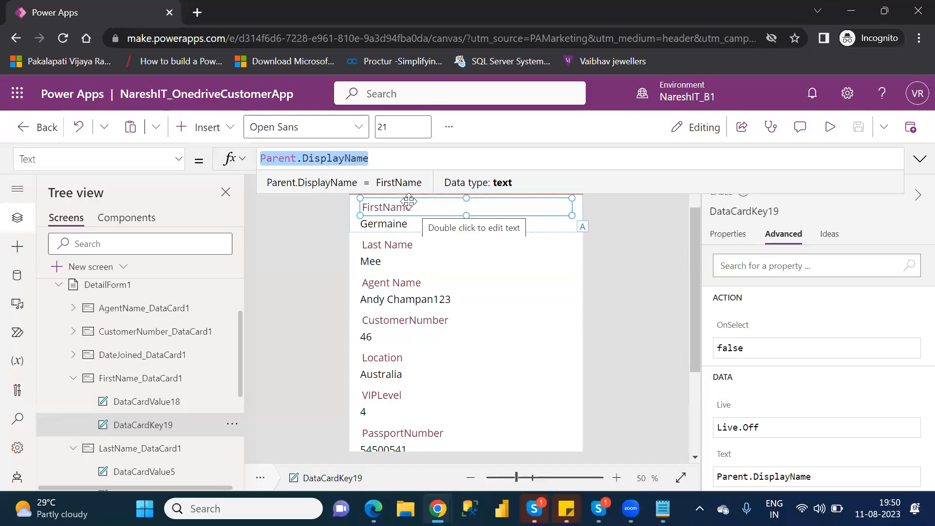
key(BackSpace)
text(")
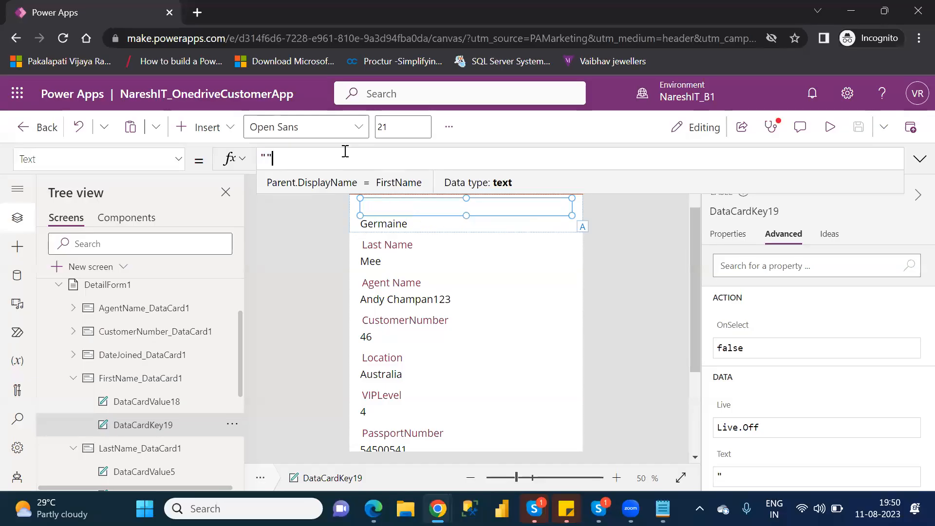
text(First Name)
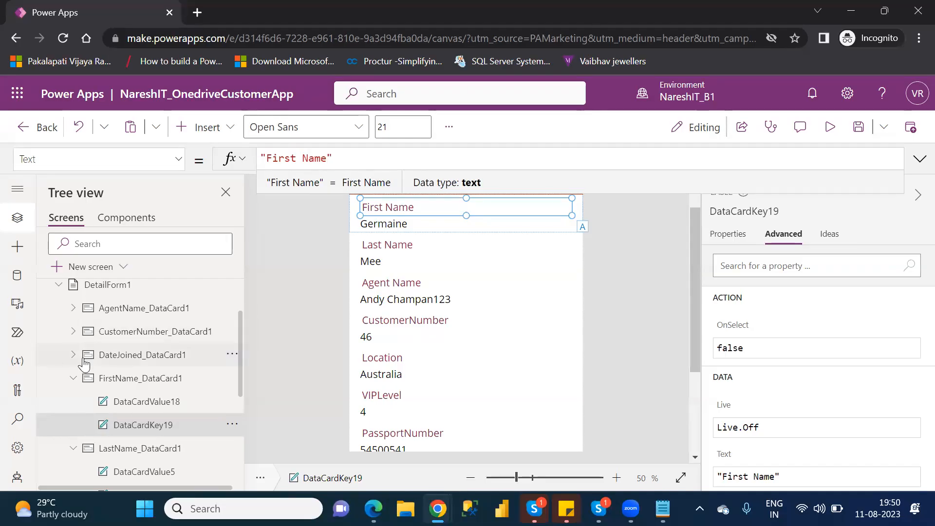
click(78, 379)
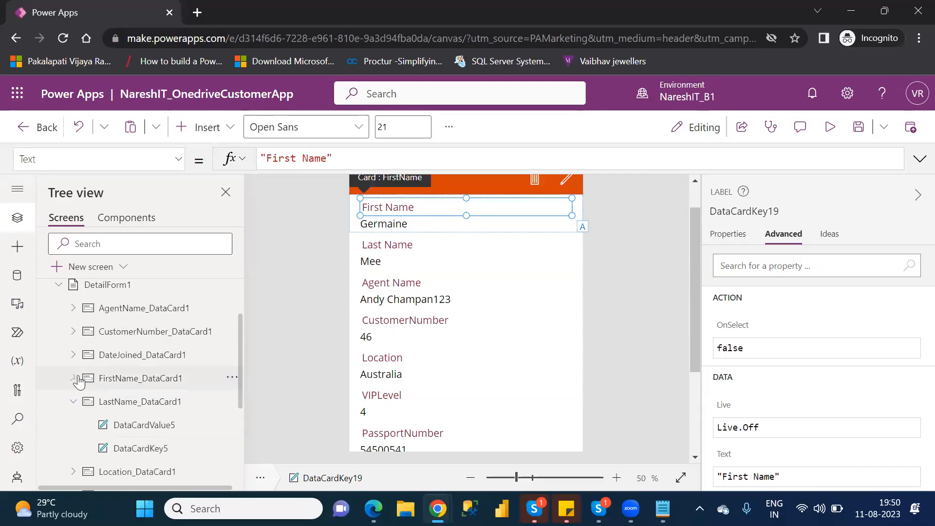
click(72, 407)
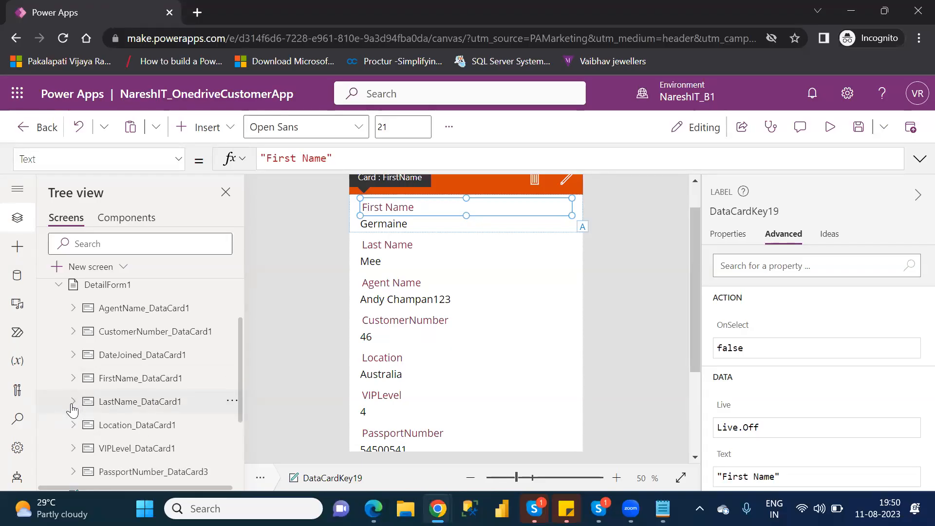
- Unlock the CustomerNumber card and replace DataCardKey2's Parent.DisplayName Text with "Customer No"
click(157, 335)
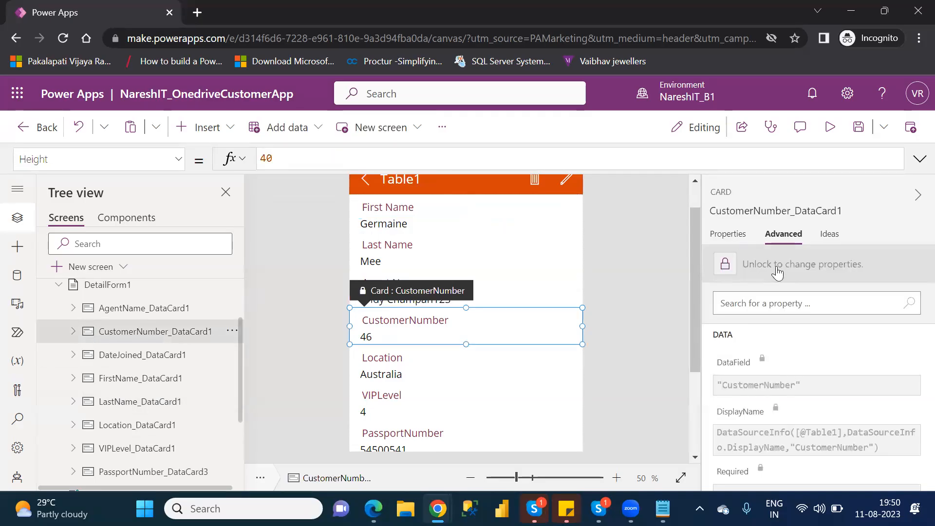
click(725, 265)
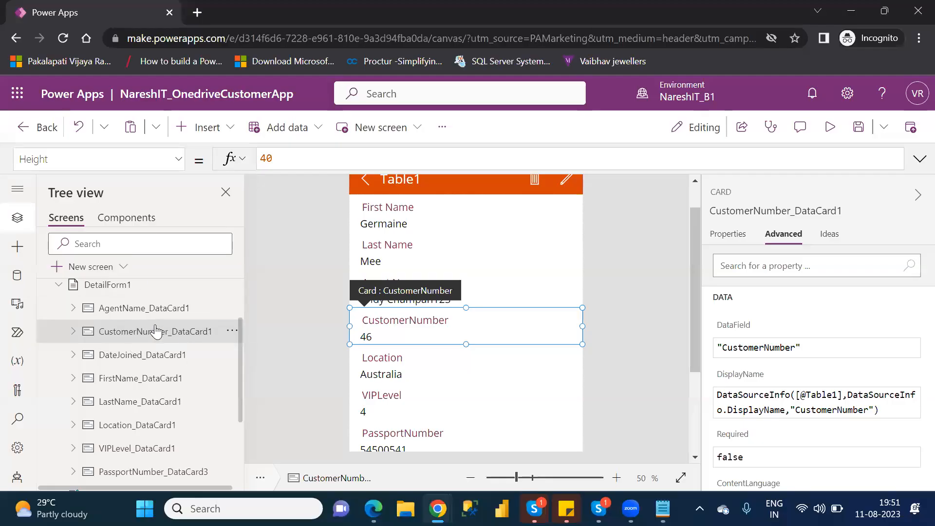
click(179, 161)
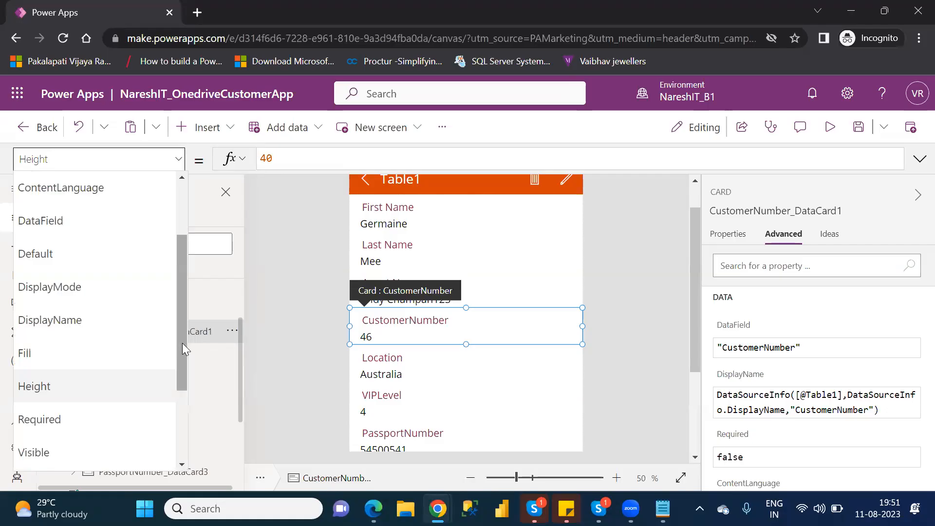
click(289, 360)
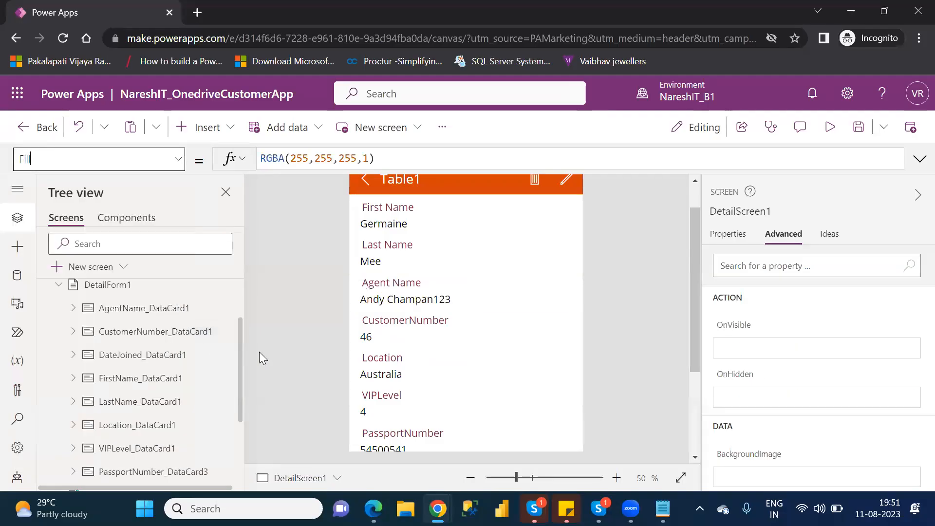
click(76, 331)
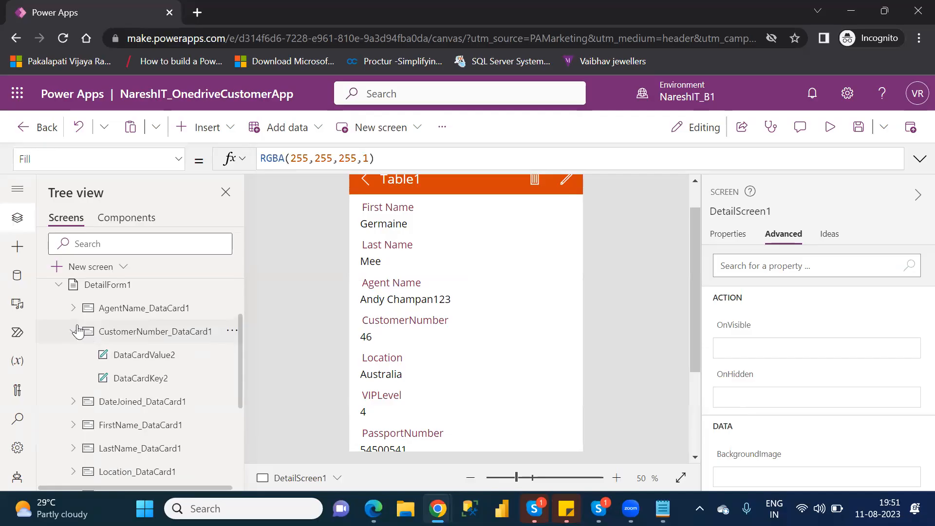
click(156, 385)
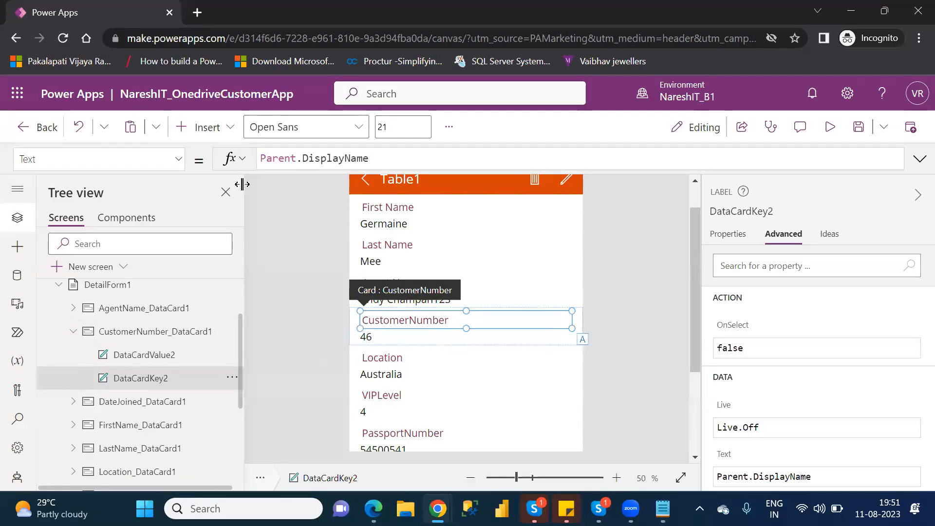
drag(384, 161, 261, 159)
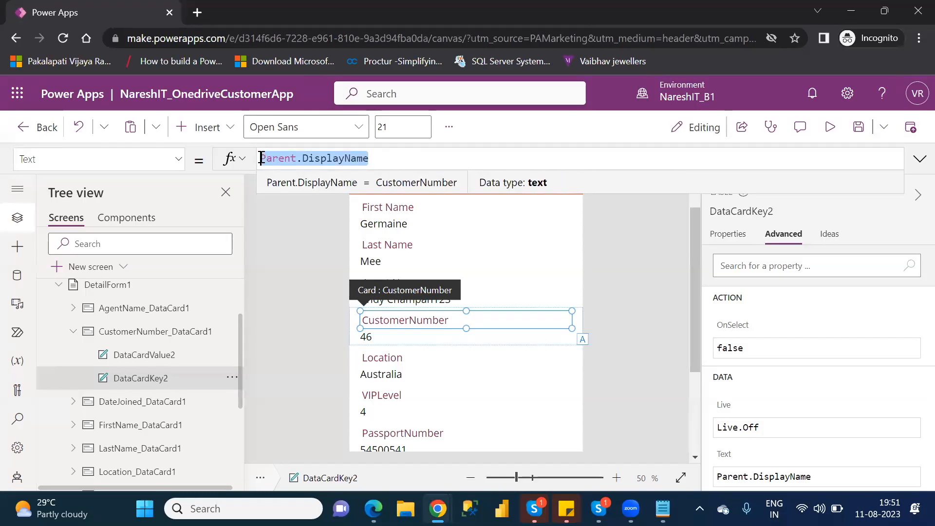
text("")
key(Left)
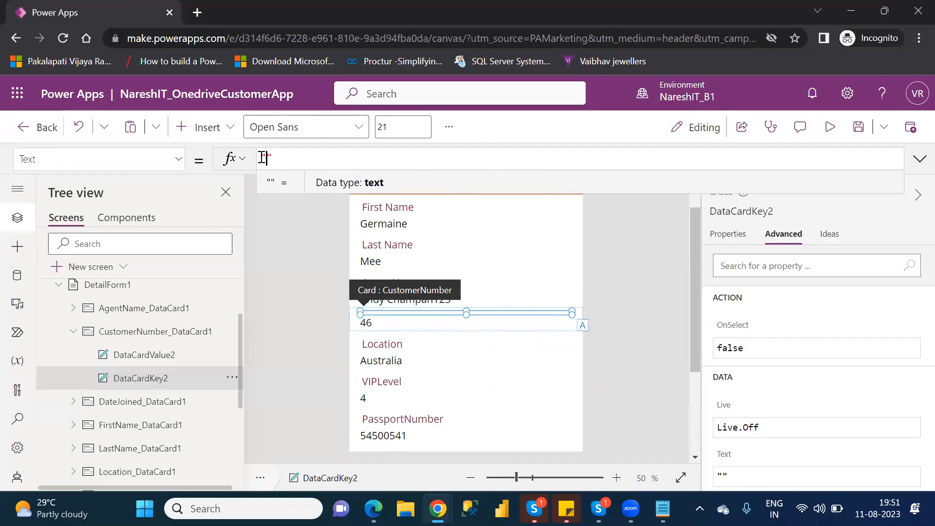
text(Custome)
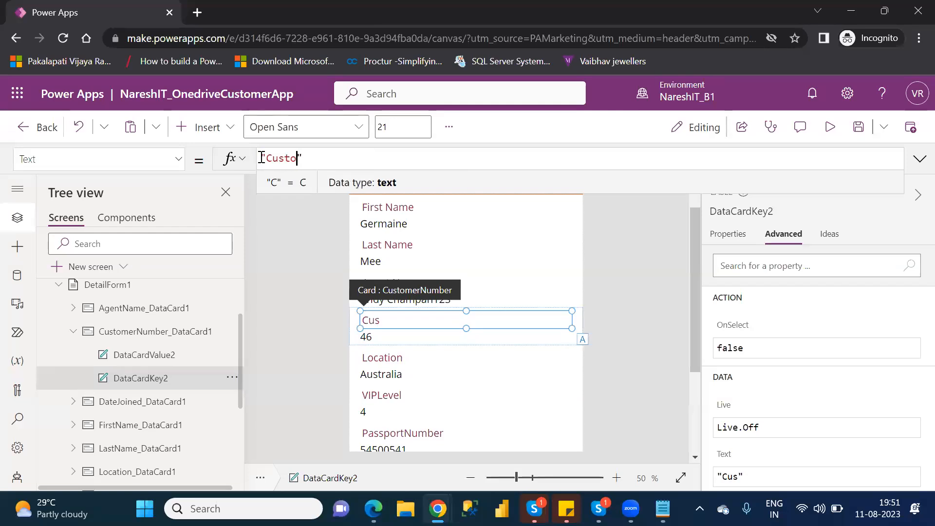
text(r No)
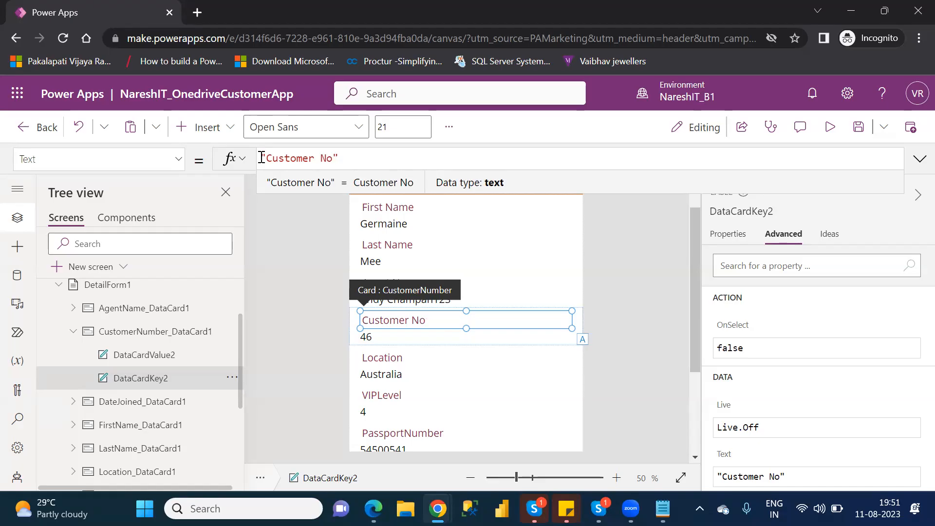
click(73, 334)
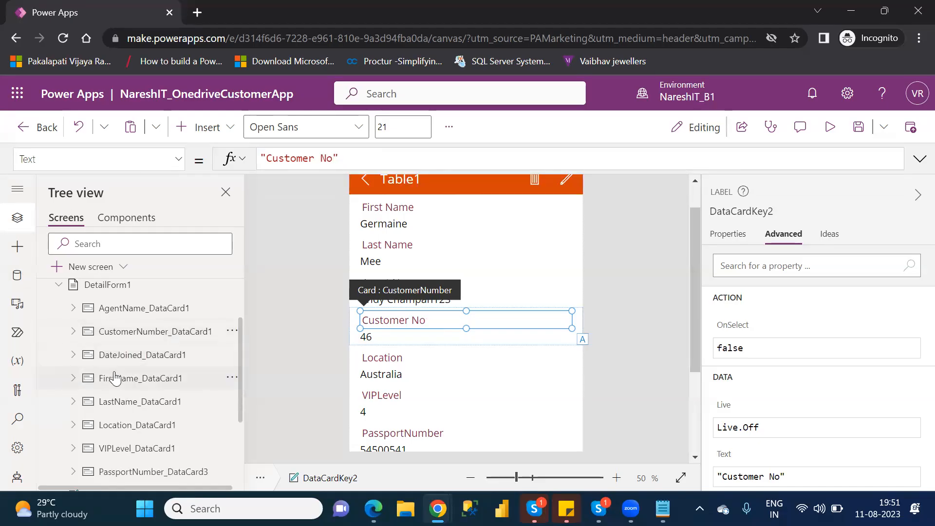
- Unlock VIPLevel_DataCard1 and set its DataCardKey8 heading Text to "VIP Level"
click(129, 450)
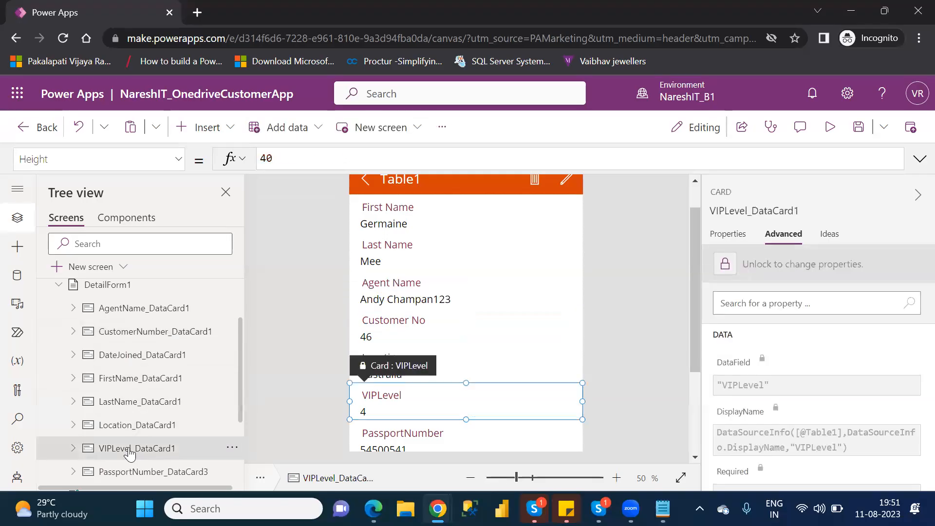
click(725, 265)
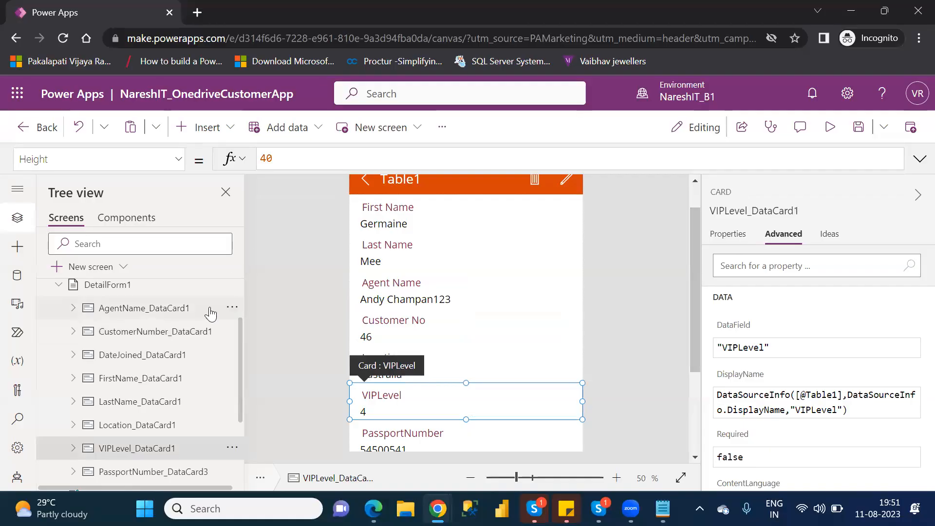
click(73, 449)
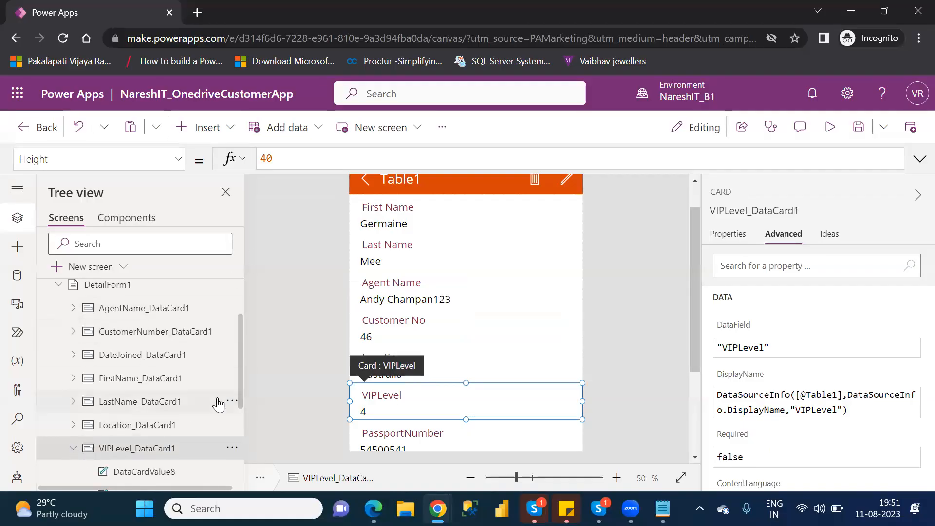
drag(240, 385, 244, 411)
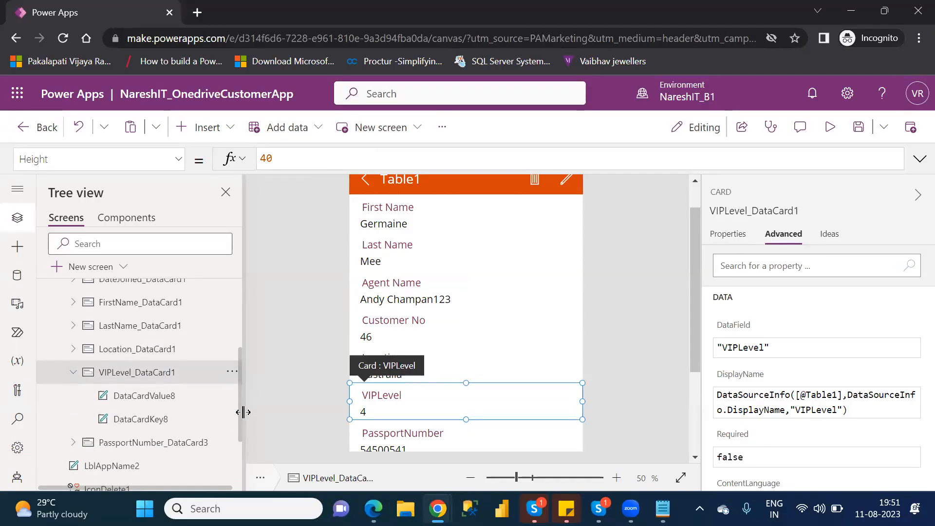
click(165, 421)
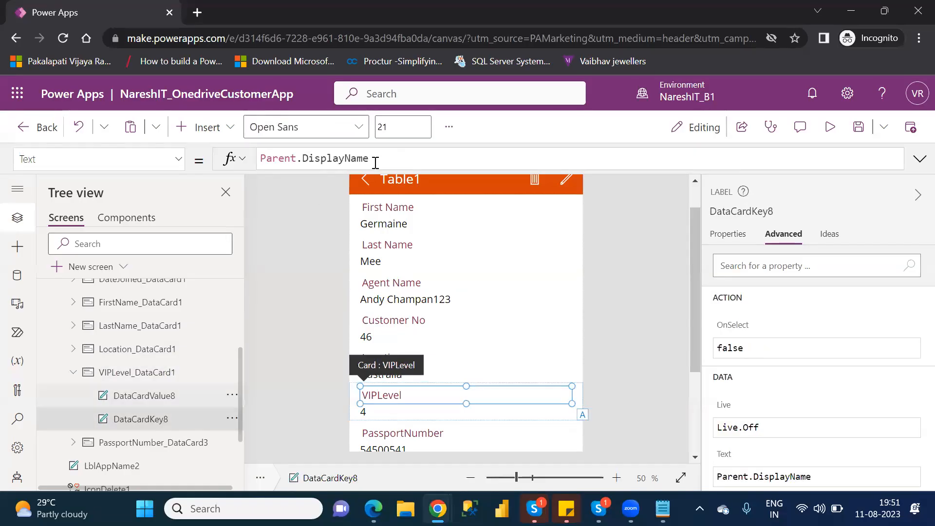
drag(377, 159, 258, 159)
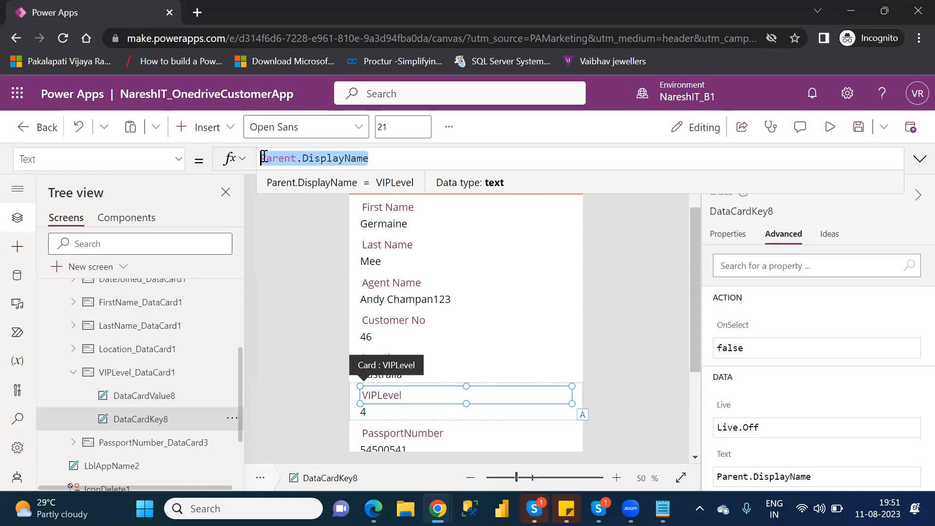
text("")
text(VIP )
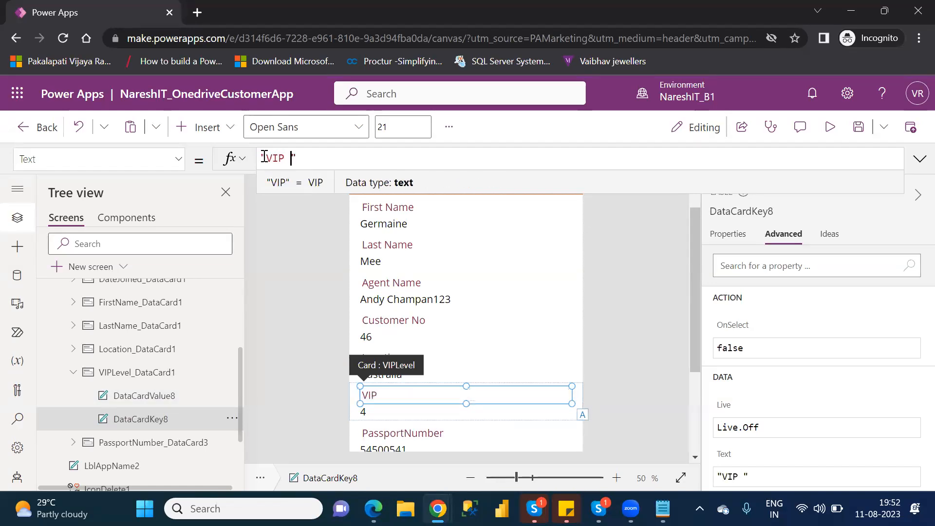
text(Level)
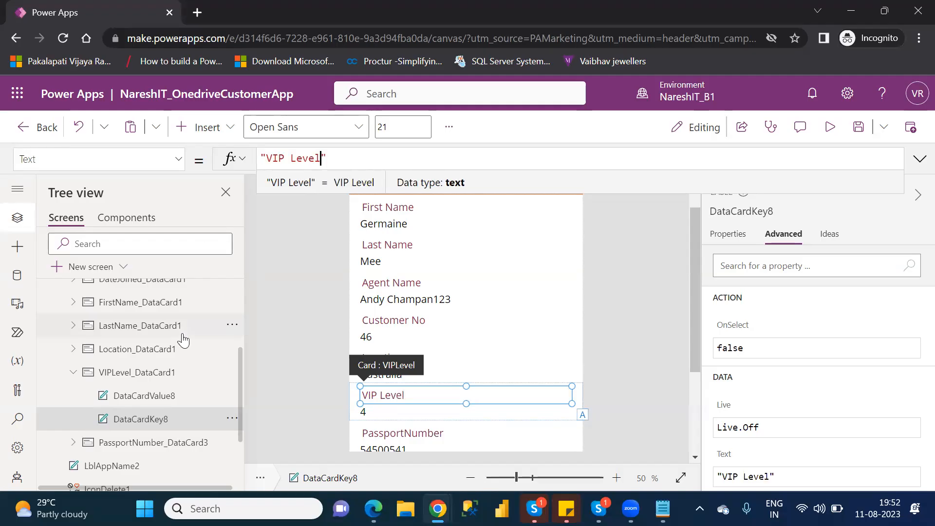
click(73, 372)
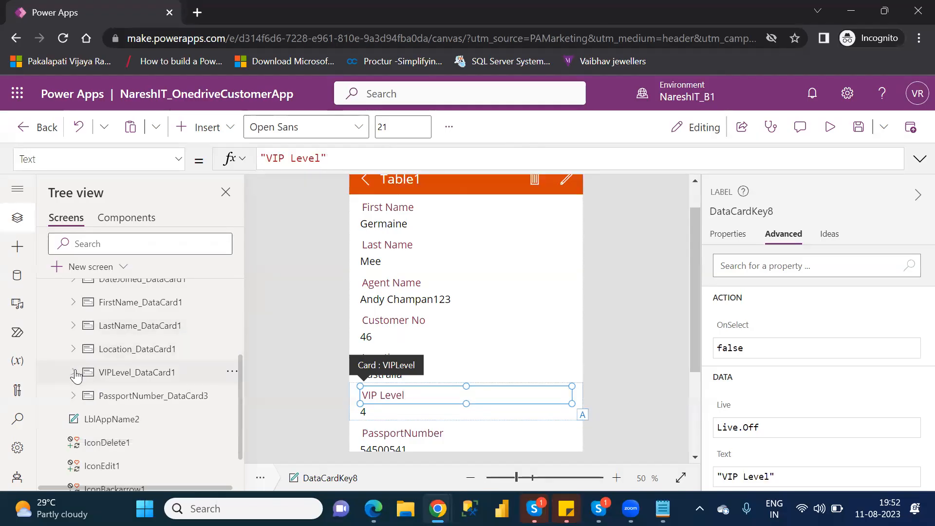
- Unlock PassportNumber_DataCard3 and replace DataCardKey17's Text with "Passport Number"
click(116, 404)
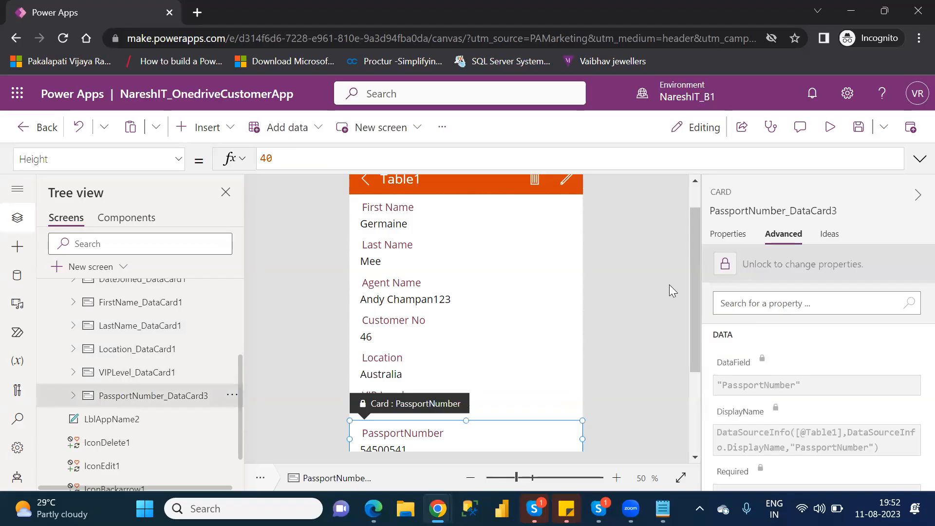
click(726, 266)
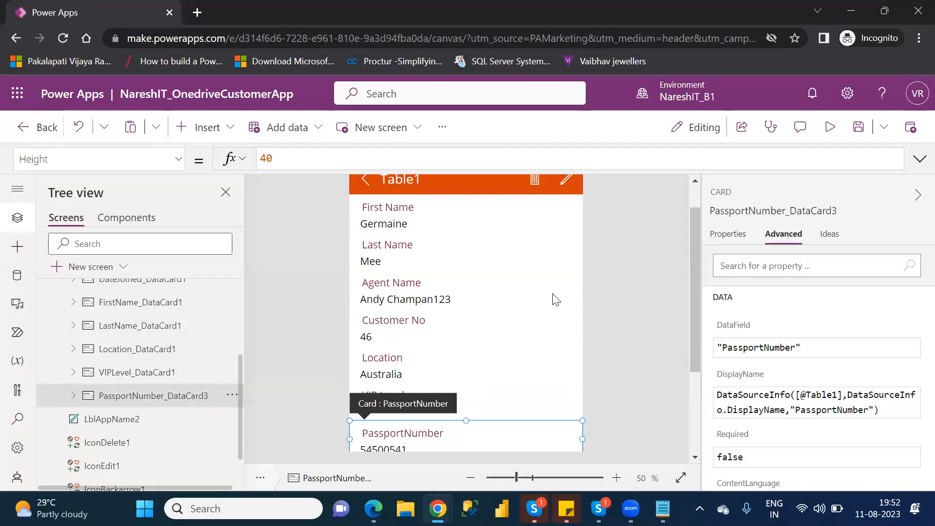
click(75, 396)
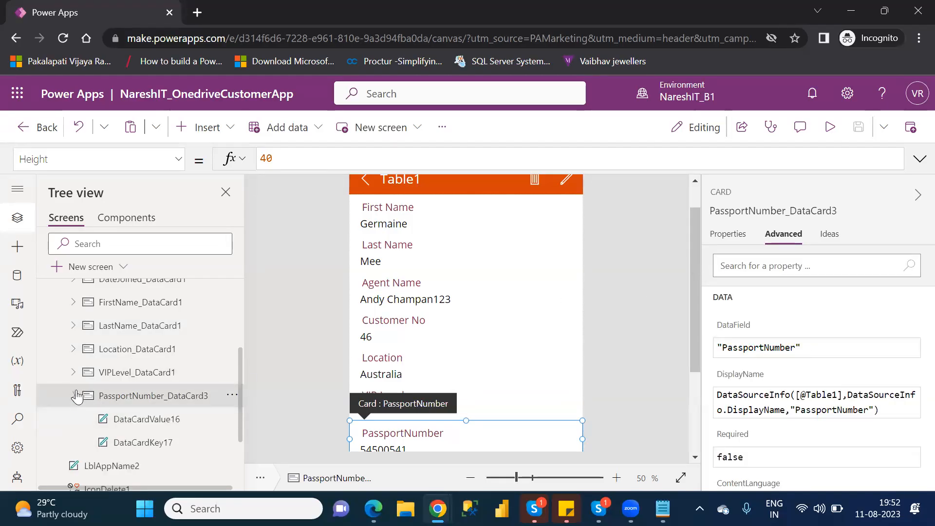
click(154, 444)
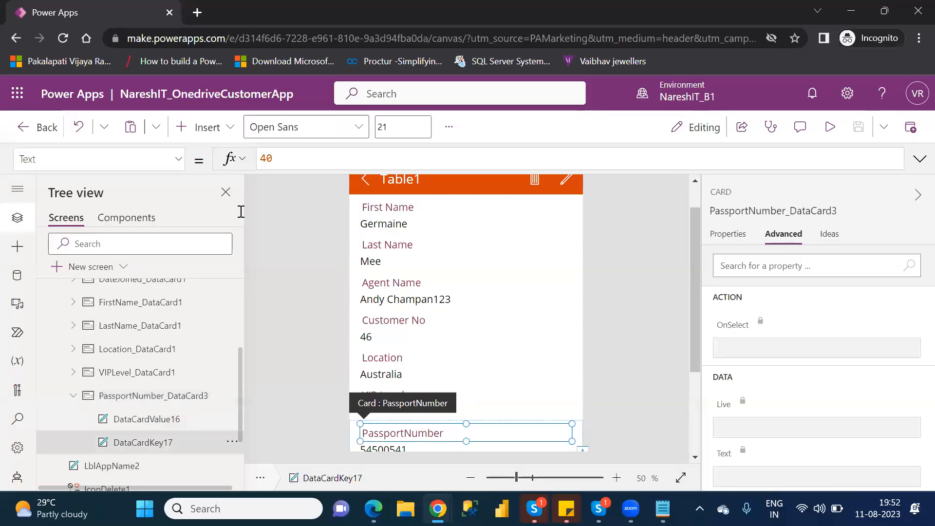
click(371, 158)
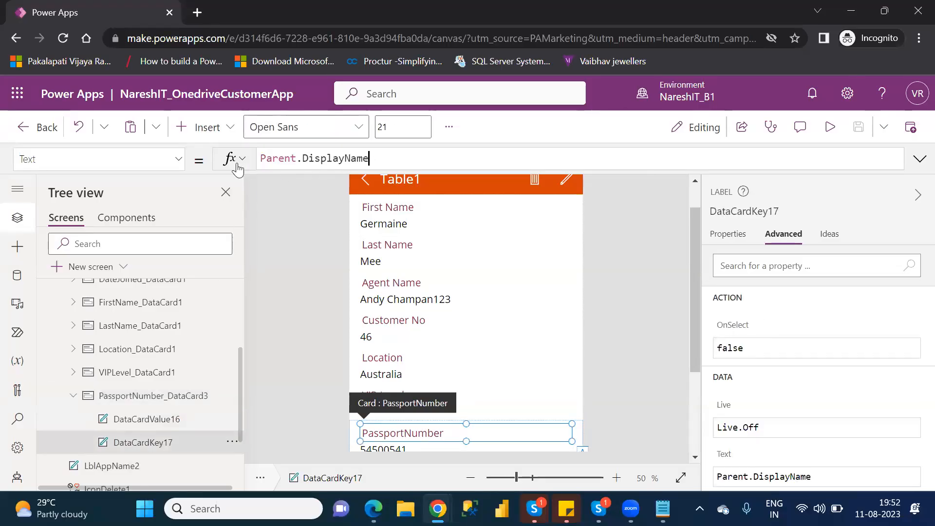
key(ctrl+a)
text("")
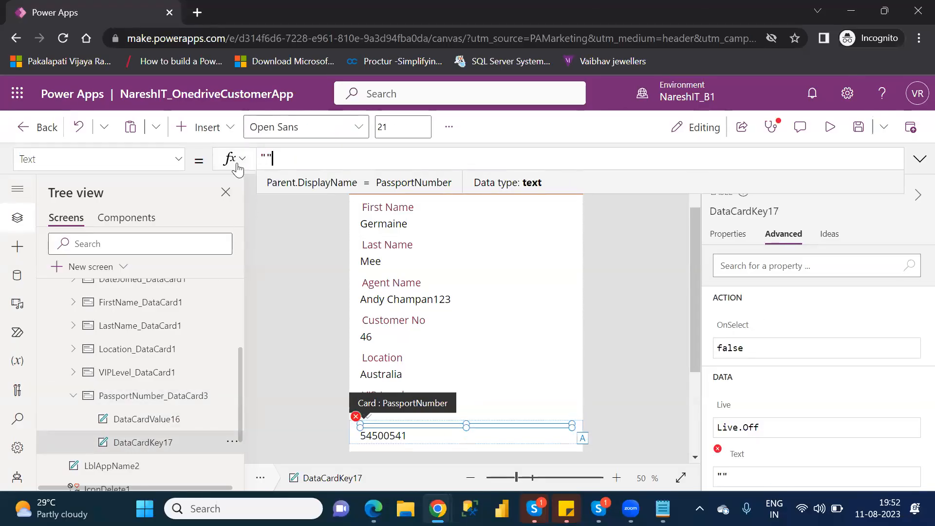
text(Pass)
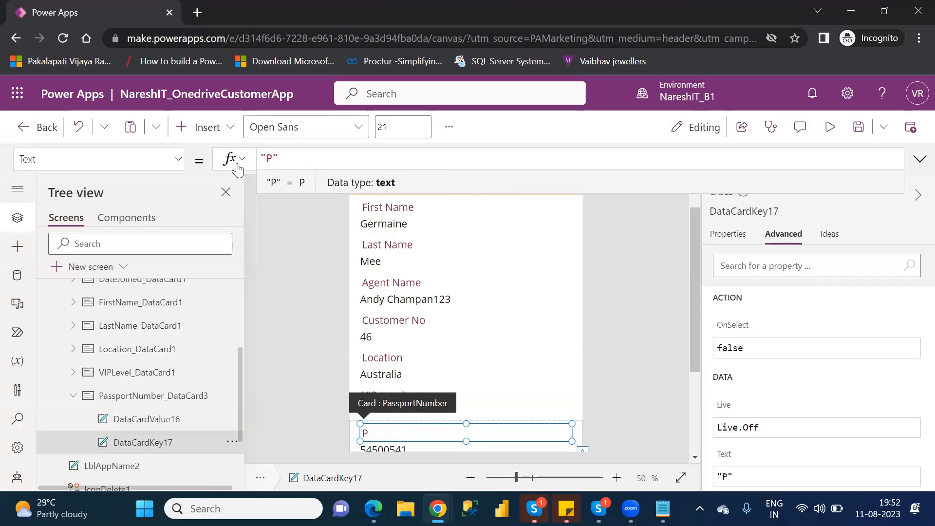
text(port N)
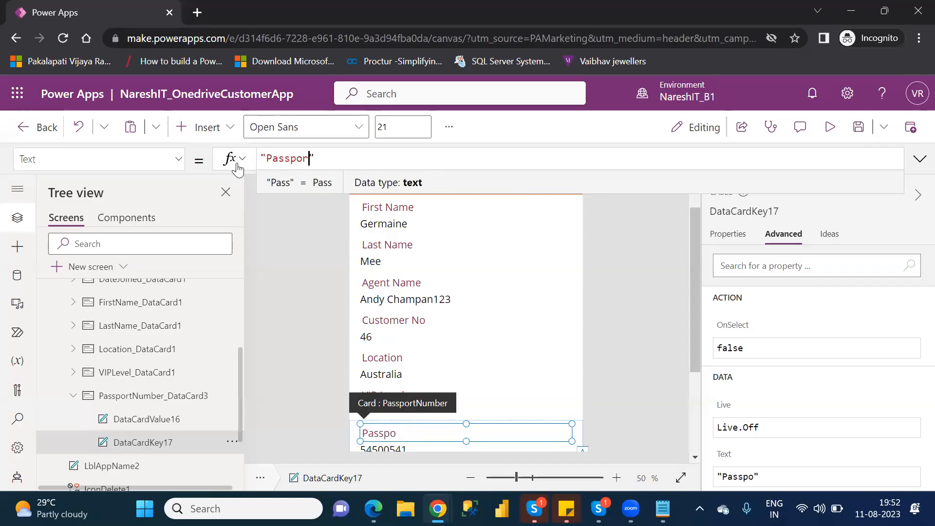
text(umber)
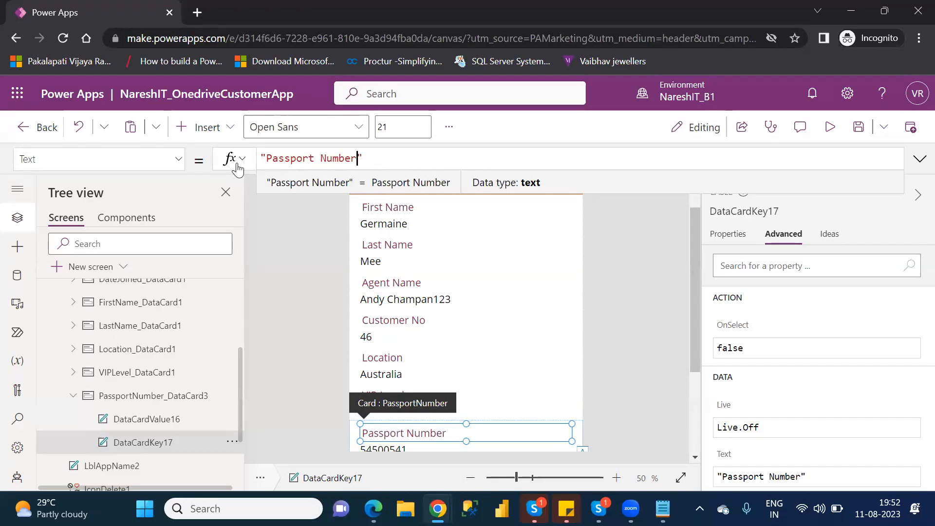
click(157, 449)
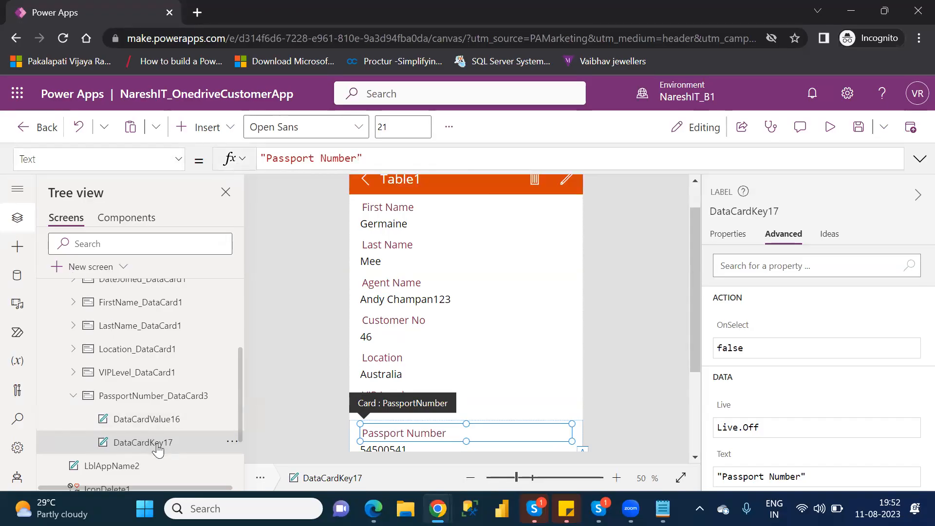
- Show DataCardKey17's Properties tab and scroll through its font, size and position settings
click(728, 236)
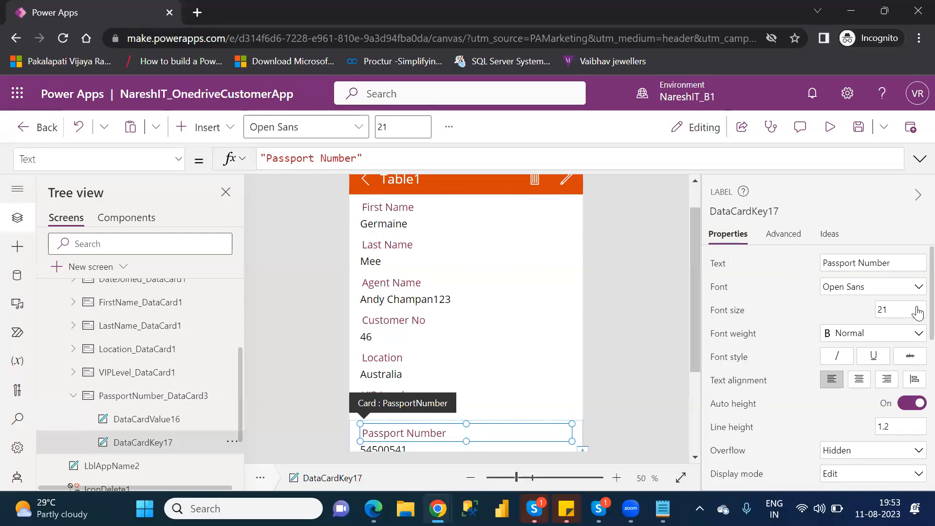
scroll(918, 312, down, 4)
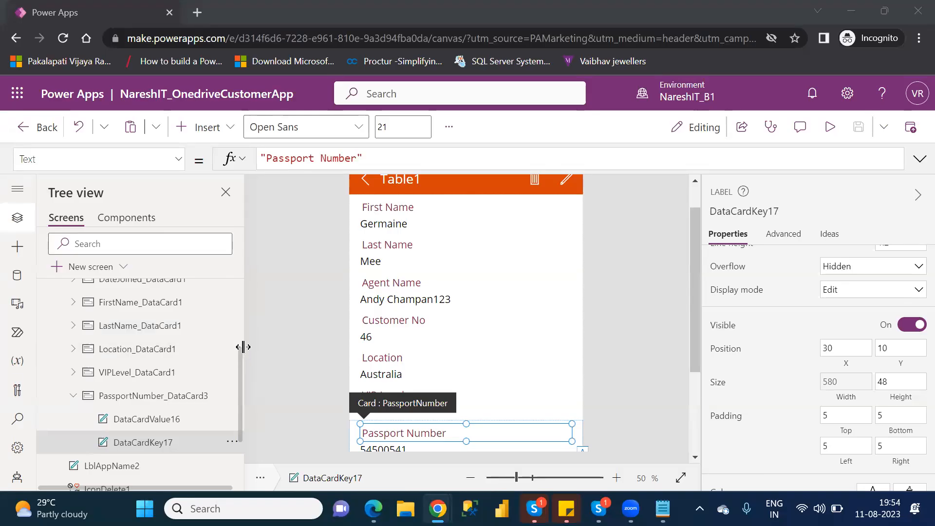
mouse_move(241, 371)
mouse_down()
mouse_move(244, 331)
mouse_move(250, 366)
mouse_up()
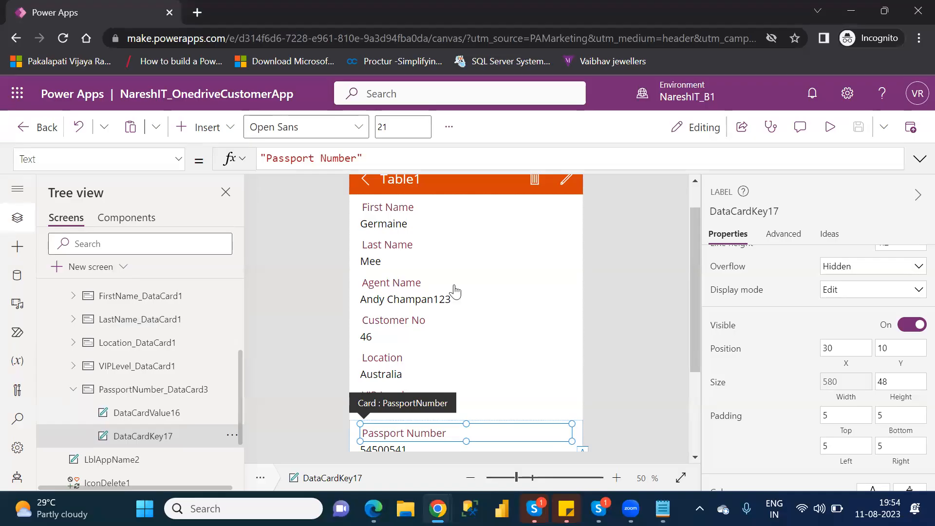
- Select the PassportNumber card and review its data properties
click(155, 391)
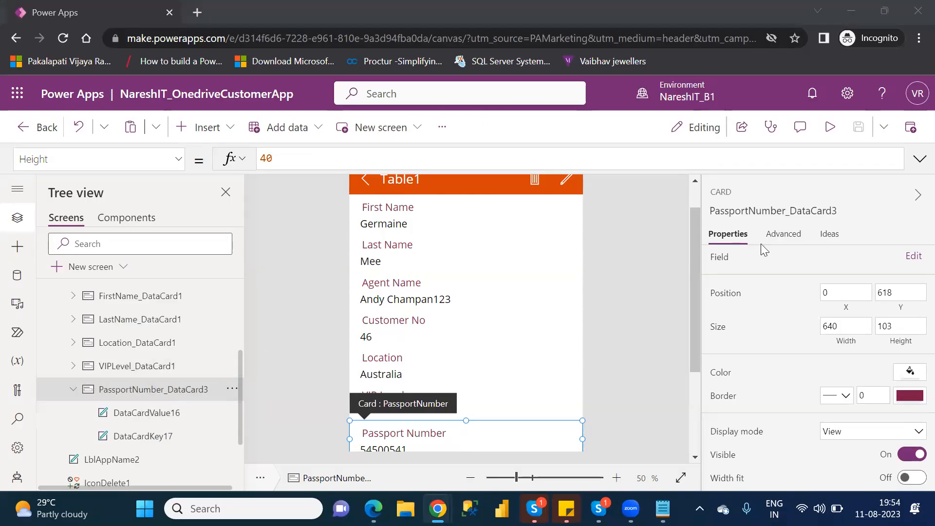
click(783, 237)
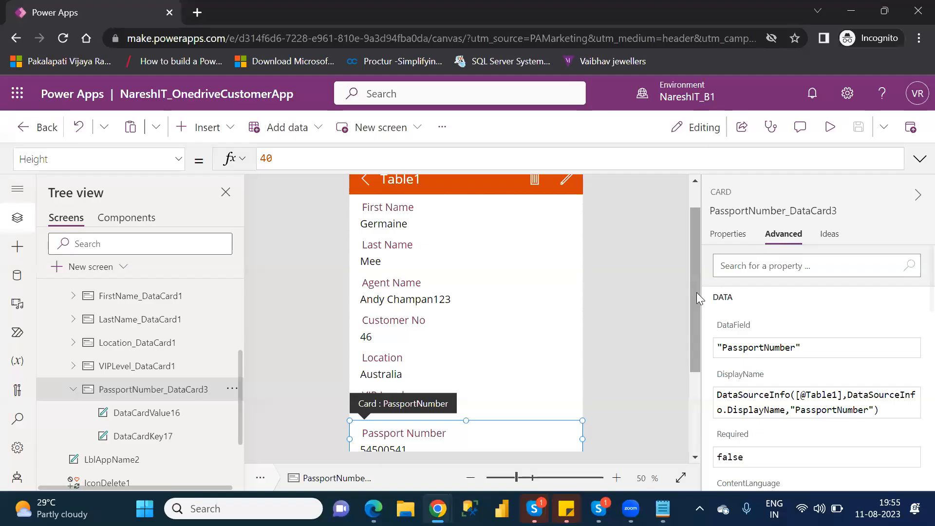
drag(696, 292, 716, 388)
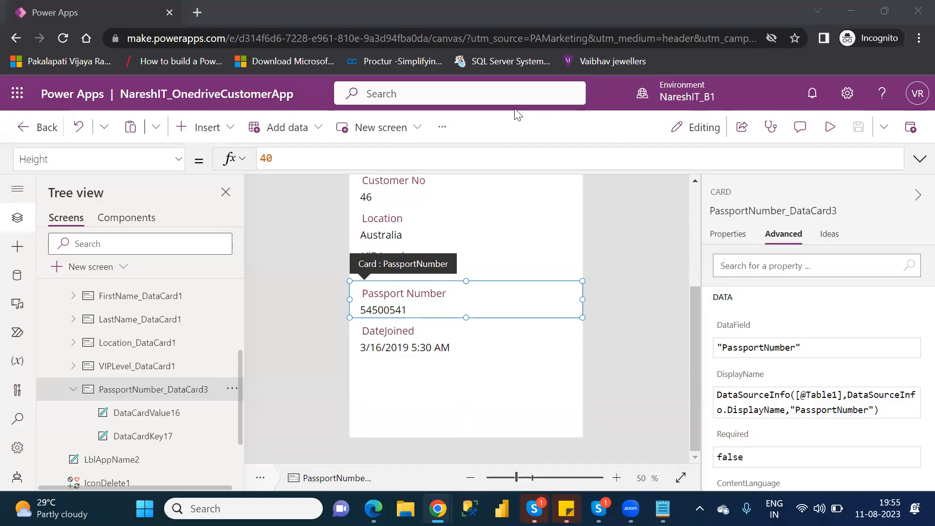
- Collapse the PassportNumber card and expand AgentName_DataCard1 in the Tree view
click(73, 390)
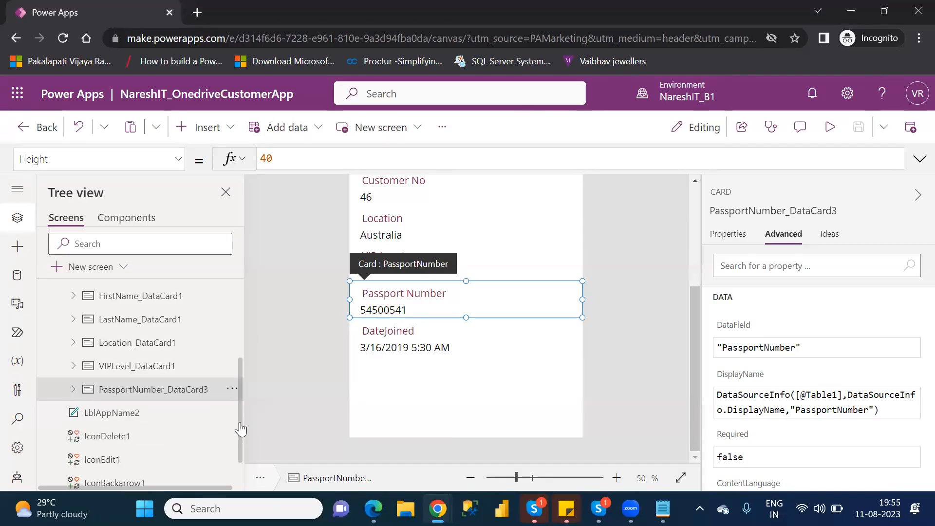
drag(241, 429, 252, 345)
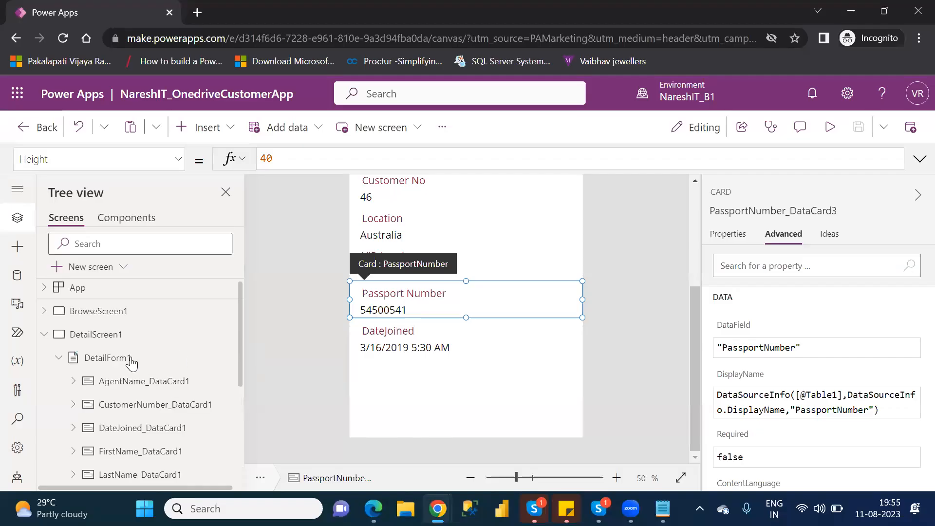
click(69, 382)
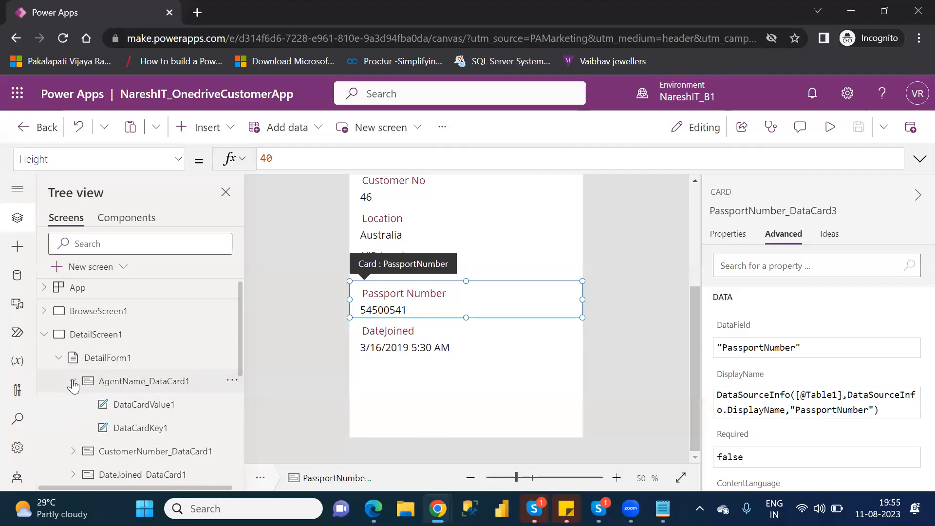
- Set DataCardValue1's Font weight to Bold, then change it back to Normal
click(169, 409)
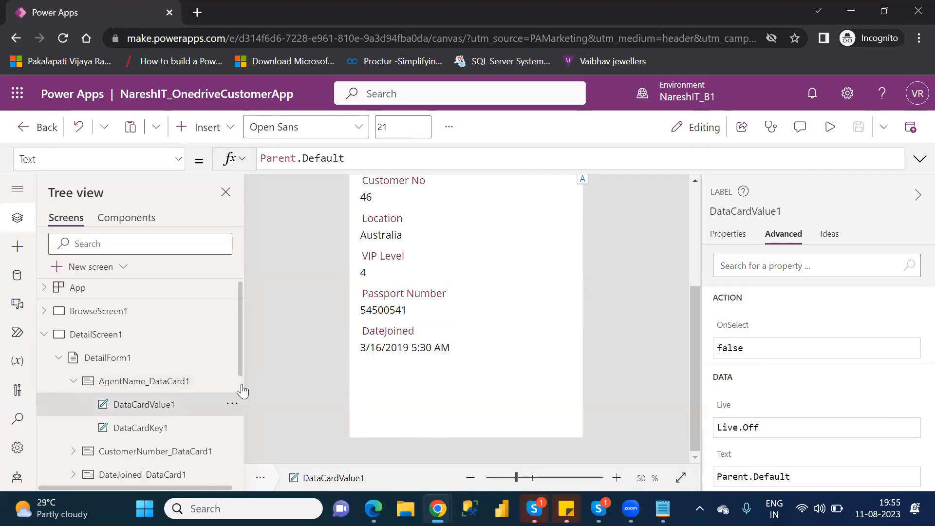
click(715, 237)
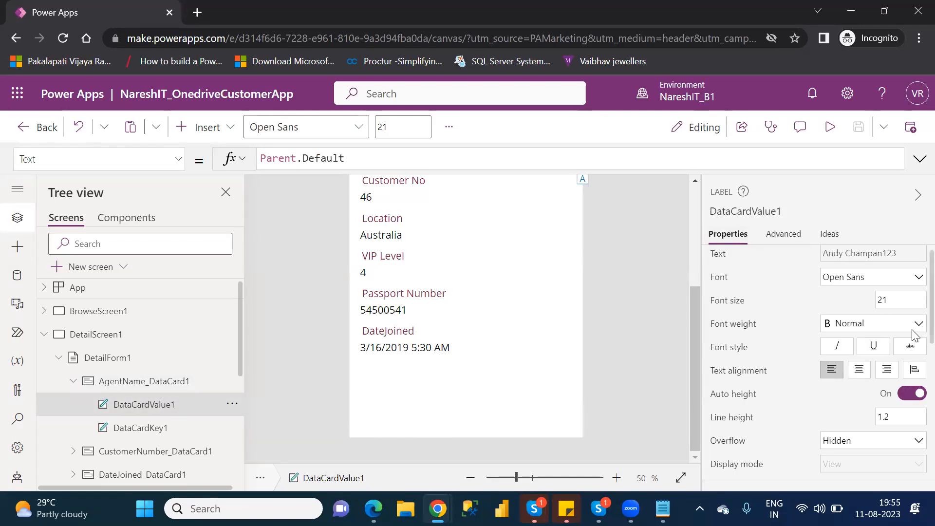
scroll(918, 312, down, 1)
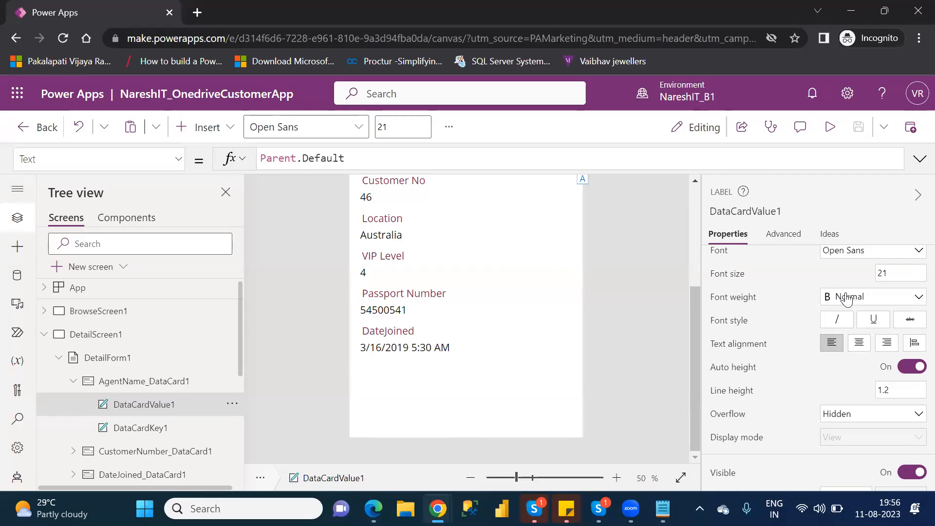
click(847, 298)
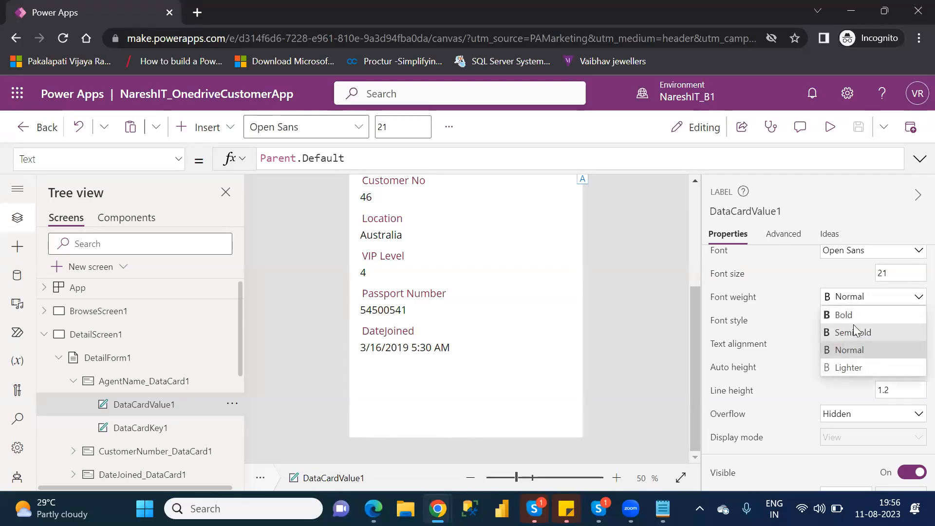
click(853, 317)
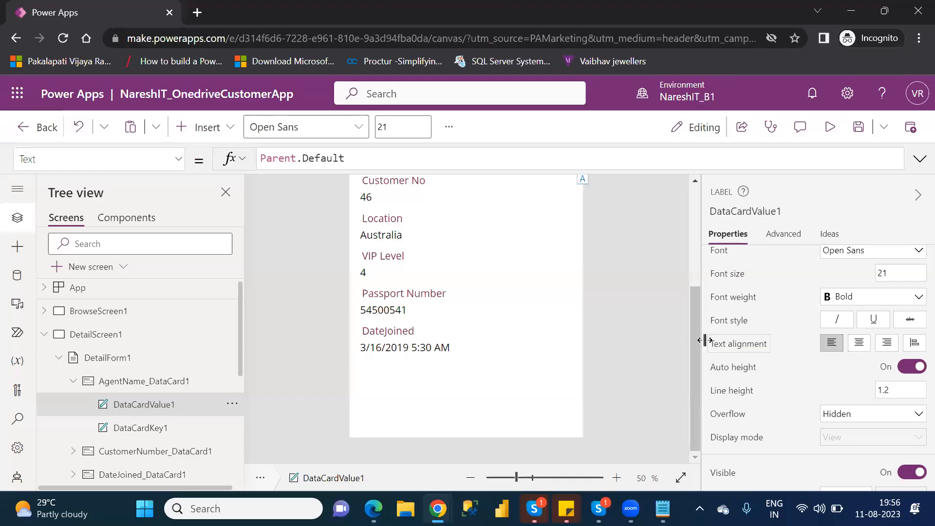
drag(697, 341, 698, 281)
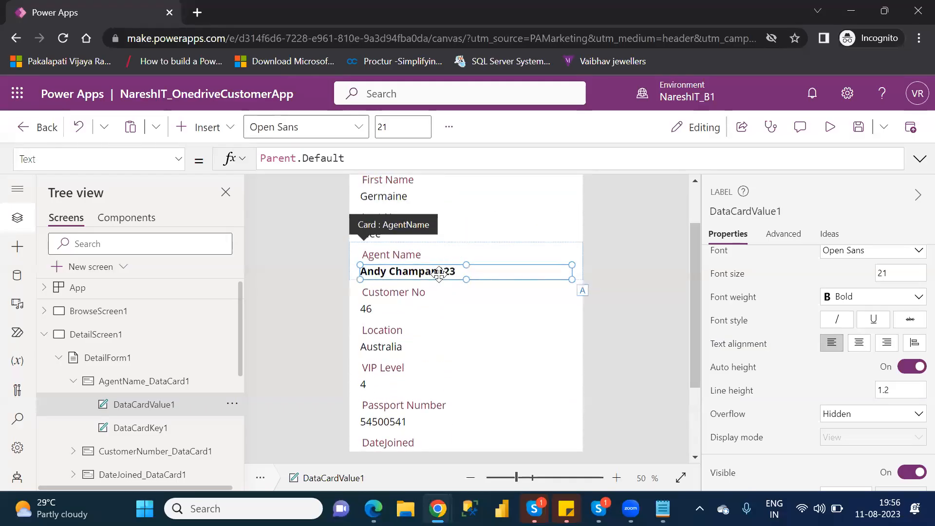
click(852, 302)
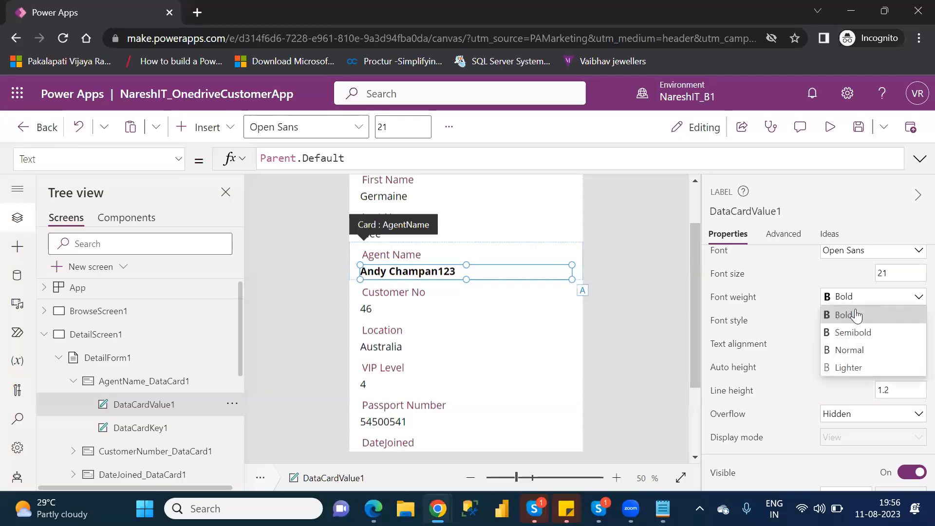
click(851, 344)
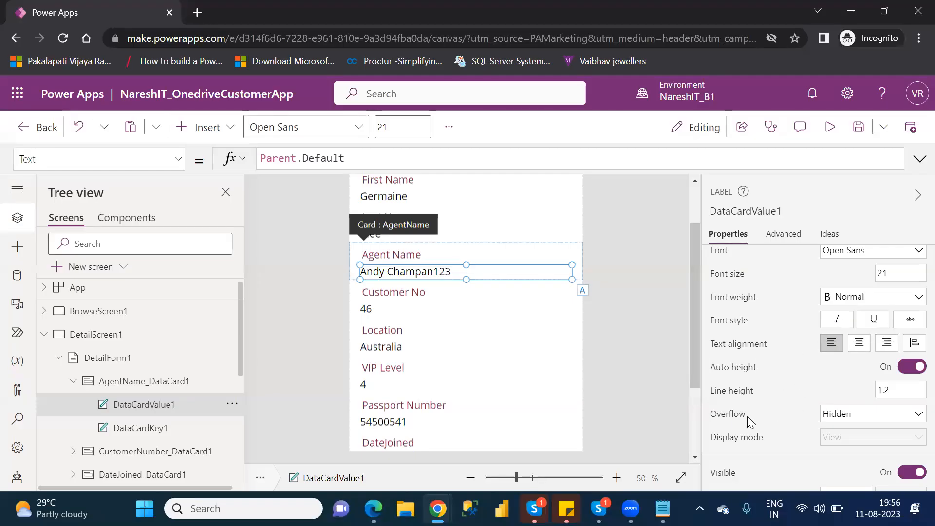
click(862, 422)
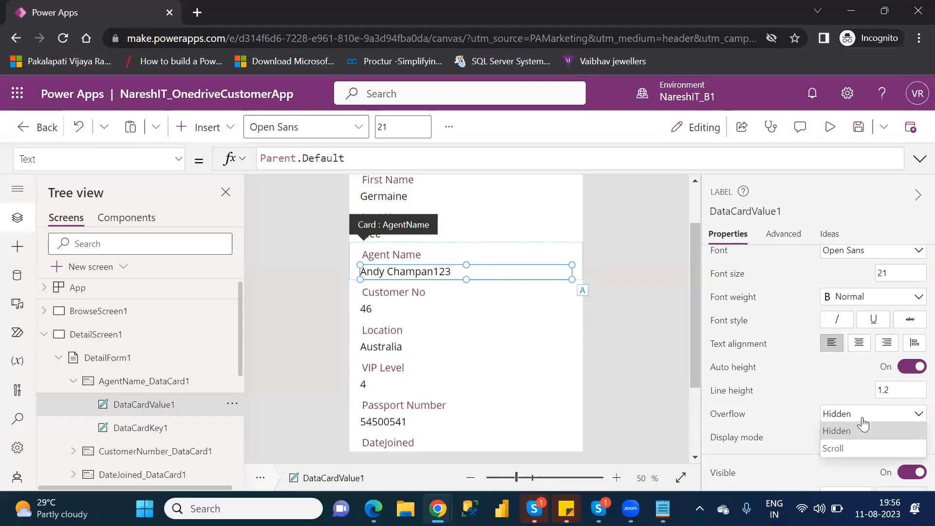
click(837, 450)
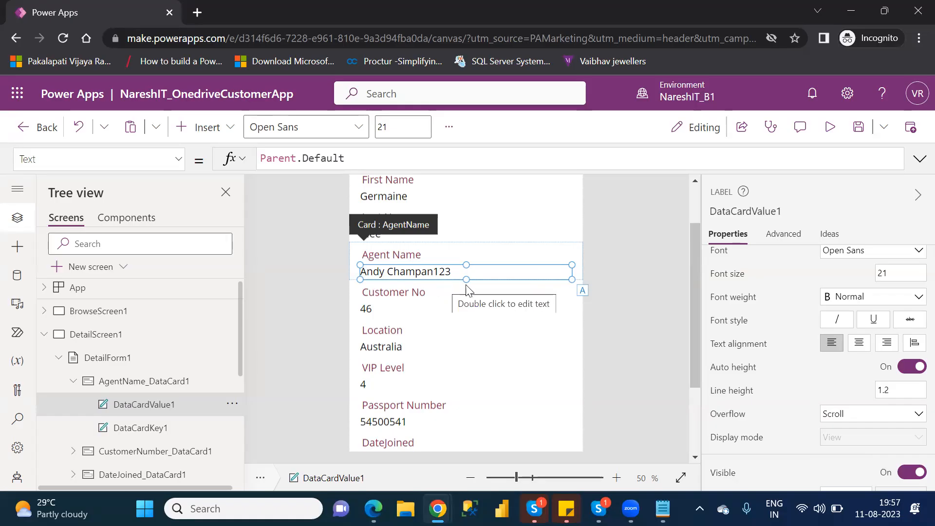
click(858, 418)
click(855, 432)
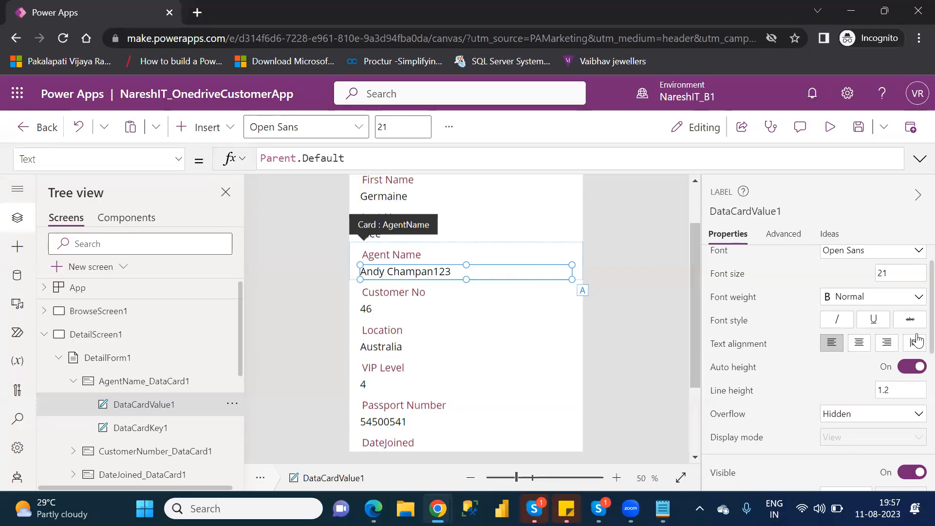
scroll(916, 339, down, 2)
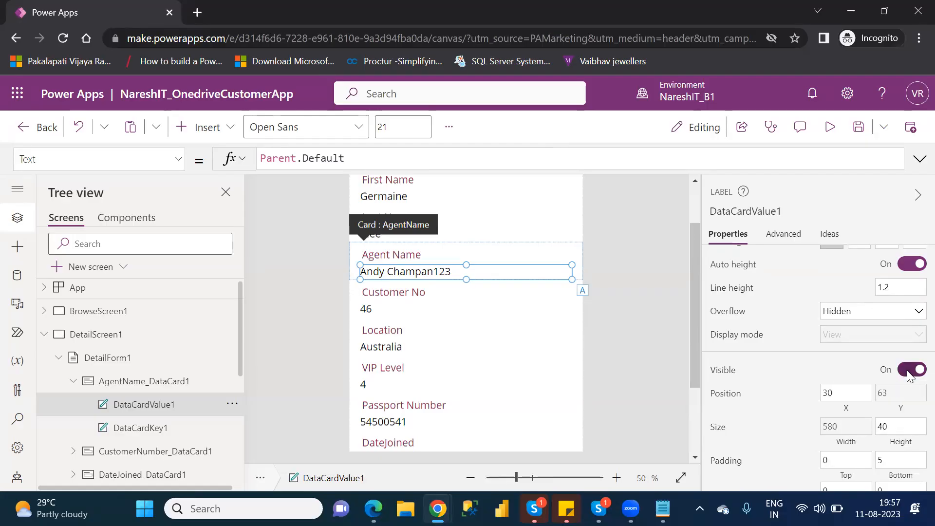
- Turn DataCardValue1's Visible off and back on so the Agent Name value still shows
click(907, 371)
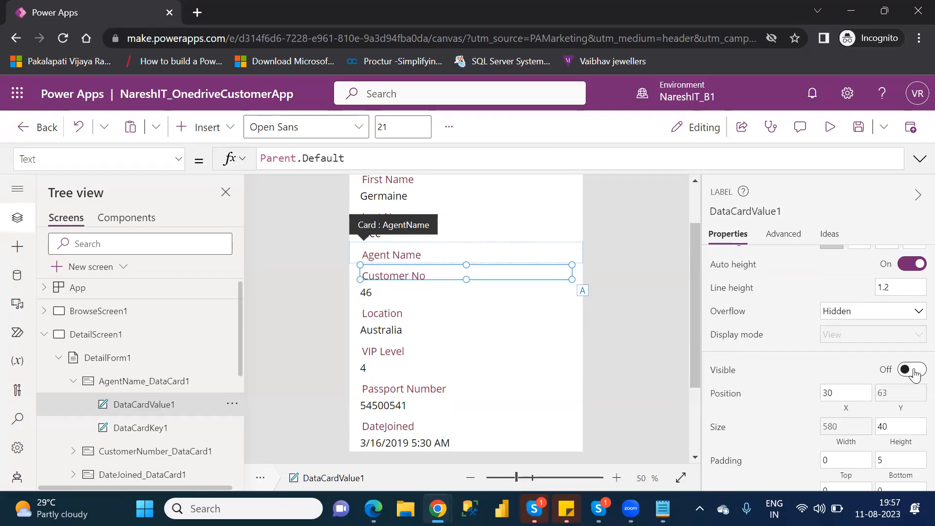
click(914, 372)
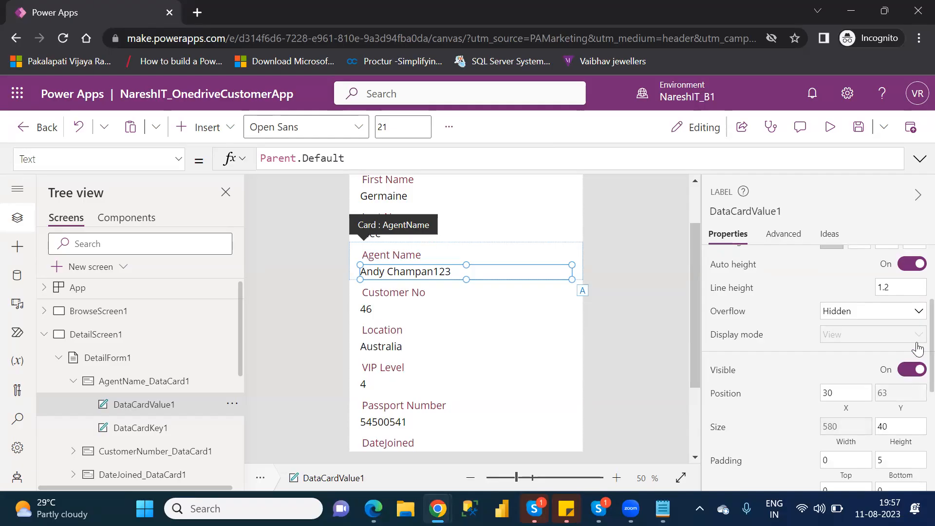
scroll(917, 349, down, 5)
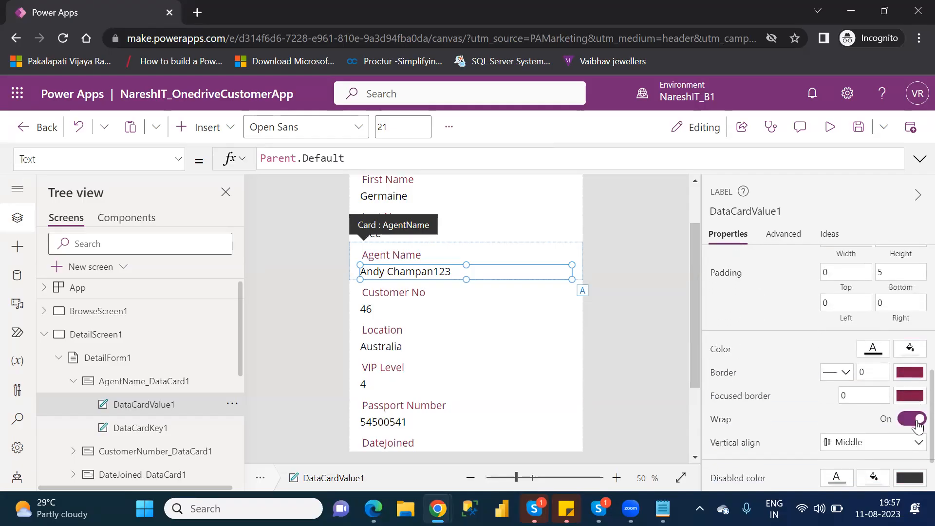
scroll(918, 425, down, 1)
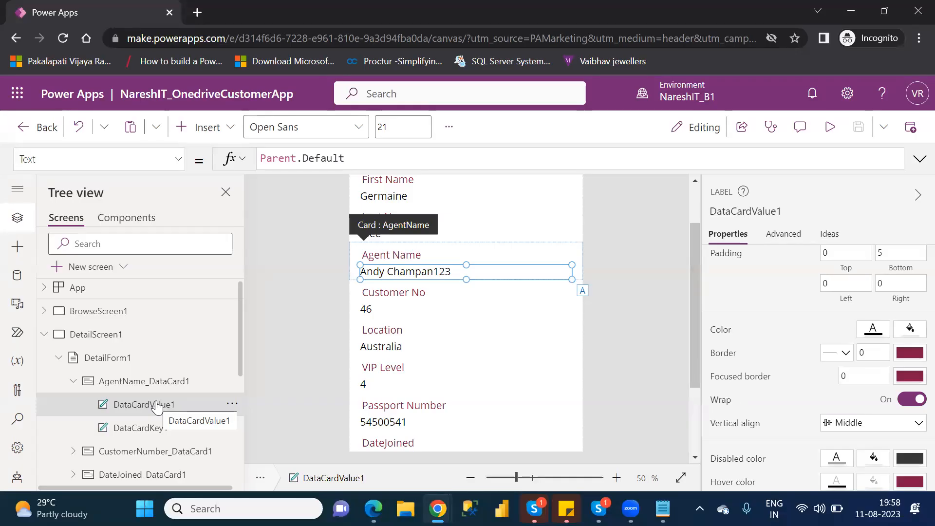
- Select the LastName_DataCard1 card on the detail form
click(697, 199)
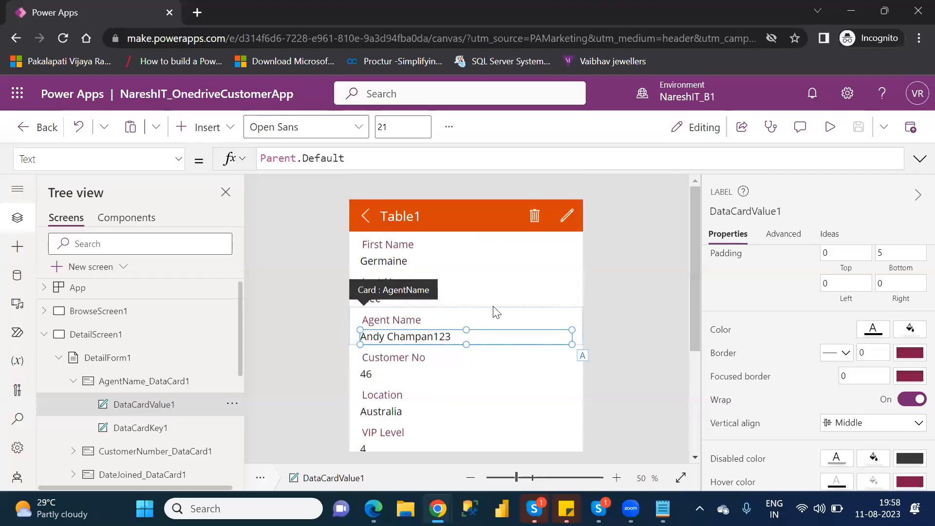
click(526, 288)
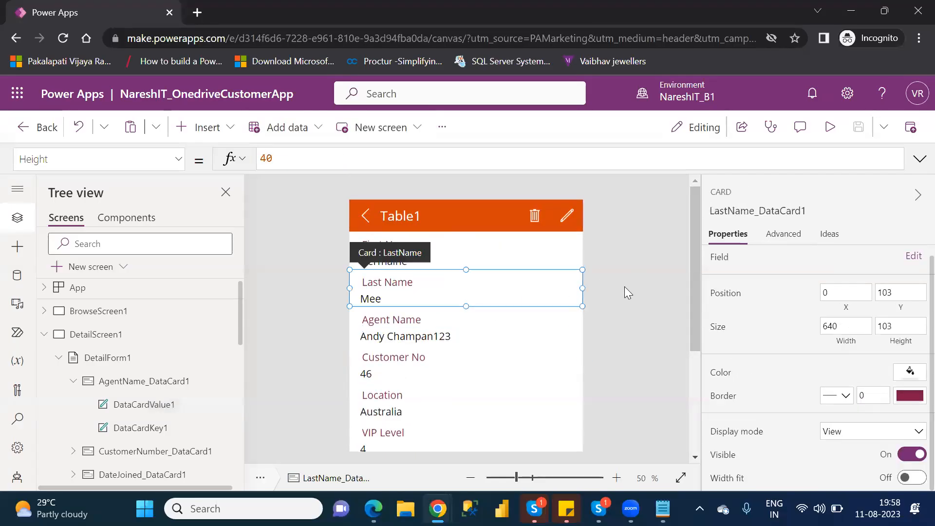
drag(694, 274, 714, 350)
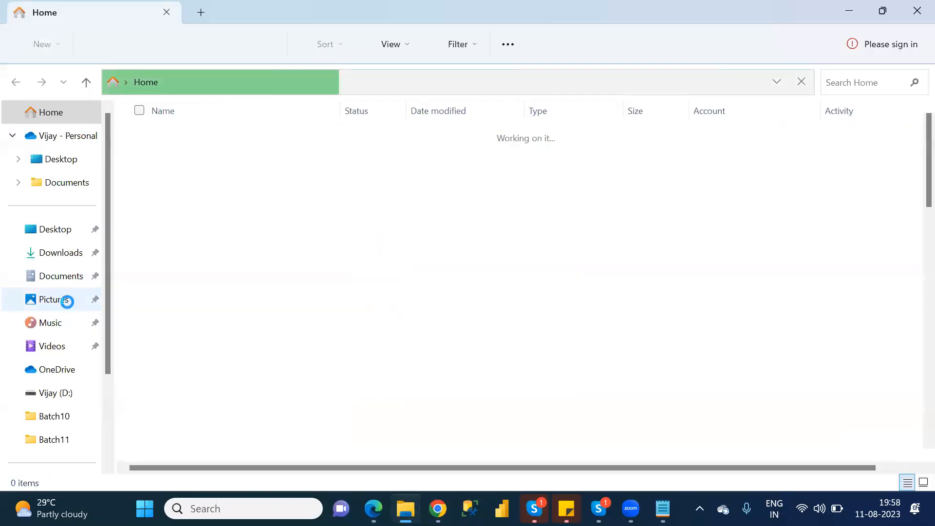
- Open Customers.xlsx from the personal OneDrive folder
click(67, 141)
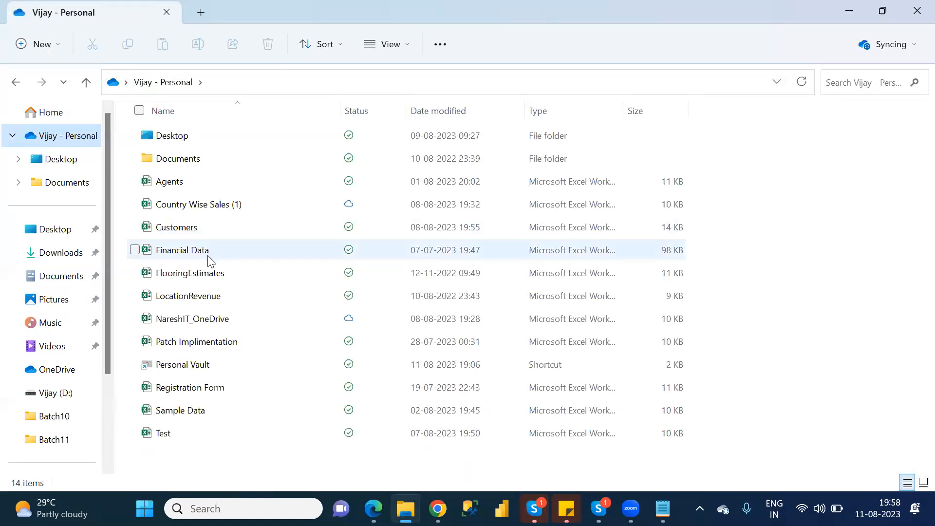
double_click(184, 229)
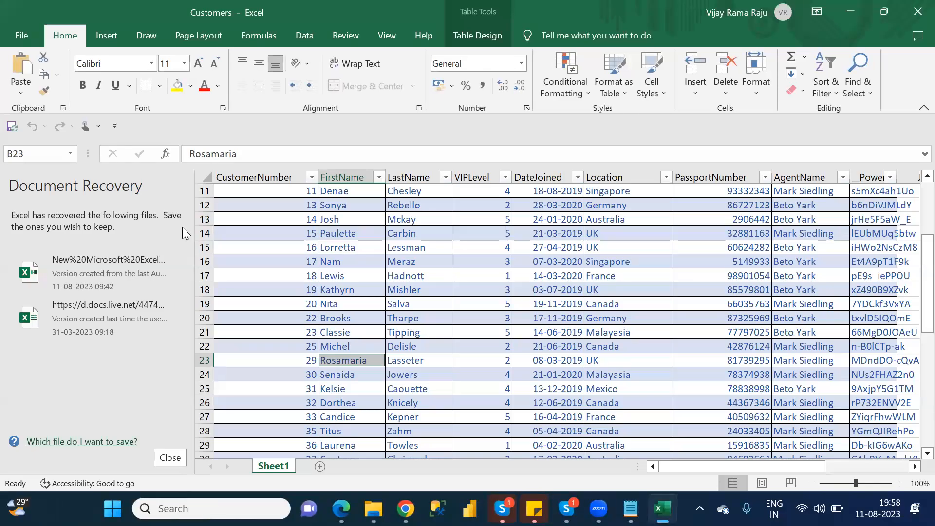
- Close the Document Recovery pane and select the DateJoined column
click(170, 459)
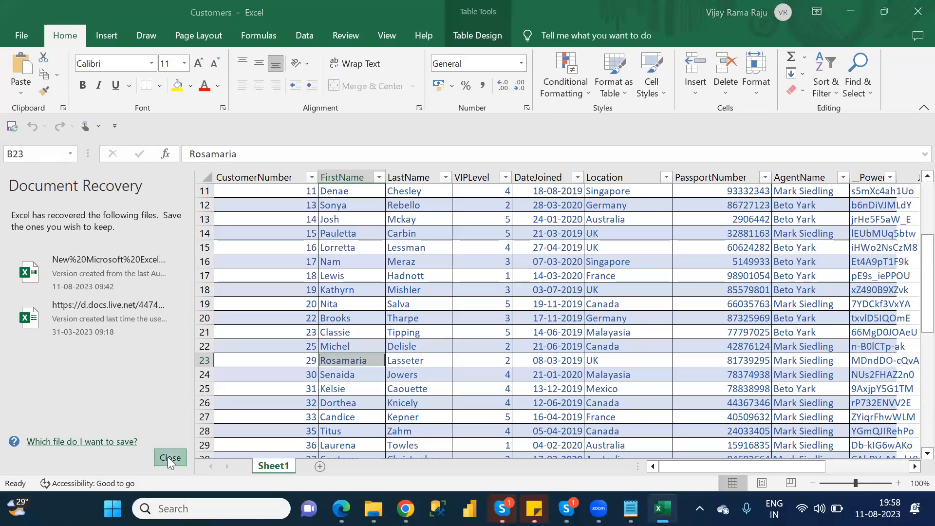
click(336, 246)
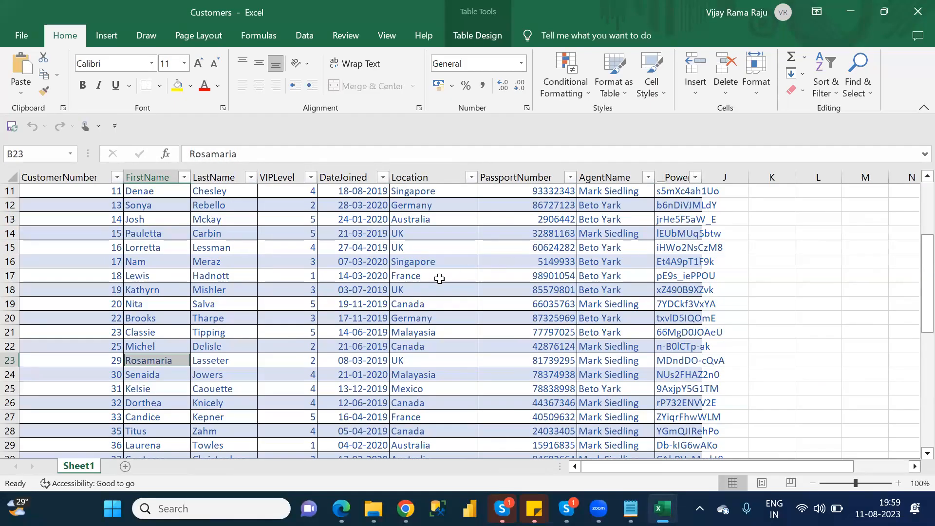
click(360, 173)
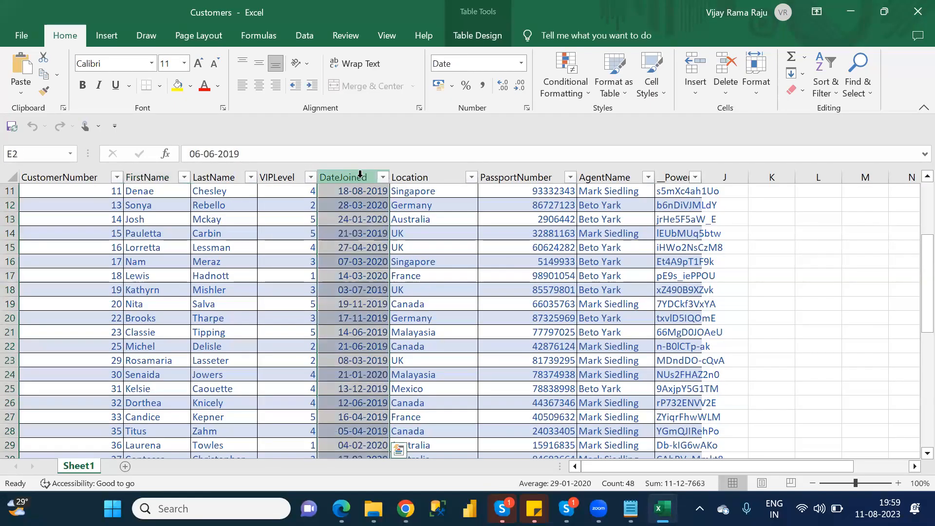
- Check the Date-formatted values in cells E16 and E12, such as 28-03-2020
click(364, 261)
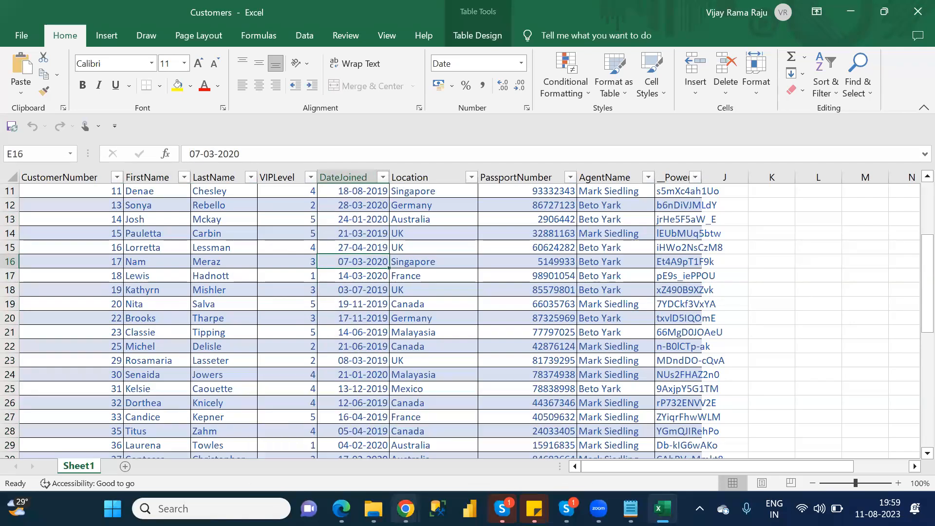
mouse_move(405, 509)
click(448, 447)
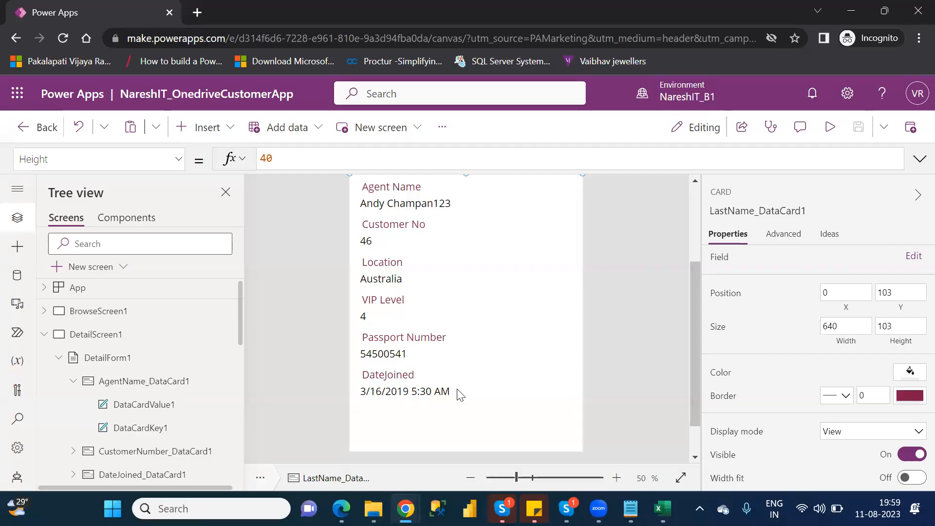
key(alt+Tab)
click(374, 205)
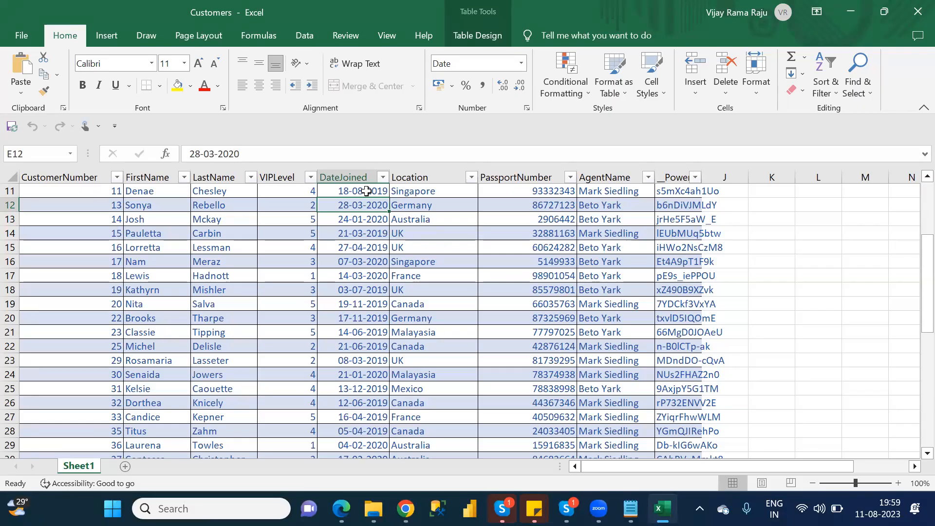
- Apply Short Date to E12, then browse the General, Number and Accounting format options
click(522, 62)
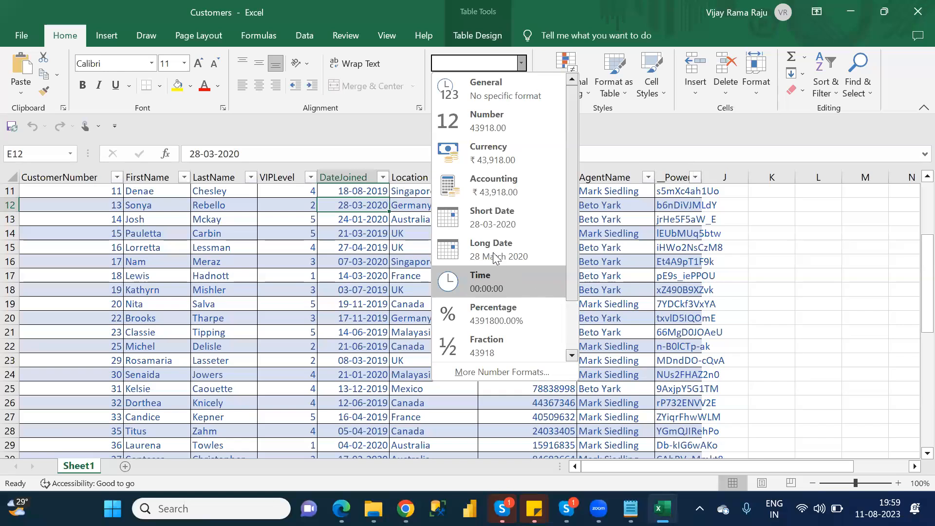
click(482, 214)
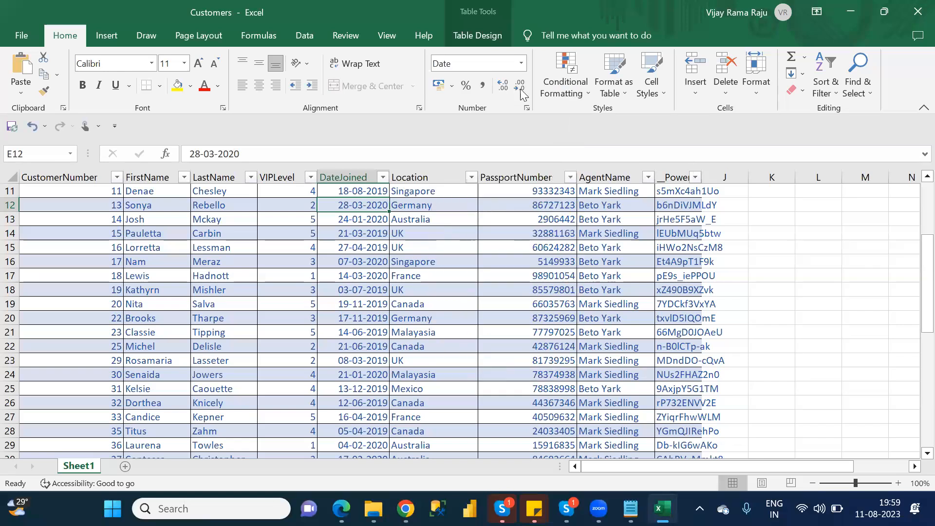
click(522, 63)
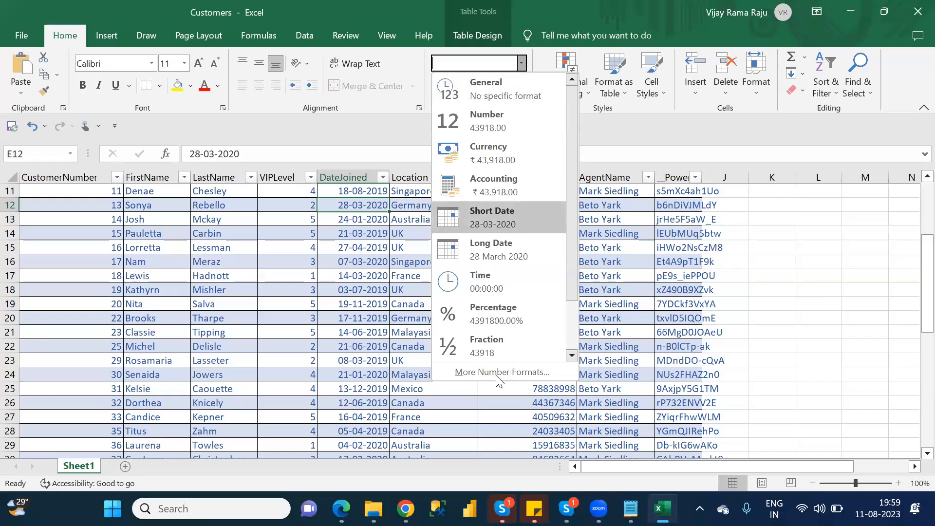
click(498, 379)
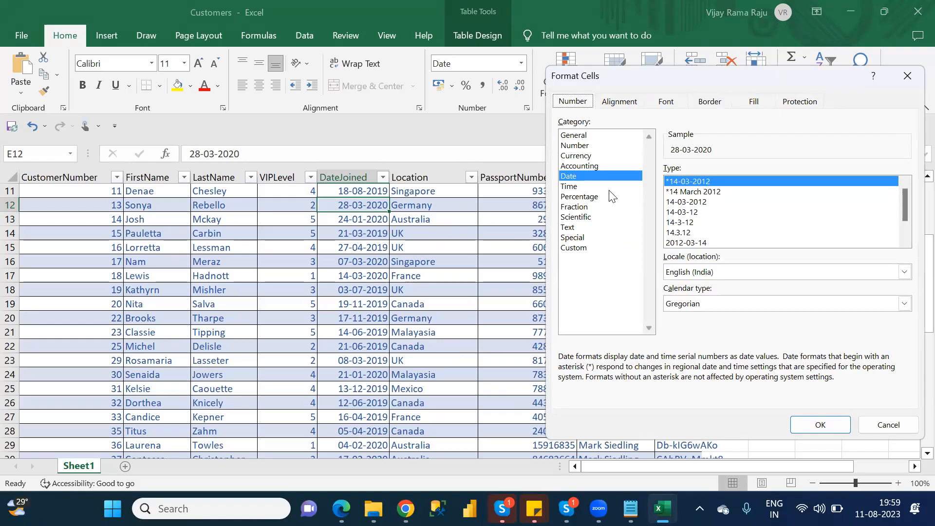
click(579, 137)
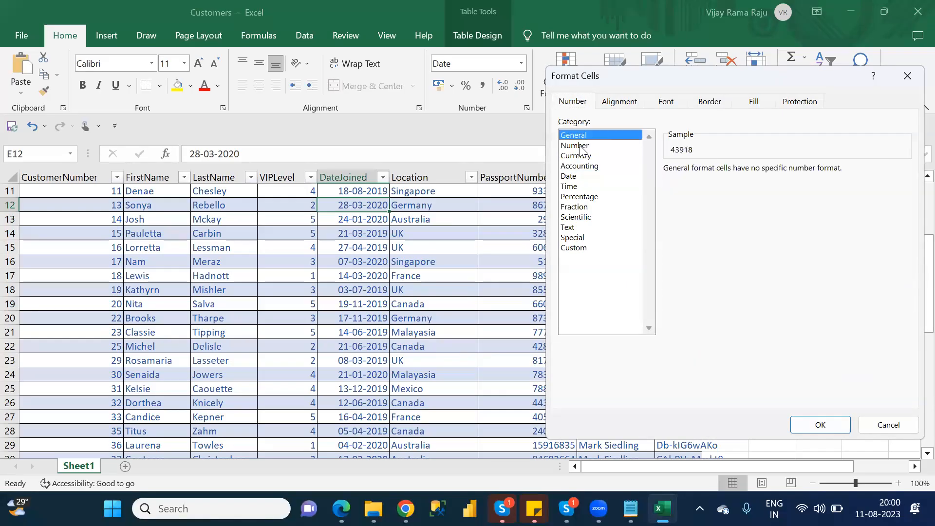
click(582, 146)
click(585, 166)
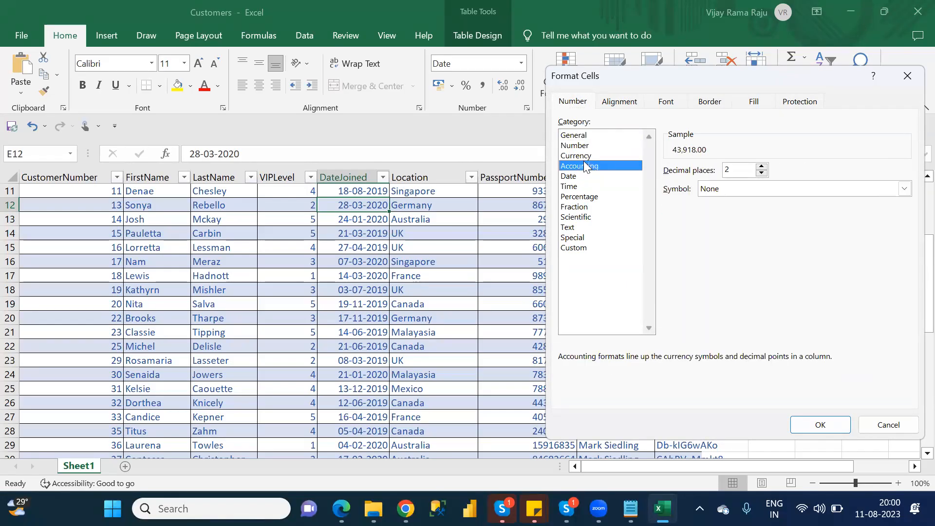
- Set E12 to the Time format so it displays 00:00:00
click(586, 177)
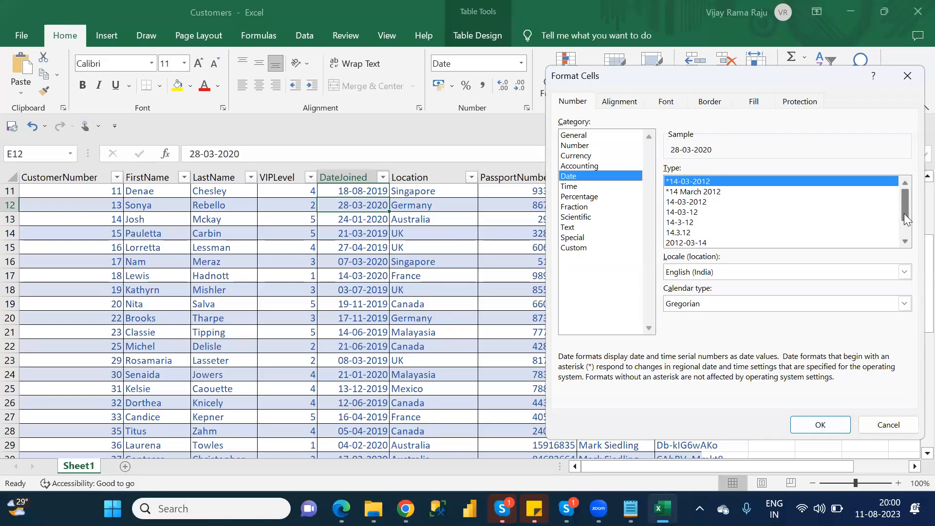
drag(904, 214, 907, 226)
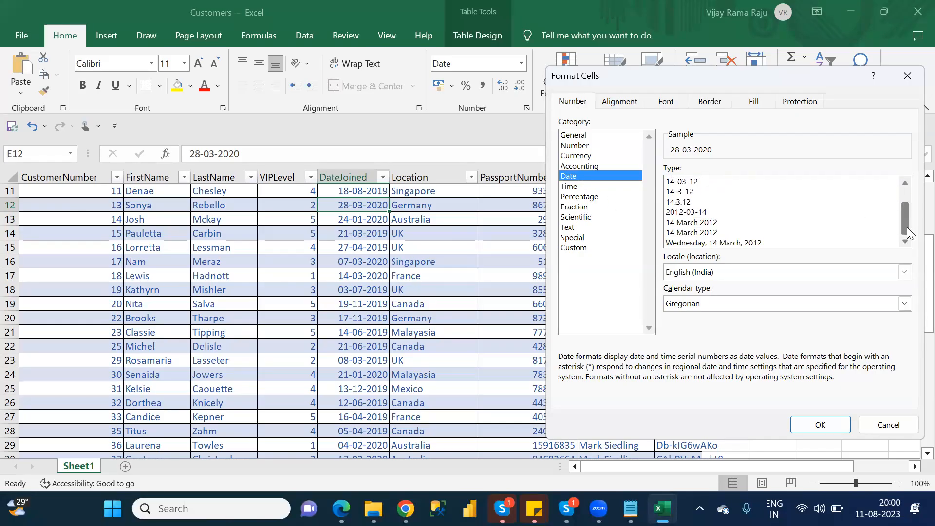
click(599, 190)
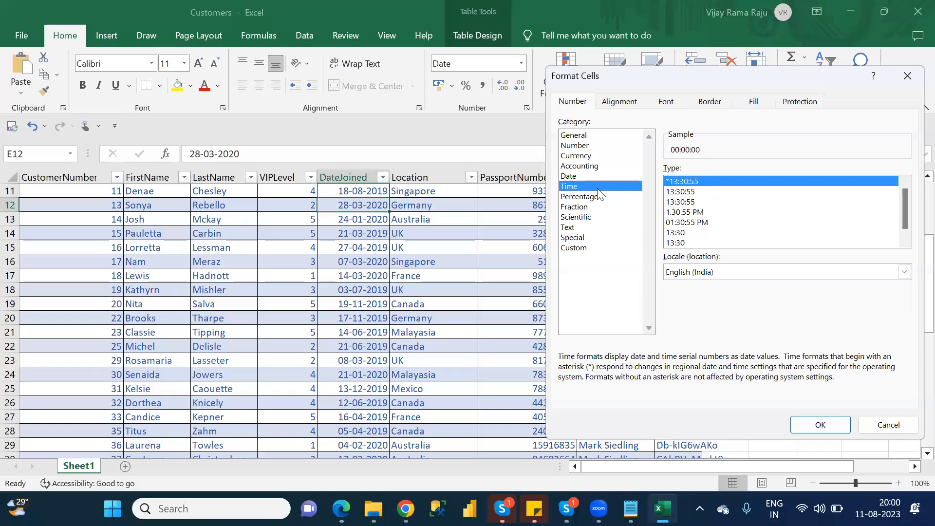
click(823, 426)
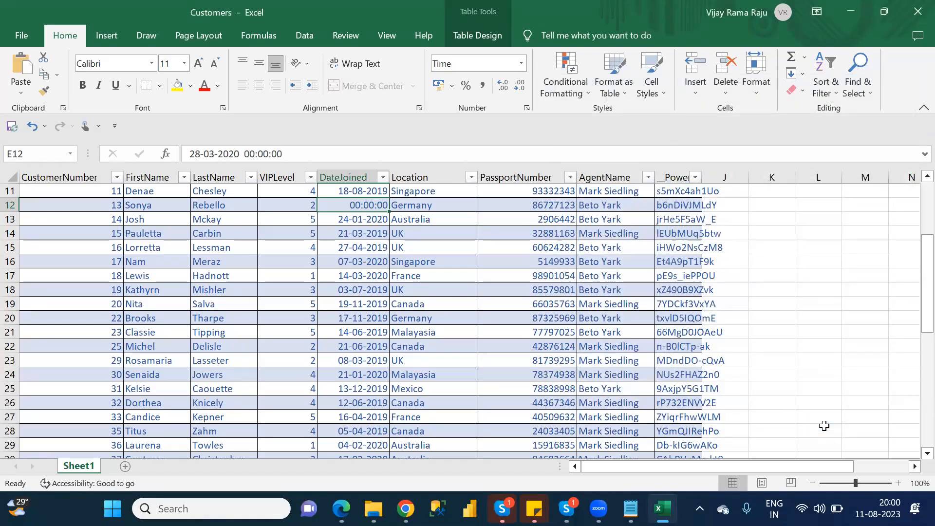
- Undo the Time format to restore 28-03-2020 in E12 and return to Power Apps
key(ctrl+z)
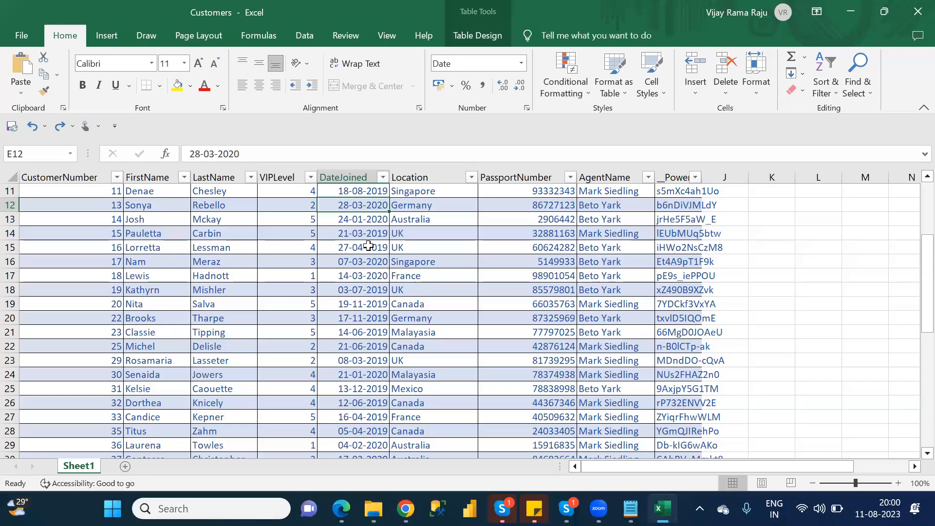
key(alt+Tab)
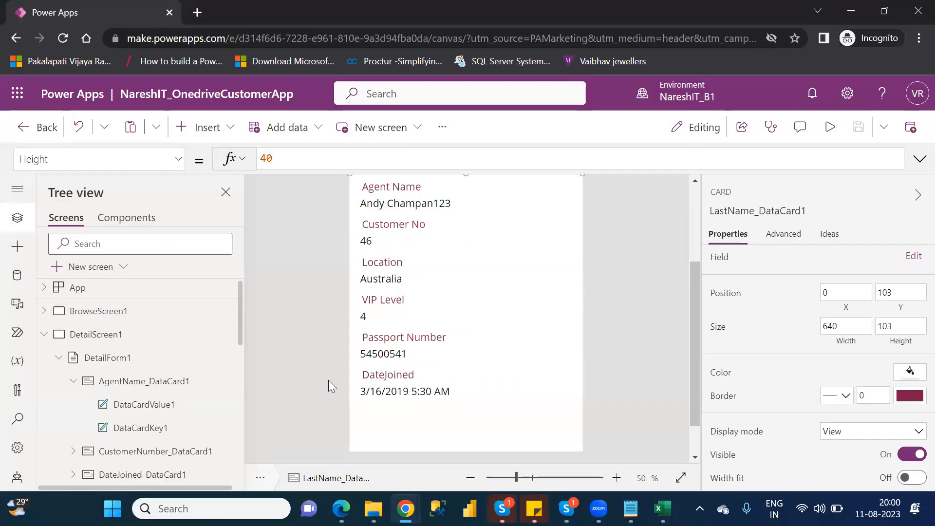
- Unlock the DateJoined card in Advanced properties and select its DataCardValue3 value label
click(404, 396)
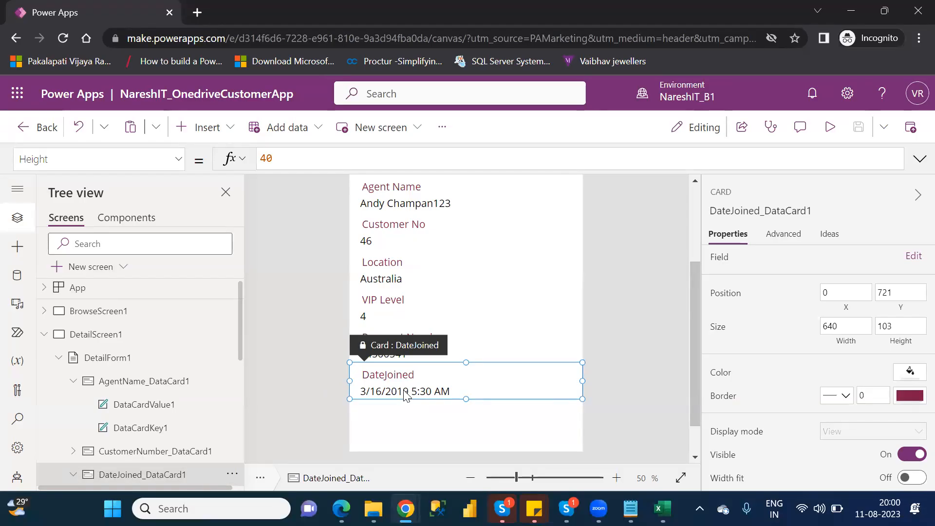
scroll(244, 358, down, 1)
scroll(247, 366, down, 3)
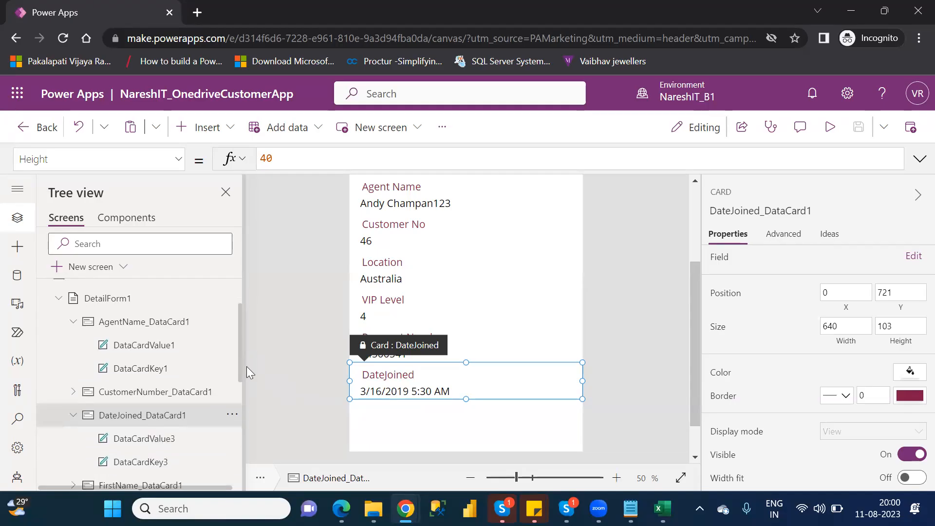
click(72, 312)
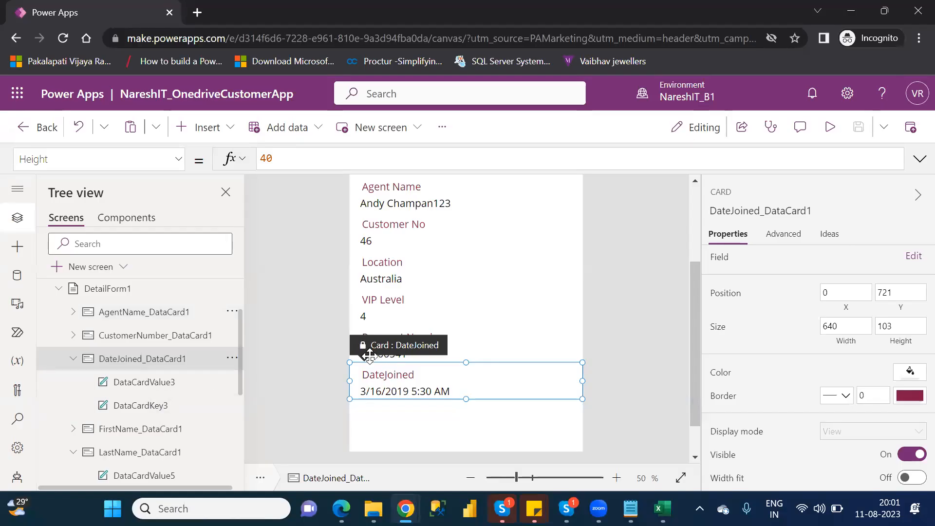
click(777, 240)
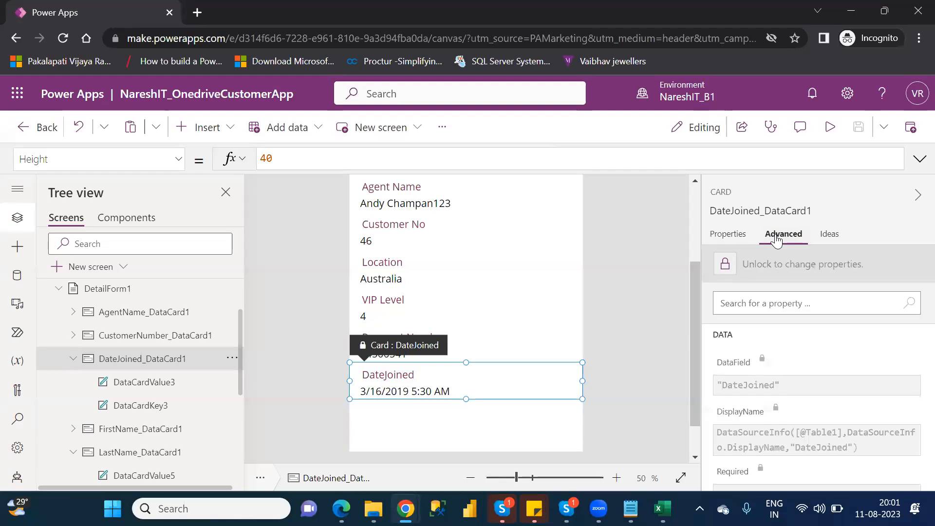
click(726, 265)
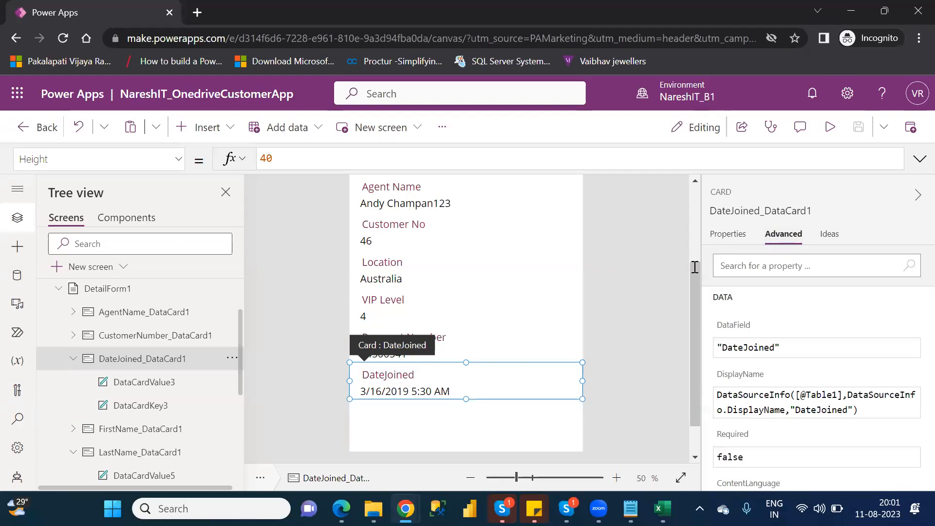
click(403, 393)
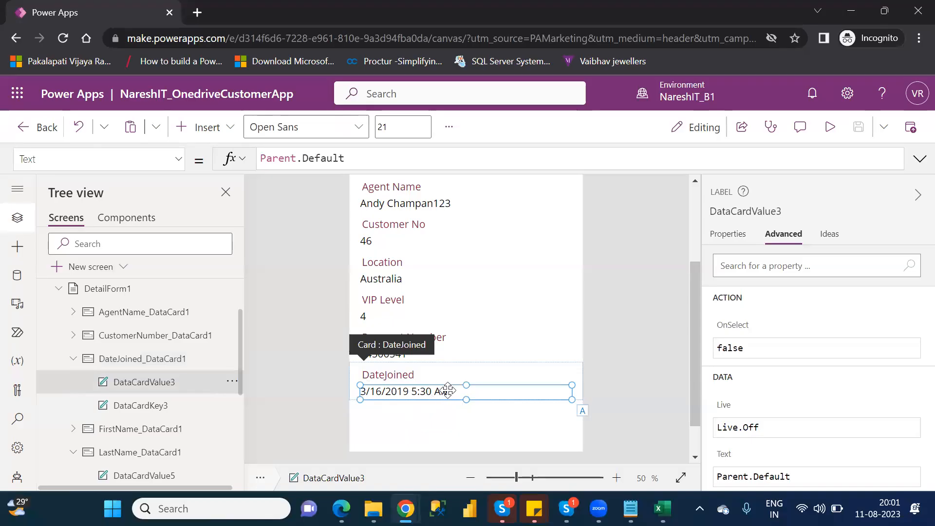
- Replace the label's Parent.Default formula with Text(ThisItem.DateJoined
drag(358, 160, 260, 159)
click(259, 159)
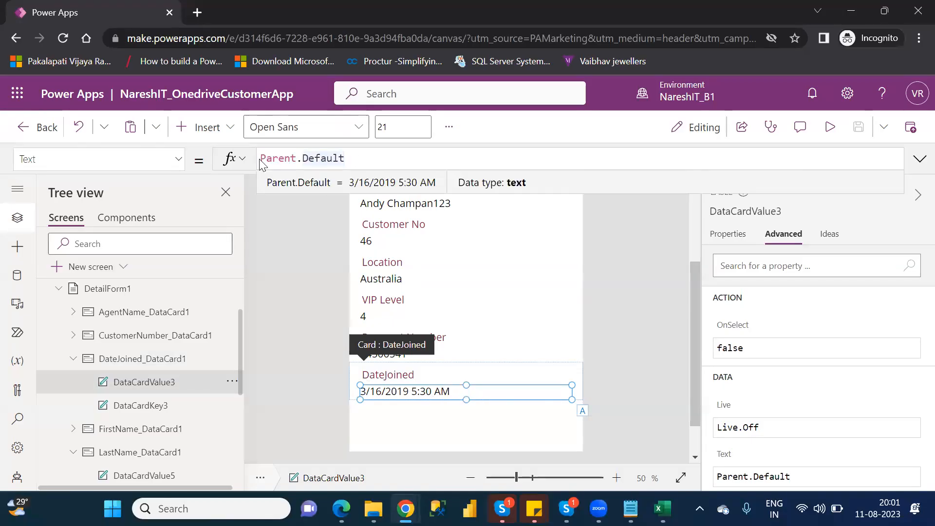
triple_click(261, 159)
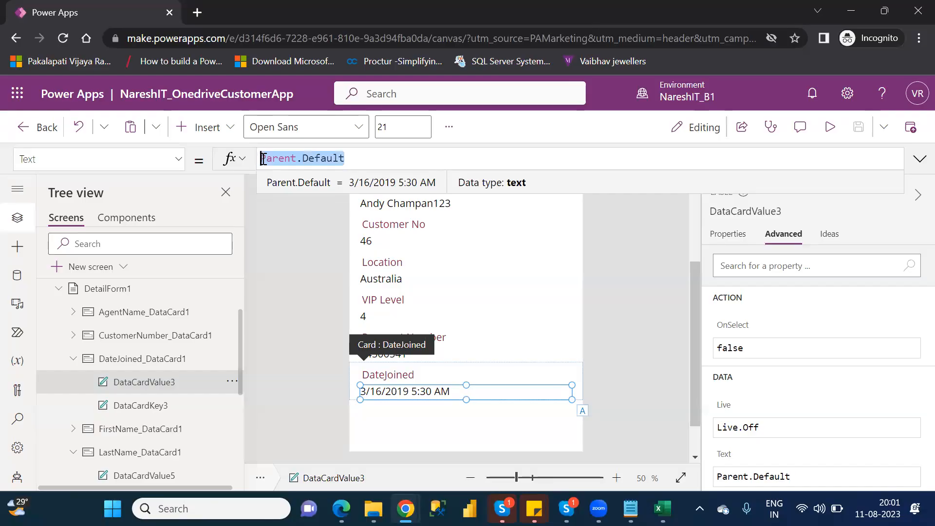
key(BackSpace)
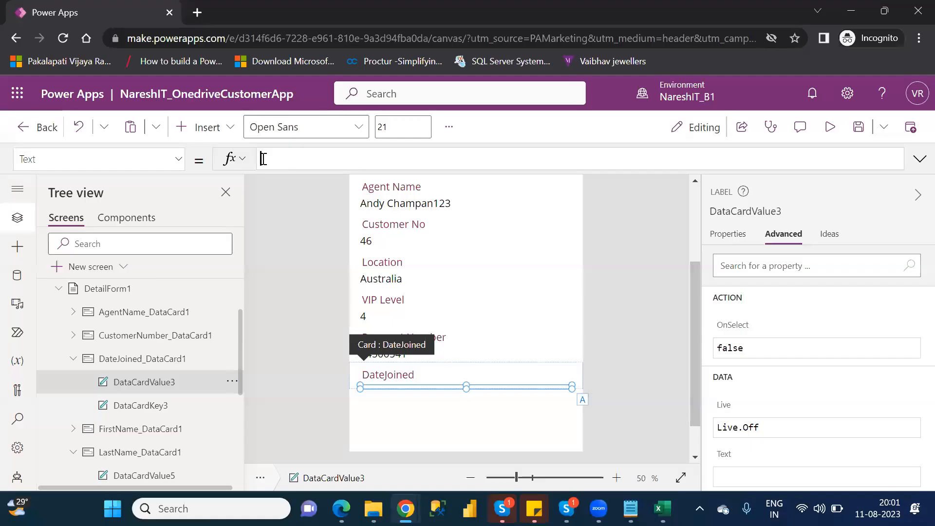
text(text)
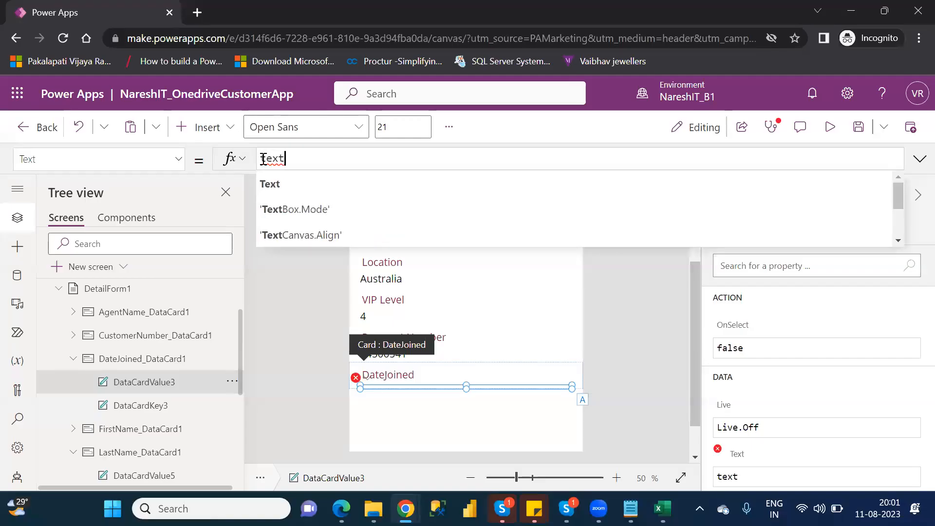
text(()
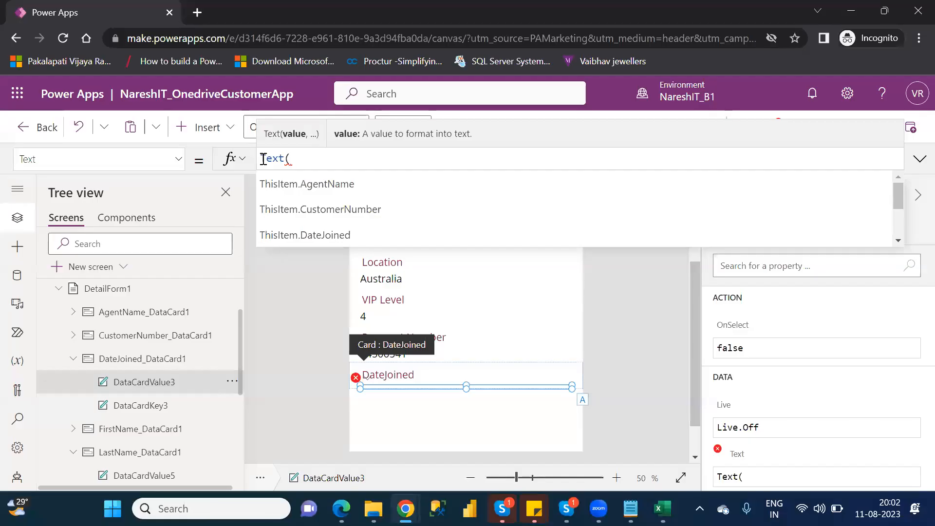
key(Down)
key(Down)
key(Down)
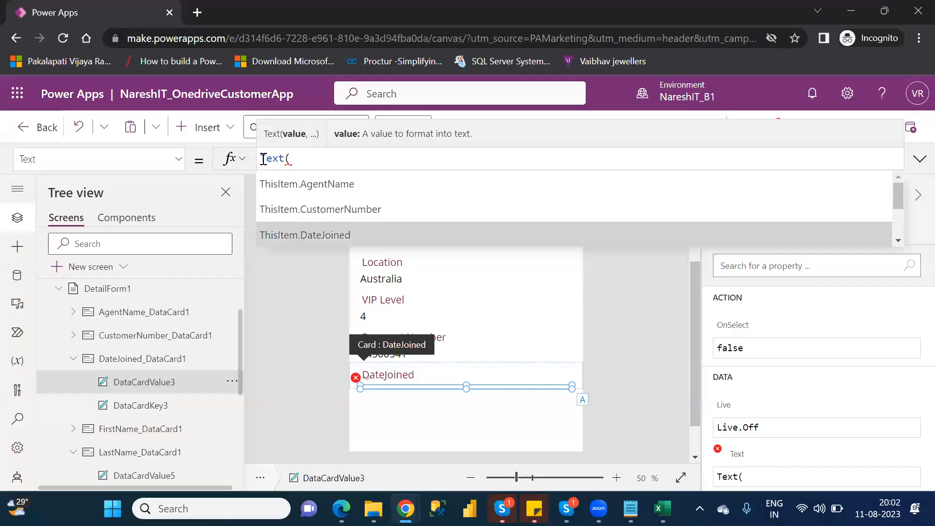
key(Tab)
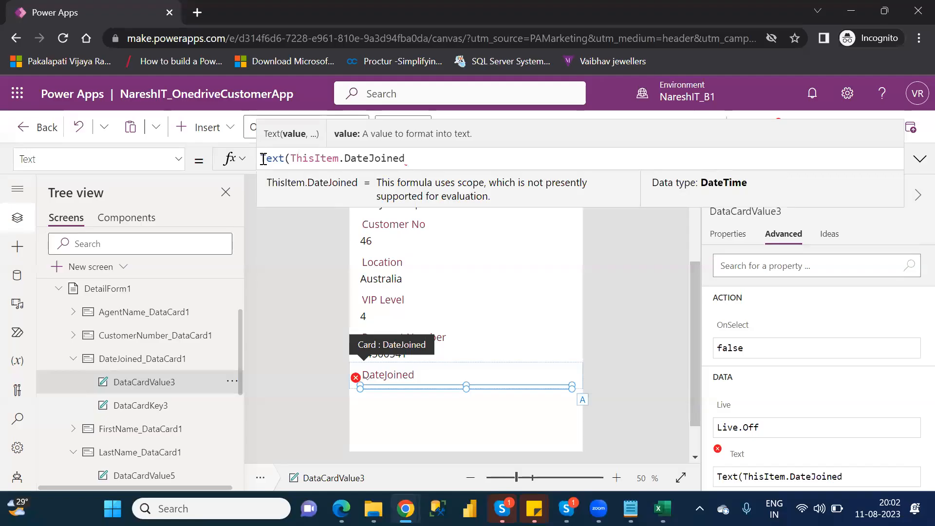
- Finish the formula as Text(ThisItem.DateJoined,"dd/mm/yyyy") so the form shows 16/03/2019
text(,)
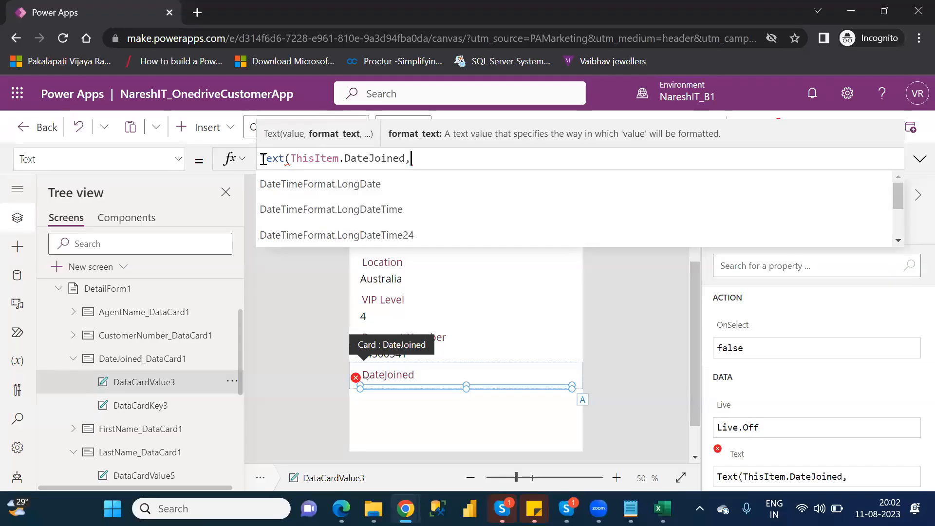
text("")
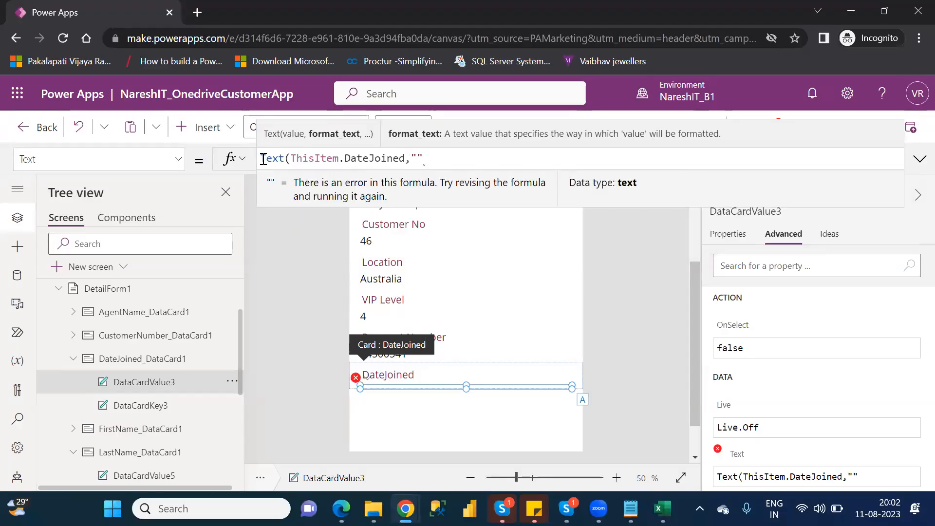
key(Left)
text(dd-)
key(BackSpace)
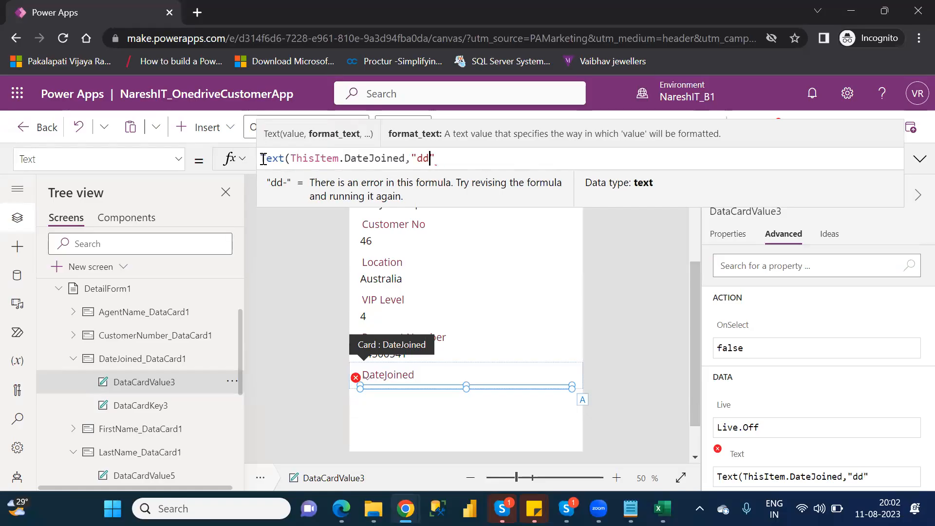
text(/mm/)
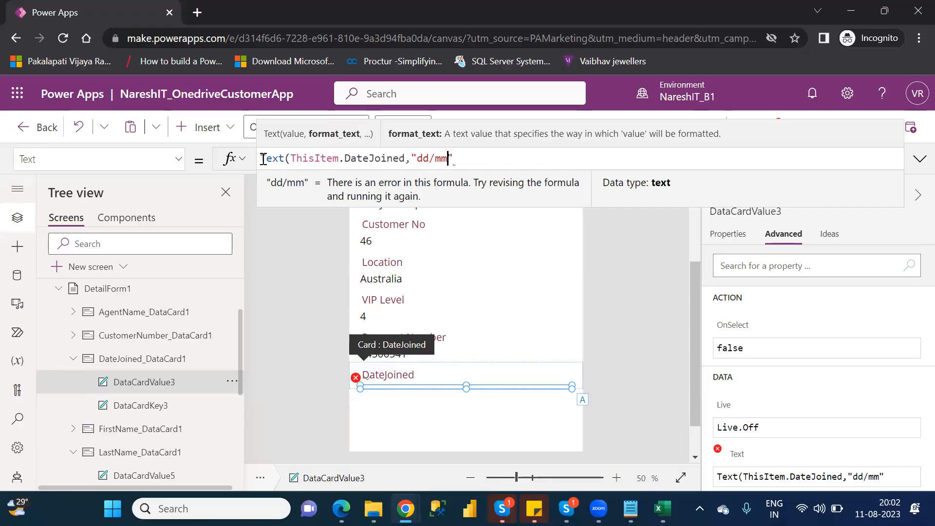
text(yyy)
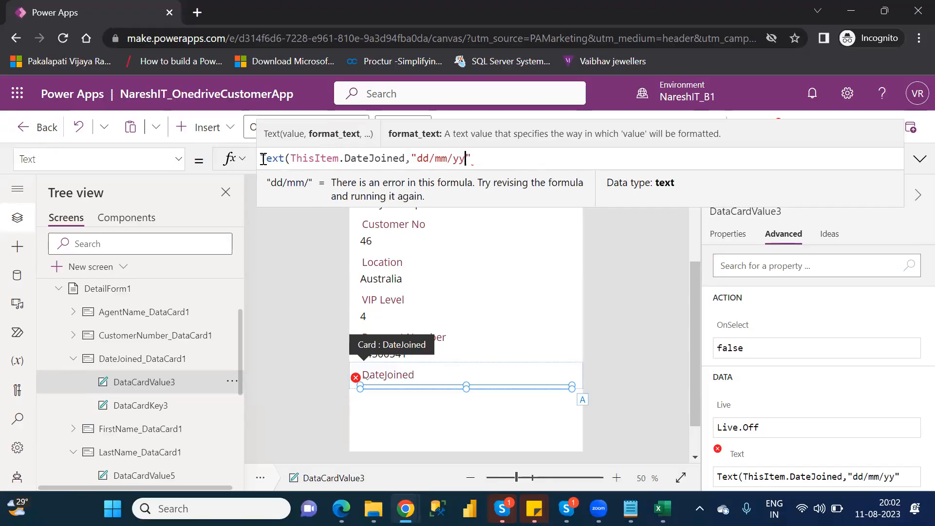
text(y)
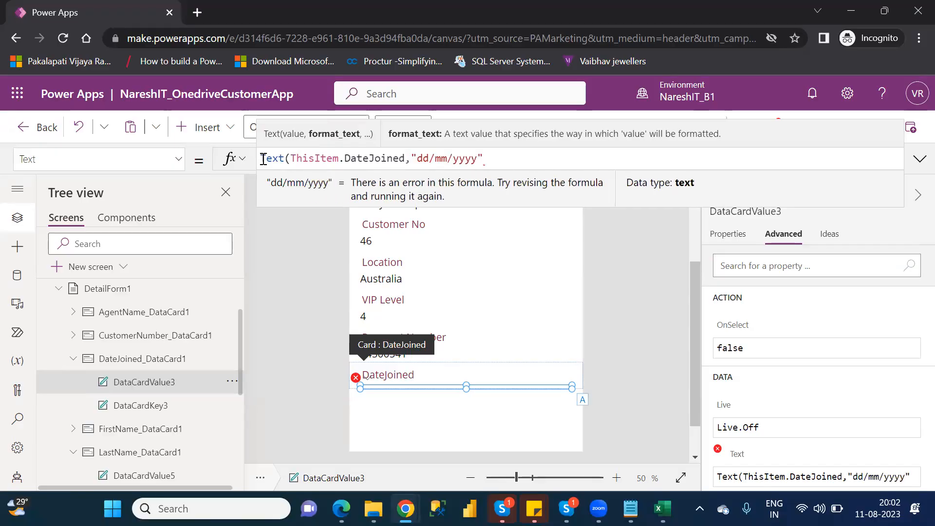
key(Right)
text())
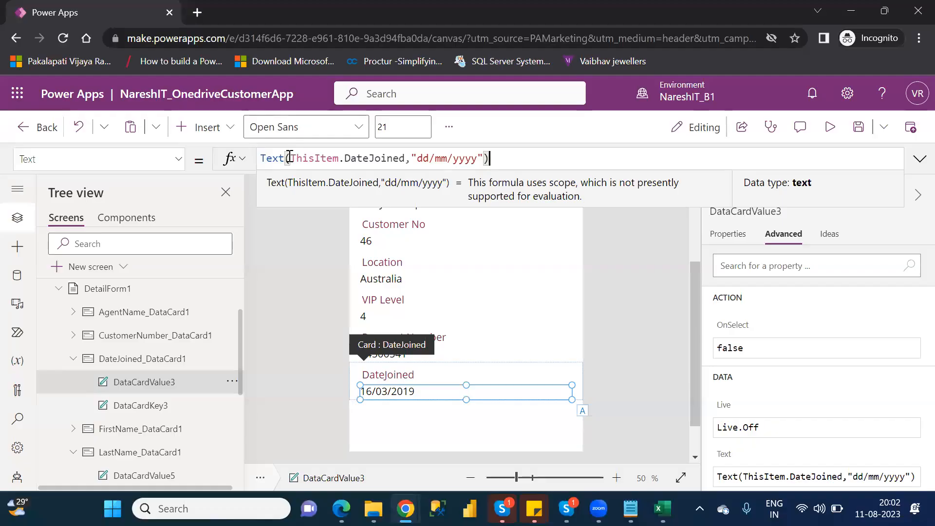
double_click(276, 159)
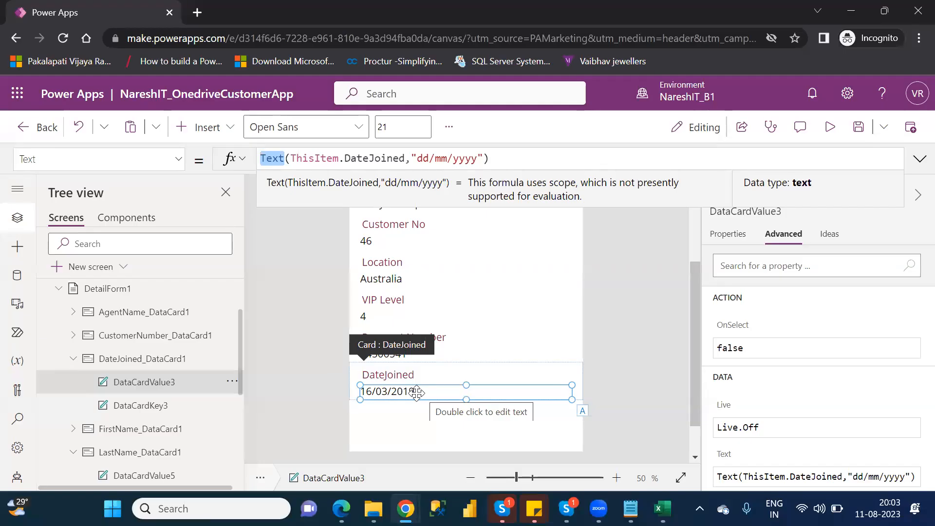
drag(418, 157, 476, 158)
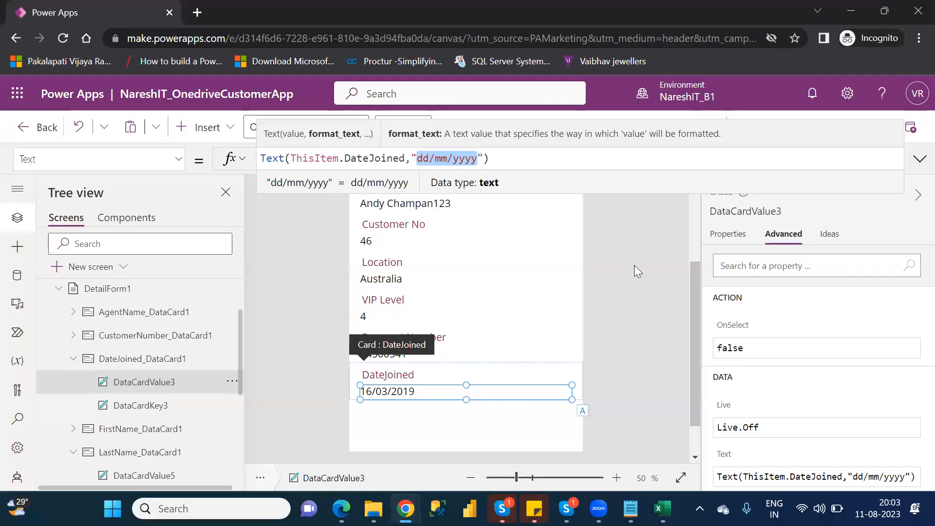
click(695, 237)
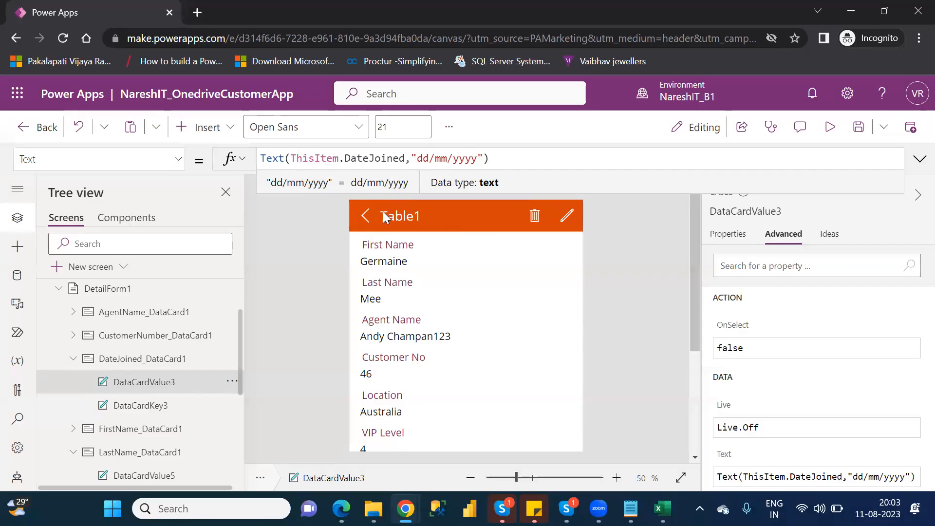
- Replace the Table1 header label's Text formula with FirstName_DataCard1
click(417, 225)
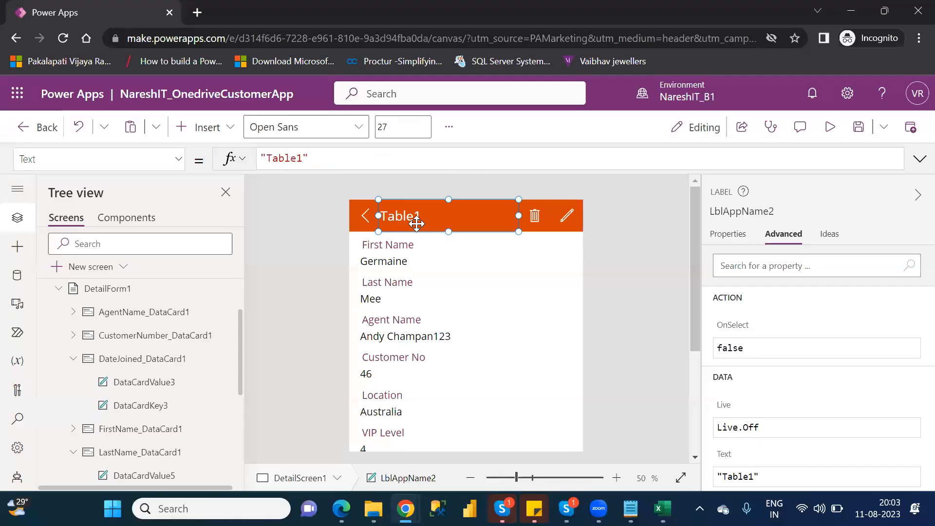
drag(309, 159, 256, 163)
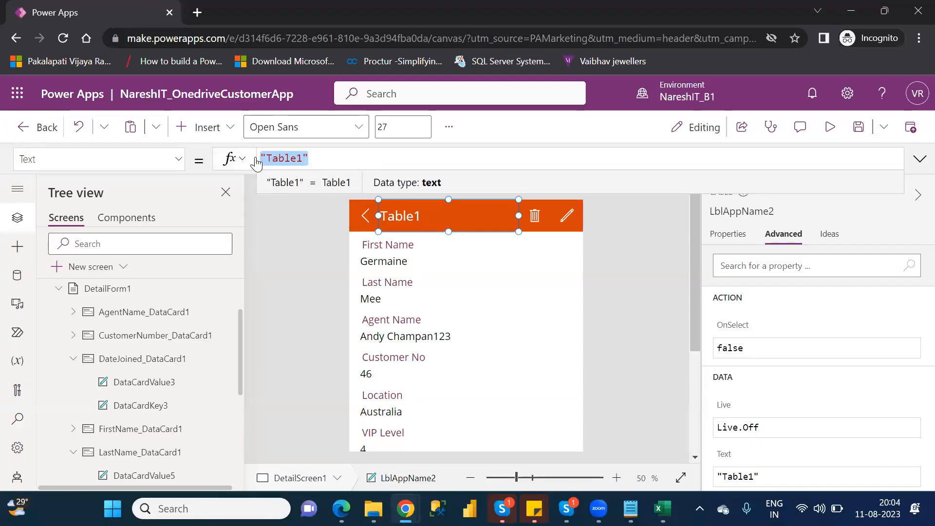
key(BackSpace)
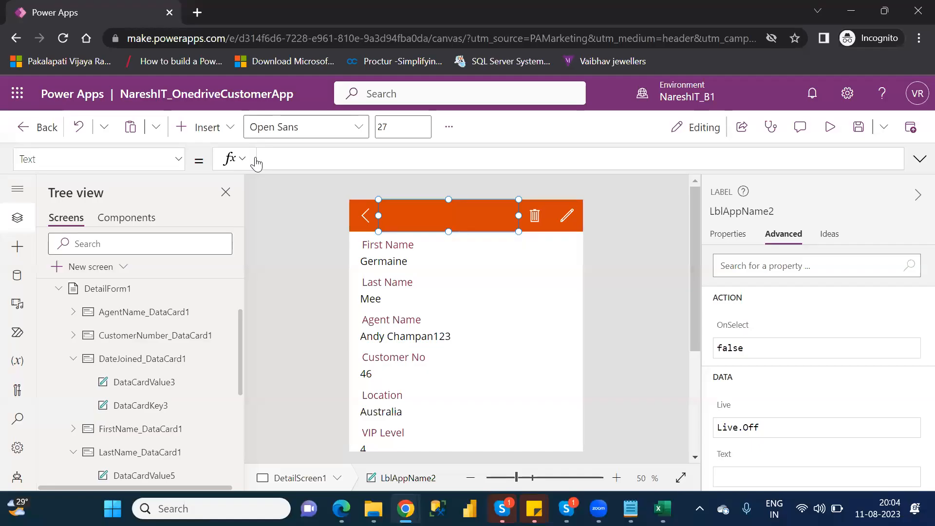
text(thisite)
key(BackSpace)
key(BackSpace)
key(BackSpace)
key(BackSpace)
key(BackSpace)
key(BackSpace)
key(BackSpace)
text(fina)
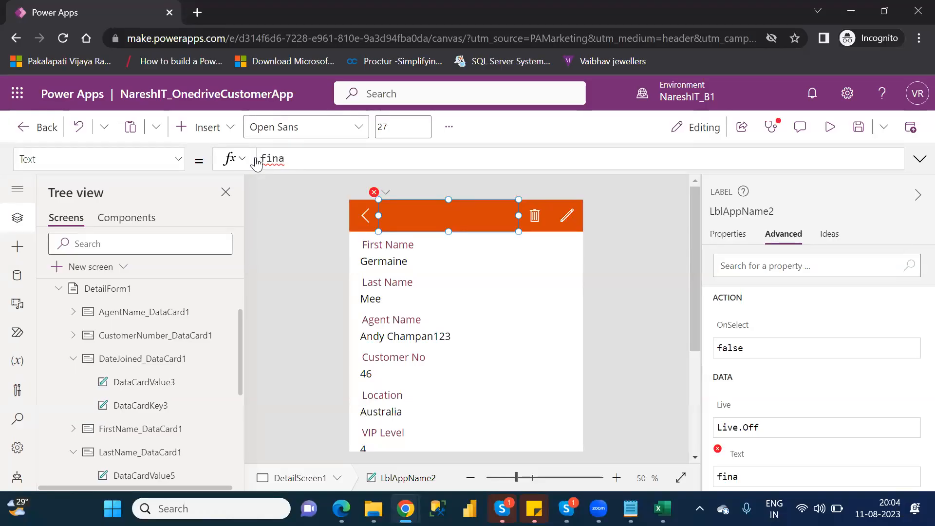
key(BackSpace)
key(BackSpace)
key(BackSpace)
text(irst)
key(Down)
key(Down)
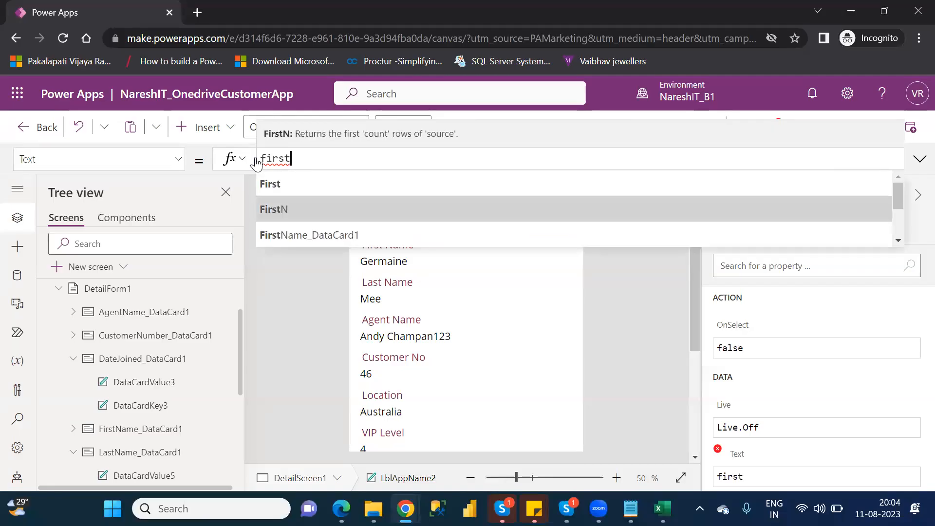
key(Tab)
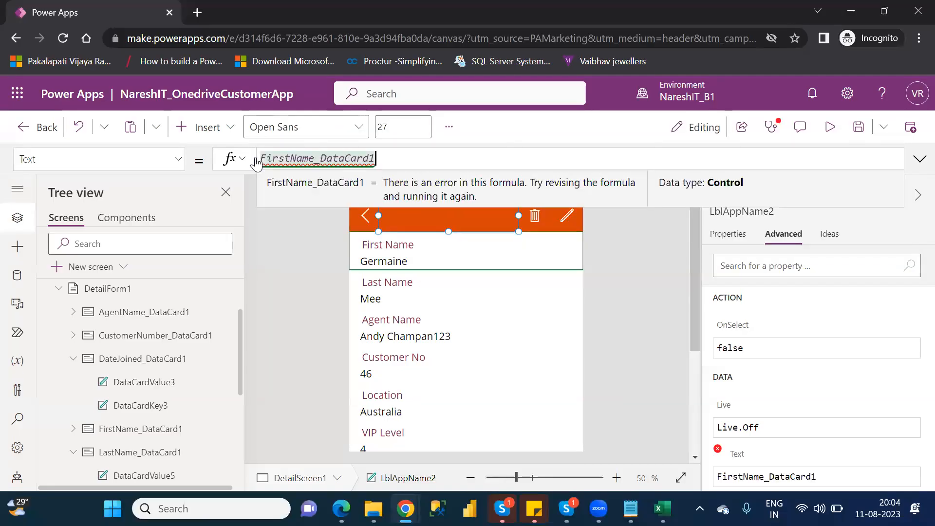
- Browse FirstName_DataCard1's property suggestions, then remove the trailing dot
text(.)
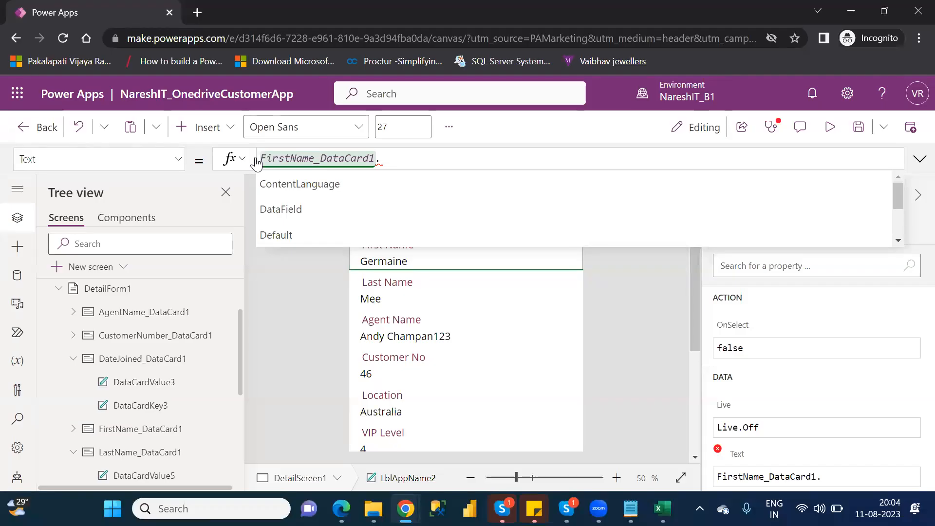
key(Down)
key(Down)
key(Down)
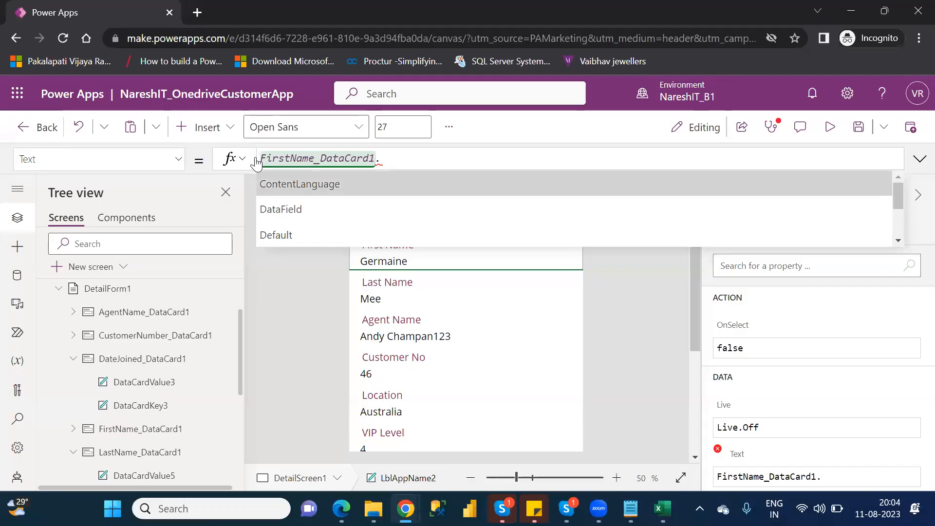
key(Down)
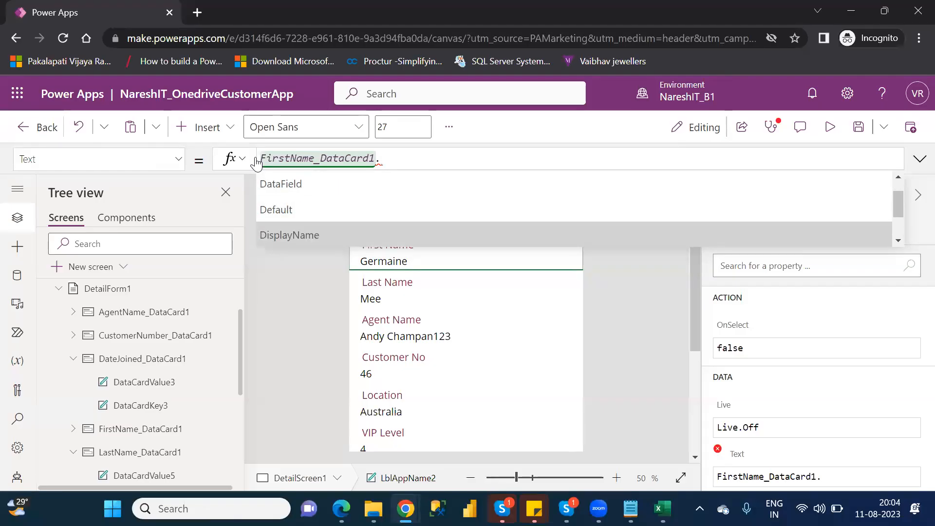
key(Down)
key(Down)
key(Down)
key(Down)
key(Down)
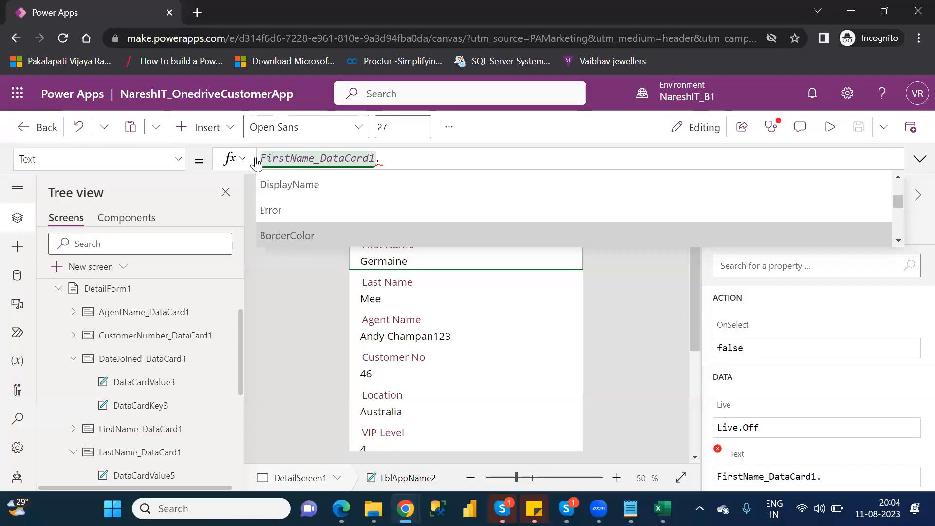
key(Down)
key(Down)
key(Down)
key(Down)
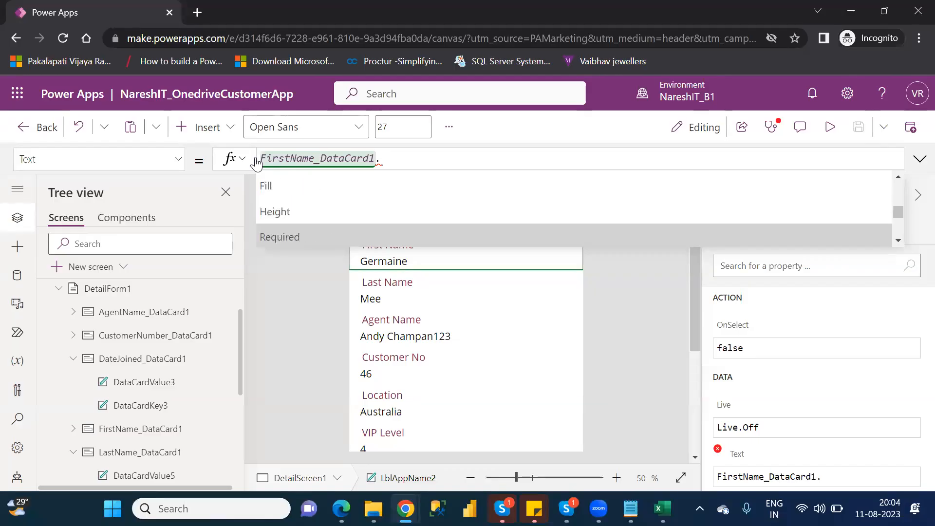
key(Down)
key(Down)
key(Down)
key(Down)
key(Down)
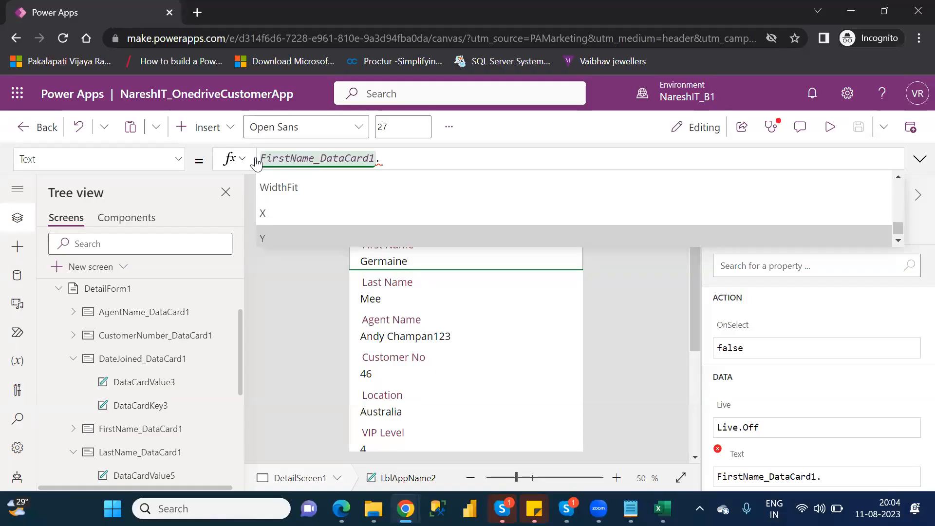
key(Up)
key(Up)
key(Up)
key(Up)
key(Up)
key(Up)
key(Up)
key(Up)
key(Up)
key(Up)
key(Up)
key(Up)
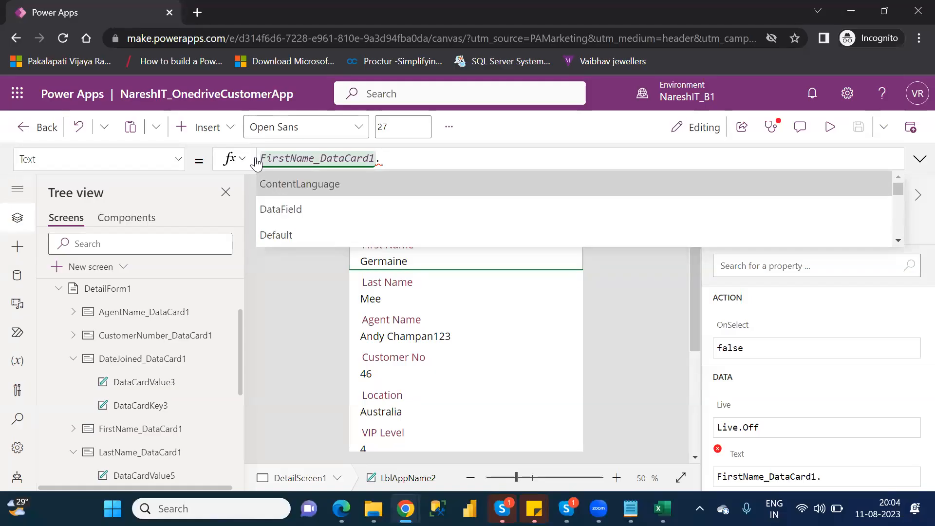
key(Down)
key(BackSpace)
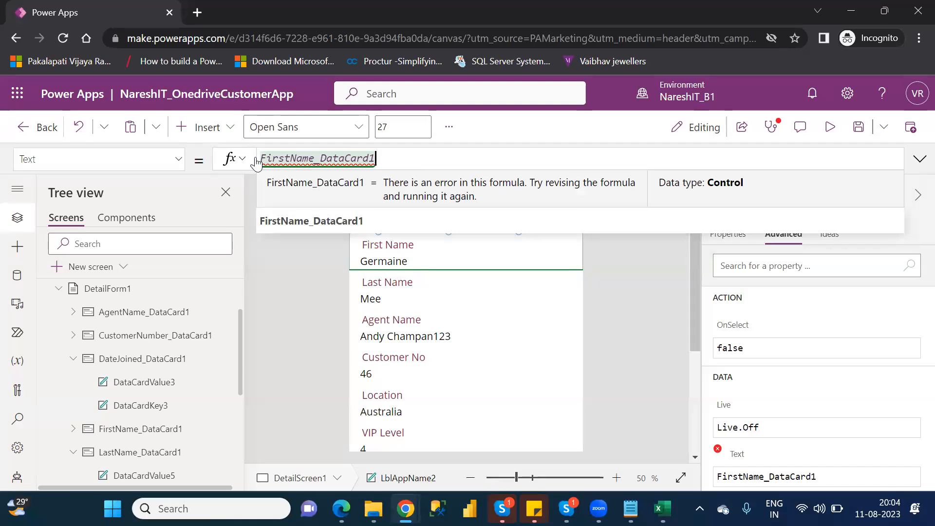
key(Escape)
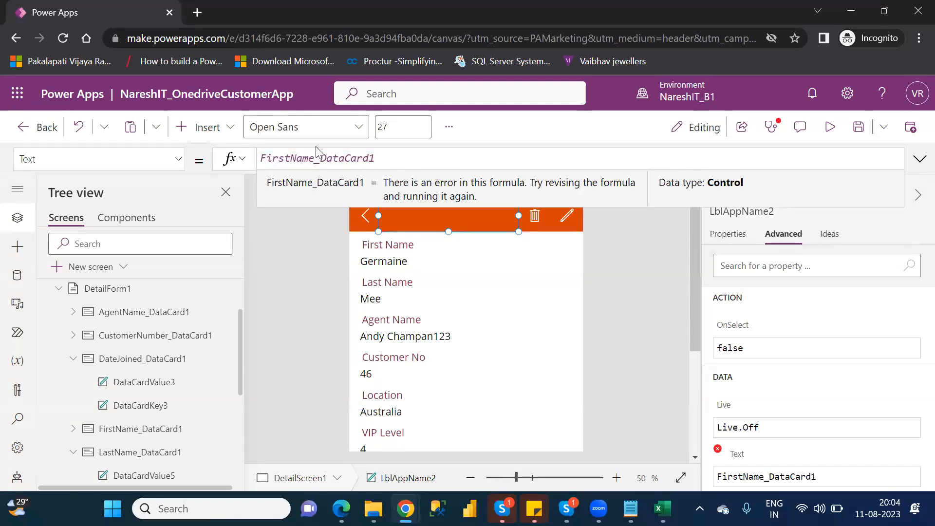
- Complete the header formula as FirstName_DataCard1.Default and select the First Name card
click(405, 160)
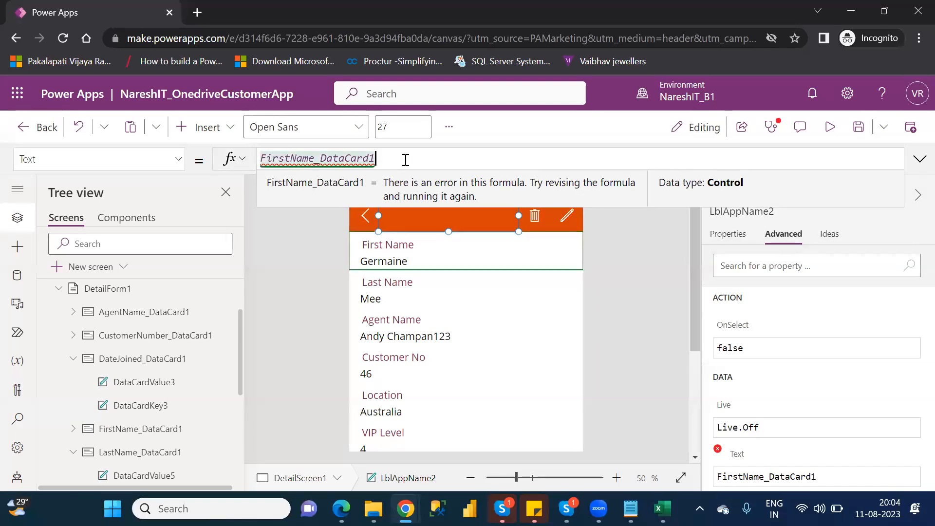
text(.)
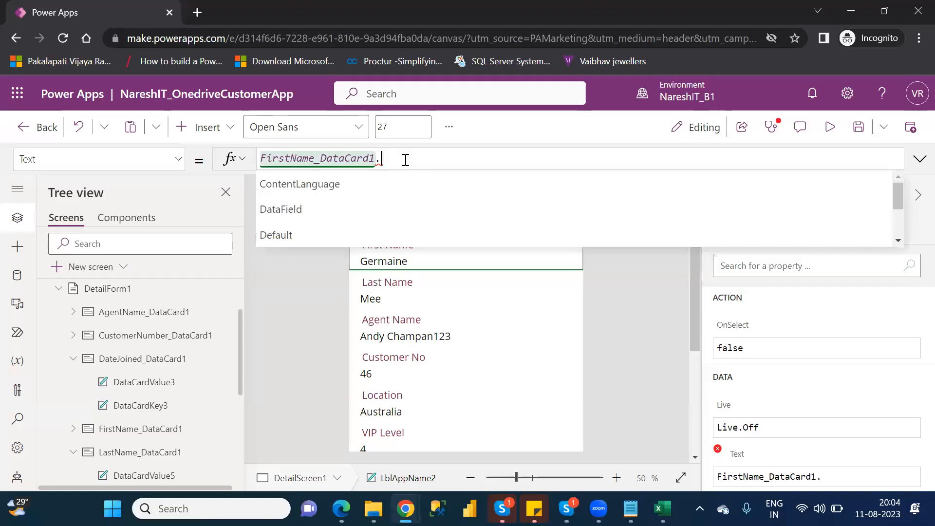
key(Down)
key(Down)
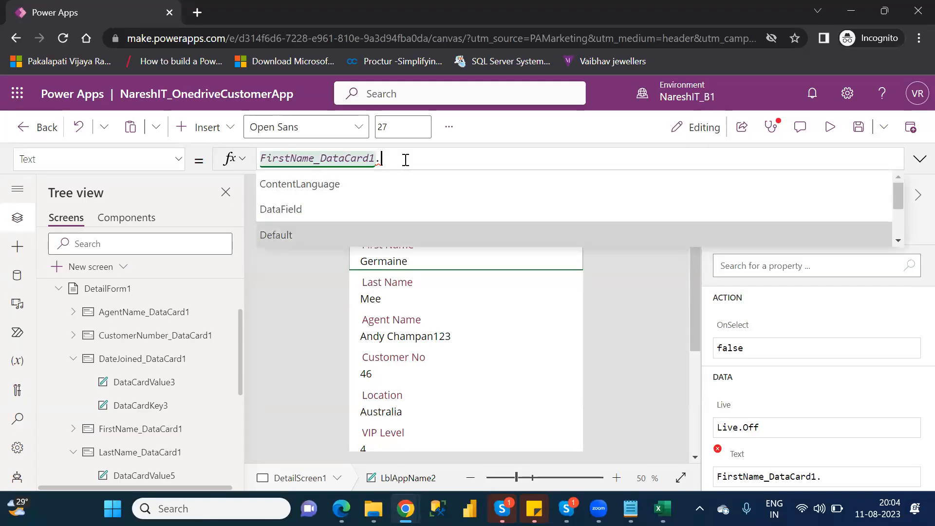
key(Tab)
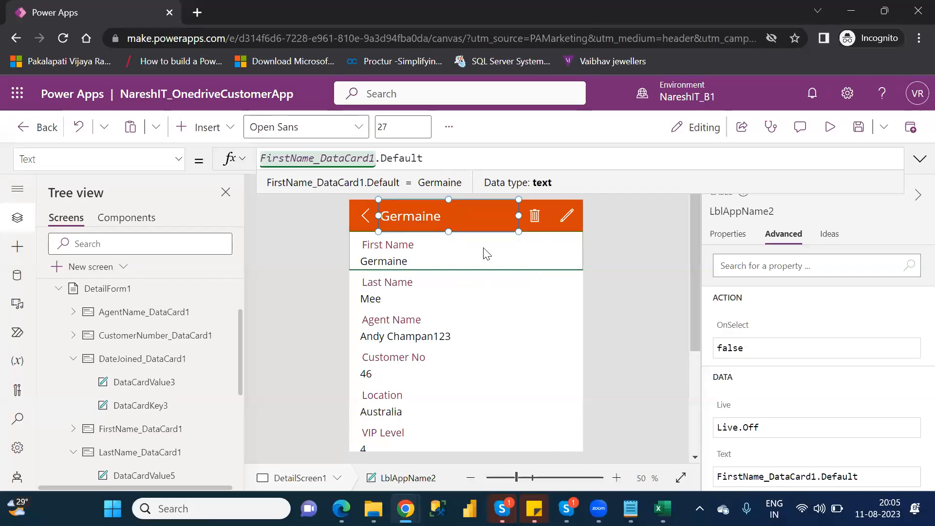
click(556, 247)
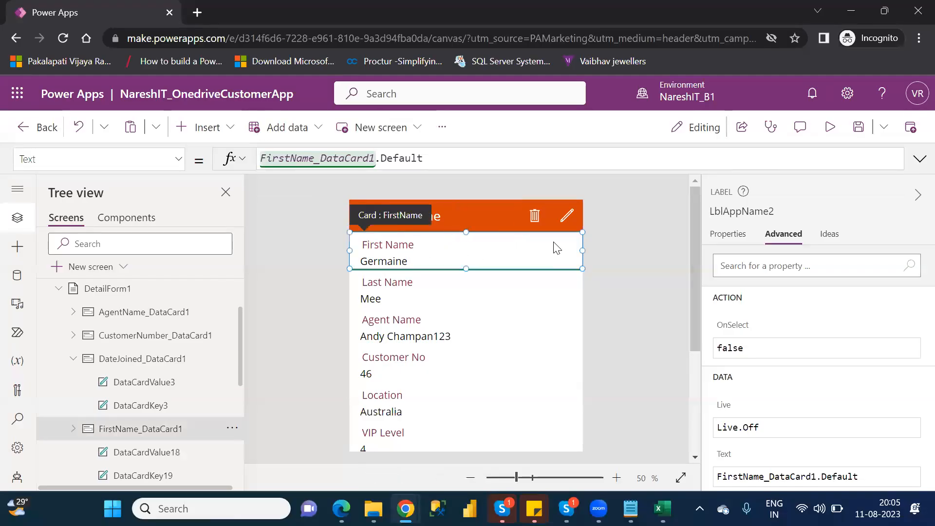
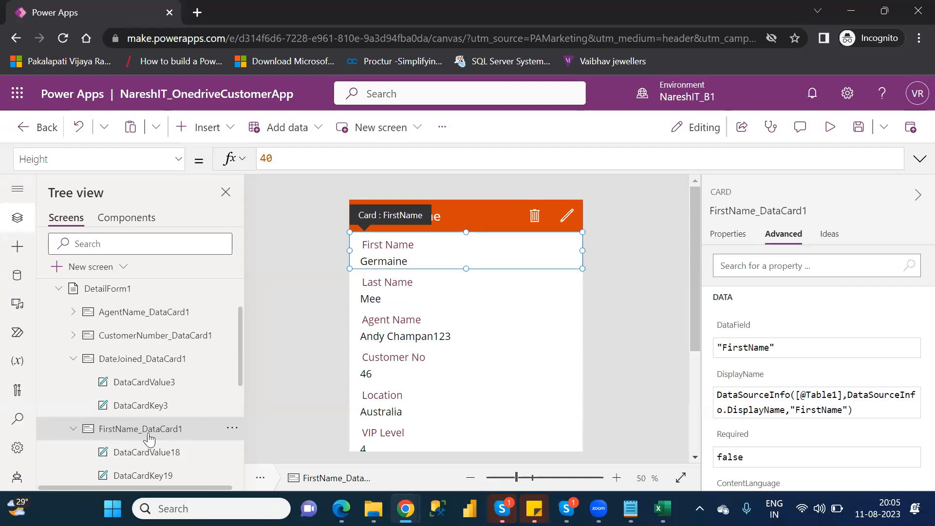
- Select the orange header label and verify its Text formula is FirstName_DataCard1.Default
click(441, 210)
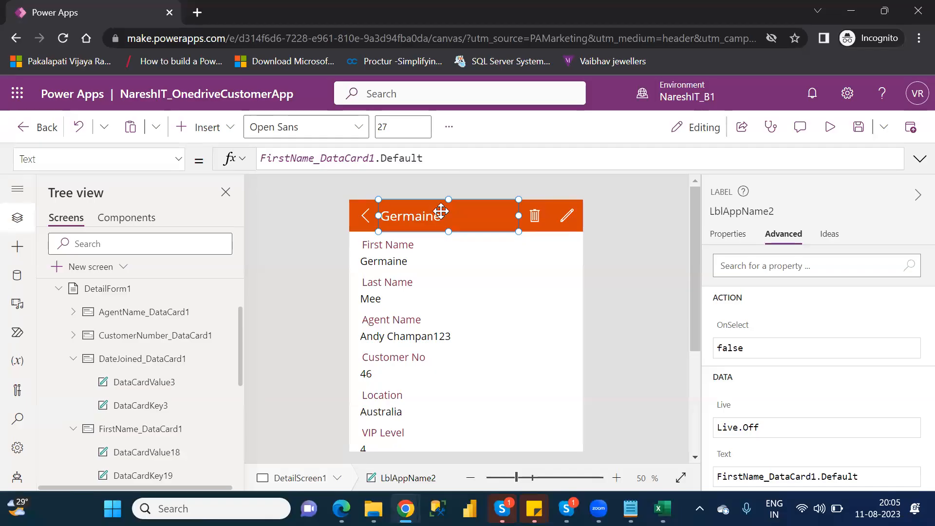
drag(423, 158, 399, 159)
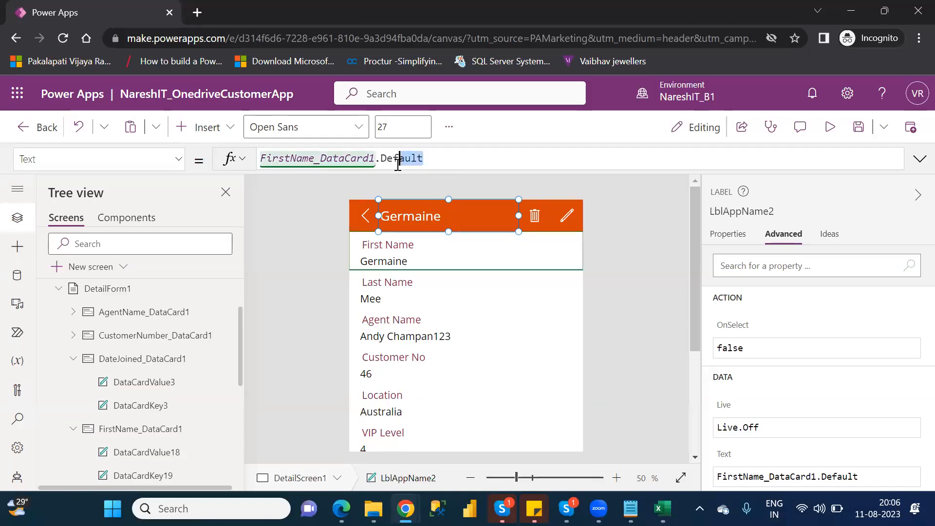
- In preview, open Blanche's record from the list and confirm the header reads Blanche
click(830, 128)
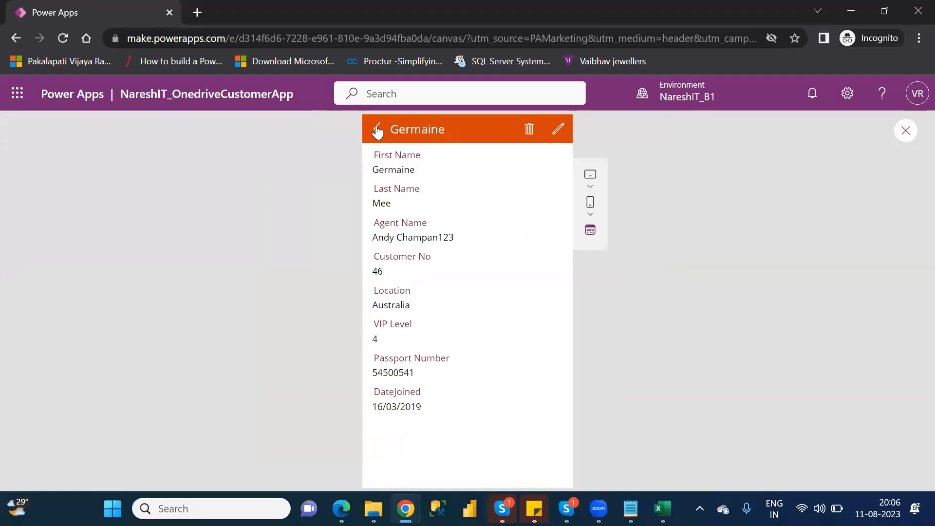
click(375, 129)
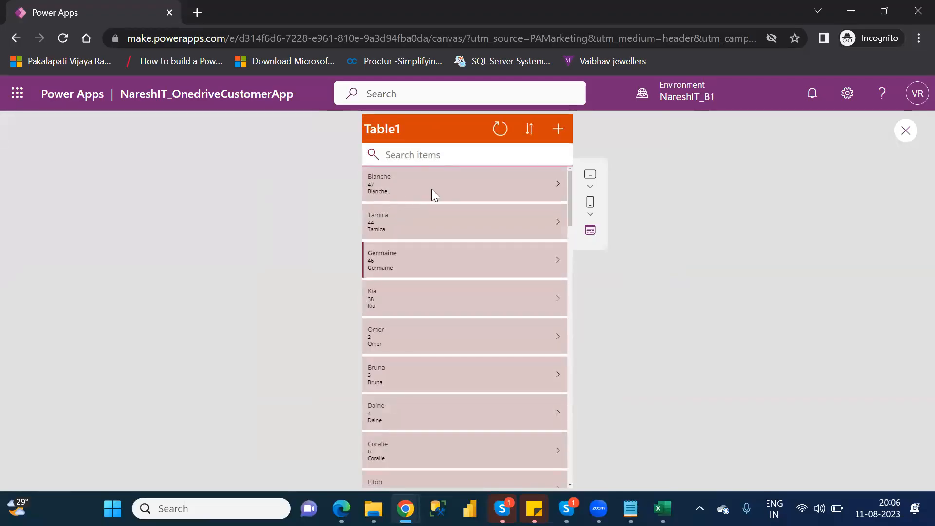
click(560, 185)
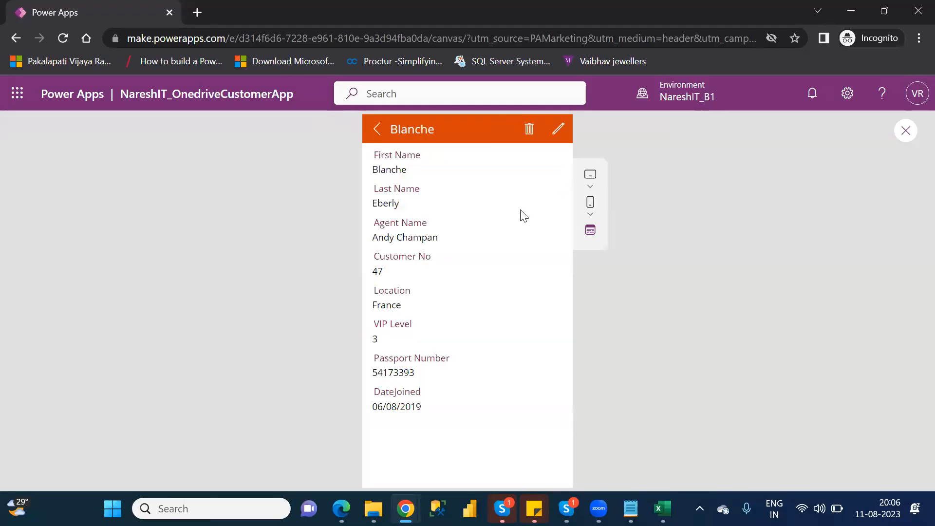
double_click(401, 125)
click(905, 131)
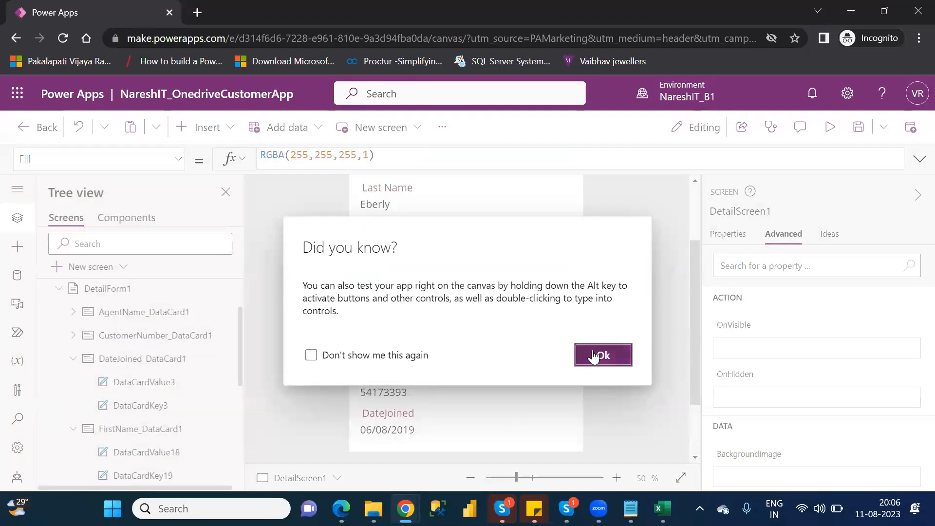
- Dismiss the tip and select the Blanche header label's whole text formula
click(601, 355)
scroll(695, 210, up, 3)
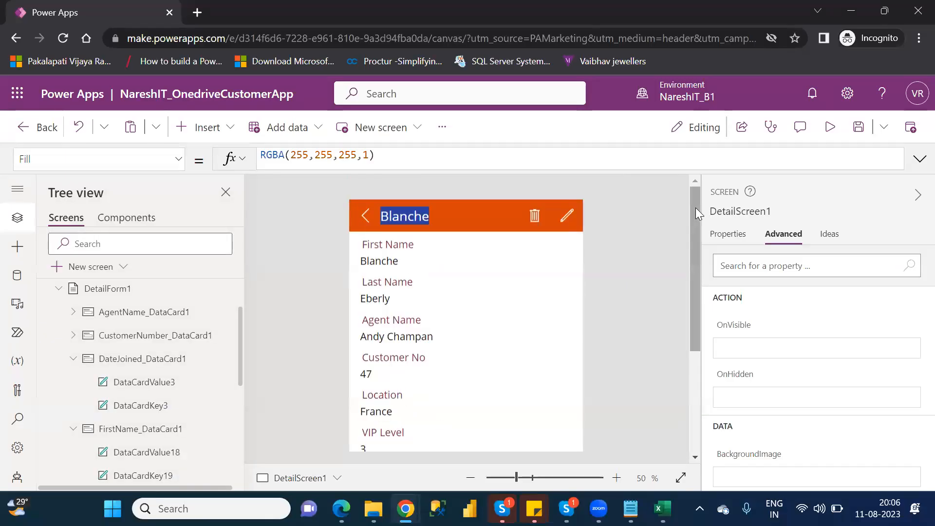
click(441, 209)
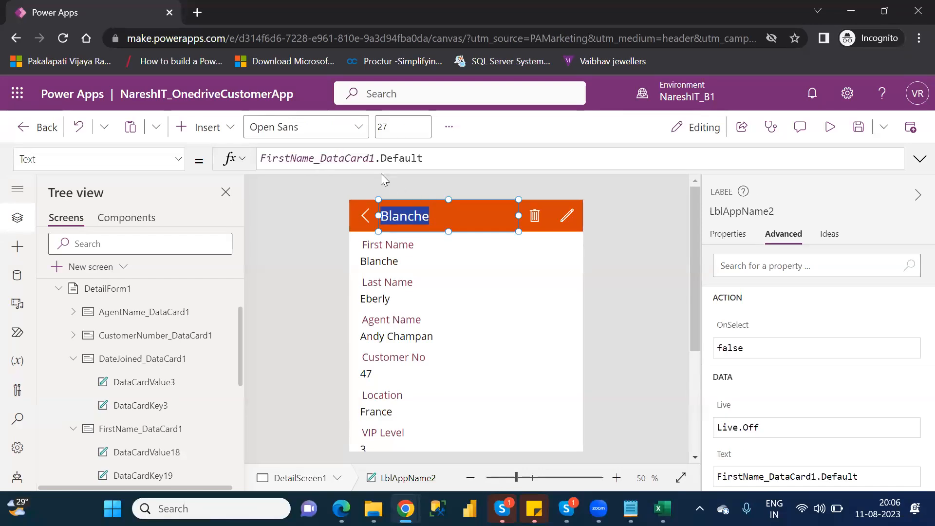
drag(430, 159, 261, 158)
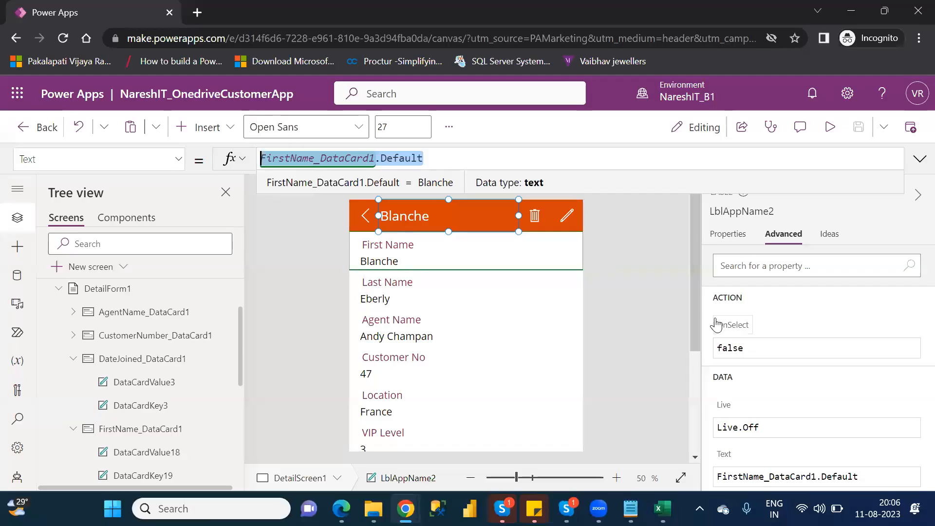
- Select the Customer No card, then reselect the orange header label
drag(697, 317, 714, 385)
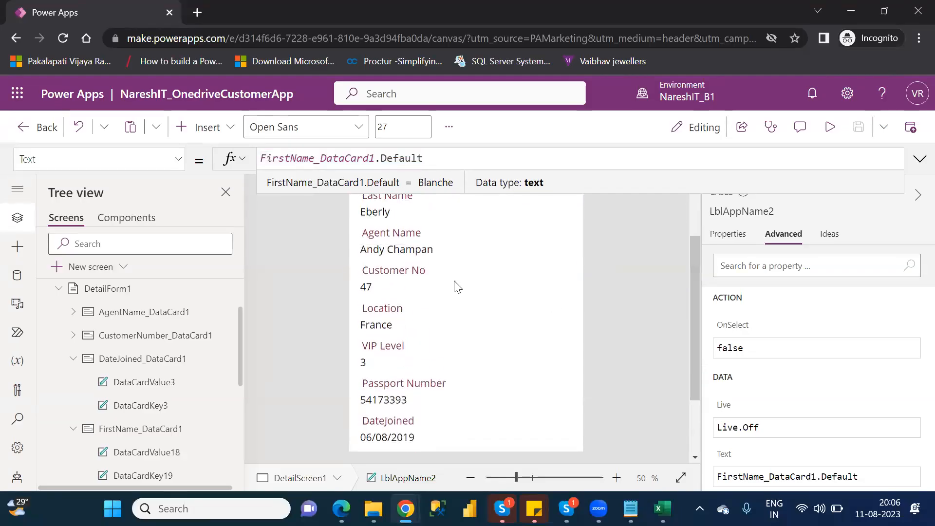
click(438, 271)
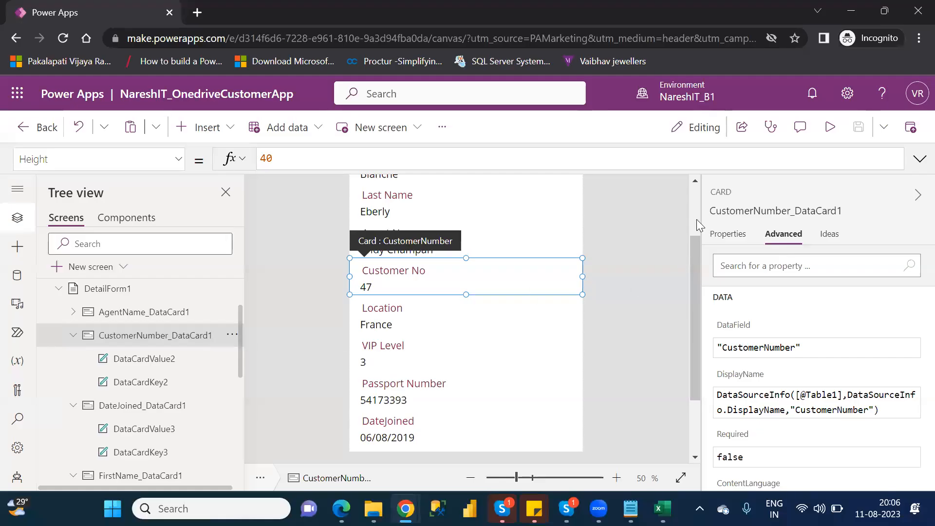
scroll(696, 219, up, 2)
click(429, 214)
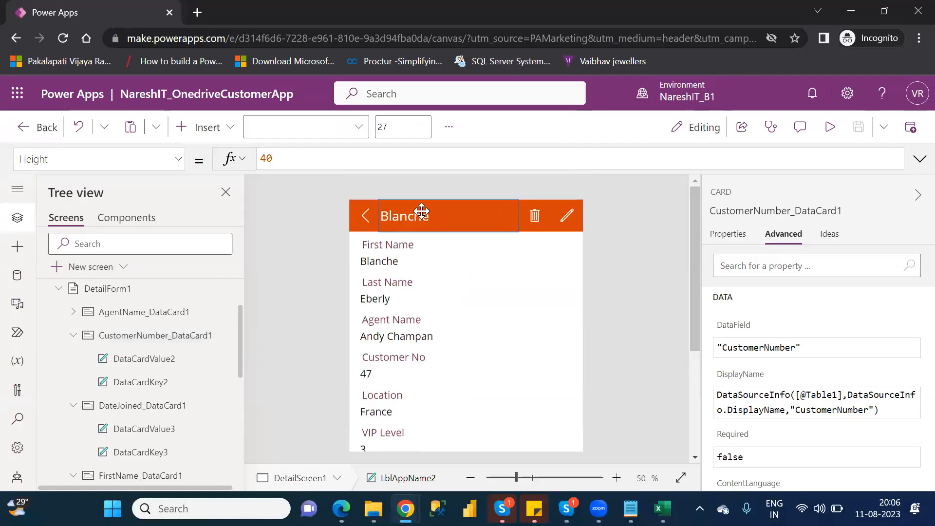
- Set the header label's Text formula to CustomerNumber_DataCard1.Default so it shows 47
click(261, 158)
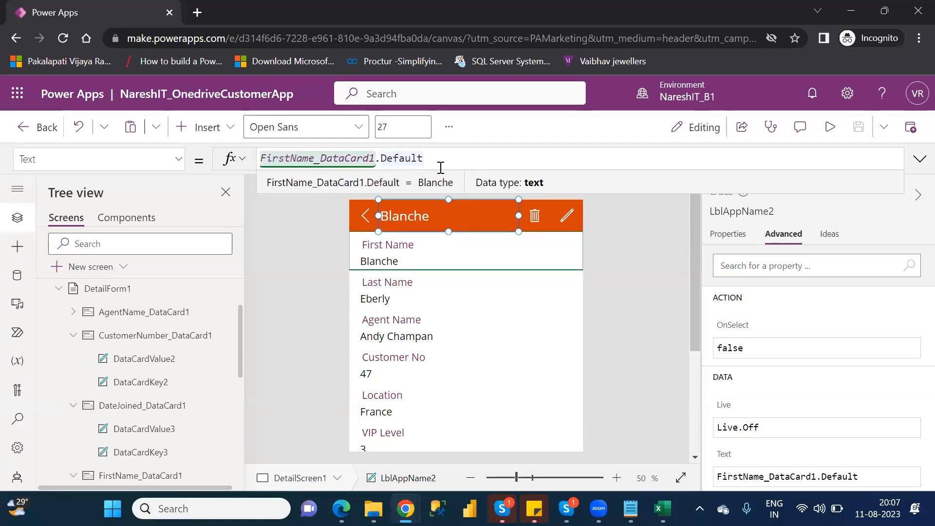
key(ctrl+a)
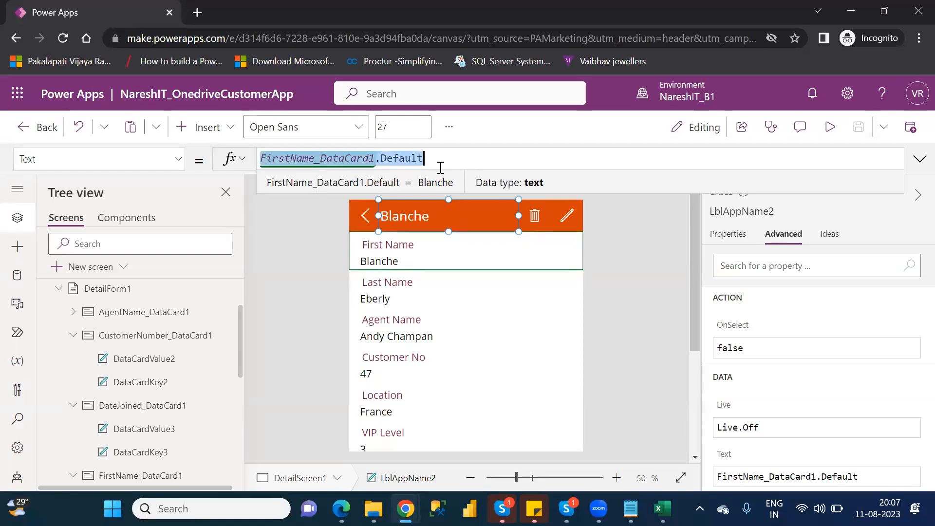
text(customer)
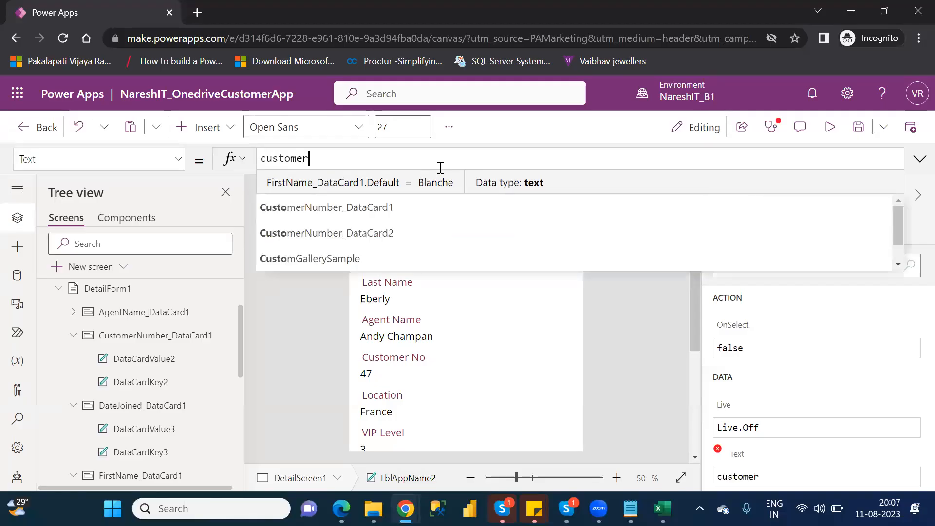
key(Down)
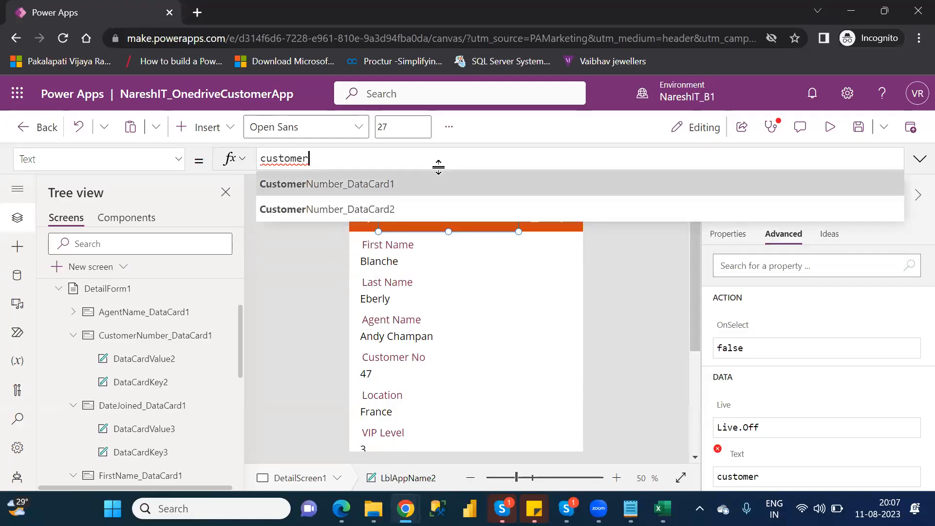
key(Tab)
text(.)
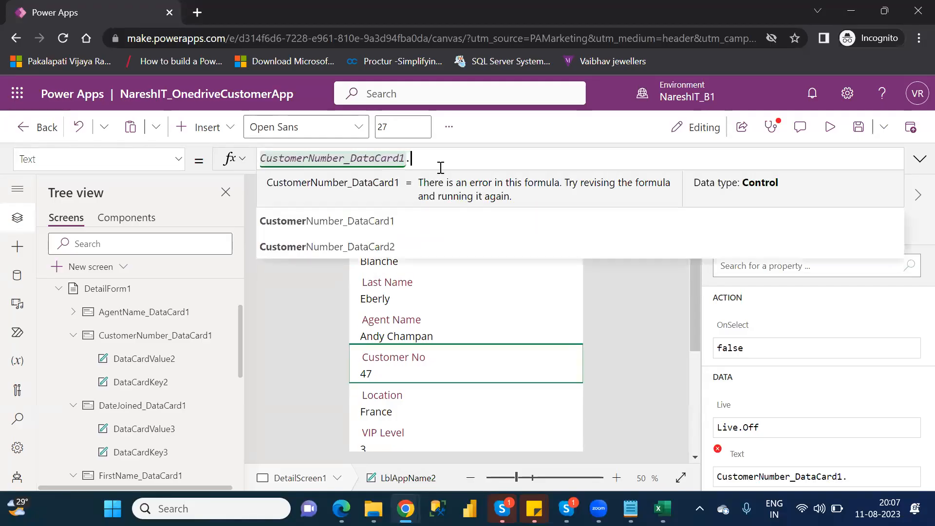
key(Down)
key(Down)
key(Down)
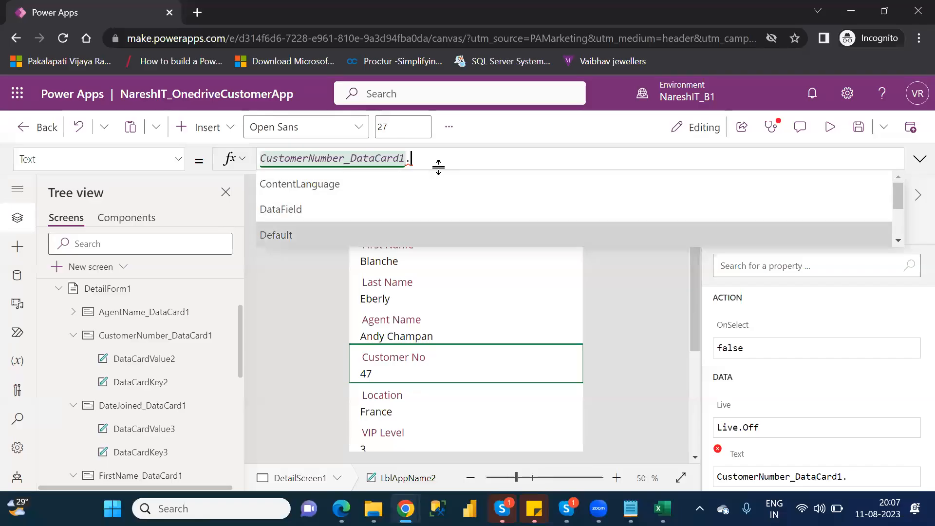
key(Tab)
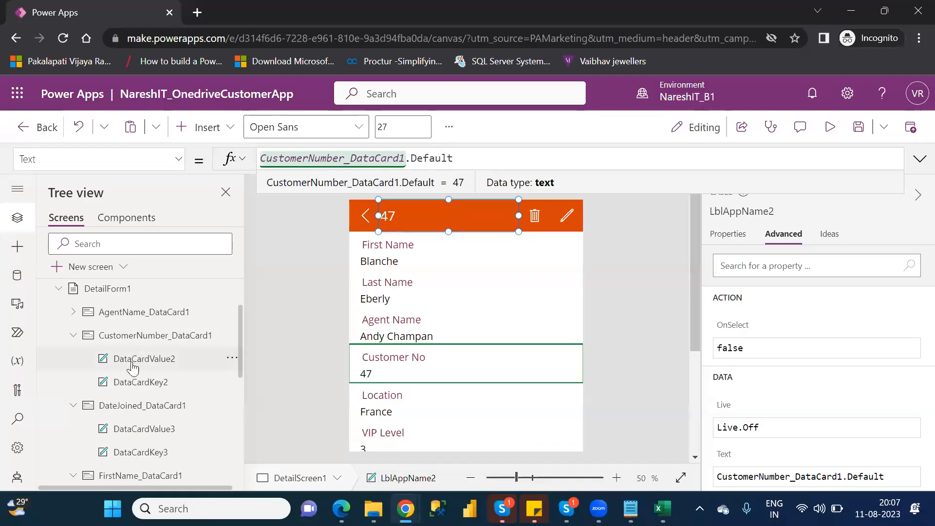
- Select the Customer No caption, then the header label and its entire formula
click(142, 385)
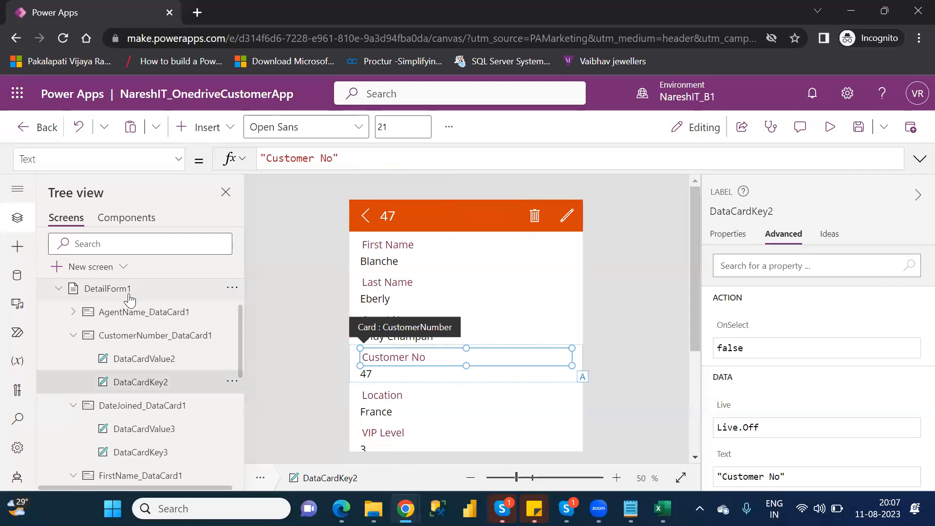
click(398, 214)
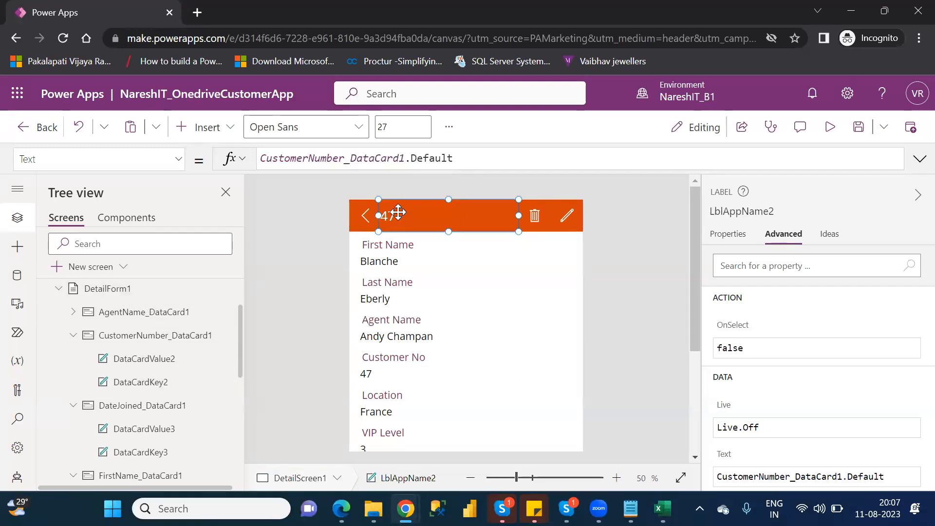
drag(489, 157, 262, 159)
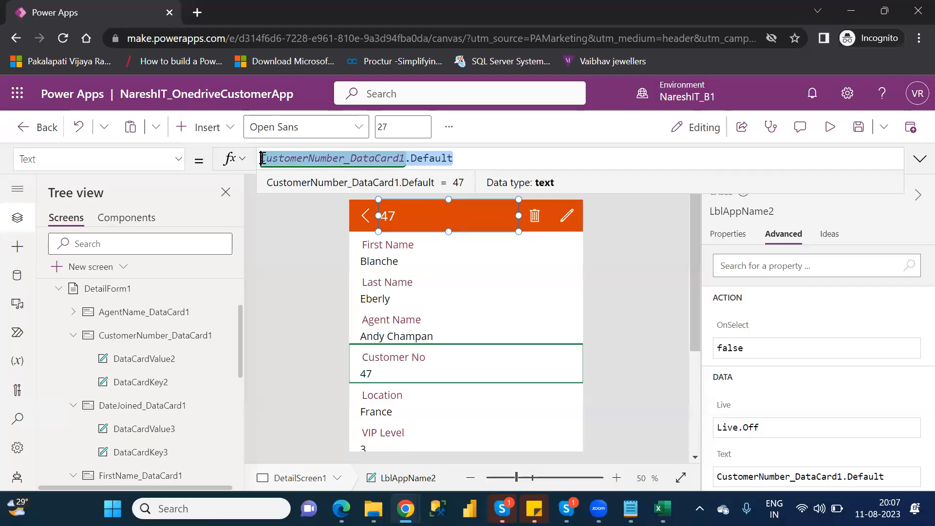
- Replace the header label's Text formula with DataCardKey19 using autocomplete
text(data)
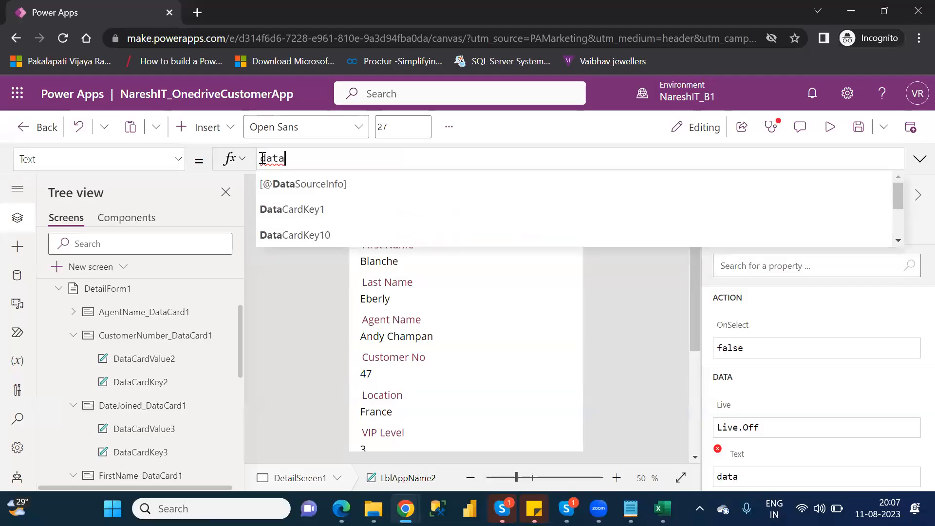
key(ctrl+a)
key(BackSpace)
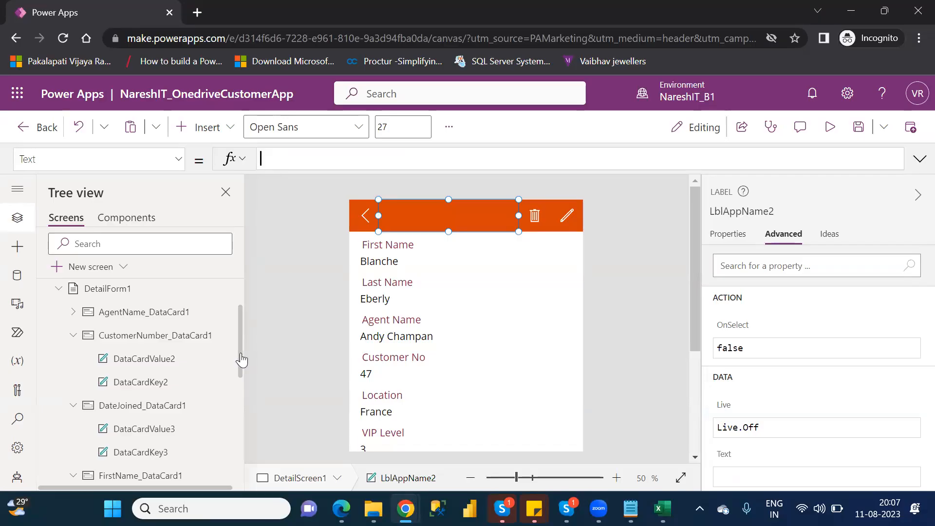
scroll(241, 360, down, 2)
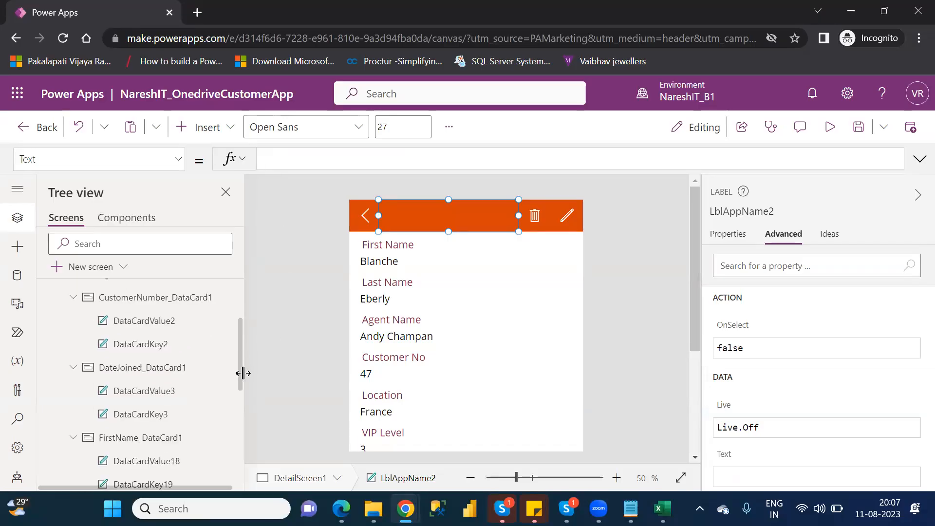
click(291, 159)
text(data)
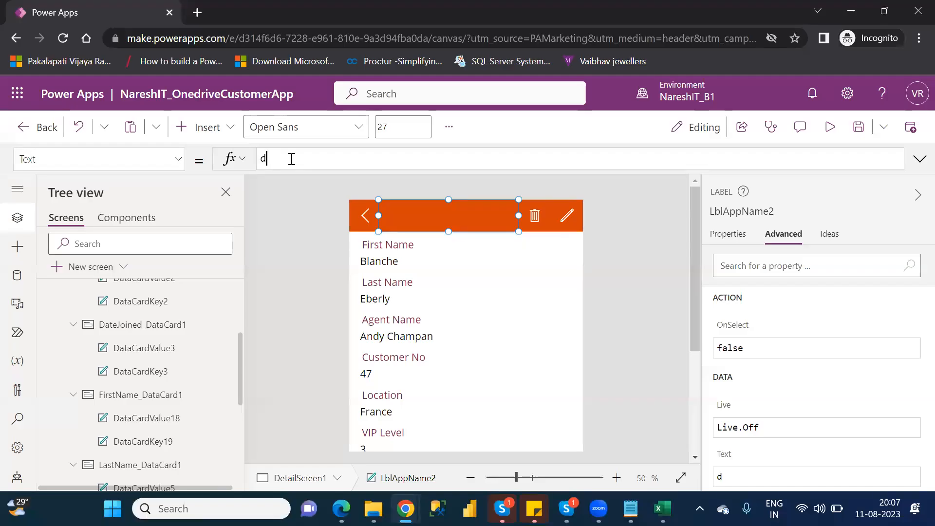
text(car)
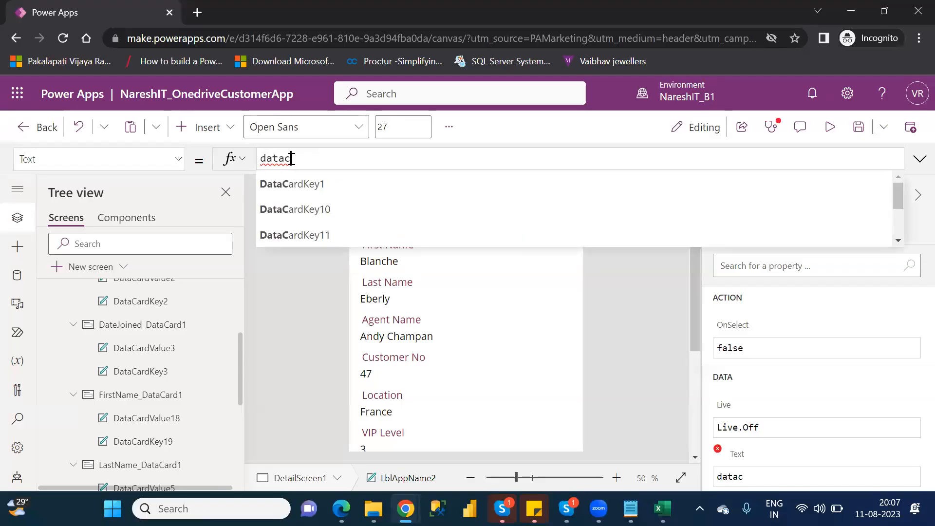
key(Down)
key(Down)
key(Down)
key(Down)
key(Down)
key(Down)
key(Down)
key(Down)
key(Down)
key(Down)
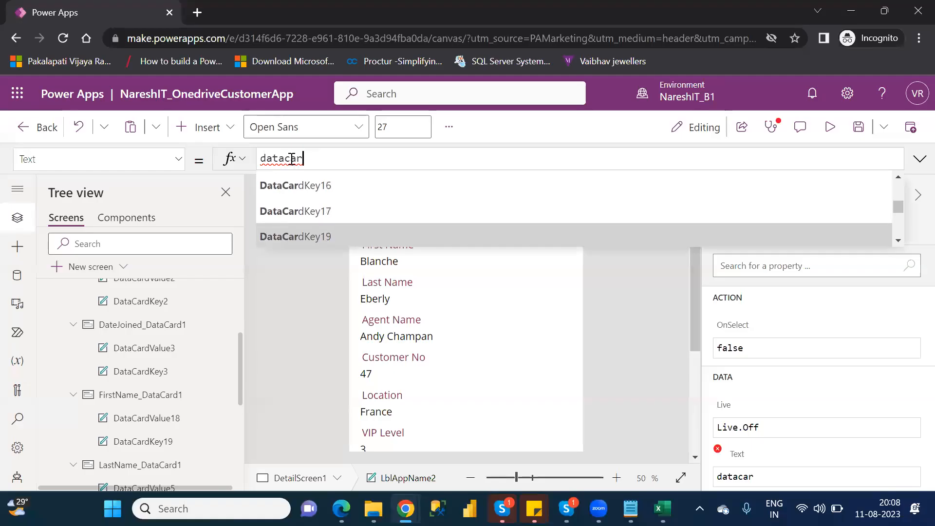
key(Tab)
- Remove the stray trailing dot, then inspect the First Name card's caption and value controls
text(.)
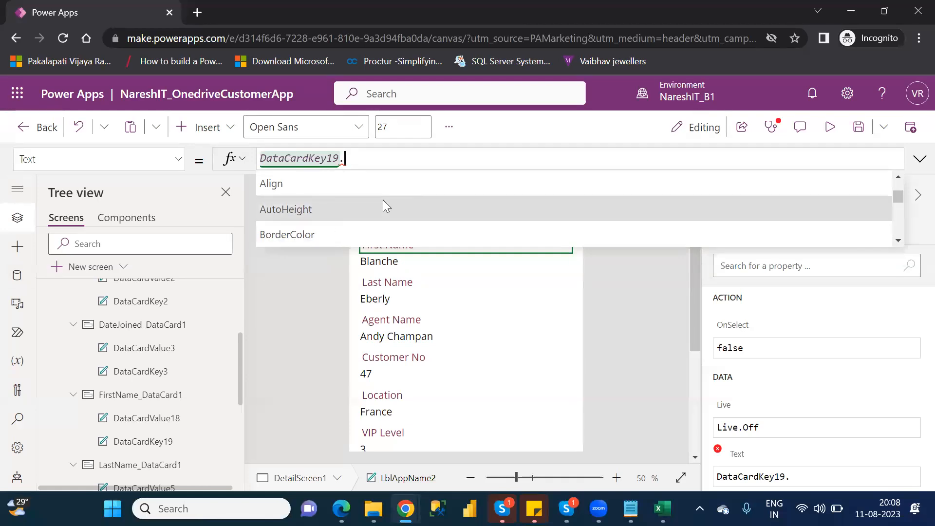
scroll(383, 201, down, 2)
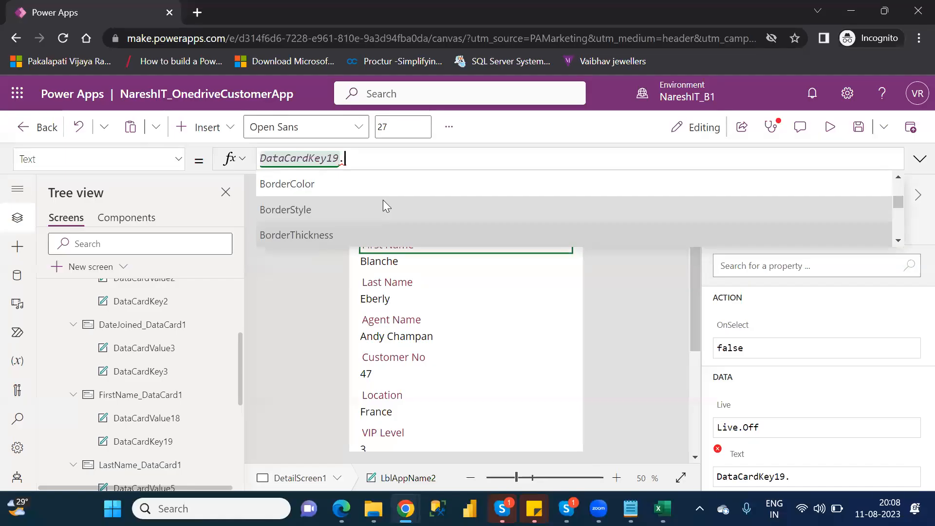
key(BackSpace)
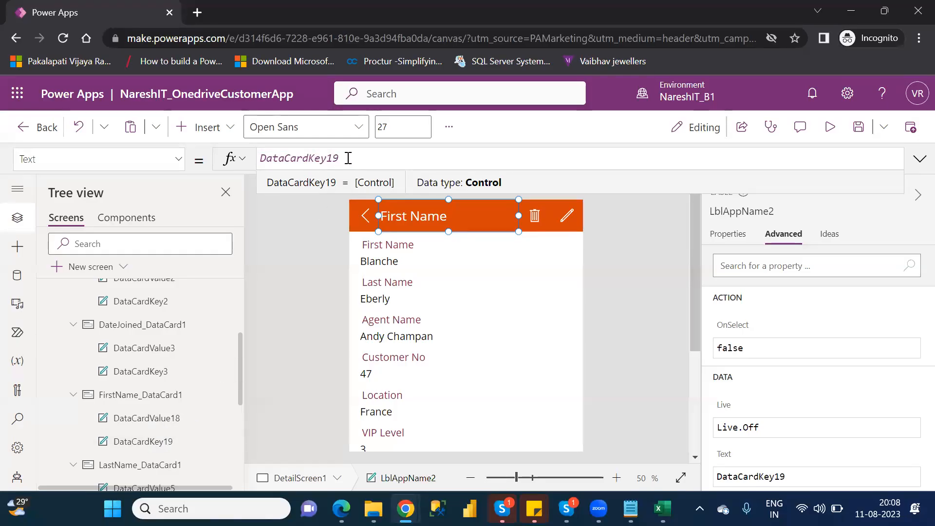
click(146, 443)
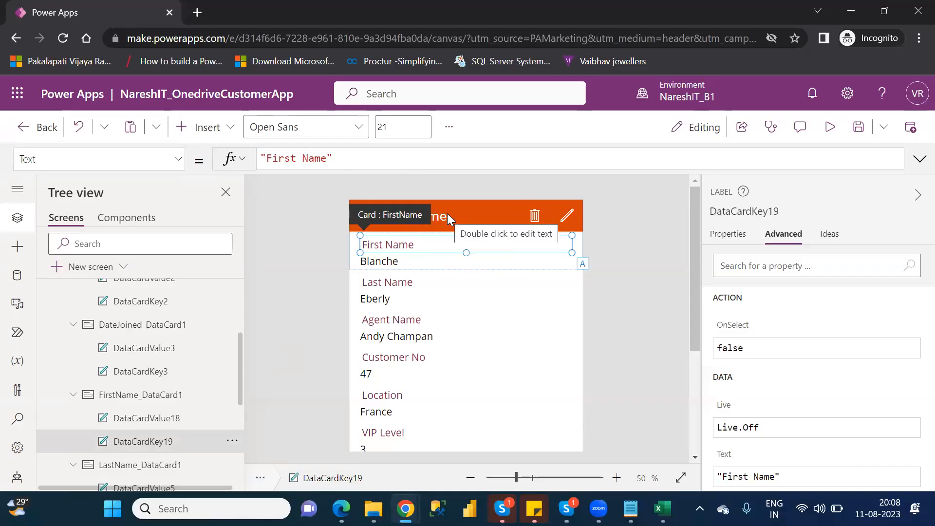
click(174, 419)
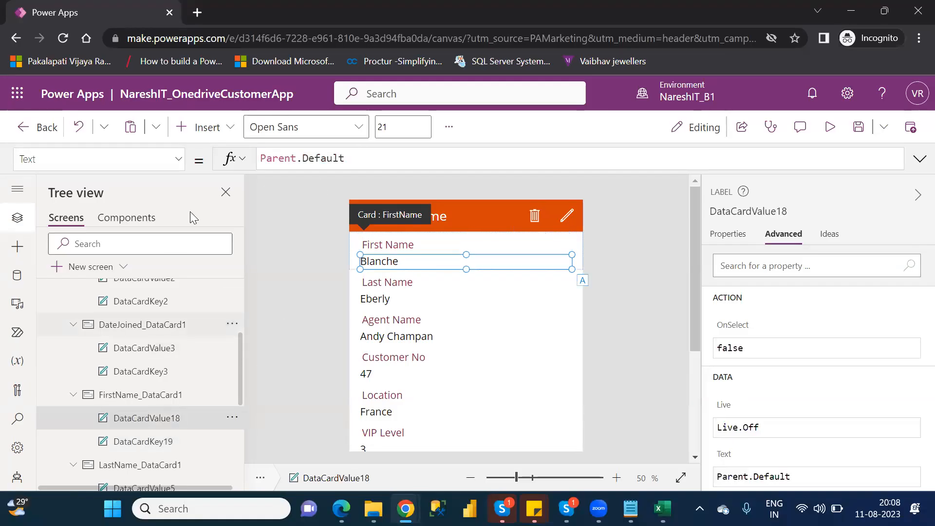
- Change the header label's formula from DataCardKey19 to DataCardValue18 so it shows Blanche
click(445, 210)
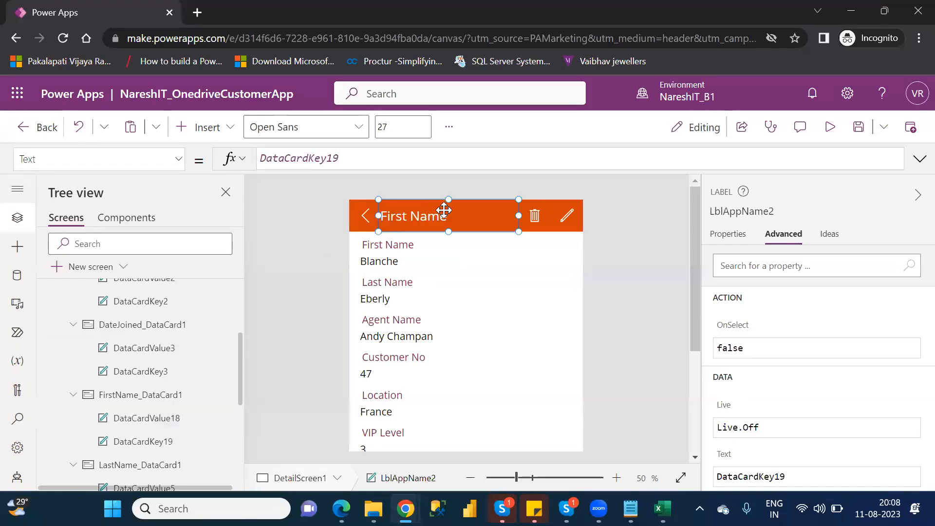
click(356, 161)
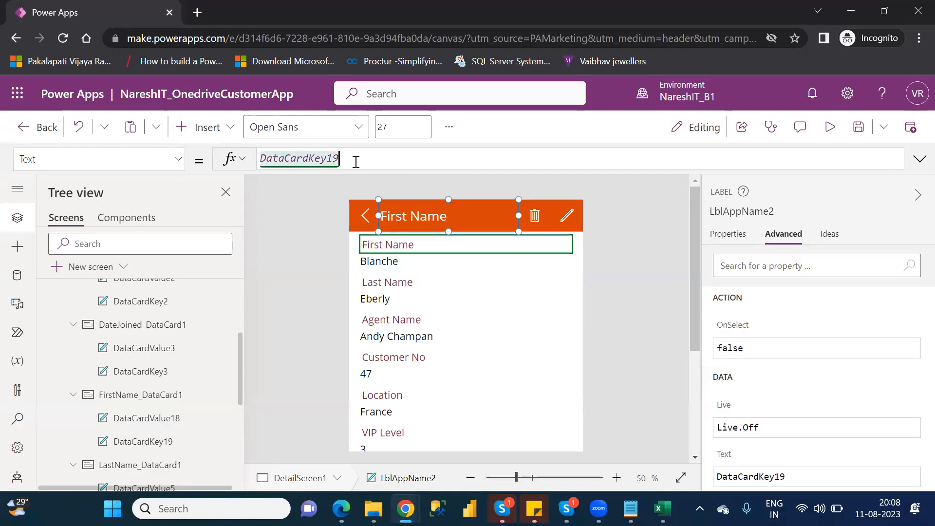
key(BackSpace)
key(BackSpace)
key(BackSpace)
key(BackSpace)
key(BackSpace)
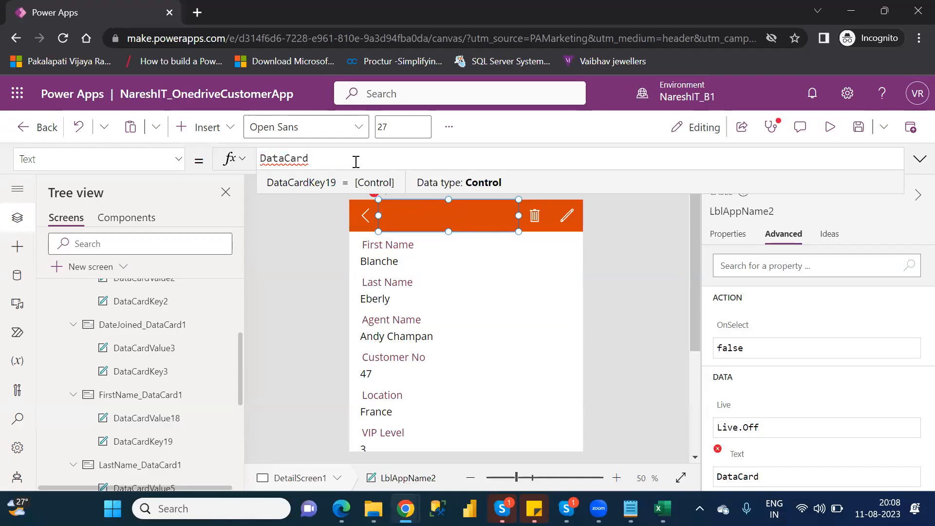
text(value)
key(Down)
key(Down)
key(Down)
key(Down)
key(Down)
key(Down)
key(Down)
key(Down)
key(Down)
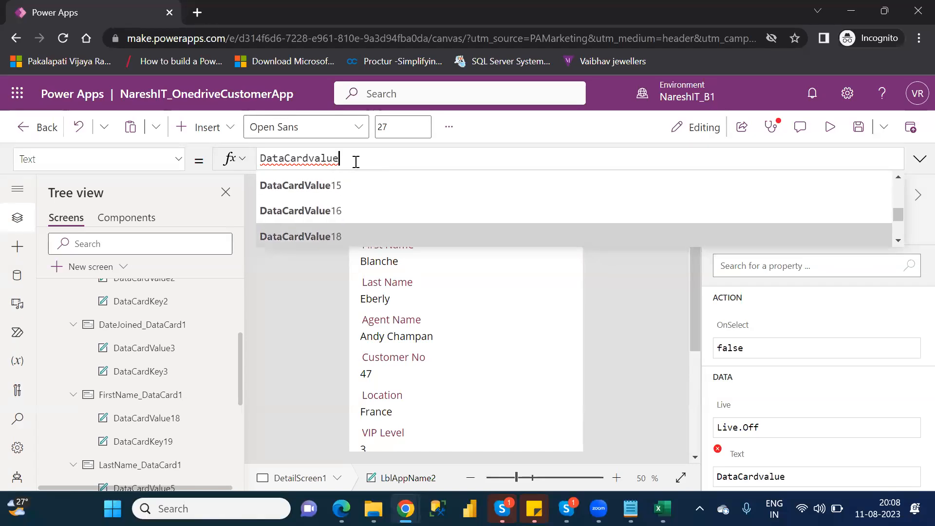
key(Tab)
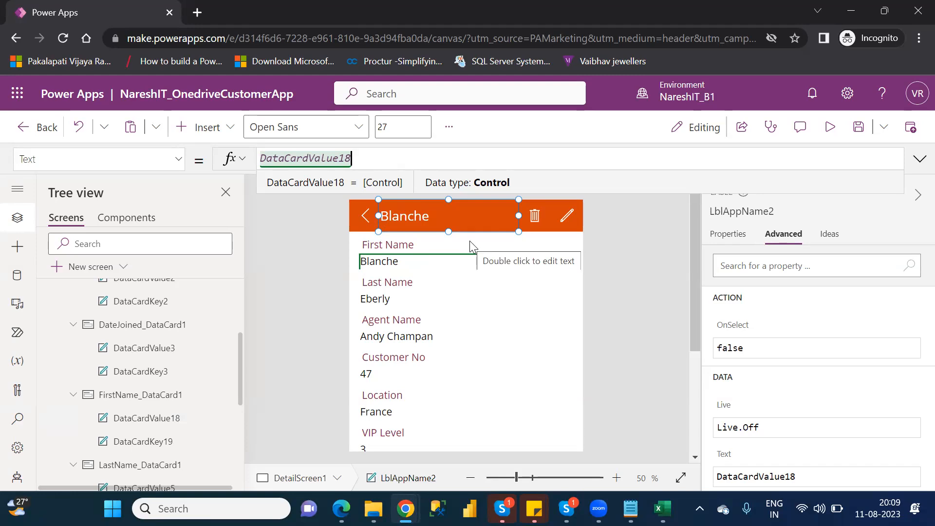
- Preview the app, open the fourth customer, Kia, and confirm the header shows Kia
click(831, 136)
click(831, 127)
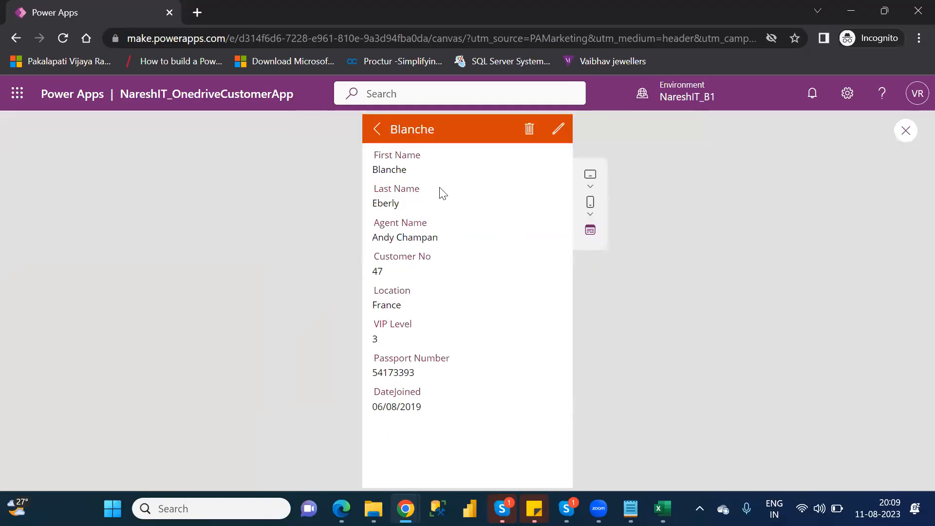
click(376, 129)
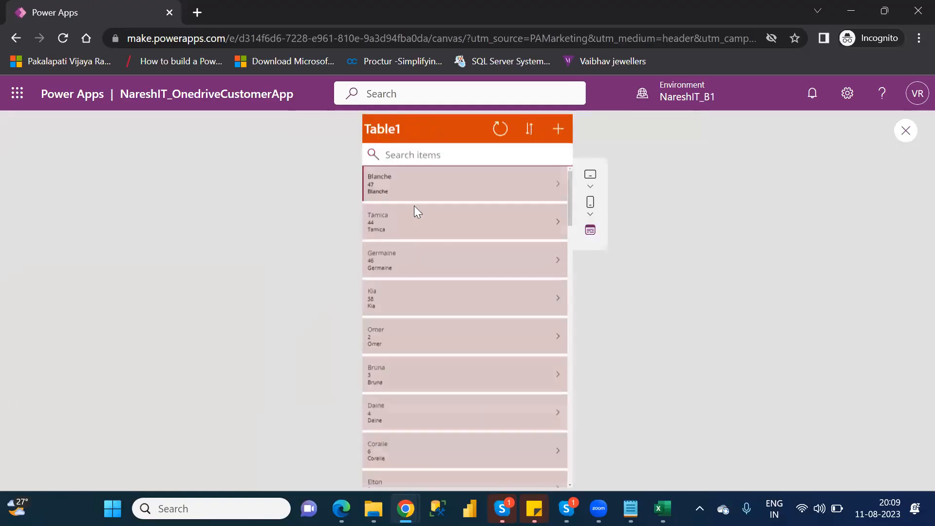
click(558, 307)
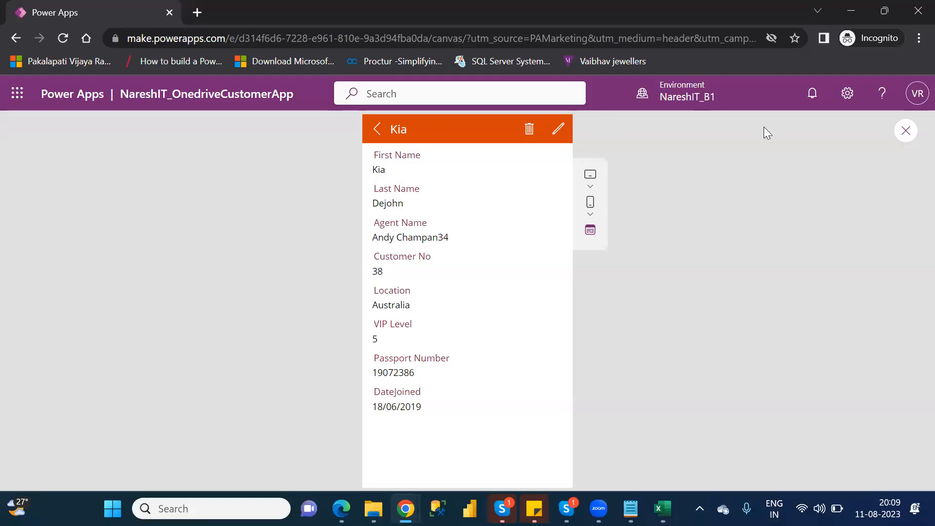
click(905, 133)
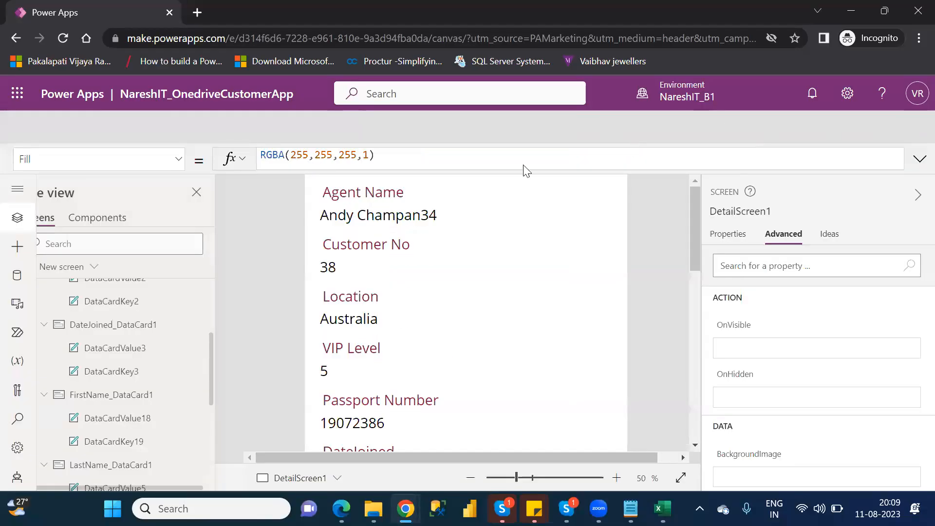
- Dismiss the tip and set the header label's Text to the fixed string "Kia"
key(Return)
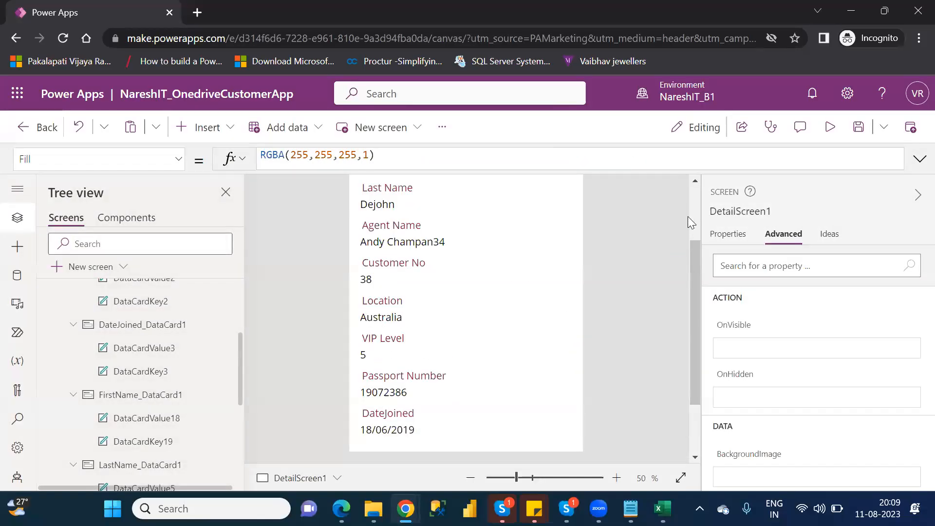
click(694, 207)
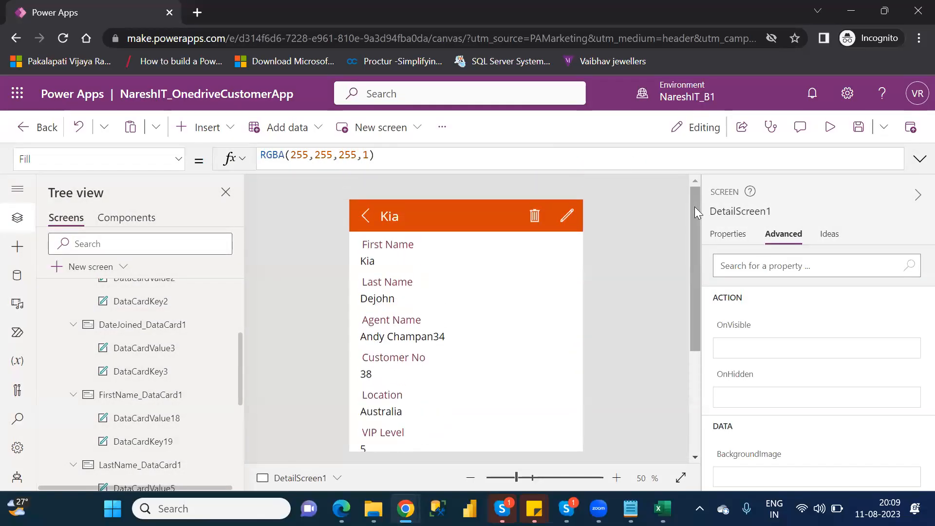
click(401, 215)
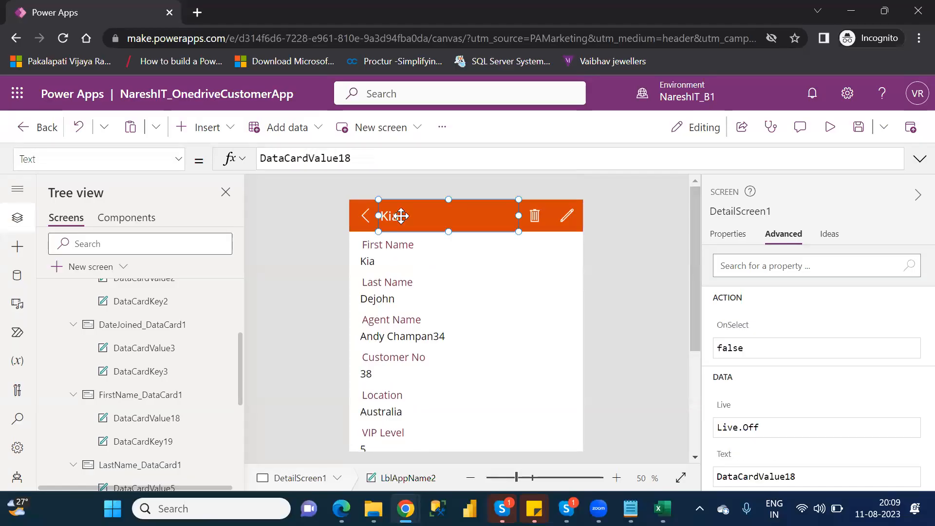
double_click(292, 157)
text(")
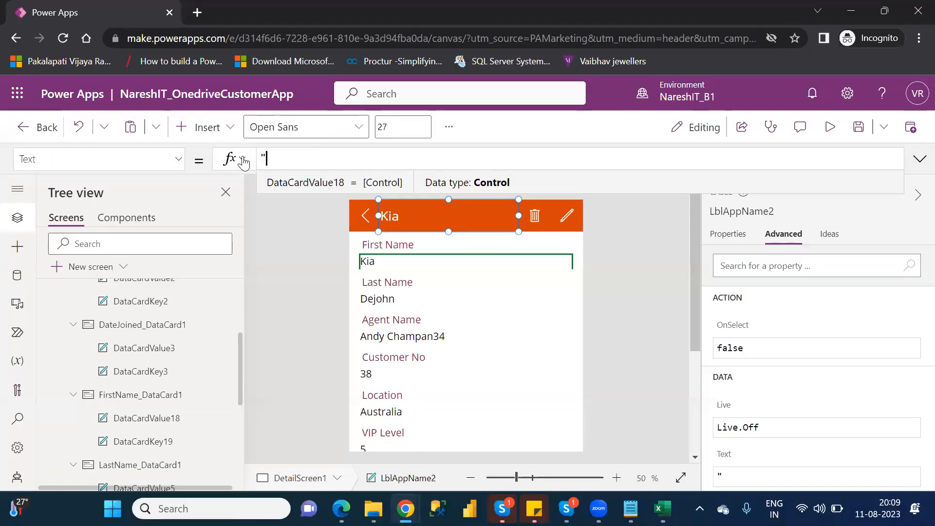
text(Kia)
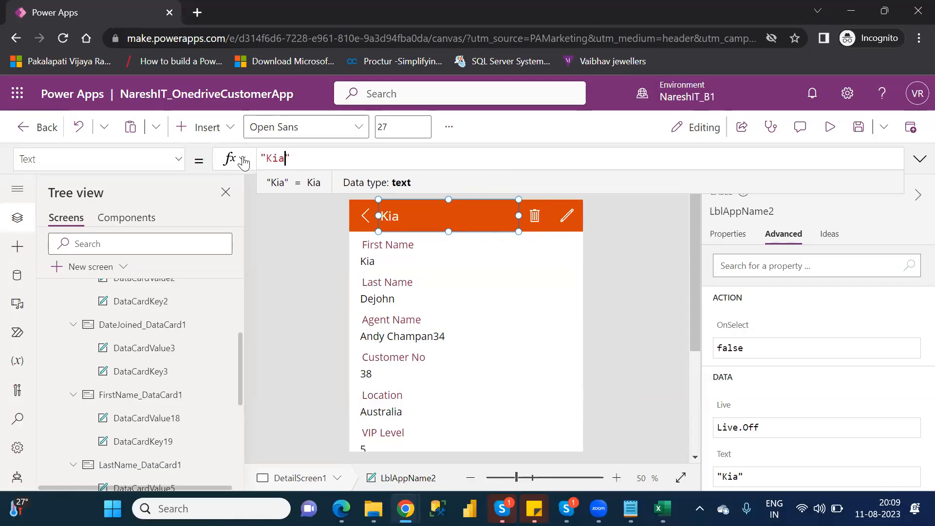
- Preview Bruna's record to see the header still reads Kia, then dismiss the tip
click(830, 127)
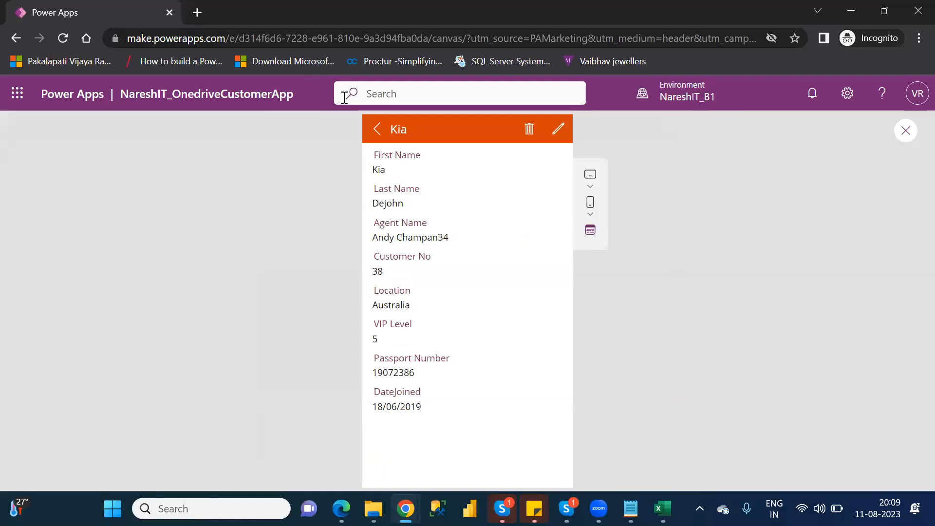
click(377, 129)
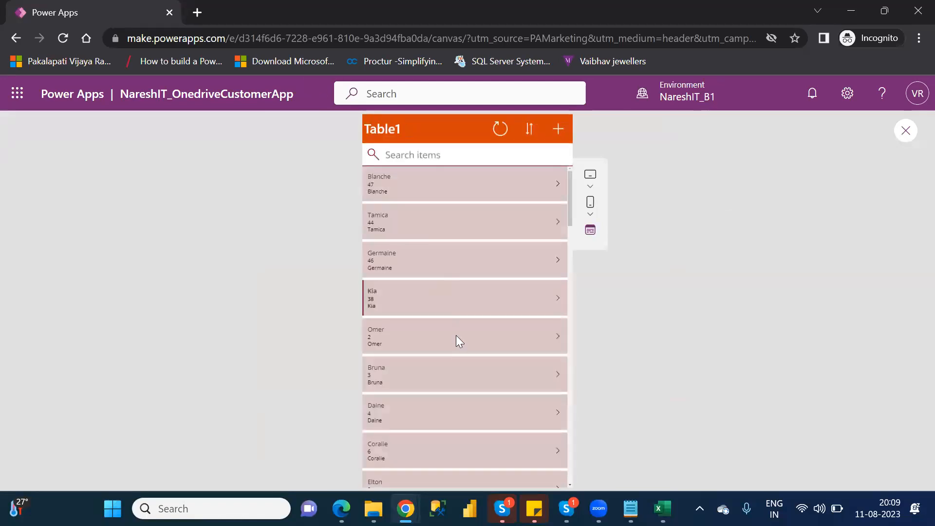
click(558, 379)
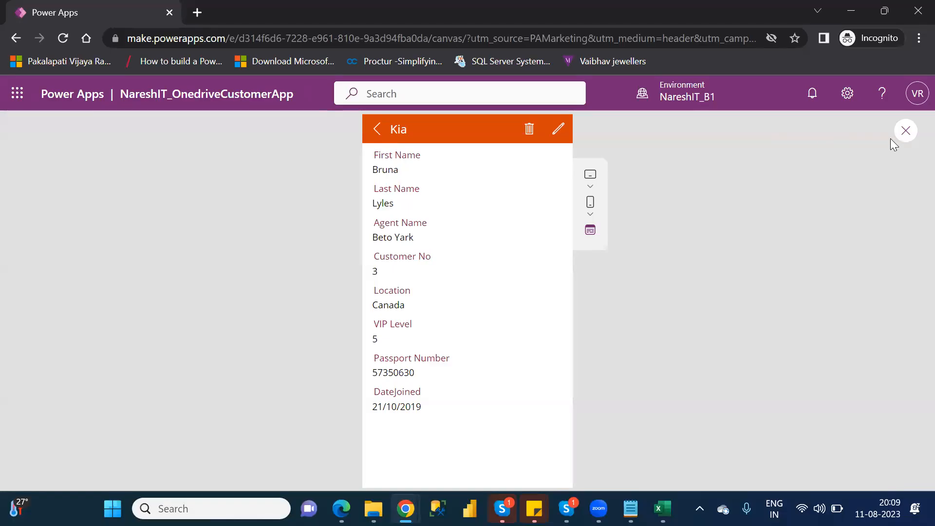
click(905, 131)
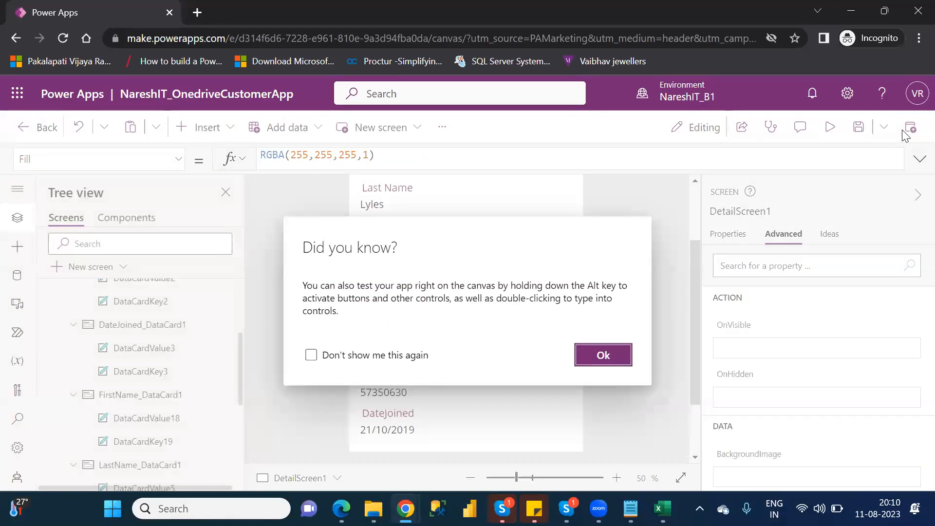
click(618, 348)
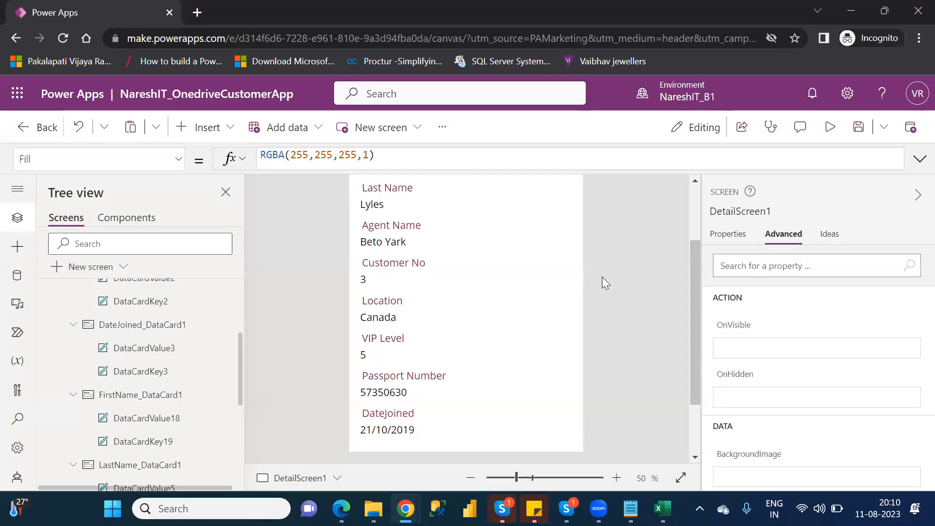
click(695, 205)
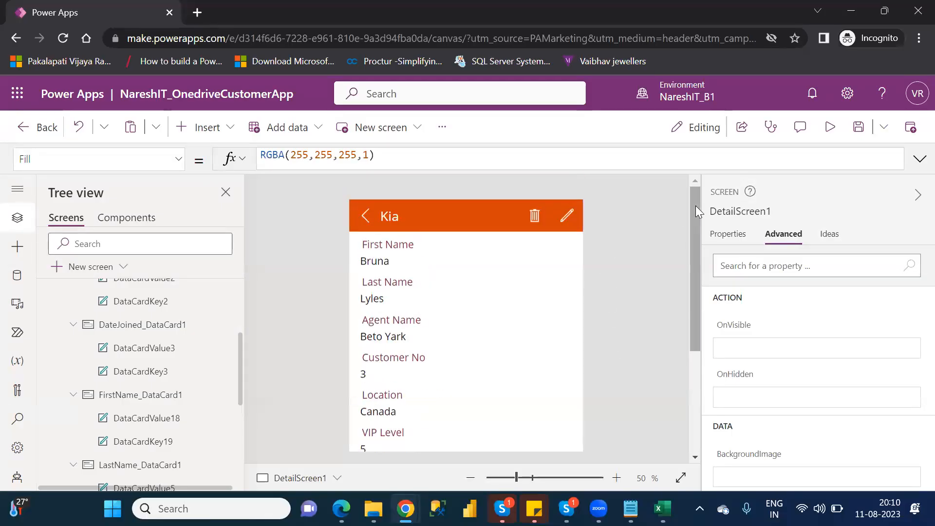
- Replace the header formula with DataCardValue18 so it reads Bruna, and save the app
click(405, 217)
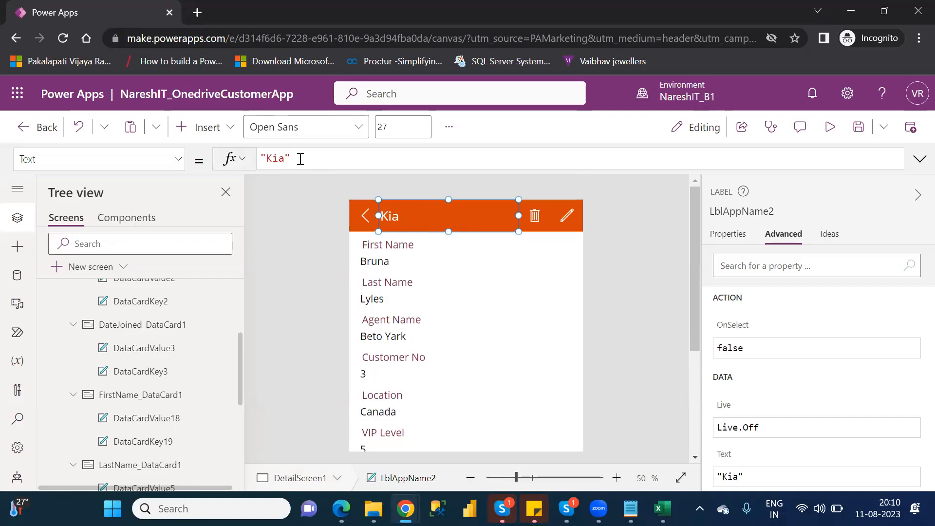
triple_click(261, 159)
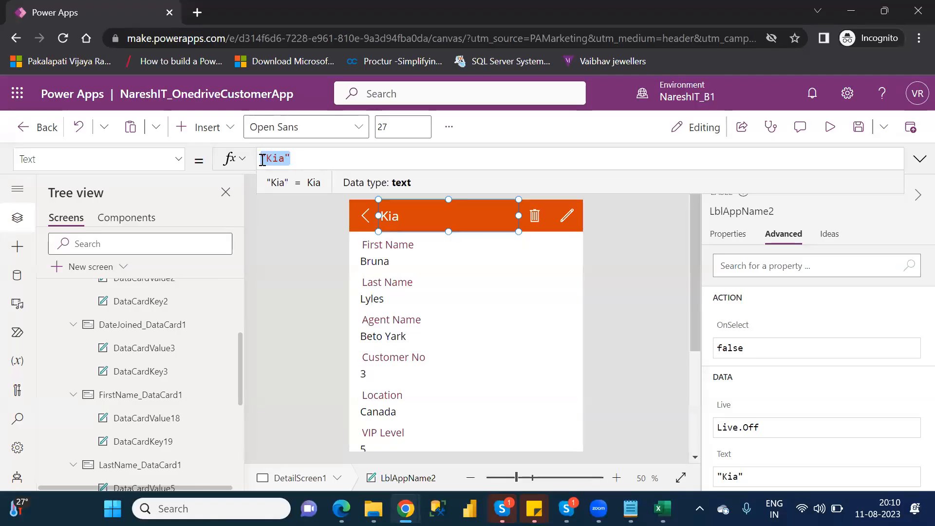
text(data)
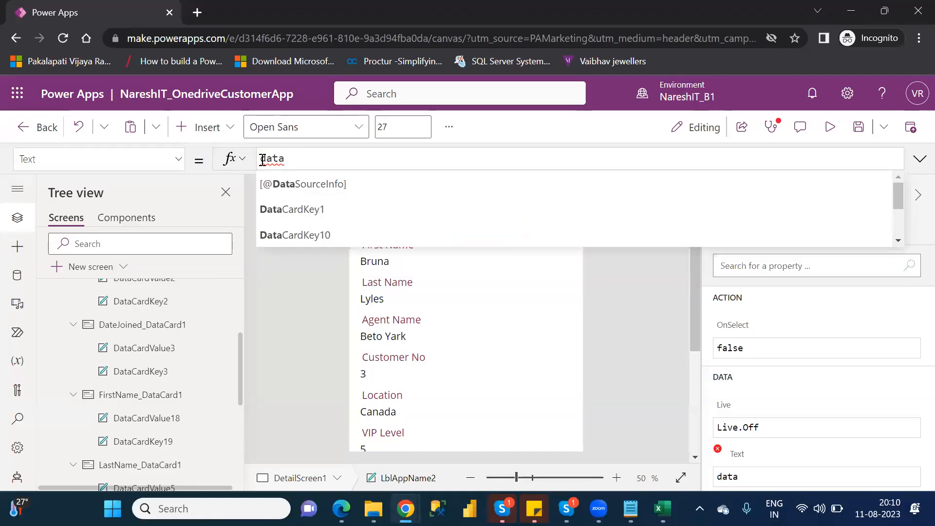
text(card)
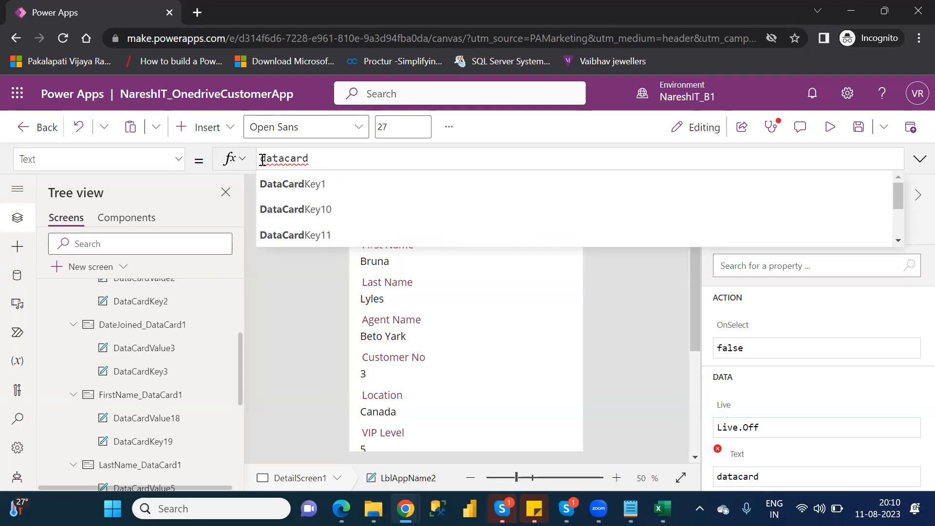
text(val)
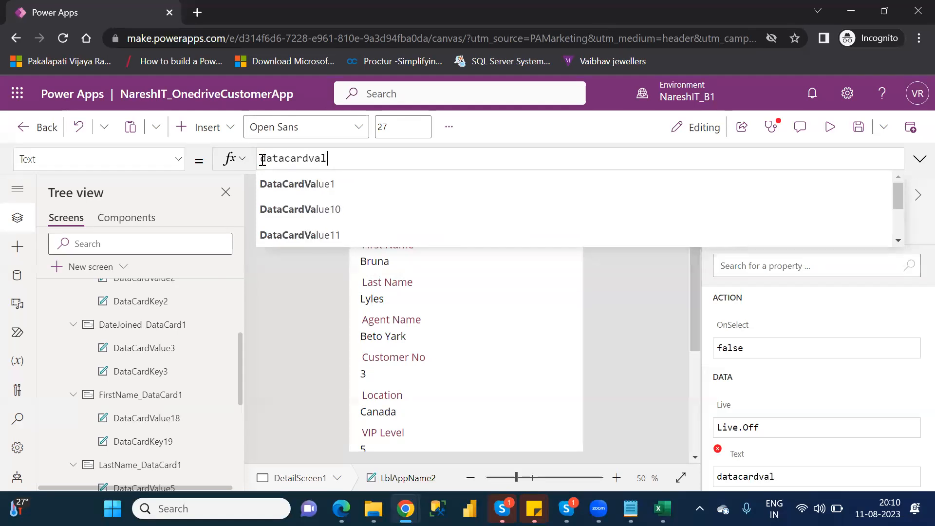
key(Down)
key(Down)
key(Down)
key(Down)
key(Down)
key(Down)
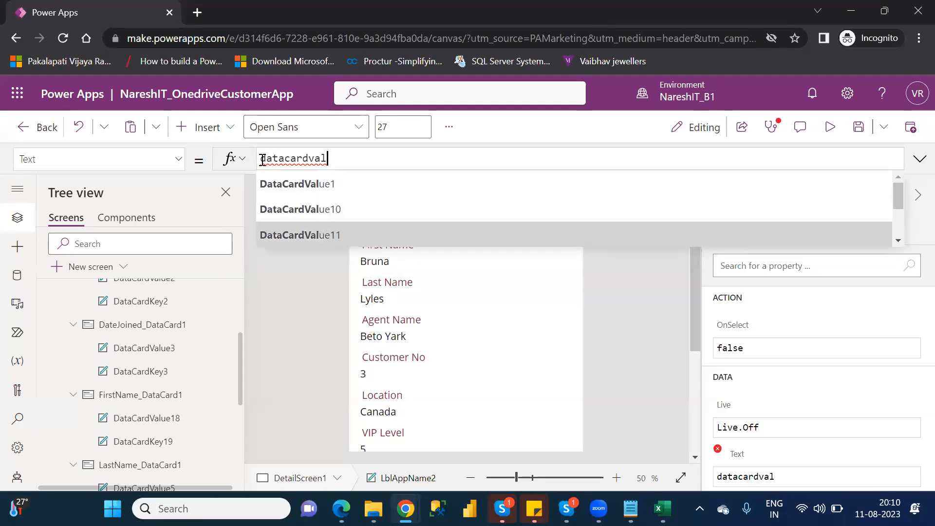
key(Down)
key(Down)
key(Down)
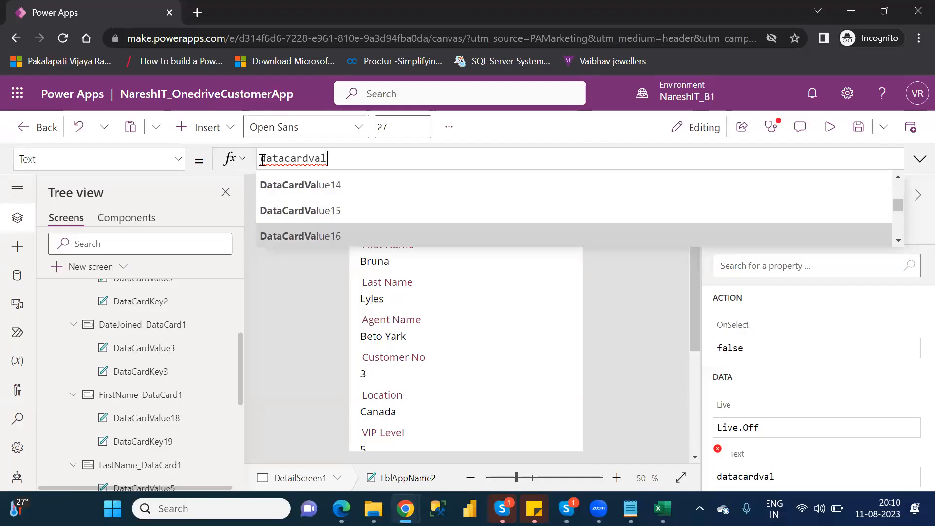
key(Tab)
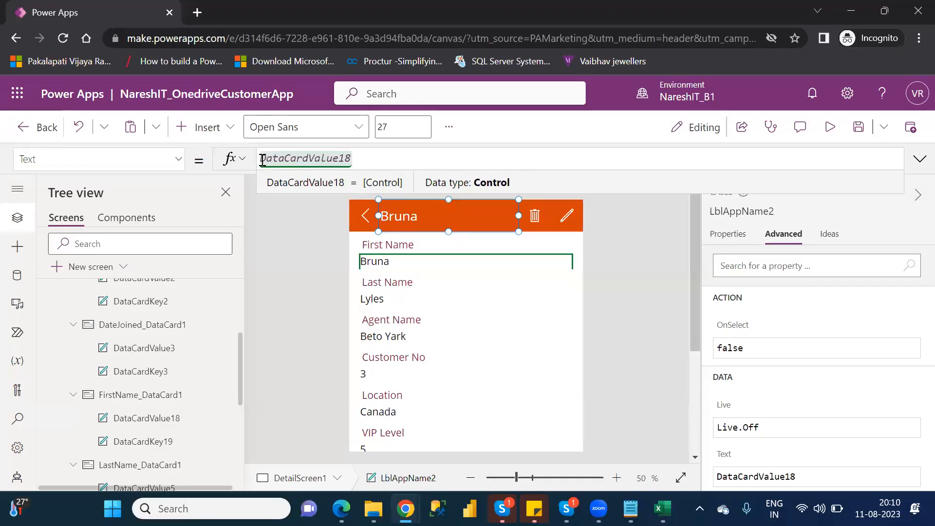
key(ctrl+s)
- Collapse DetailScreen1 so the Tree view lists App, BrowseScreen1, DetailScreen1, EditScreen1, then save
click(239, 303)
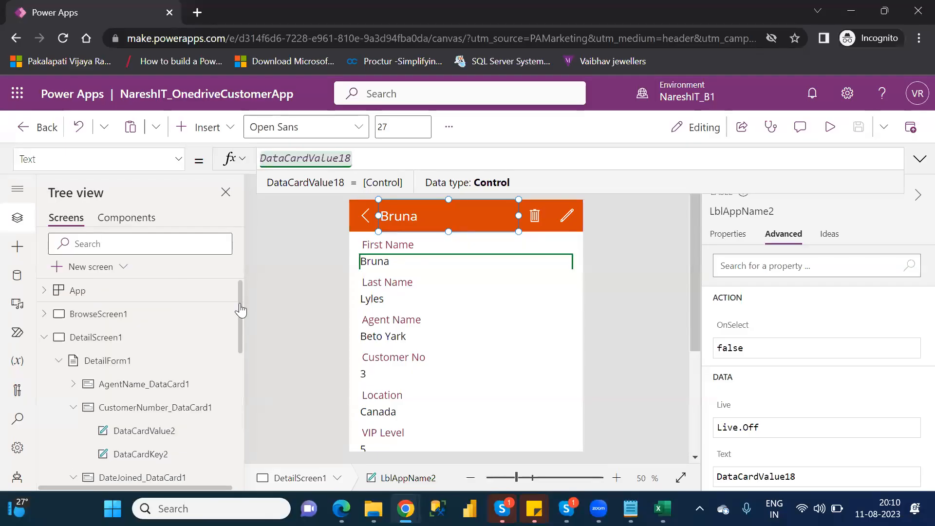
click(44, 341)
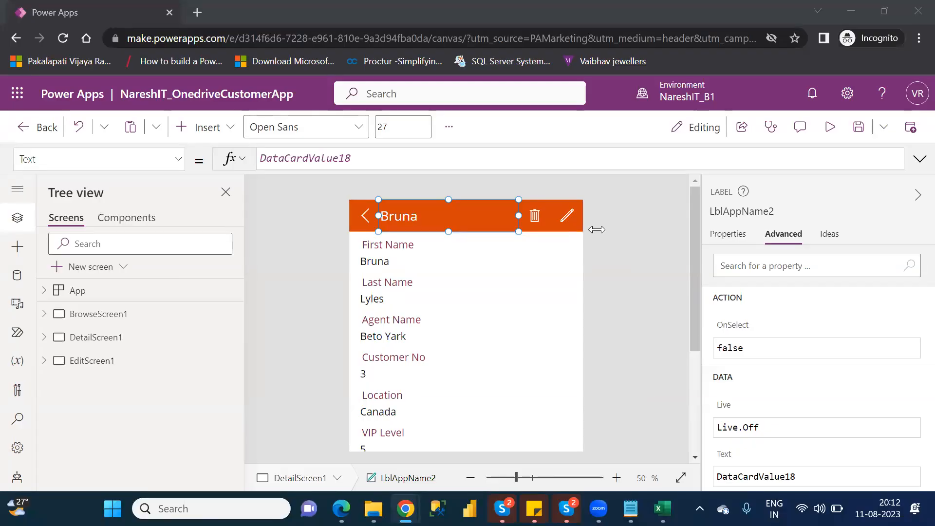
key(ctrl+s)
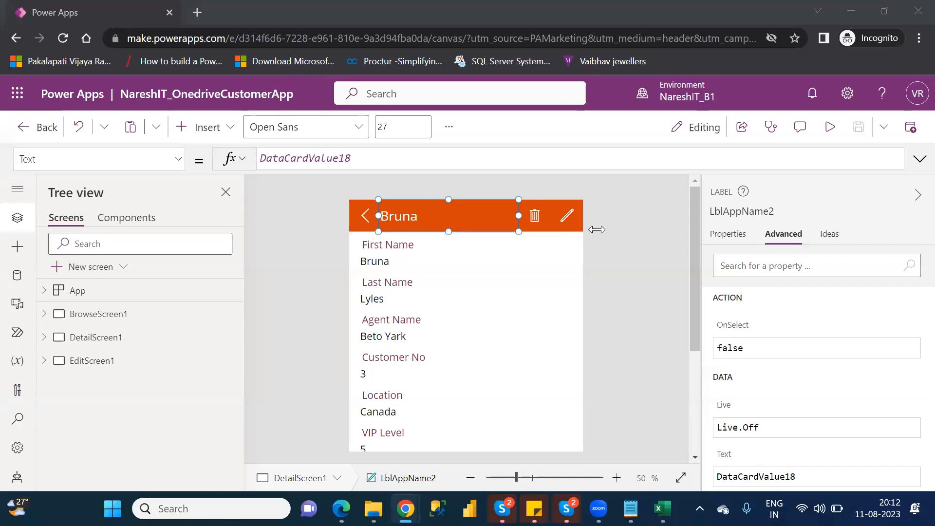